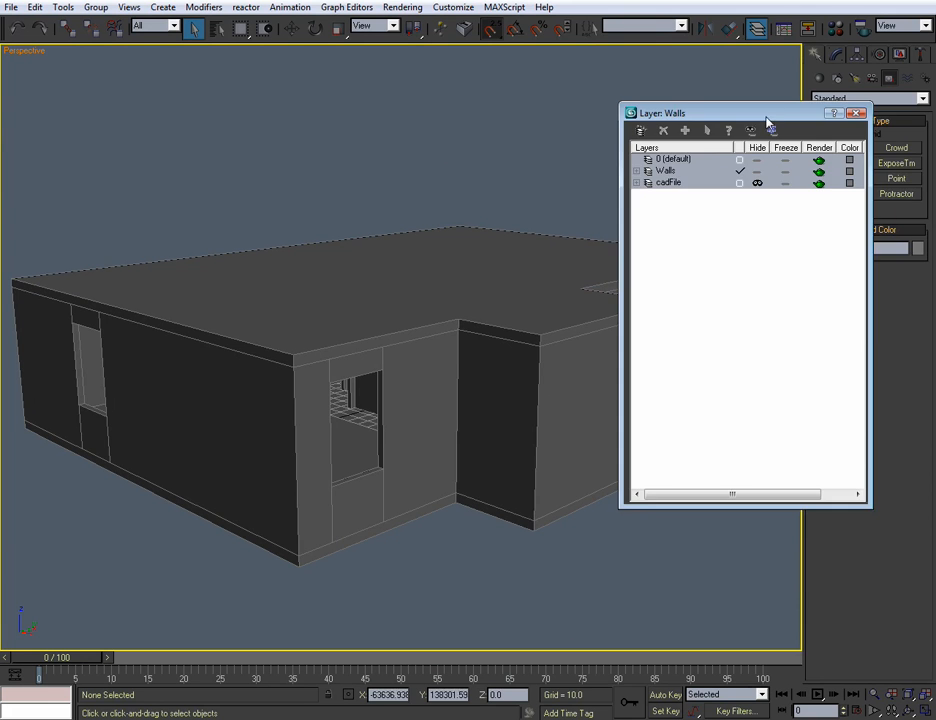
# Select the ceiling and floor objects and put them on a new layer named ceilingFloor.
pyautogui.keyDown('alt'); pyautogui.moveTo(507, 305); pyautogui.dragTo(437, 292, button='middle'); pyautogui.keyUp('alt')
pyautogui.scroll(-3, 437, 292)
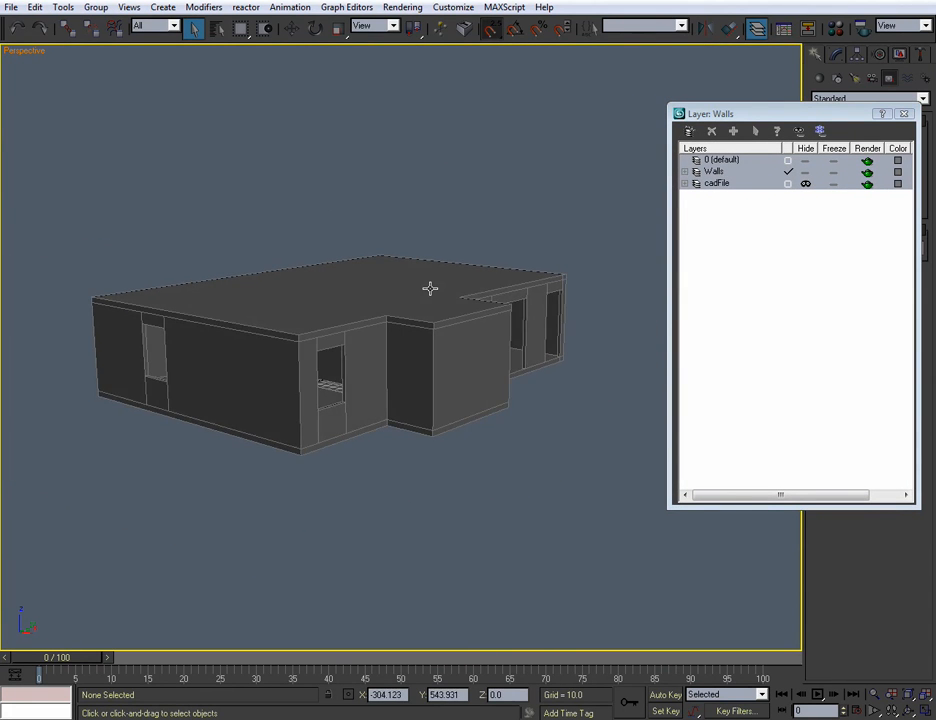
pyautogui.scroll(3, 430, 288)
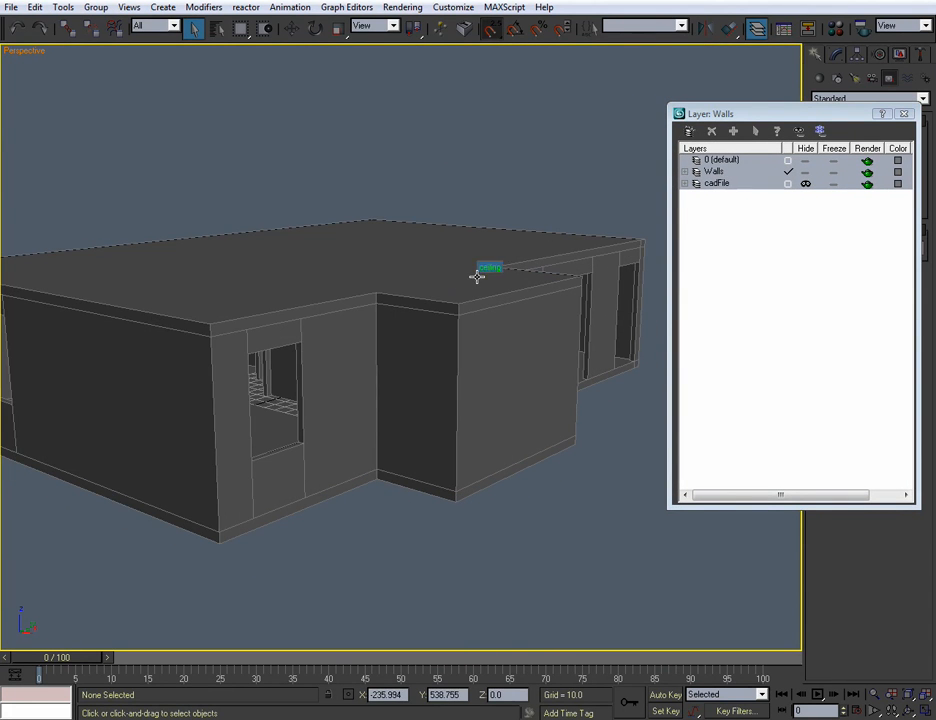
pyautogui.click(371, 323)
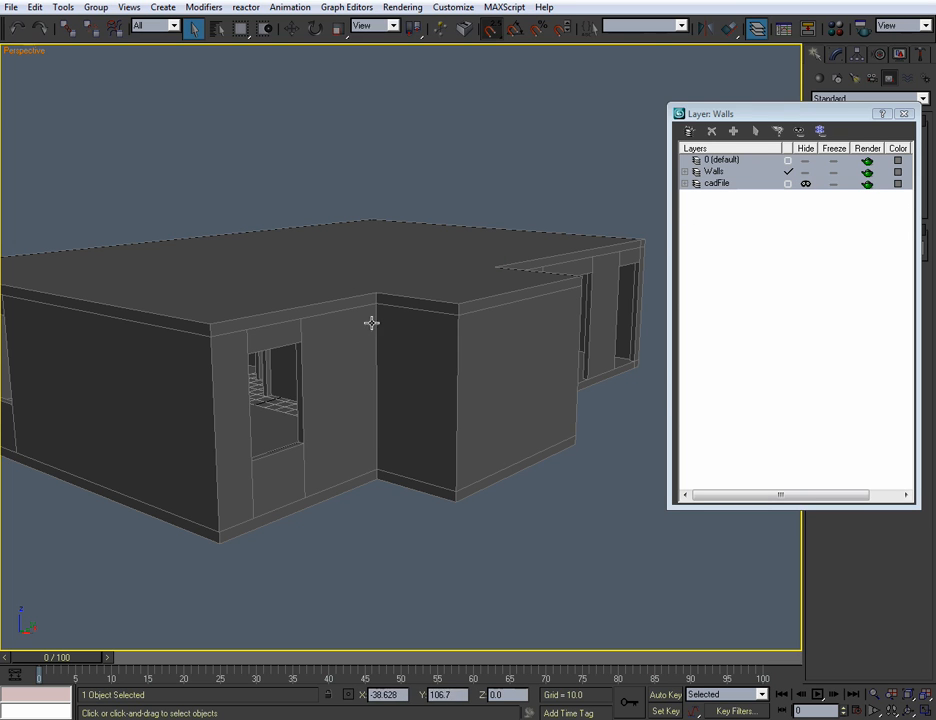
pyautogui.keyDown('ctrl'); pyautogui.click(320, 225); pyautogui.keyUp('ctrl')
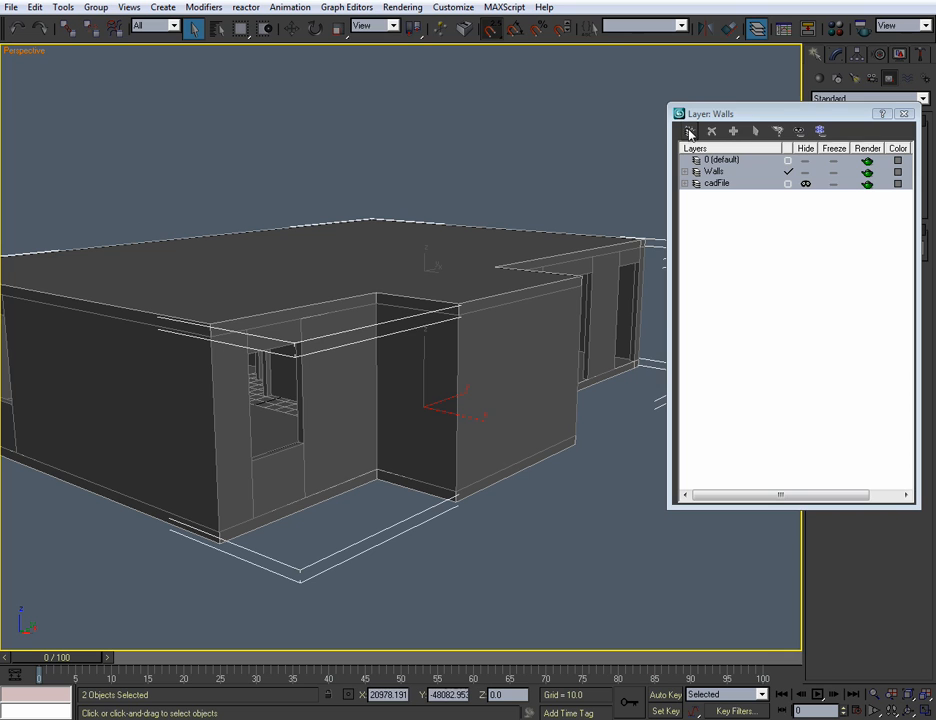
pyautogui.click(689, 133)
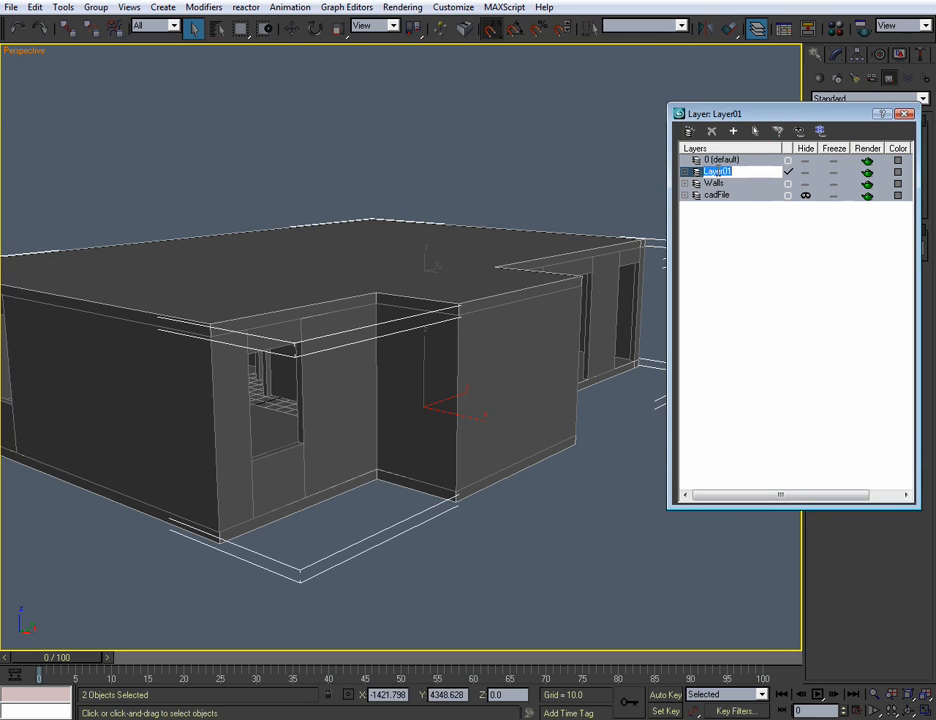
pyautogui.write('ceilingFloor')
pyautogui.press('Return')
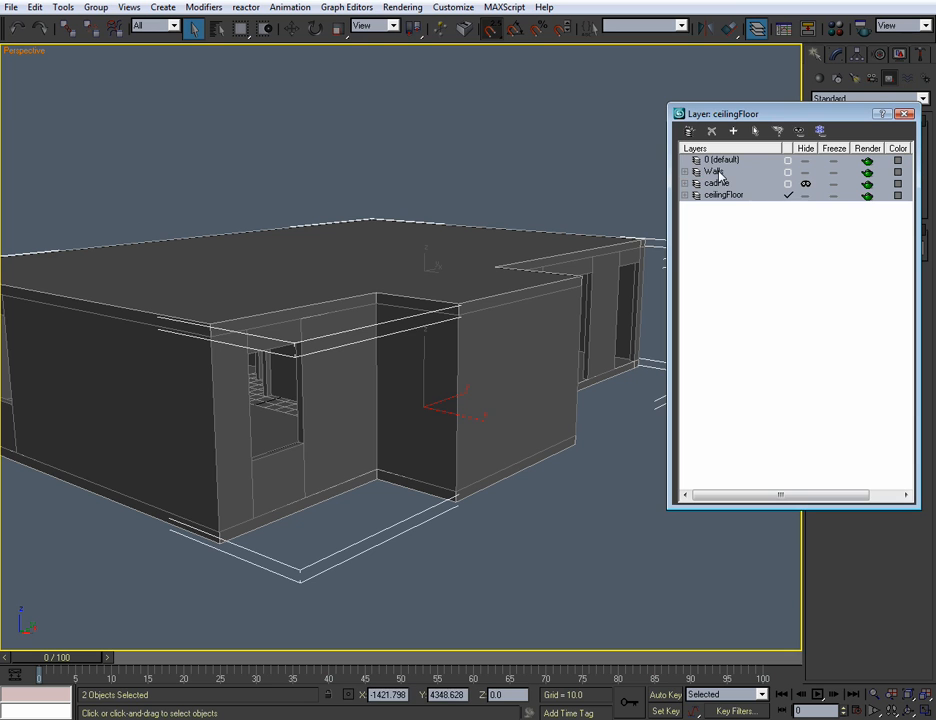
# Hide the ceilingFloor layer, make Walls the current layer, and close the layer manager.
pyautogui.click(806, 196)
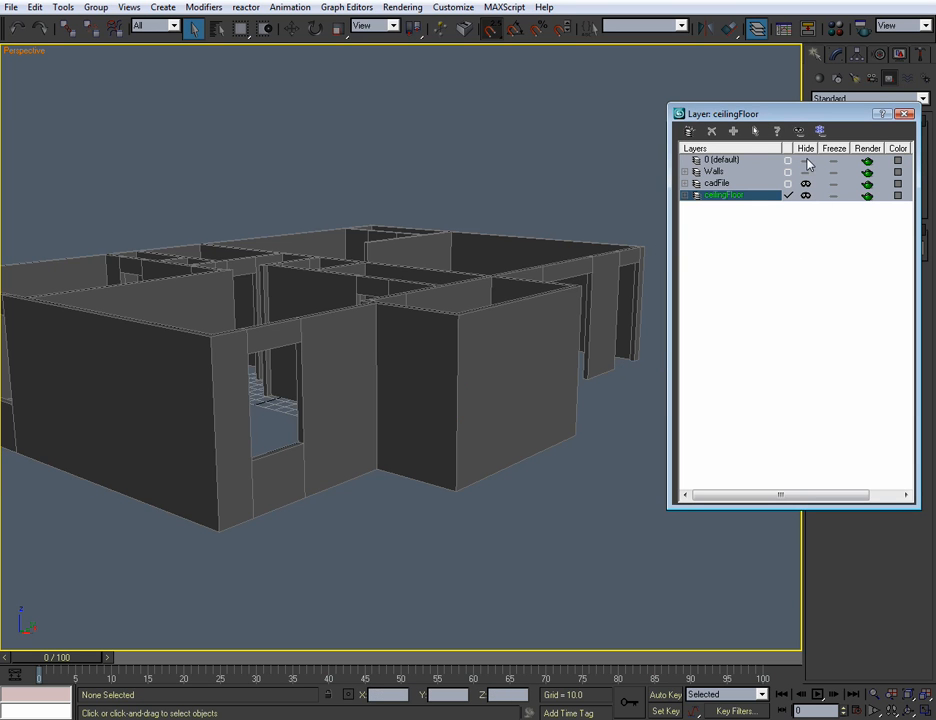
pyautogui.click(806, 172)
pyautogui.click(788, 172)
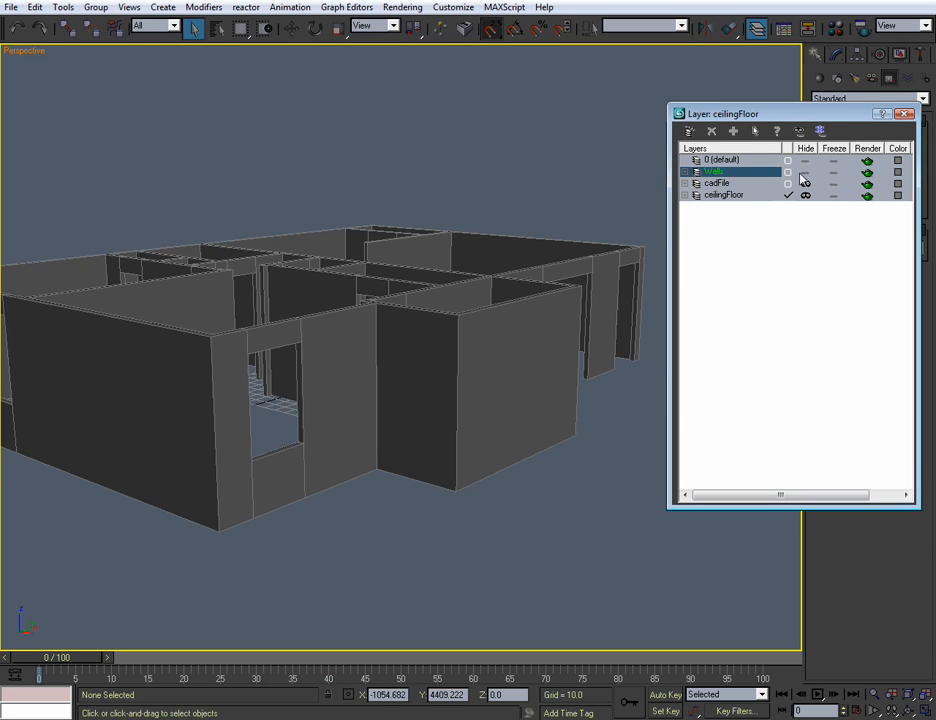
pyautogui.click(905, 113)
# Select the headers object and examine the door openings in the interior walls around the hallway.
pyautogui.keyDown('alt'); pyautogui.moveTo(500, 390); pyautogui.dragTo(479, 328, button='middle'); pyautogui.keyUp('alt')
pyautogui.click(479, 326)
pyautogui.keyDown('alt'); pyautogui.moveTo(393, 382); pyautogui.dragTo(462, 390, button='middle'); pyautogui.keyUp('alt')
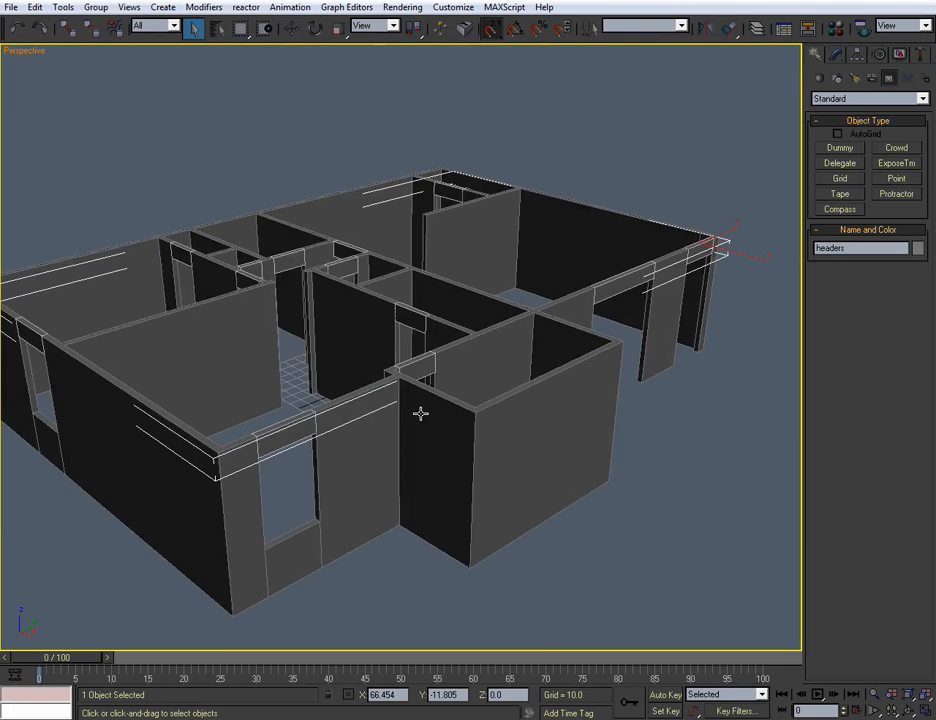
pyautogui.scroll(4, 390, 400)
pyautogui.scroll(-3, 392, 398)
pyautogui.keyDown('alt'); pyautogui.moveTo(397, 397); pyautogui.dragTo(520, 451, button='middle'); pyautogui.keyUp('alt')
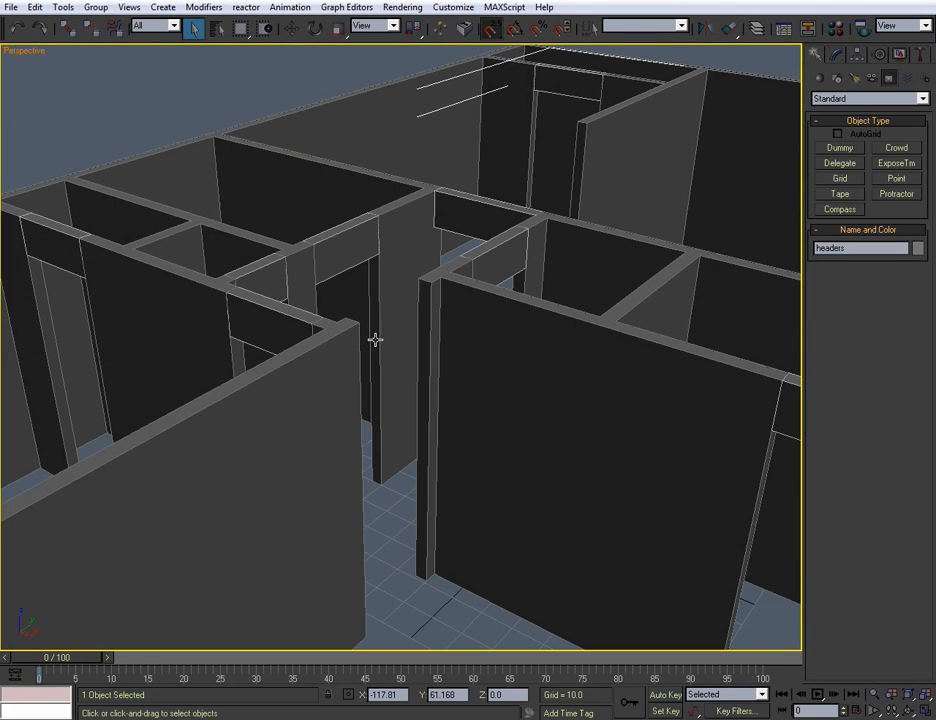
pyautogui.moveTo(435, 345)
pyautogui.keyDown('alt'); pyautogui.mouseDown(button='middle')
pyautogui.moveTo(407, 347)
pyautogui.moveTo(426, 346)
pyautogui.mouseUp(button='middle'); pyautogui.keyUp('alt')
pyautogui.scroll(3, 432, 320)
pyautogui.scroll(3, 480, 320)
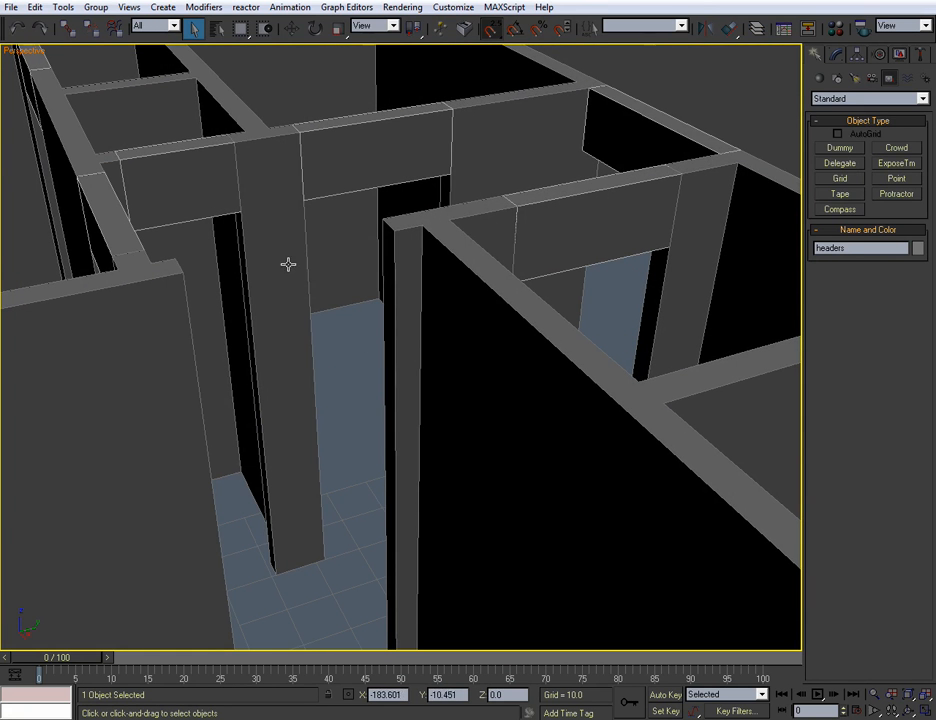
pyautogui.scroll(-5, 416, 333)
# In the Top view, draw a vertex-snapped rectangle spline filling the gap in the wall at the hallway opening.
pyautogui.hotkey('alt', 'w')
pyautogui.rightClick(340, 262)
pyautogui.scroll(-3, 330, 263)
pyautogui.hotkey('alt', 'w')
pyautogui.scroll(5, 391, 470)
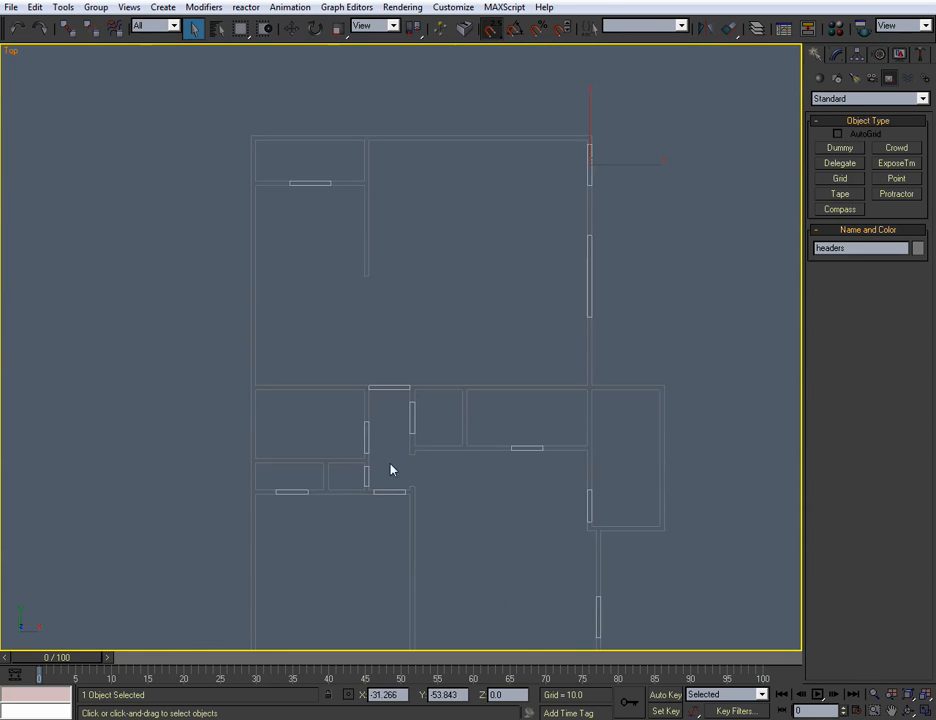
pyautogui.moveTo(512, 323); pyautogui.dragTo(405, 307, button='middle')
pyautogui.click(837, 54)
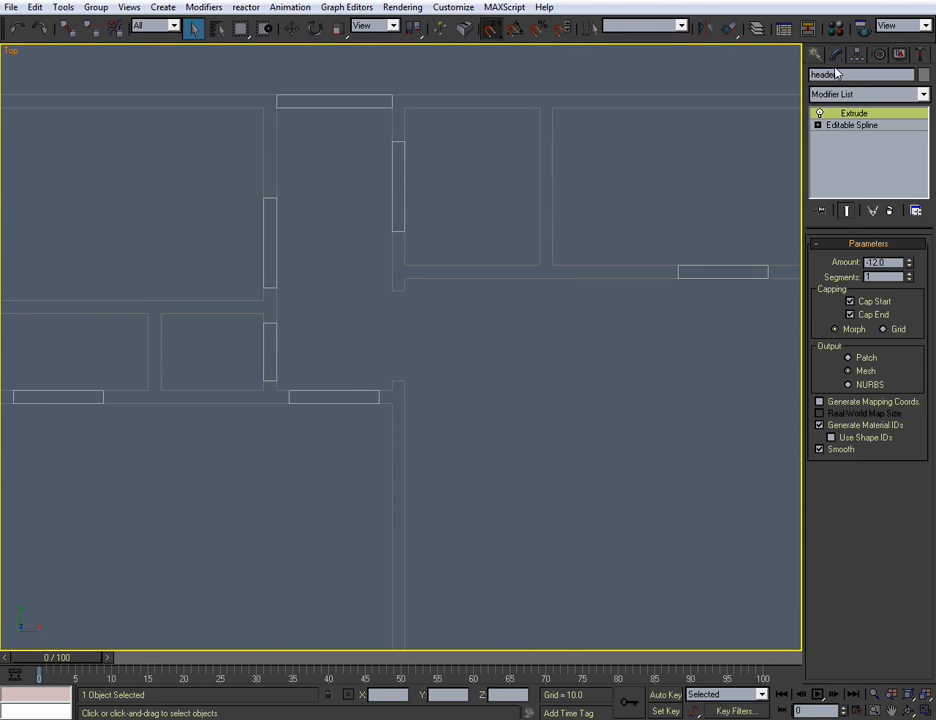
pyautogui.click(816, 55)
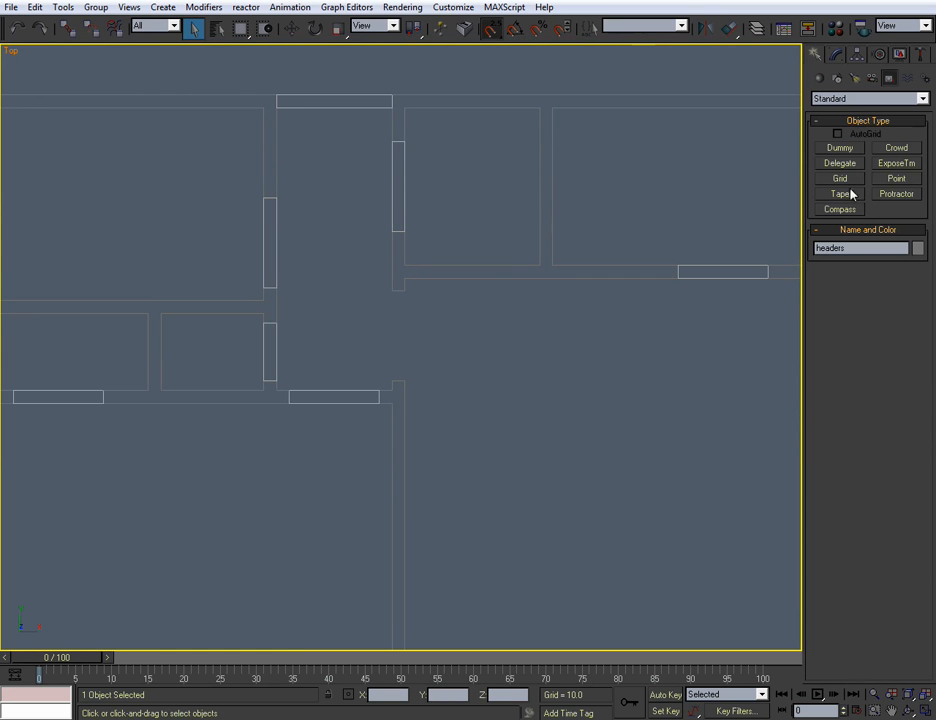
pyautogui.click(836, 79)
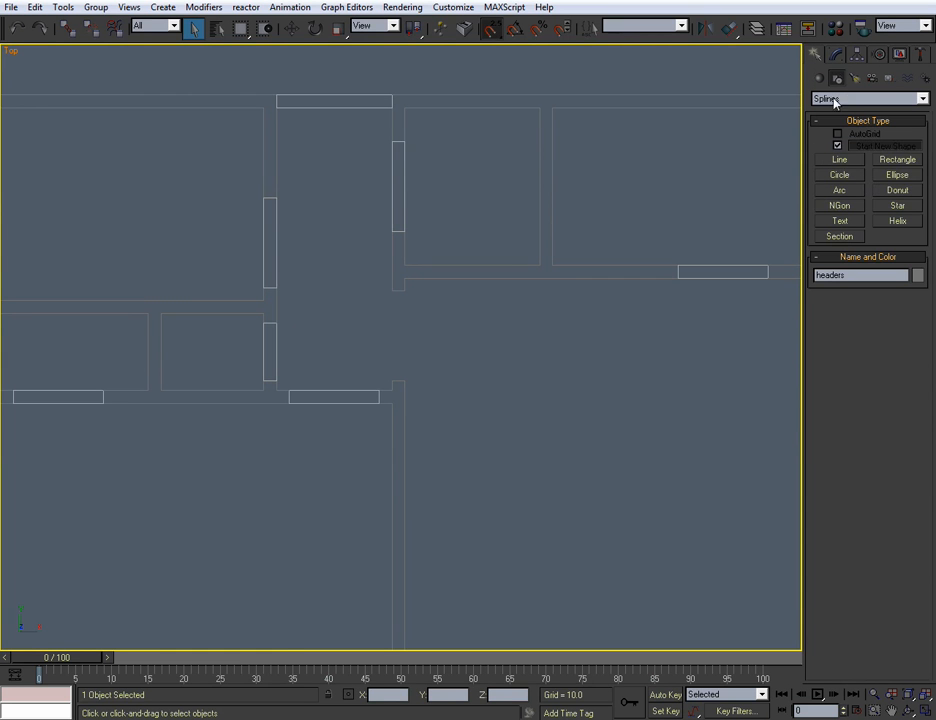
pyautogui.click(906, 162)
pyautogui.moveTo(411, 298); pyautogui.dragTo(446, 282, button='middle')
pyautogui.scroll(2, 446, 281)
pyautogui.click(491, 33)
pyautogui.moveTo(459, 245); pyautogui.dragTo(476, 370)
pyautogui.rightClick(497, 351)
# In the Perspective view, raise the new rectangle to a Z height of 8'.
pyautogui.hotkey('alt', 'w')
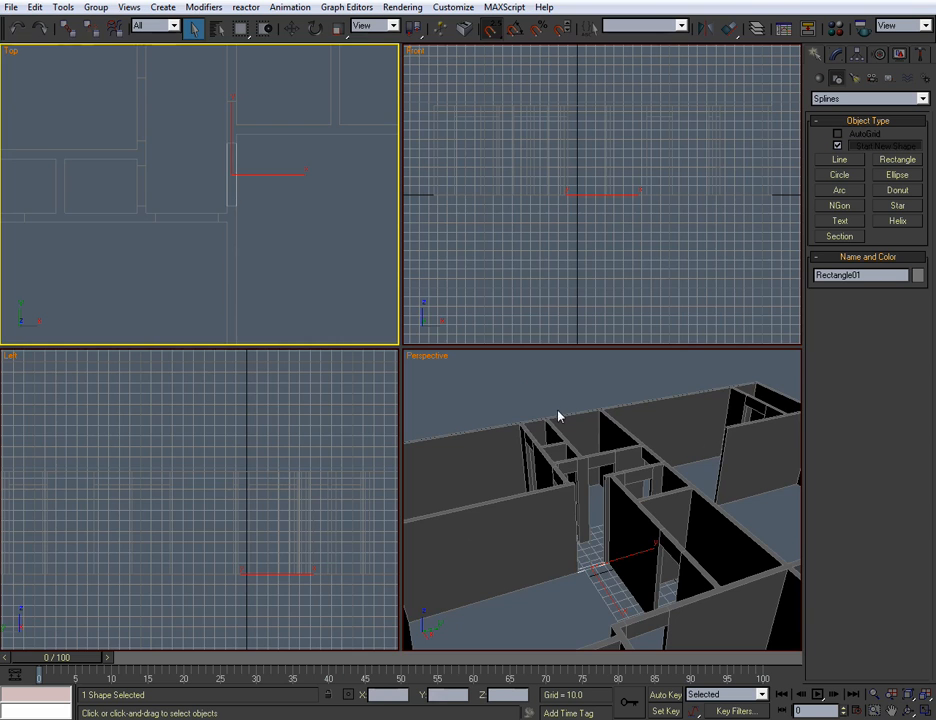
pyautogui.rightClick(555, 415)
pyautogui.hotkey('alt', 'w')
pyautogui.press('w')
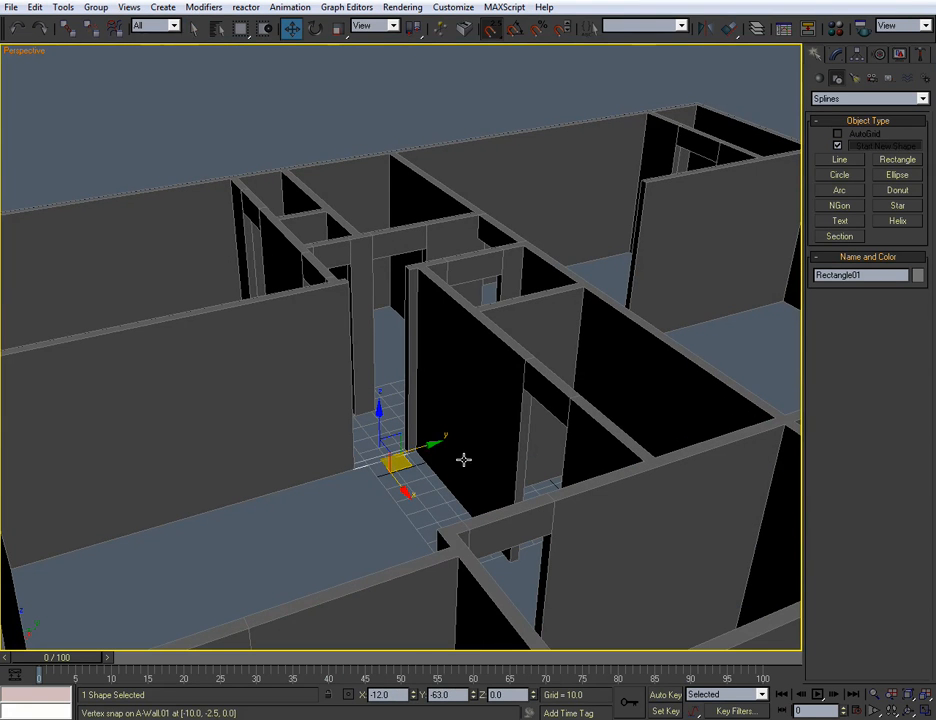
pyautogui.moveTo(511, 695); pyautogui.dragTo(475, 697)
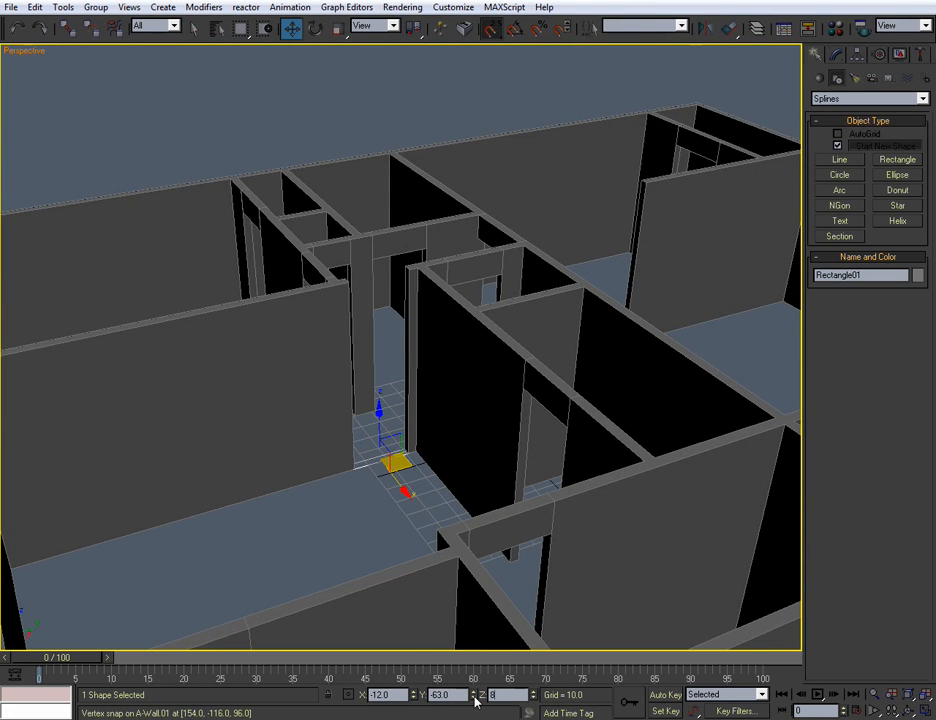
pyautogui.write("8'")
pyautogui.press('Return')
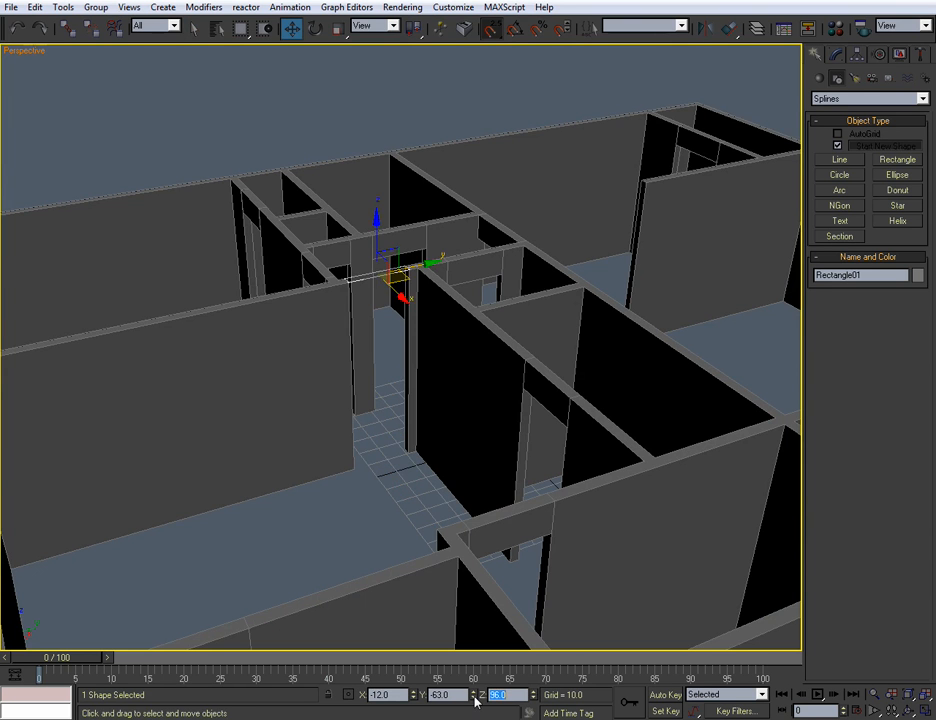
# Attach the rectangle to the headers object's editable spline, then return to its Extrude modifier.
pyautogui.moveTo(490, 332); pyautogui.dragTo(510, 370, button='middle')
pyautogui.scroll(3, 505, 370)
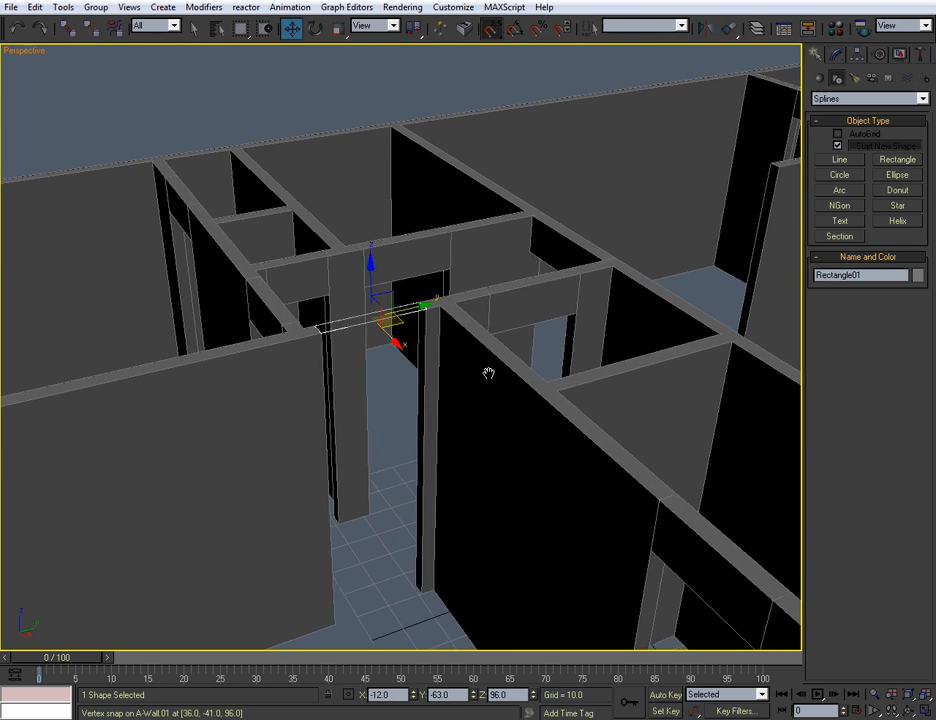
pyautogui.press('s')
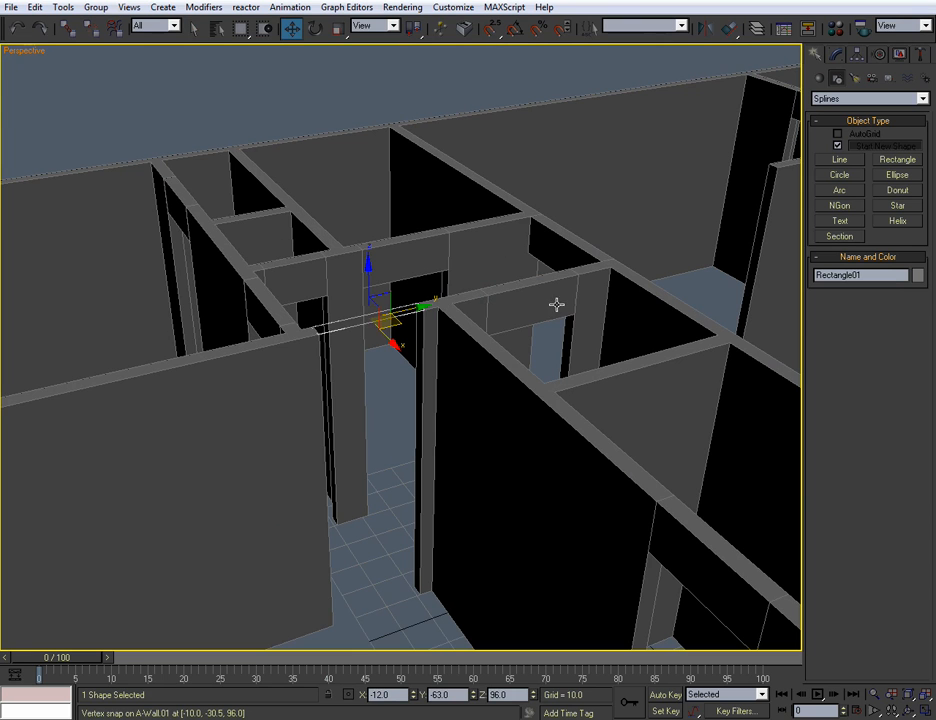
pyautogui.click(517, 288)
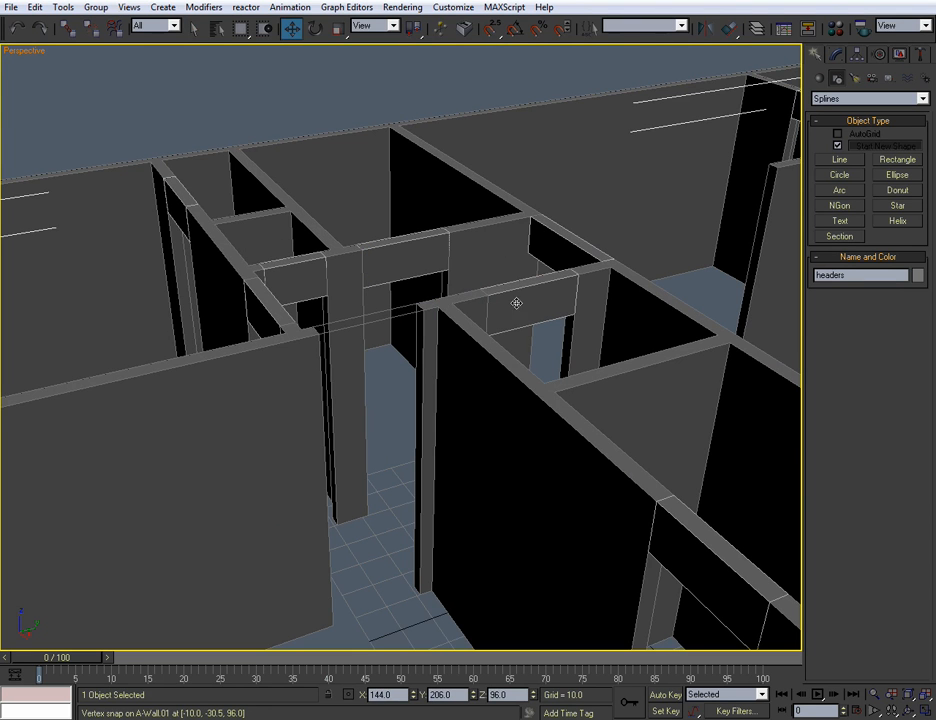
pyautogui.click(841, 56)
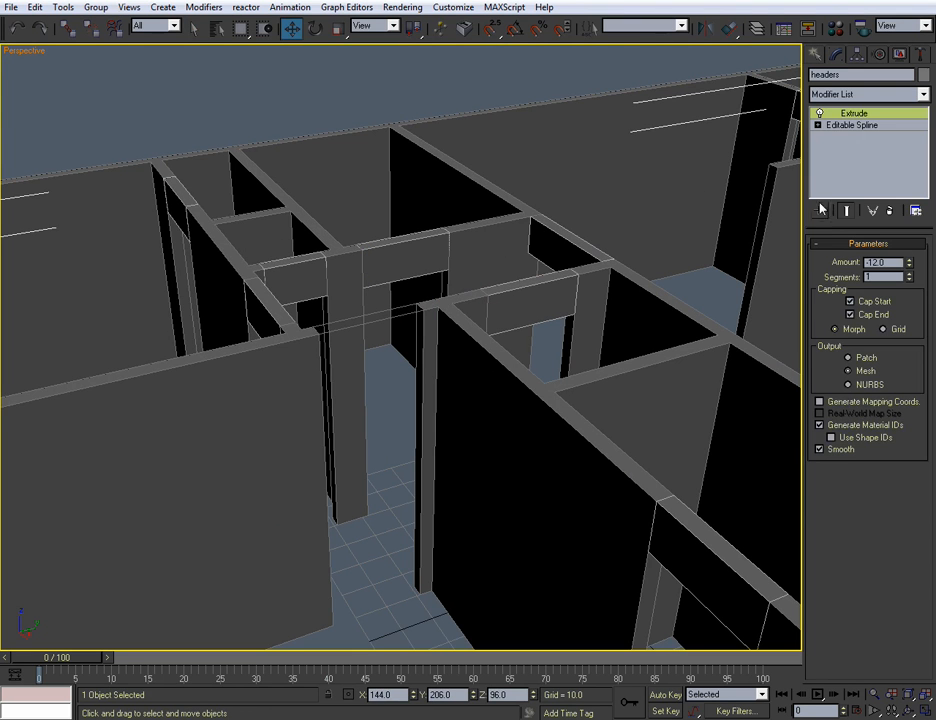
pyautogui.click(848, 127)
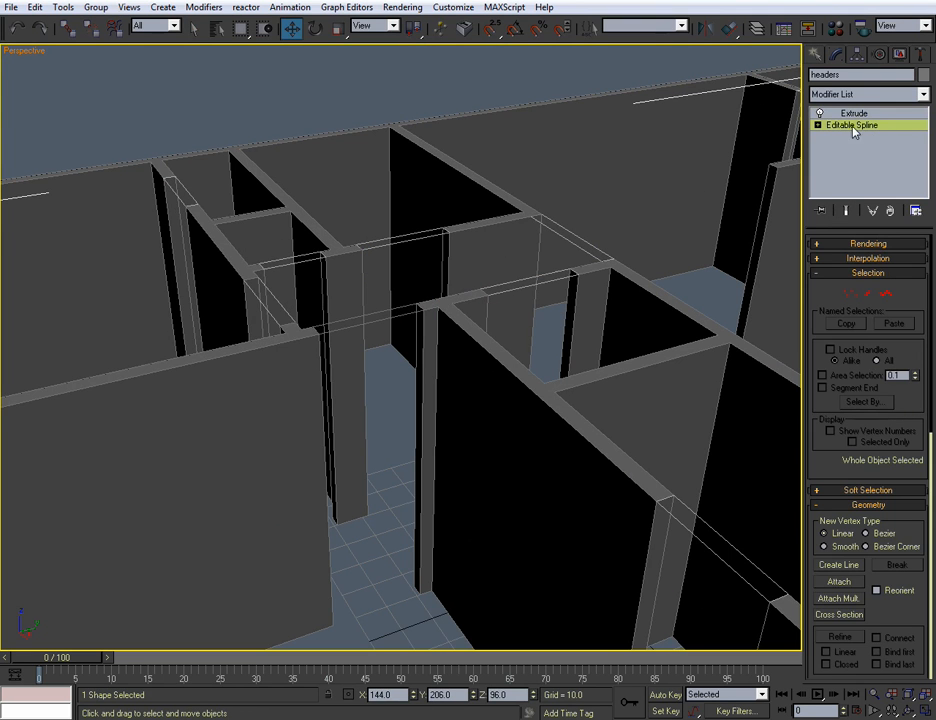
pyautogui.click(838, 582)
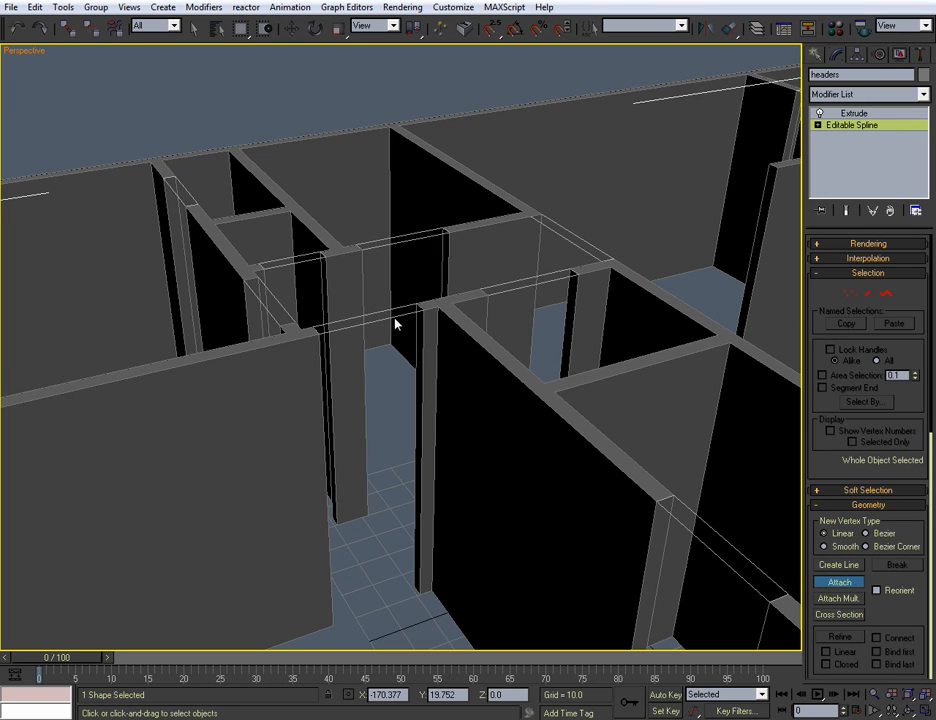
pyautogui.click(840, 584)
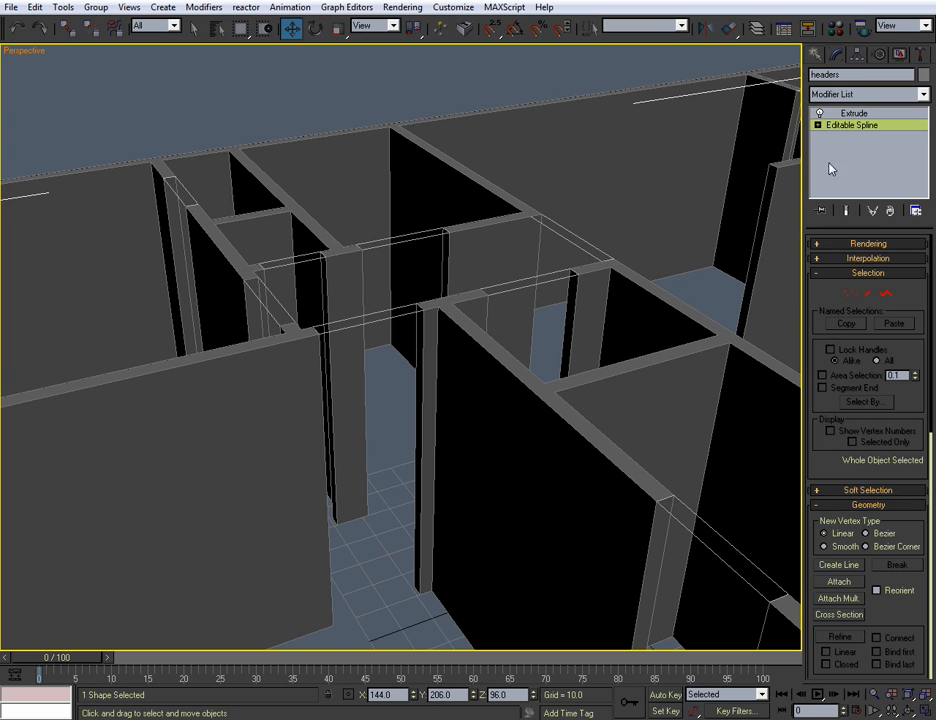
pyautogui.click(851, 113)
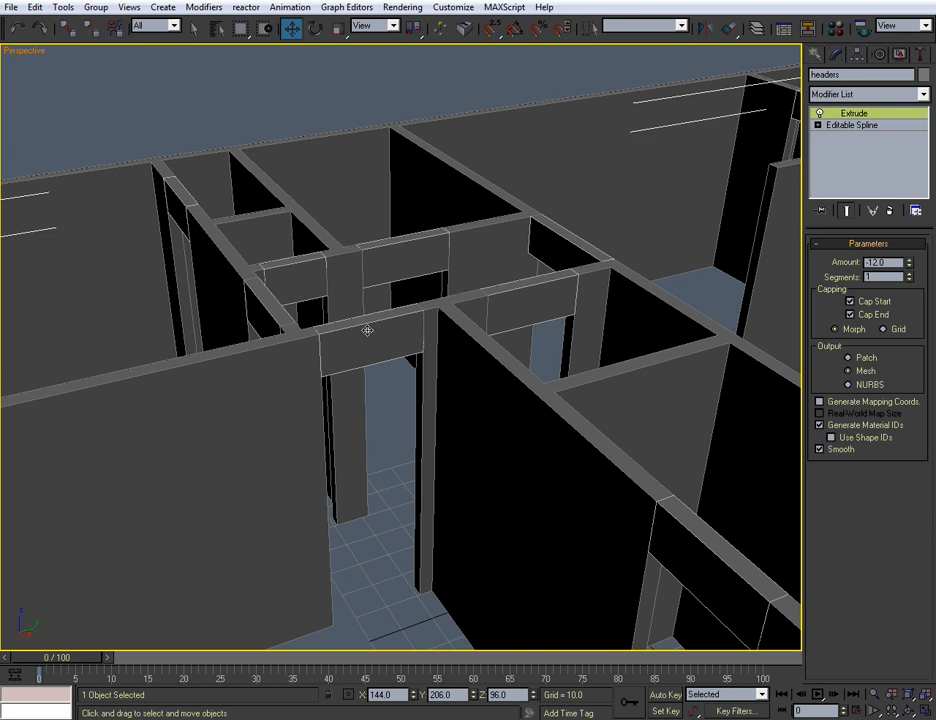
# Examine the headers over the door and window openings from outside and above the house.
pyautogui.keyDown('alt'); pyautogui.moveTo(413, 397); pyautogui.dragTo(441, 378, button='middle'); pyautogui.keyUp('alt')
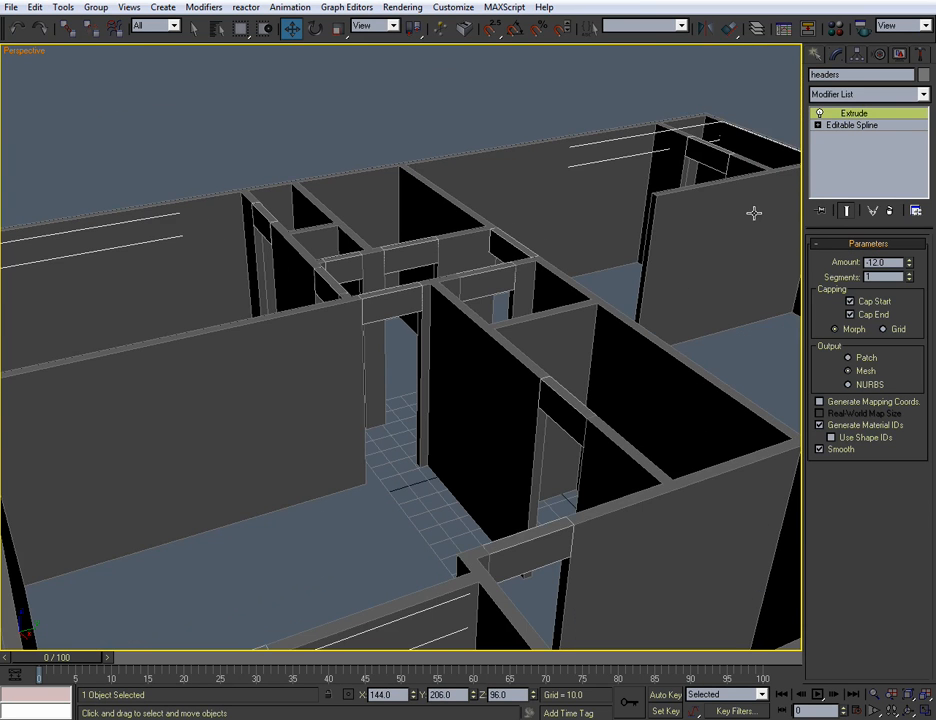
pyautogui.scroll(-4, 522, 345)
pyautogui.keyDown('alt'); pyautogui.moveTo(522, 345); pyautogui.dragTo(506, 359, button='middle'); pyautogui.keyUp('alt')
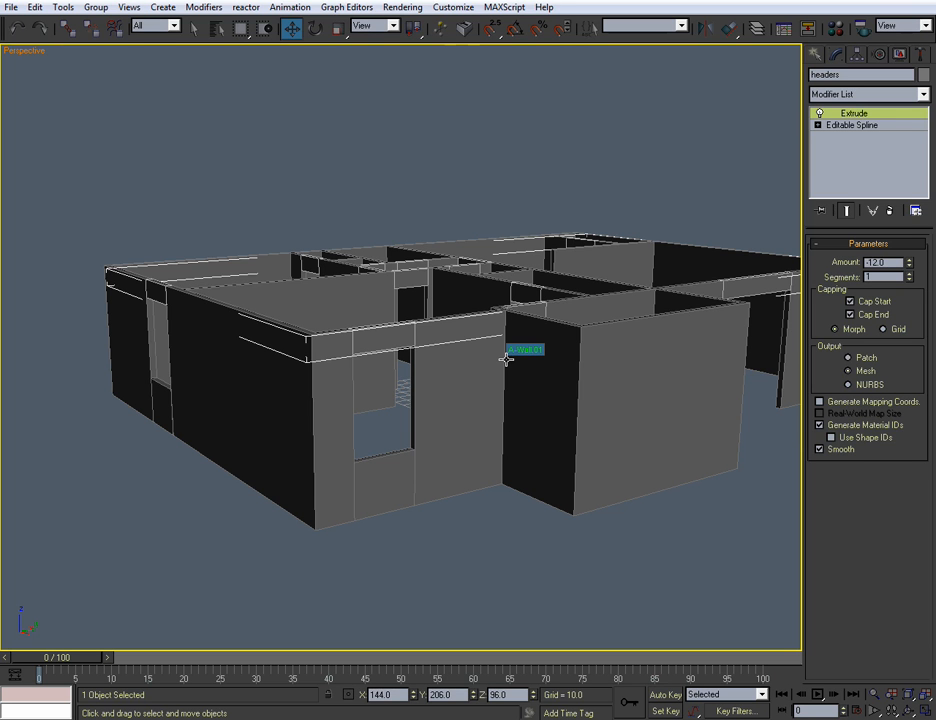
pyautogui.keyDown('alt'); pyautogui.moveTo(506, 359); pyautogui.dragTo(403, 372, button='middle'); pyautogui.keyUp('alt')
pyautogui.scroll(-3, 405, 368)
pyautogui.scroll(4, 485, 376)
pyautogui.scroll(-2, 487, 376)
pyautogui.scroll(5, 437, 378)
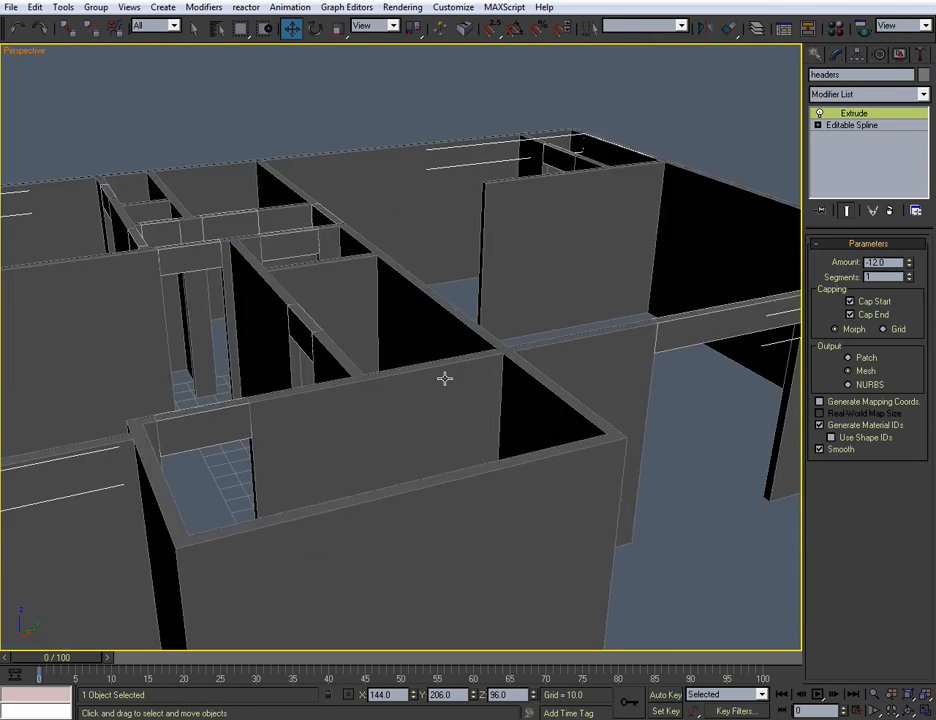
pyautogui.scroll(-6, 448, 380)
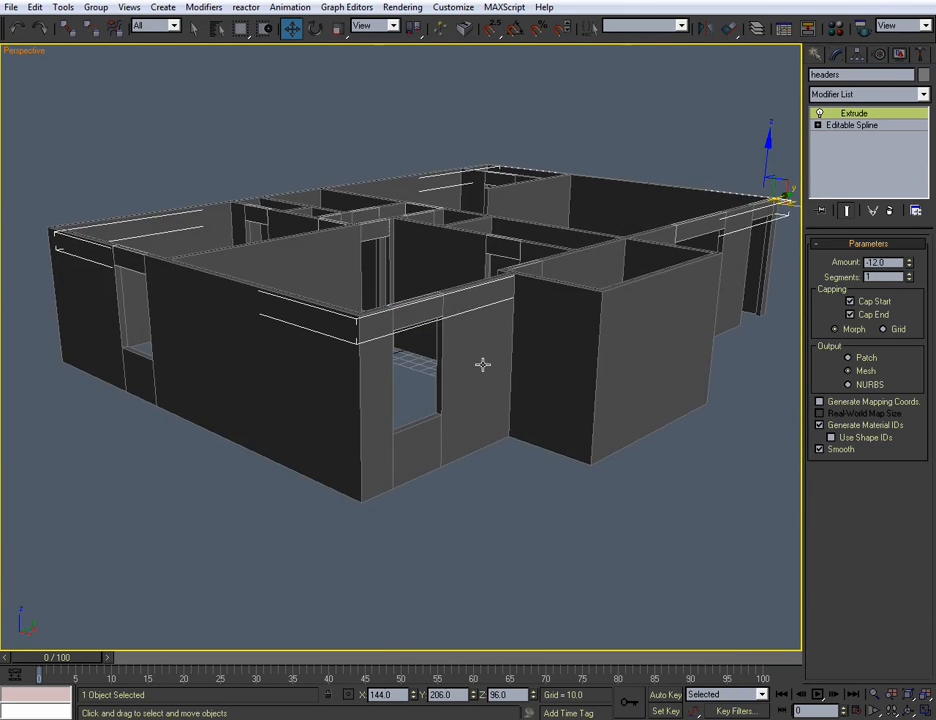
# Set the Extrude amount of the headers object to 18.
pyautogui.keyDown('alt'); pyautogui.moveTo(537, 350); pyautogui.dragTo(396, 387, button='middle'); pyautogui.keyUp('alt')
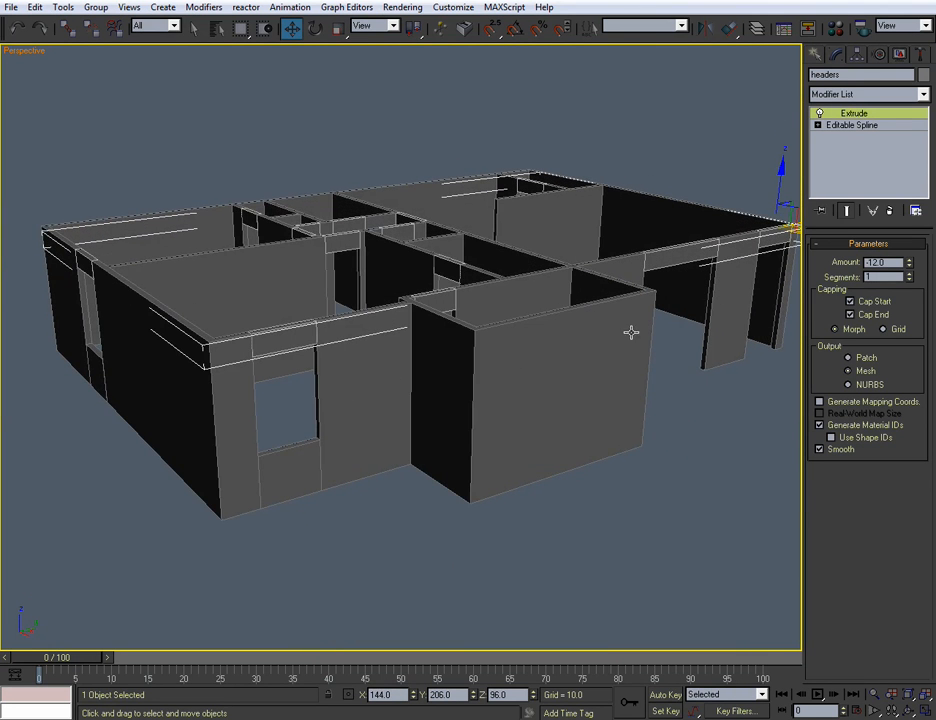
pyautogui.keyDown('alt'); pyautogui.moveTo(631, 330); pyautogui.dragTo(697, 420, button='middle'); pyautogui.keyUp('alt')
pyautogui.keyDown('alt'); pyautogui.moveTo(549, 343); pyautogui.dragTo(514, 330, button='middle'); pyautogui.keyUp('alt')
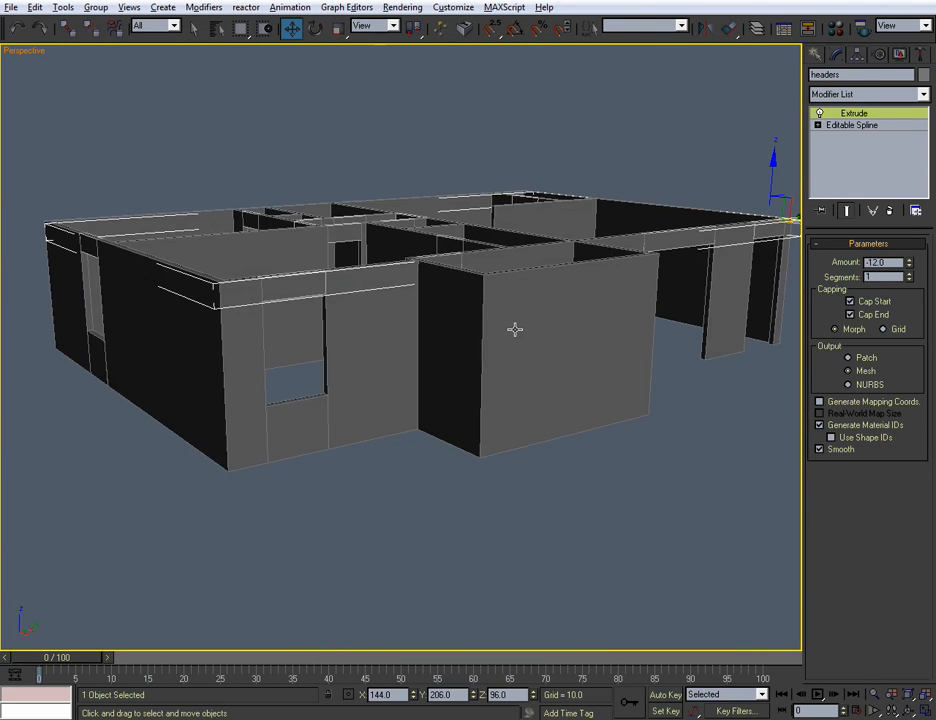
pyautogui.keyDown('alt'); pyautogui.moveTo(387, 349); pyautogui.dragTo(548, 313, button='middle'); pyautogui.keyUp('alt')
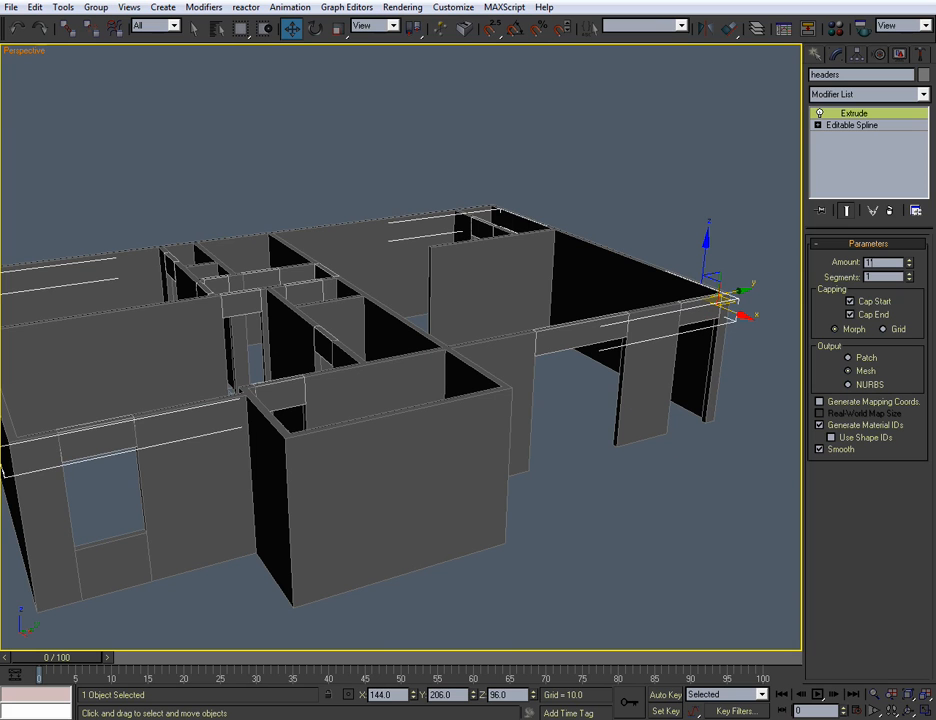
pyautogui.press('Return')
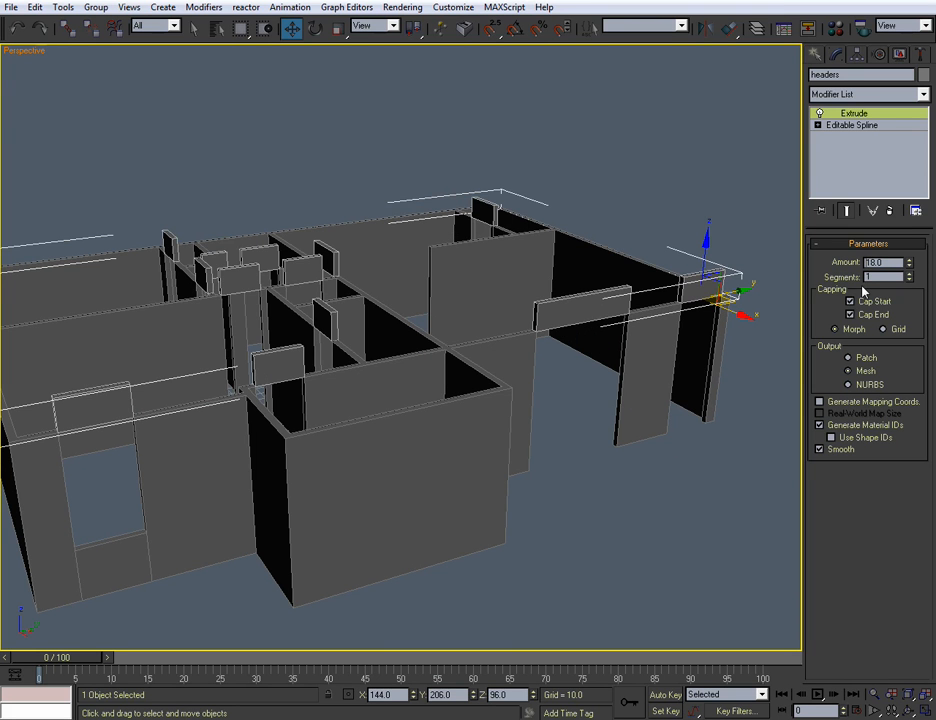
# Set the Extrude amount of the headers object to -18 so the headers extend downward.
pyautogui.write('-18')
pyautogui.press('Return')
pyautogui.keyDown('alt'); pyautogui.moveTo(366, 370); pyautogui.dragTo(296, 264, button='middle'); pyautogui.keyUp('alt')
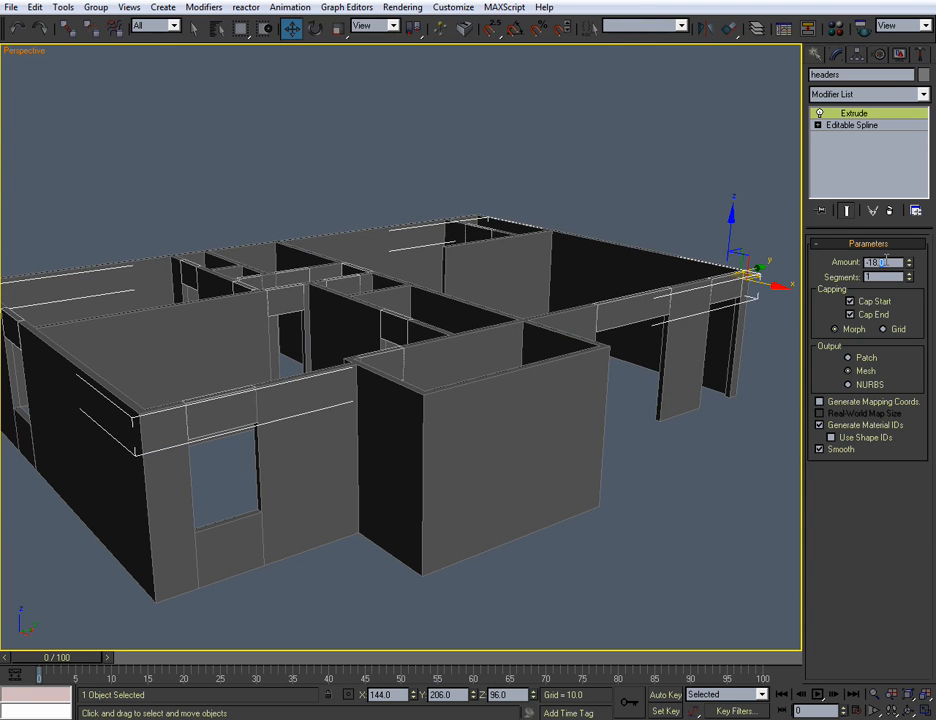
# Check the display unit scale in Units Setup and close the dialog, keeping Generic Units.
pyautogui.click(453, 7)
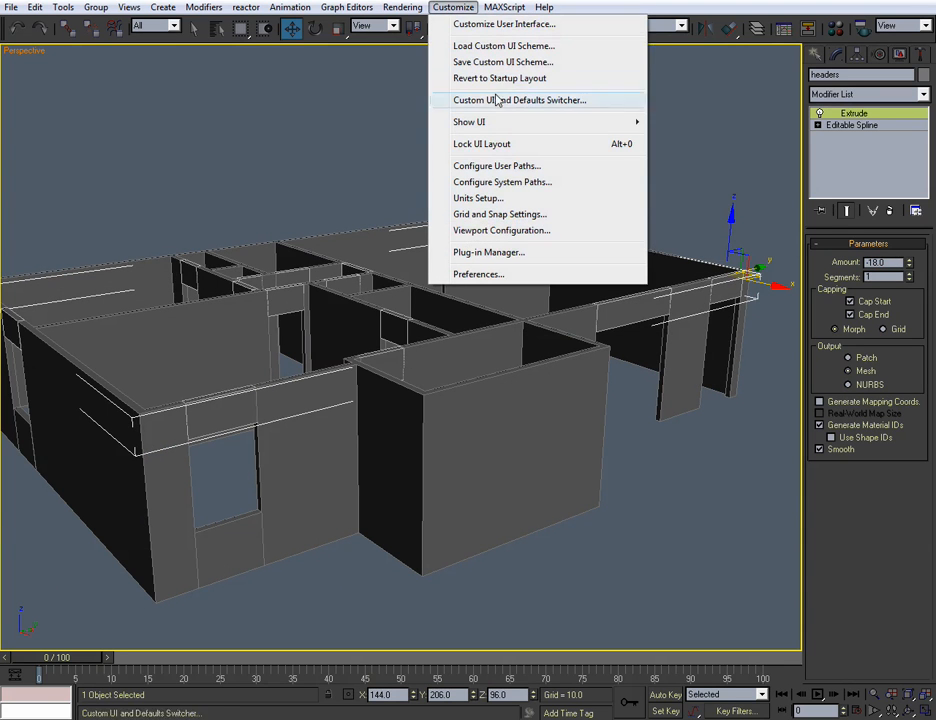
pyautogui.click(482, 199)
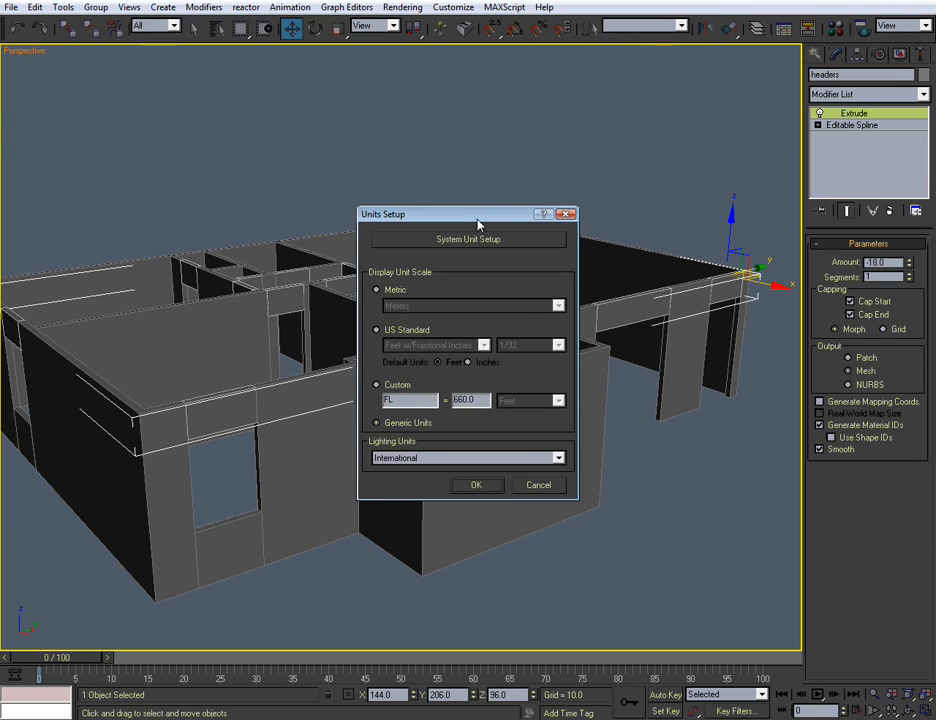
pyautogui.moveTo(478, 224); pyautogui.dragTo(512, 204)
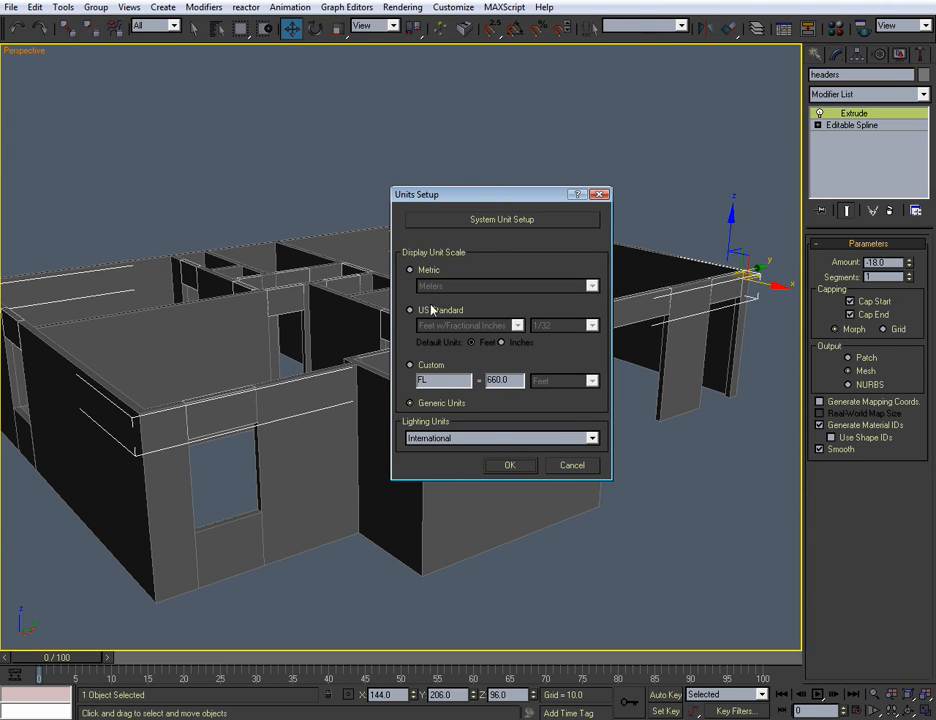
pyautogui.click(509, 466)
pyautogui.doubleClick(888, 263)
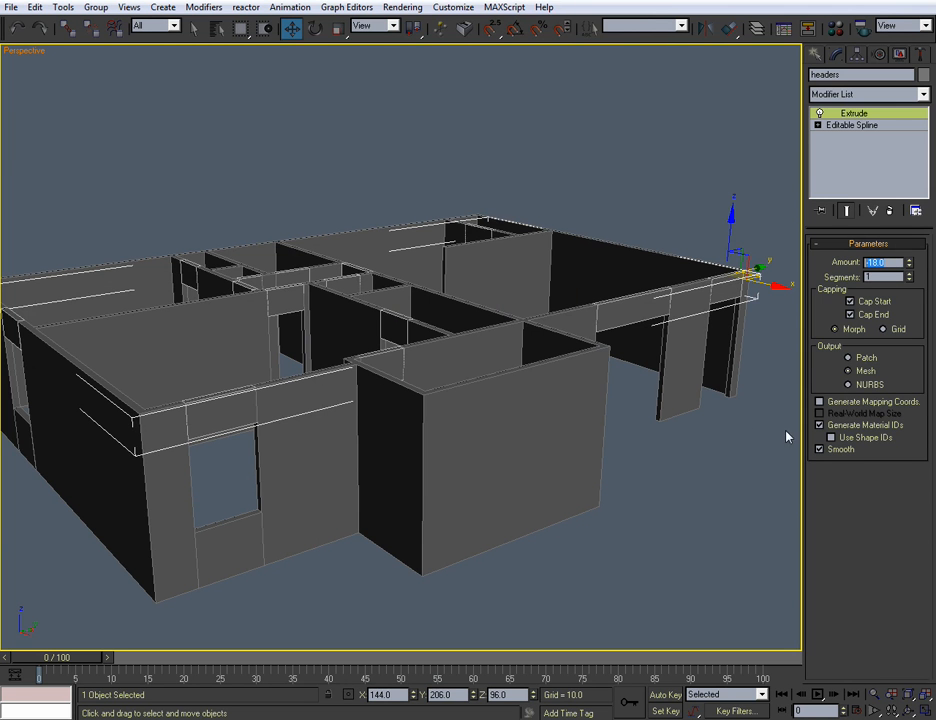
# Deselect the headers object and examine the walls, headers and openings from around the house.
pyautogui.click(739, 440)
pyautogui.moveTo(660, 399)
pyautogui.keyDown('alt'); pyautogui.mouseDown(button='middle')
pyautogui.moveTo(658, 387)
pyautogui.moveTo(659, 404)
pyautogui.mouseUp(button='middle'); pyautogui.keyUp('alt')
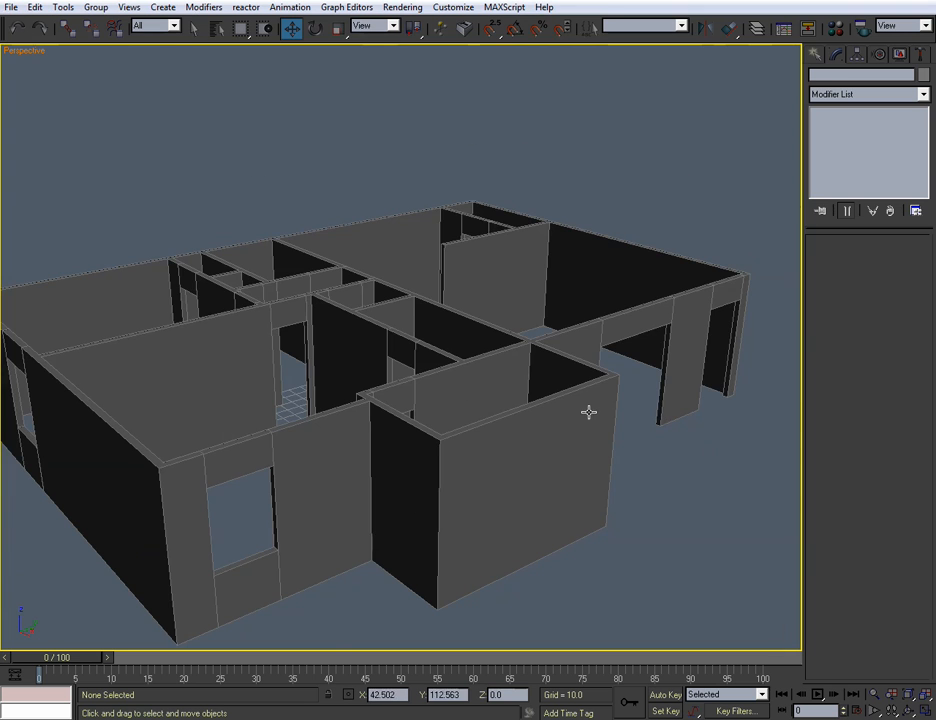
pyautogui.keyDown('alt'); pyautogui.moveTo(589, 412); pyautogui.dragTo(604, 411, button='middle'); pyautogui.keyUp('alt')
pyautogui.scroll(3, 603, 411)
pyautogui.scroll(-3, 587, 279)
pyautogui.keyDown('alt'); pyautogui.moveTo(587, 279); pyautogui.dragTo(562, 304, button='middle'); pyautogui.keyUp('alt')
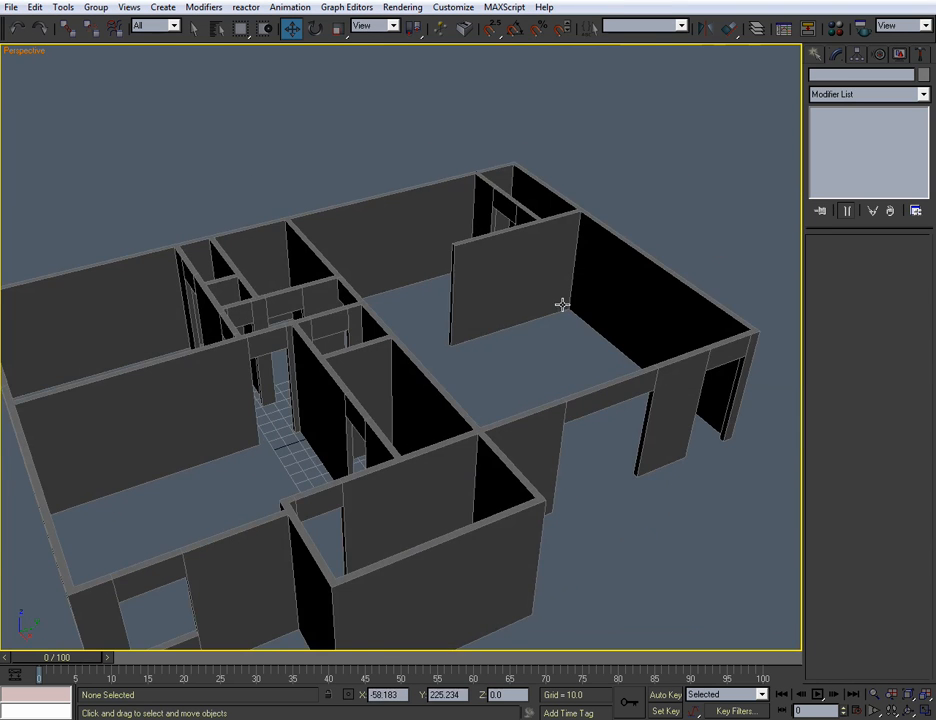
pyautogui.keyDown('alt'); pyautogui.moveTo(455, 353); pyautogui.dragTo(487, 357, button='middle'); pyautogui.keyUp('alt')
pyautogui.scroll(-3, 485, 369)
pyautogui.scroll(3, 489, 363)
pyautogui.scroll(-3, 489, 363)
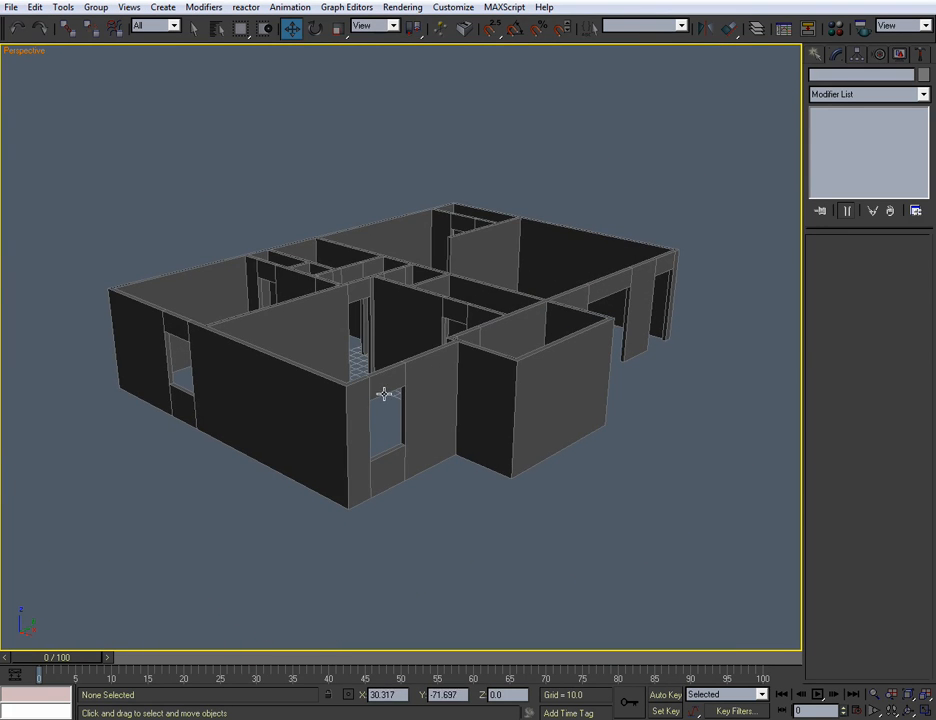
pyautogui.keyDown('alt'); pyautogui.moveTo(386, 374); pyautogui.dragTo(342, 360, button='middle'); pyautogui.keyUp('alt')
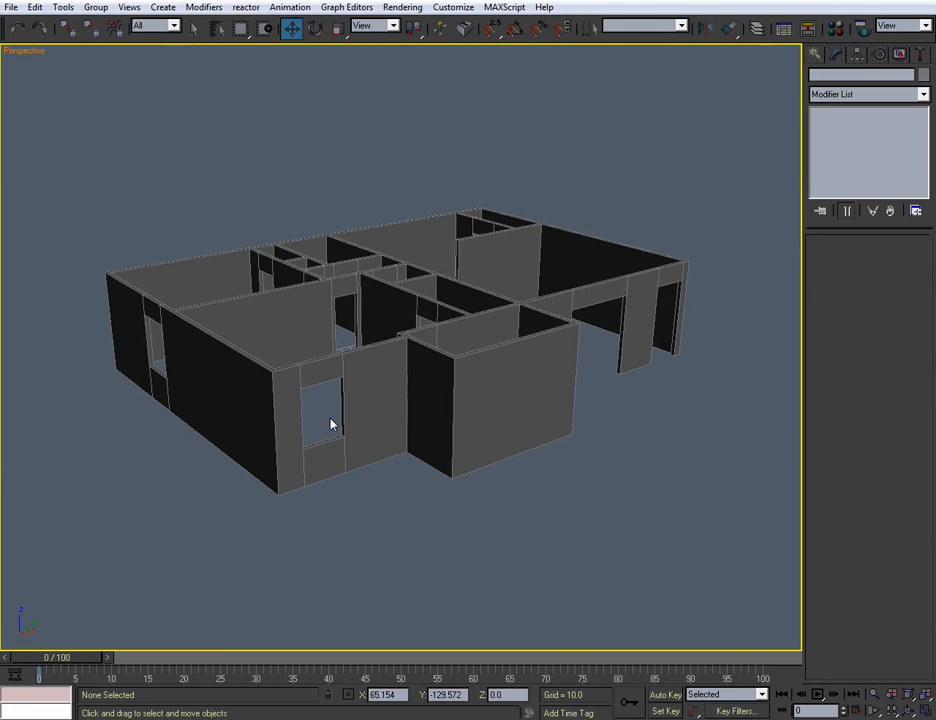
# Enable vertex snapping, measure the front window opening's width along its sill with a Tape helper, and delete the tape.
pyautogui.scroll(5, 397, 388)
pyautogui.scroll(4, 423, 377)
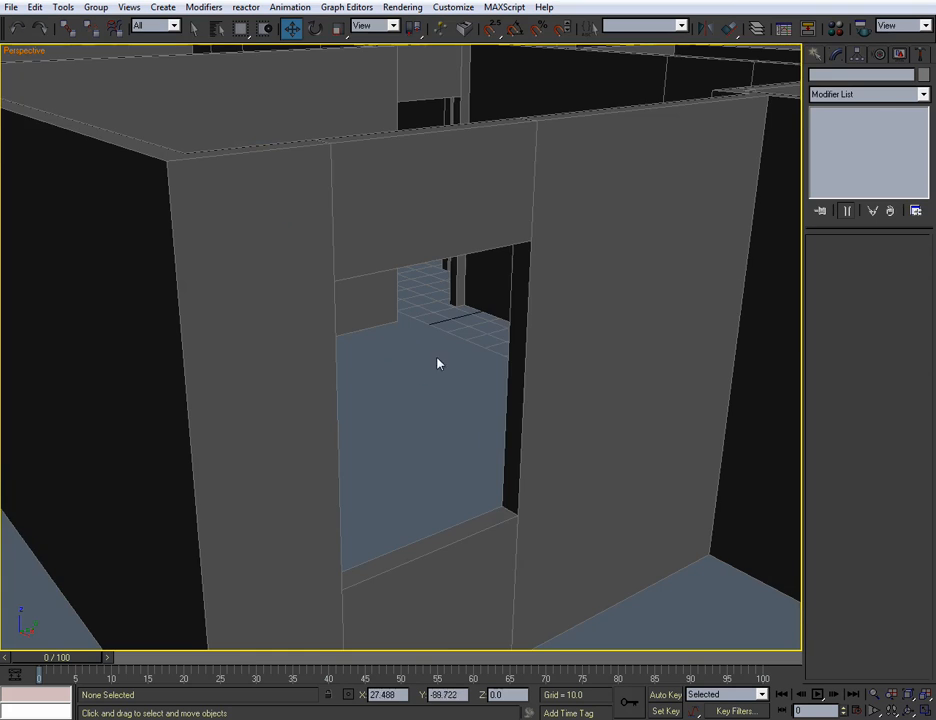
pyautogui.click(818, 54)
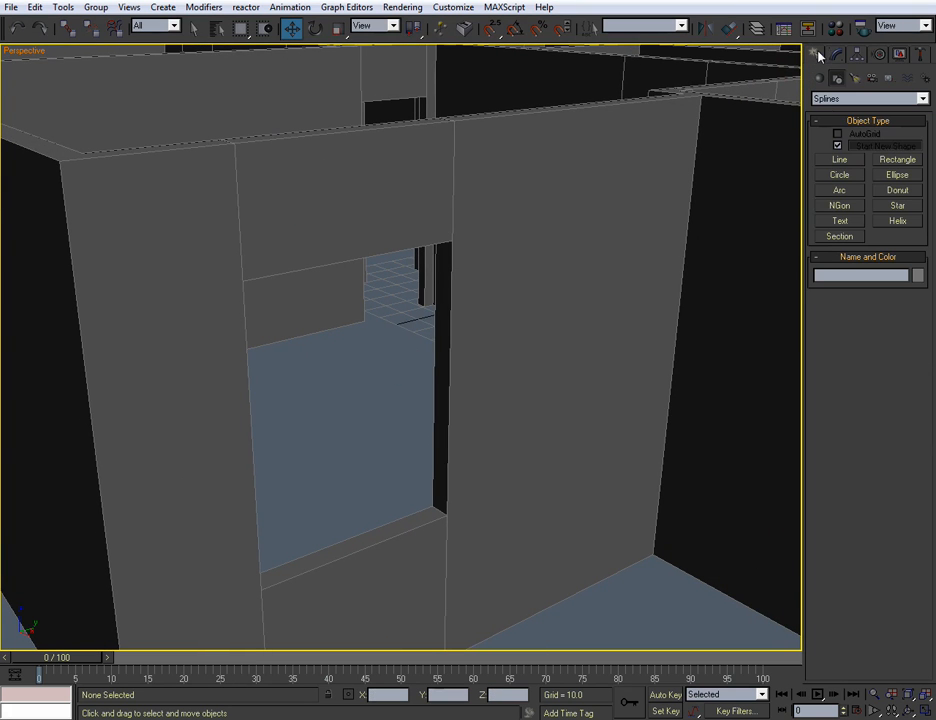
pyautogui.click(889, 80)
pyautogui.click(853, 196)
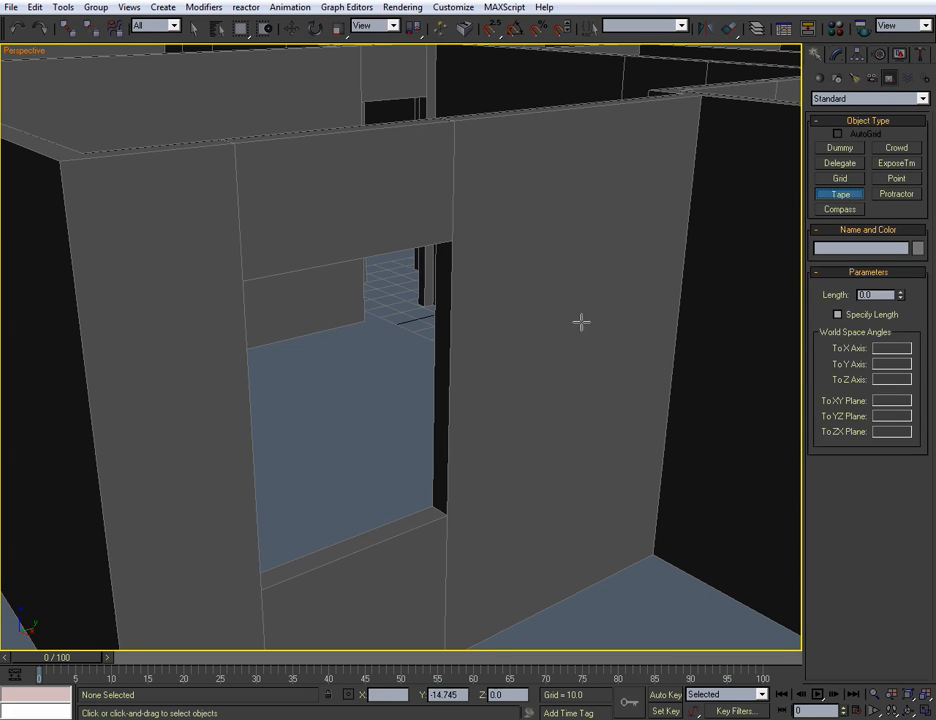
pyautogui.moveTo(581, 319); pyautogui.dragTo(516, 65, button='middle')
pyautogui.moveTo(491, 27); pyautogui.dragTo(493, 96)
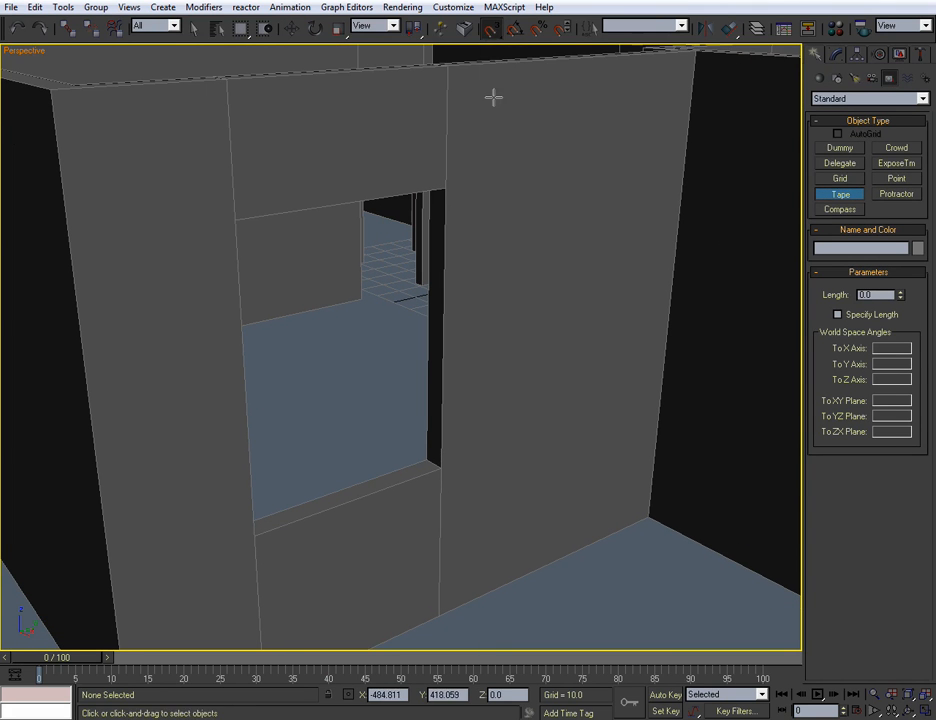
pyautogui.moveTo(385, 430); pyautogui.dragTo(383, 366, button='middle')
pyautogui.scroll(-4, 385, 365)
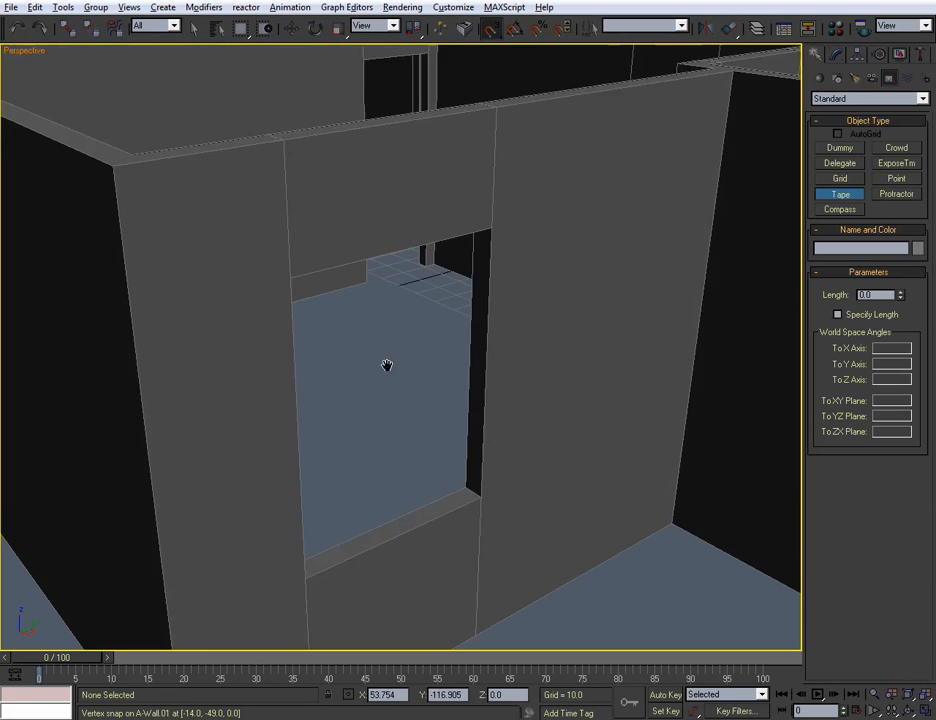
pyautogui.moveTo(303, 530); pyautogui.dragTo(474, 455)
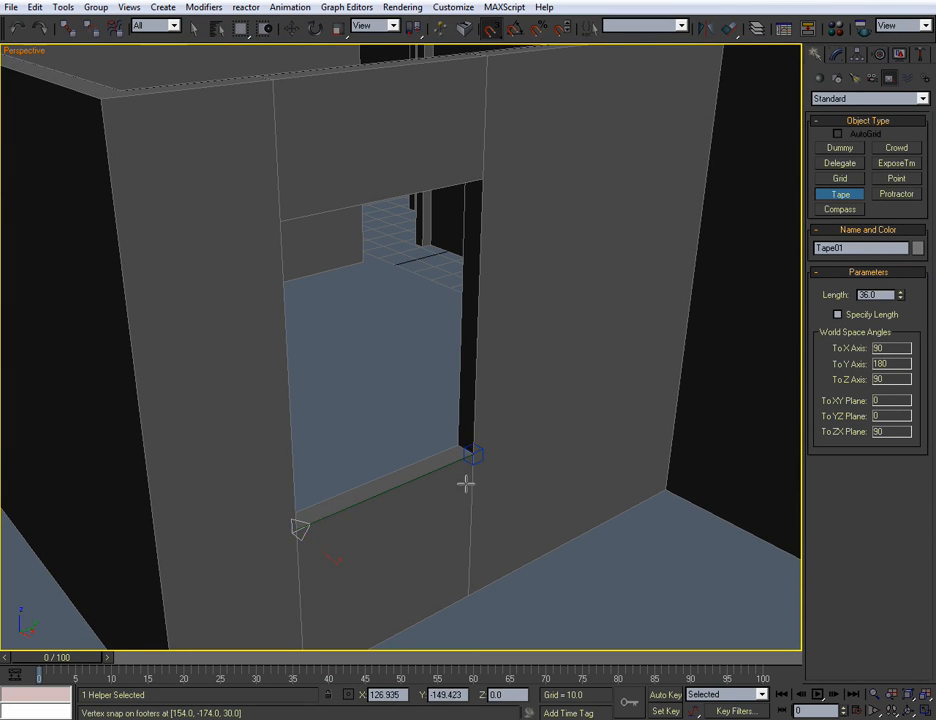
pyautogui.press('Delete')
# Measure the window opening's height from sill to header with a Tape helper, and delete the tape.
pyautogui.moveTo(474, 458); pyautogui.dragTo(483, 178)
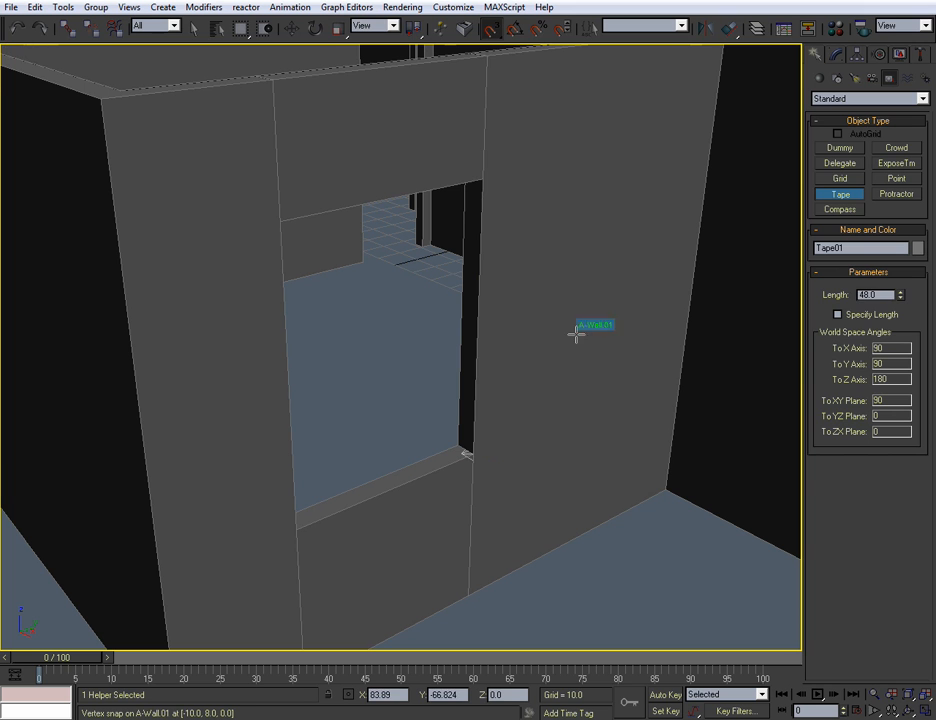
pyautogui.press('w')
pyautogui.press('Delete')
# In the maximized Front view, draw a box beside the house, about 51 long, 32 wide and 5.5 high.
pyautogui.scroll(-10, 600, 492)
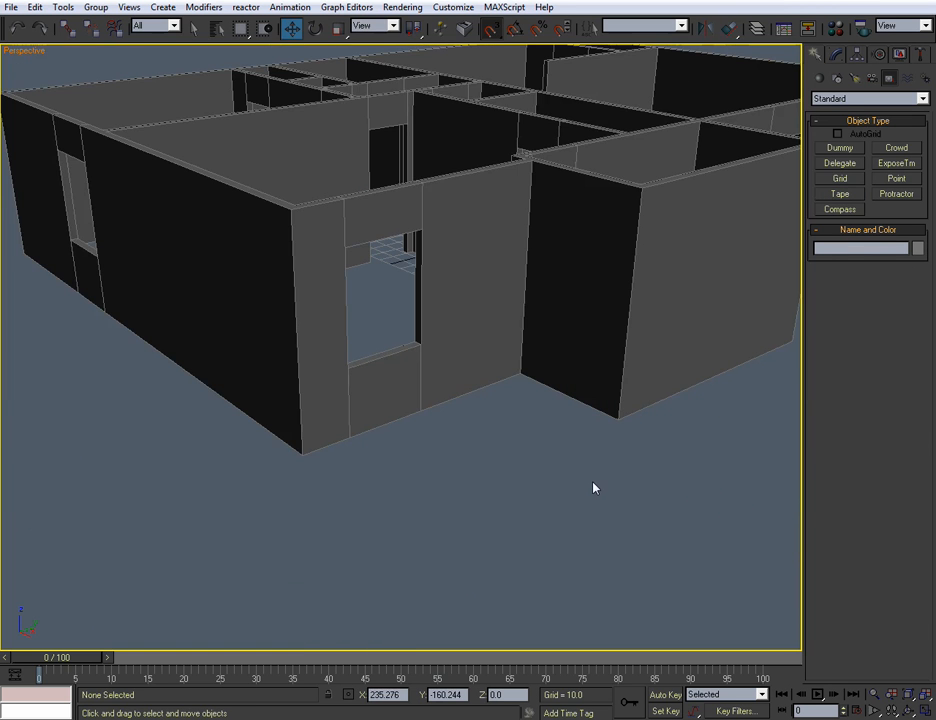
pyautogui.hotkey('alt', 'w')
pyautogui.click(549, 272)
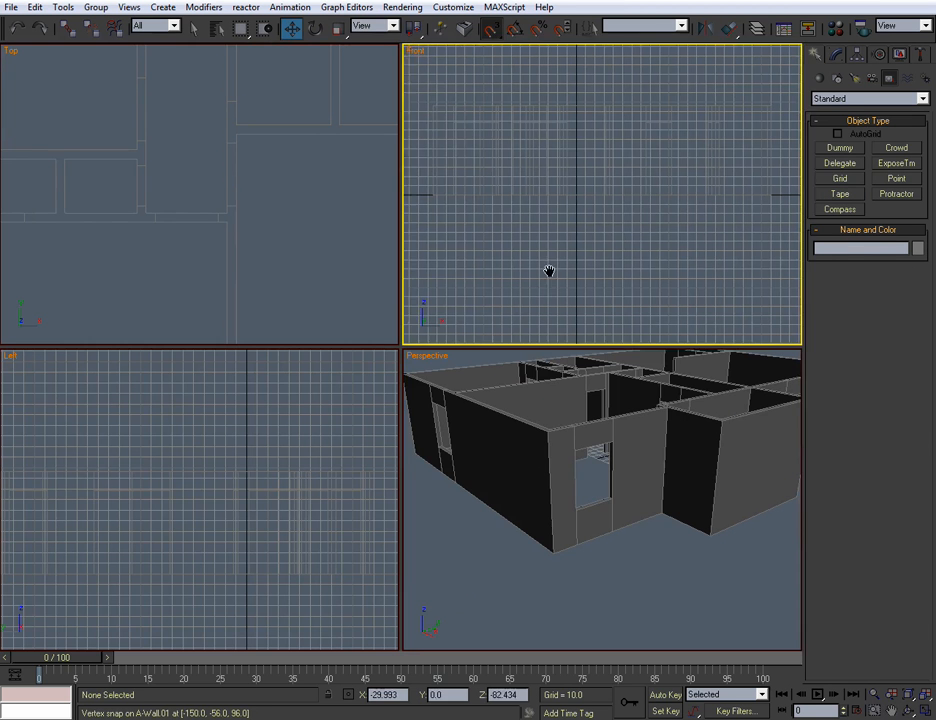
pyautogui.hotkey('alt', 'w')
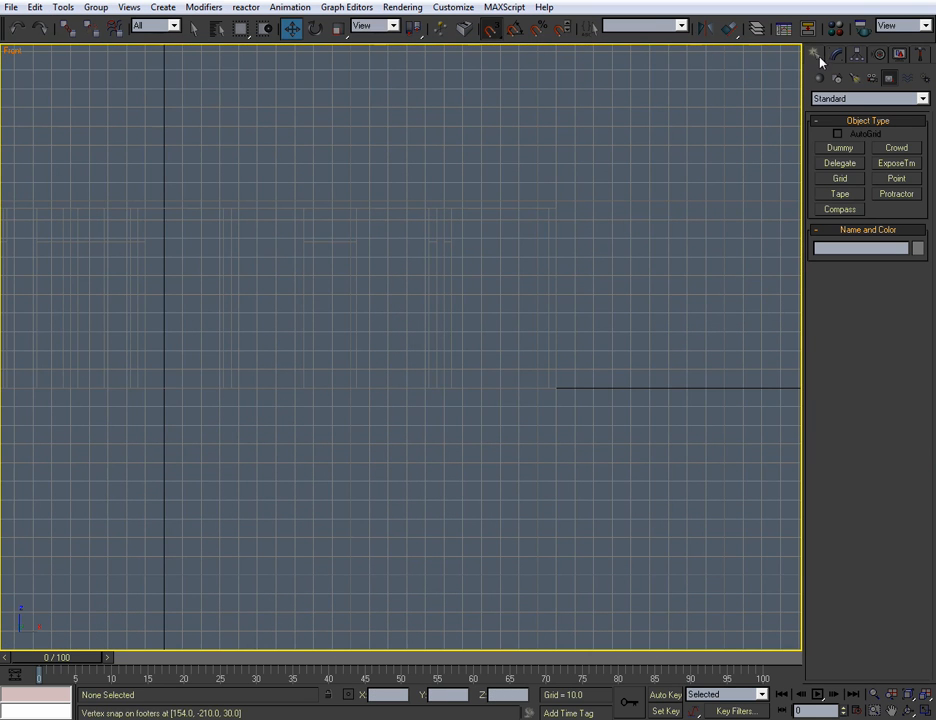
pyautogui.click(820, 81)
pyautogui.click(842, 150)
pyautogui.moveTo(253, 282)
pyautogui.mouseDown(button='middle')
pyautogui.moveTo(487, 249)
pyautogui.moveTo(240, 299)
pyautogui.mouseUp(button='middle')
pyautogui.moveTo(590, 318); pyautogui.dragTo(367, 319, button='middle')
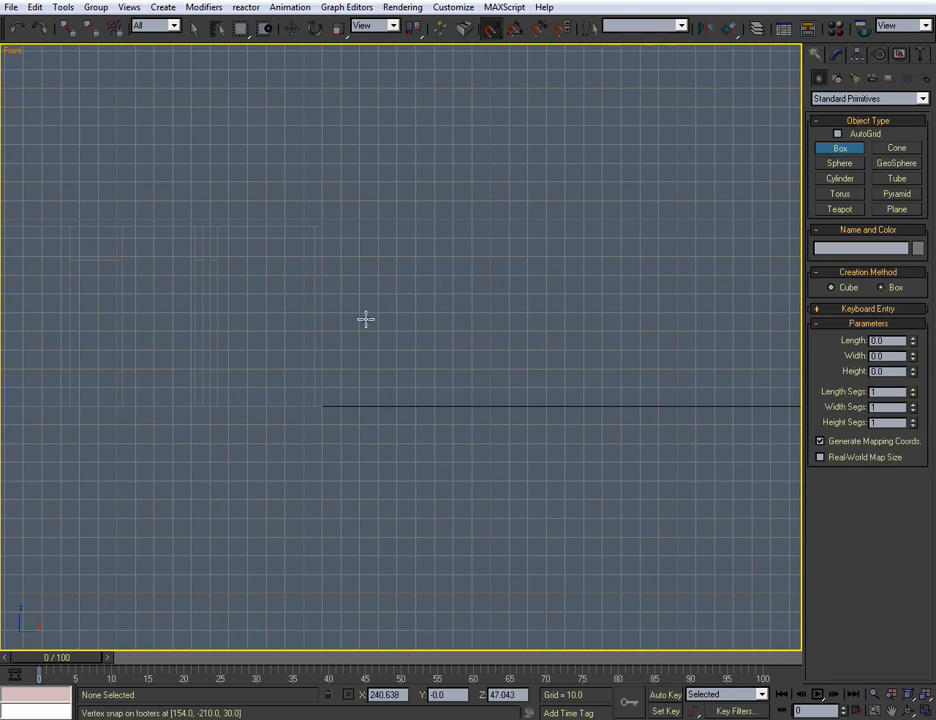
pyautogui.scroll(3, 376, 296)
pyautogui.moveTo(388, 266); pyautogui.dragTo(474, 400)
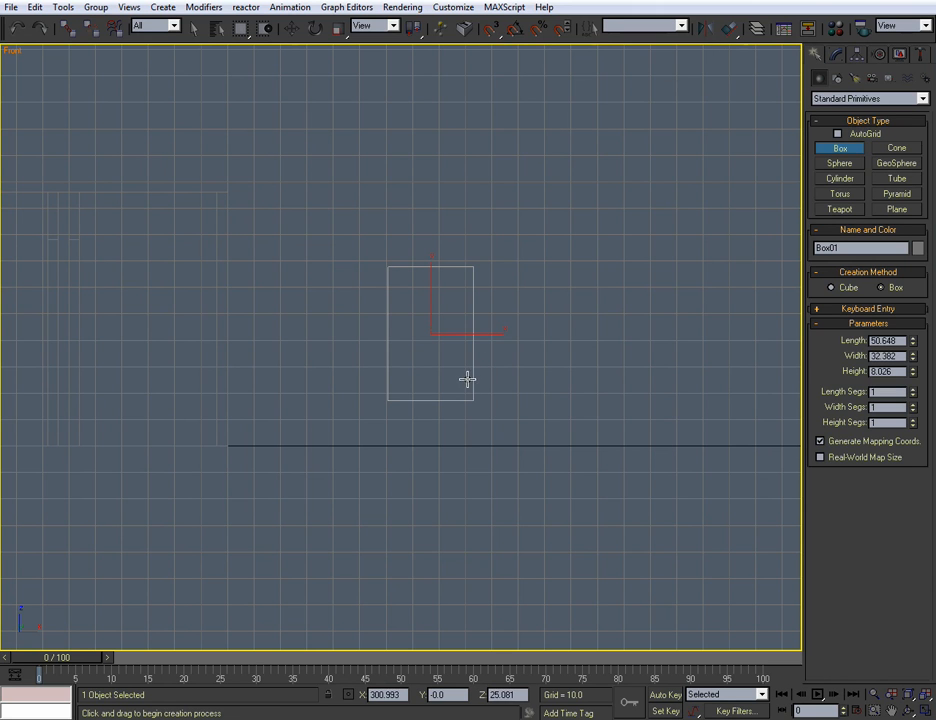
pyautogui.click(470, 386)
pyautogui.press('w')
pyautogui.moveTo(596, 411); pyautogui.dragTo(570, 424, button='middle')
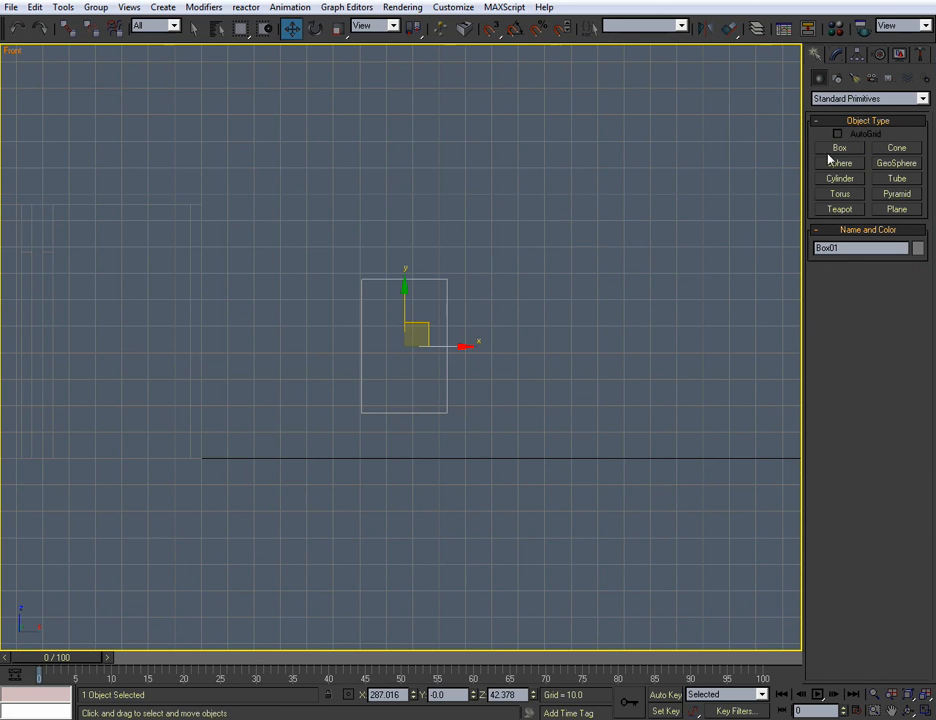
# Set the box's height to 2, width to 36 and length to 48.
pyautogui.click(838, 54)
pyautogui.doubleClick(885, 291)
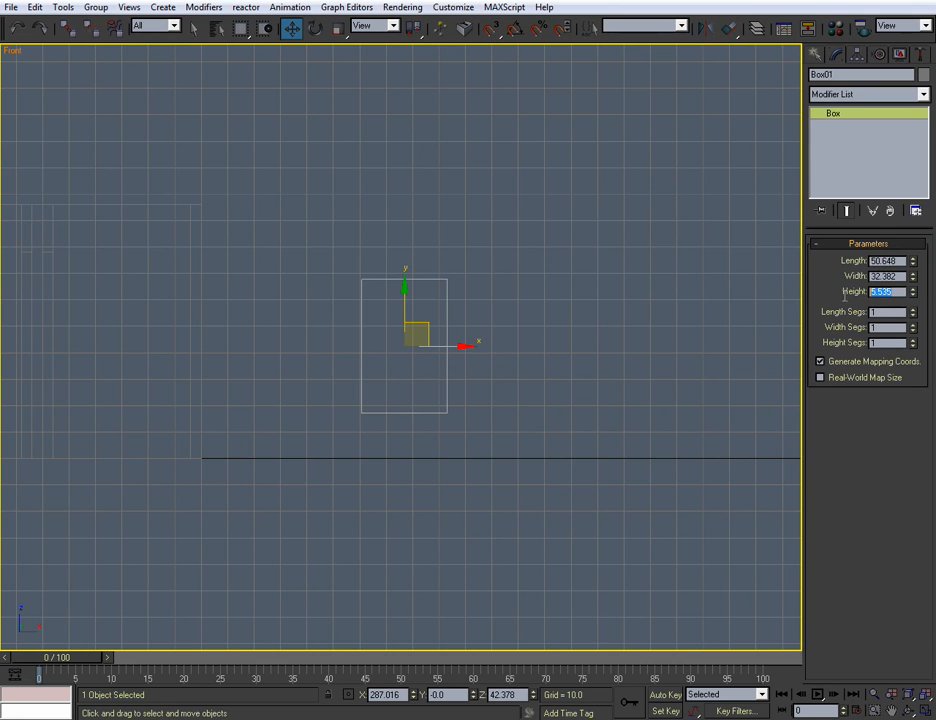
pyautogui.write('21')
pyautogui.press('Return')
pyautogui.doubleClick(885, 276)
pyautogui.write('36')
pyautogui.press('Return')
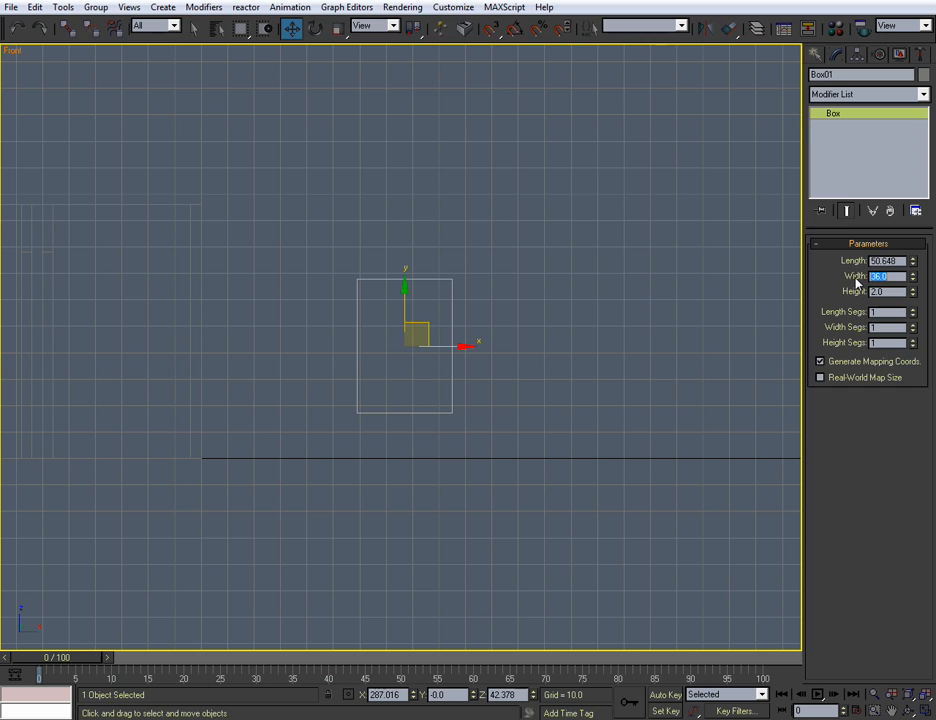
pyautogui.doubleClick(882, 262)
pyautogui.write('48.0')
pyautogui.press('Return')
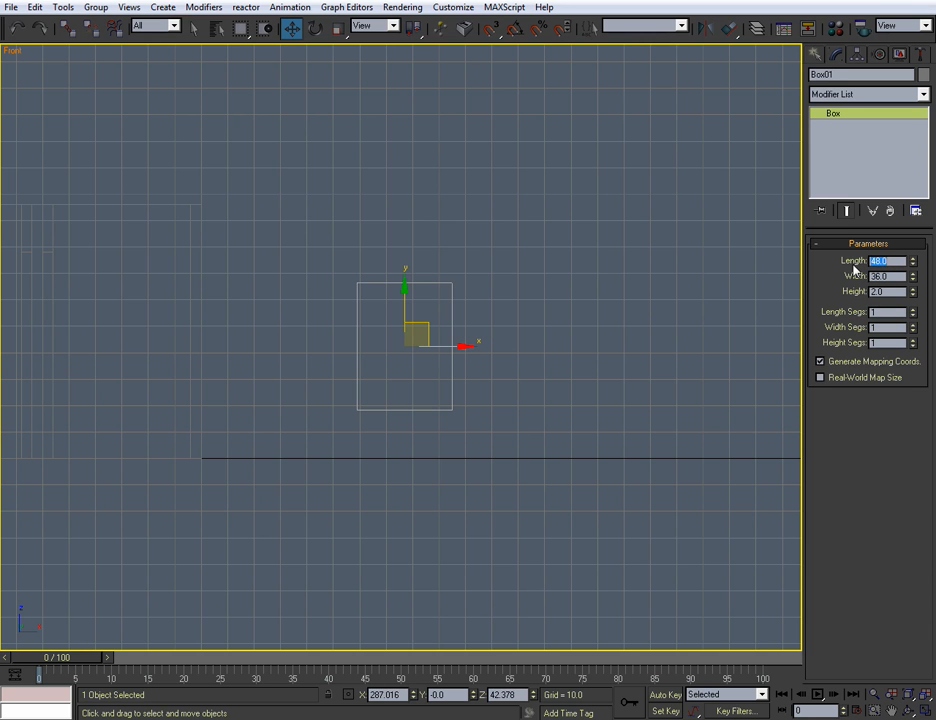
# In the maximized Perspective view, rotate the box a quarter turn about Z so it is parallel to the front window wall.
pyautogui.moveTo(495, 338); pyautogui.dragTo(518, 334, button='middle')
pyautogui.hotkey('alt', 'w')
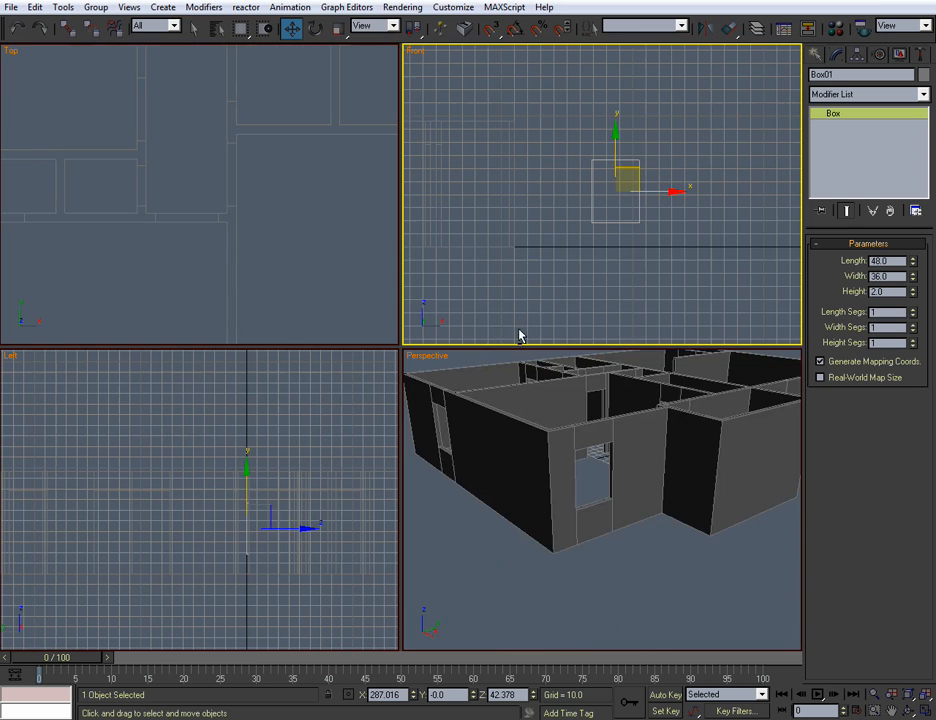
pyautogui.middleClick(574, 430)
pyautogui.scroll(-5, 565, 442)
pyautogui.moveTo(589, 496); pyautogui.dragTo(589, 470, button='middle')
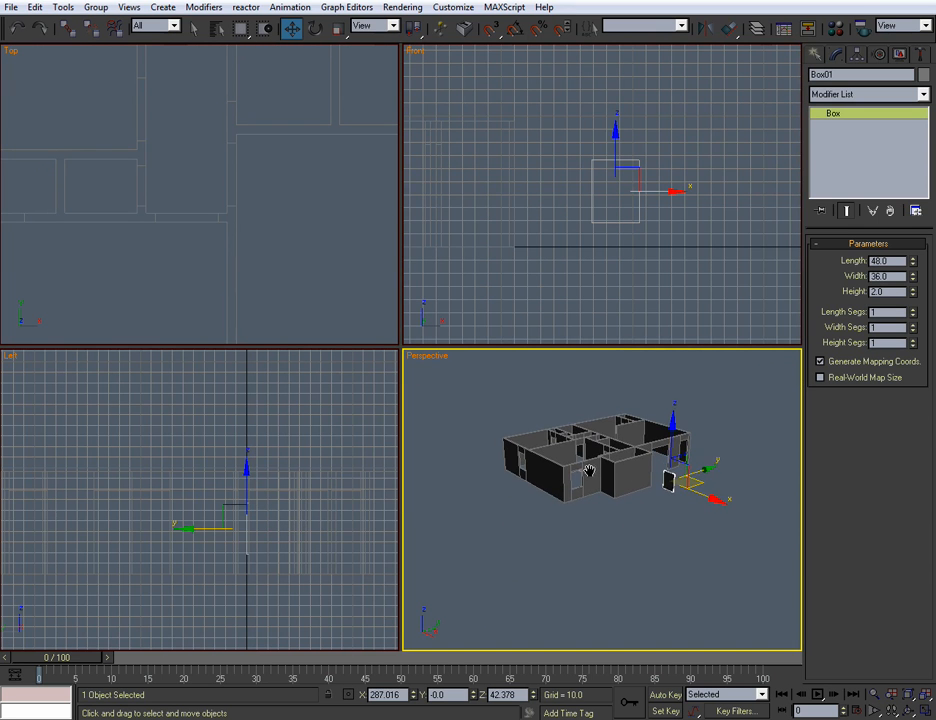
pyautogui.hotkey('alt', 'w')
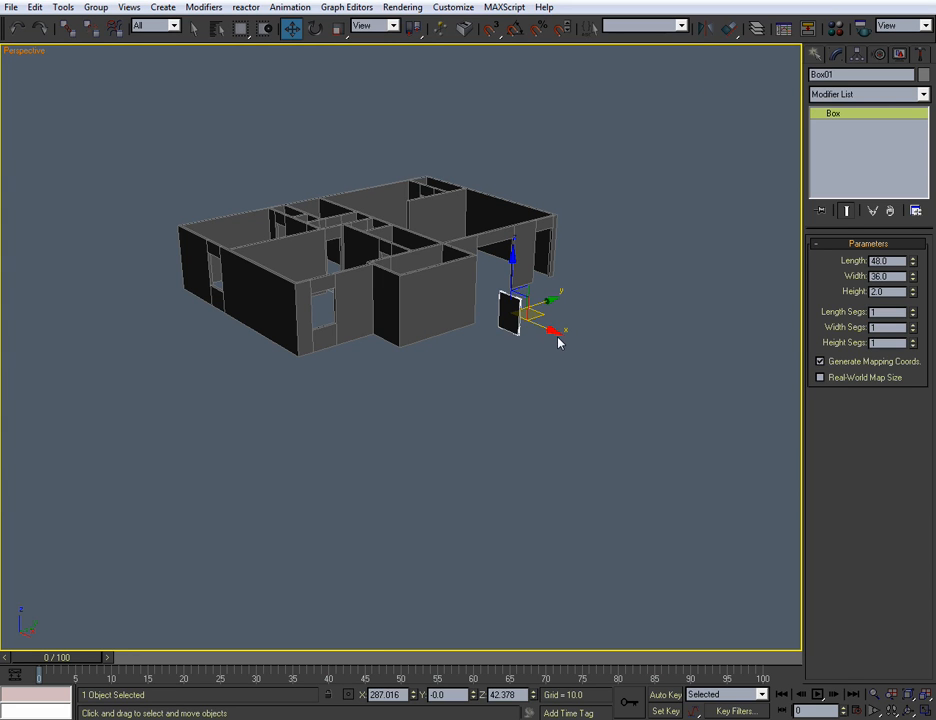
pyautogui.press('e')
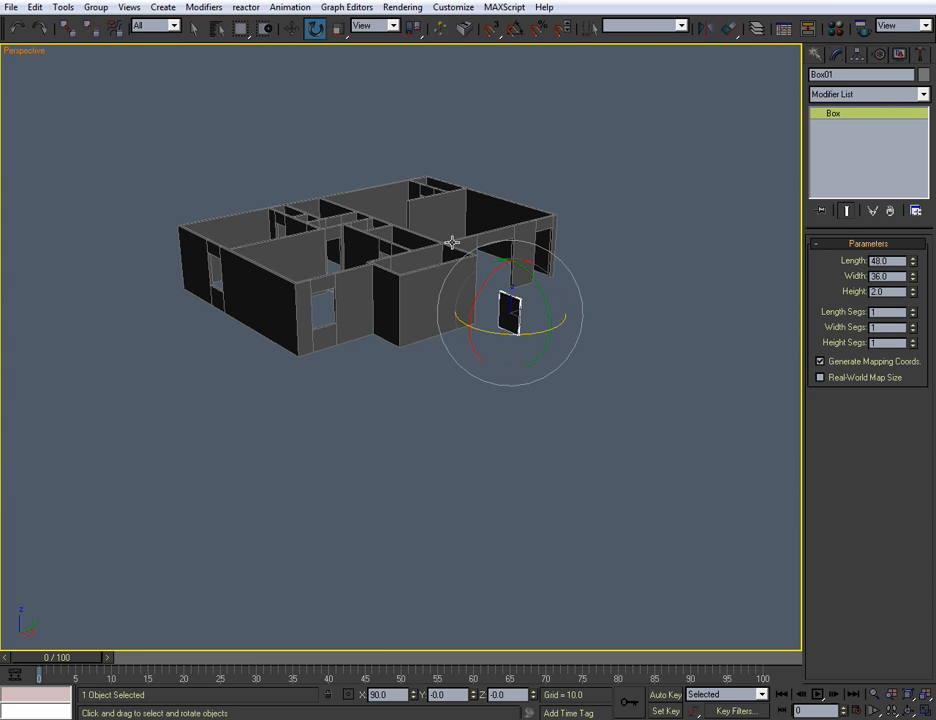
pyautogui.moveTo(525, 332); pyautogui.dragTo(456, 340)
# Move the box just outside the front window opening, to about X 178, Y -191, Z 53.
pyautogui.moveTo(547, 340); pyautogui.dragTo(591, 341, button='middle')
pyautogui.scroll(3, 513, 398)
pyautogui.press('w')
pyautogui.scroll(5, 551, 336)
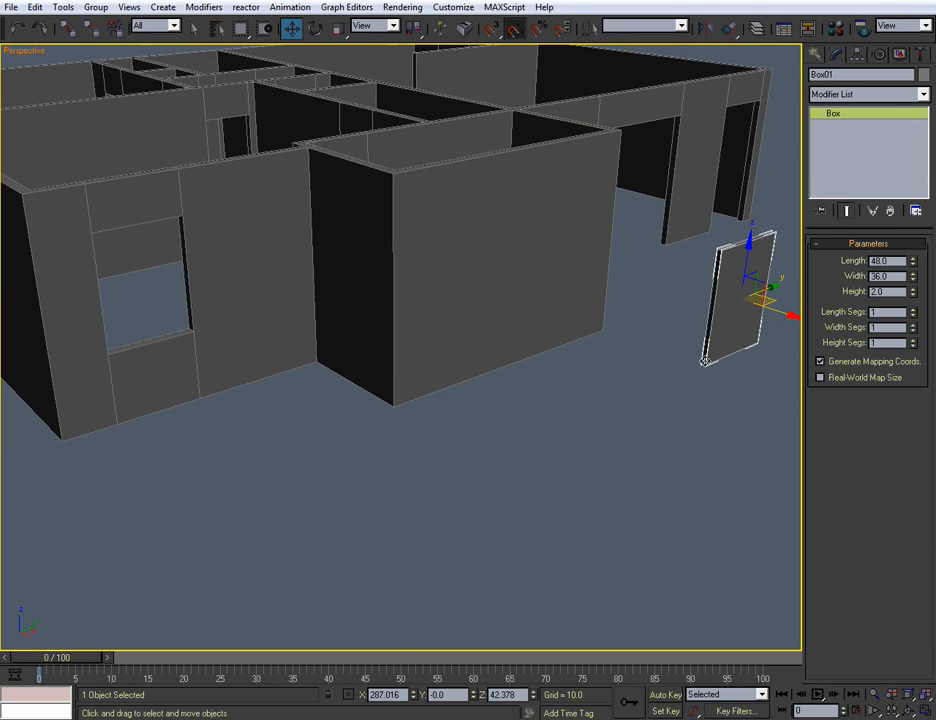
pyautogui.moveTo(779, 287); pyautogui.dragTo(211, 372)
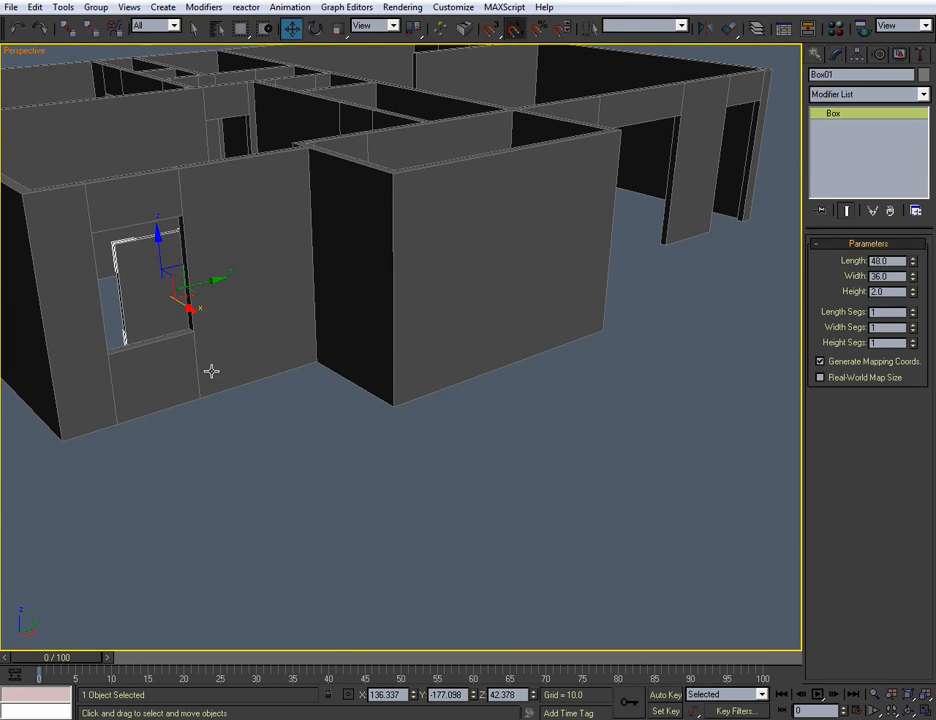
pyautogui.moveTo(211, 372); pyautogui.dragTo(403, 341, button='middle')
pyautogui.scroll(3, 403, 341)
pyautogui.moveTo(511, 318); pyautogui.dragTo(386, 406, button='middle')
pyautogui.moveTo(350, 301); pyautogui.dragTo(414, 386)
pyautogui.scroll(-5, 466, 372)
pyautogui.scroll(6, 491, 400)
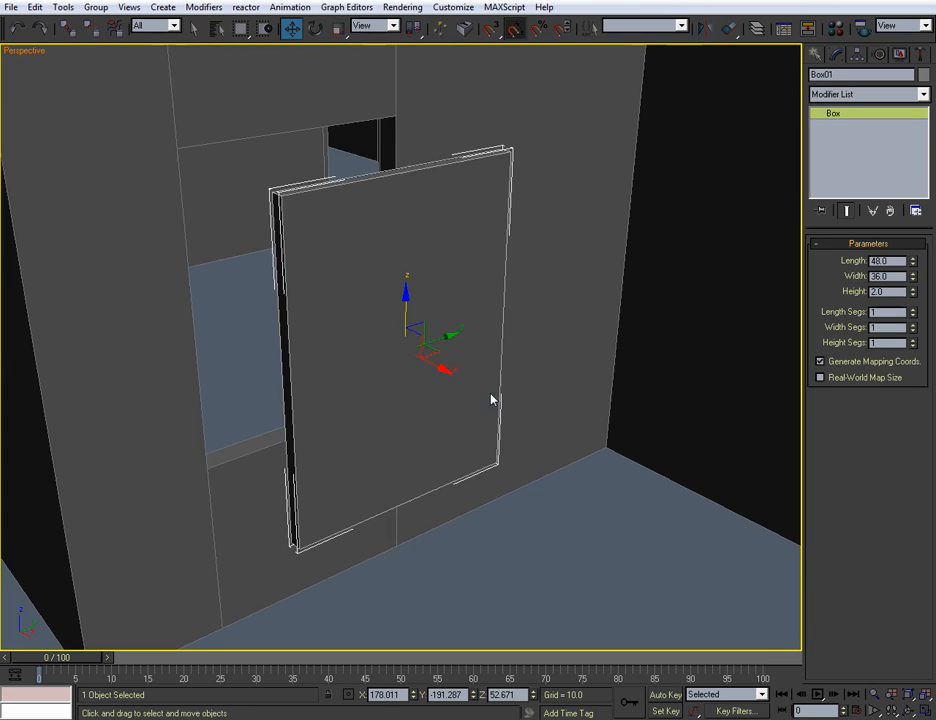
pyautogui.scroll(-4, 443, 401)
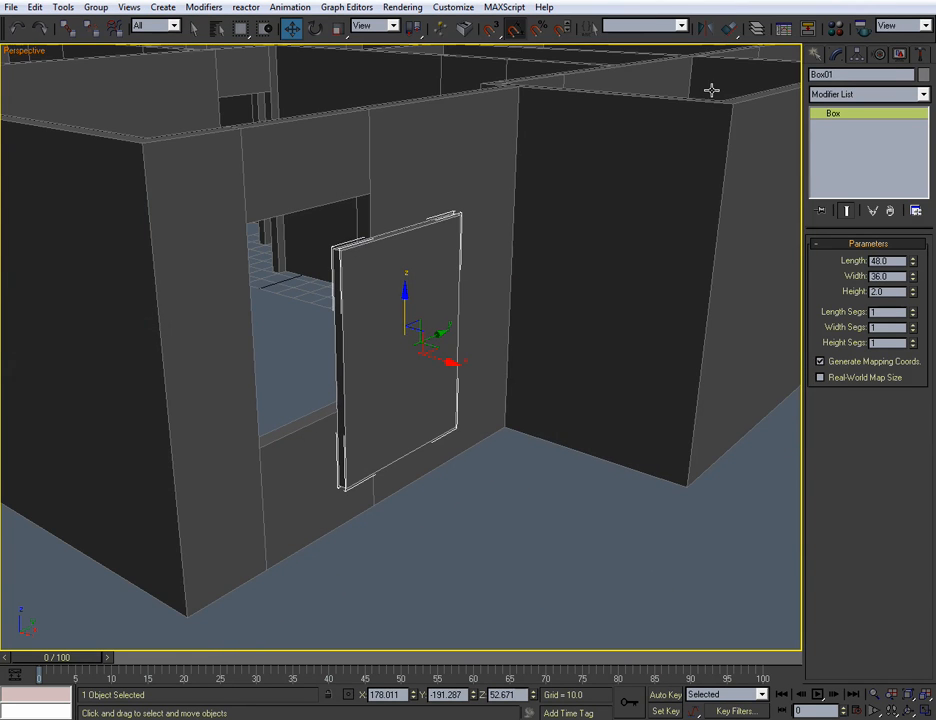
# Create a new layer from the selected window box and name it Windows.
pyautogui.click(757, 29)
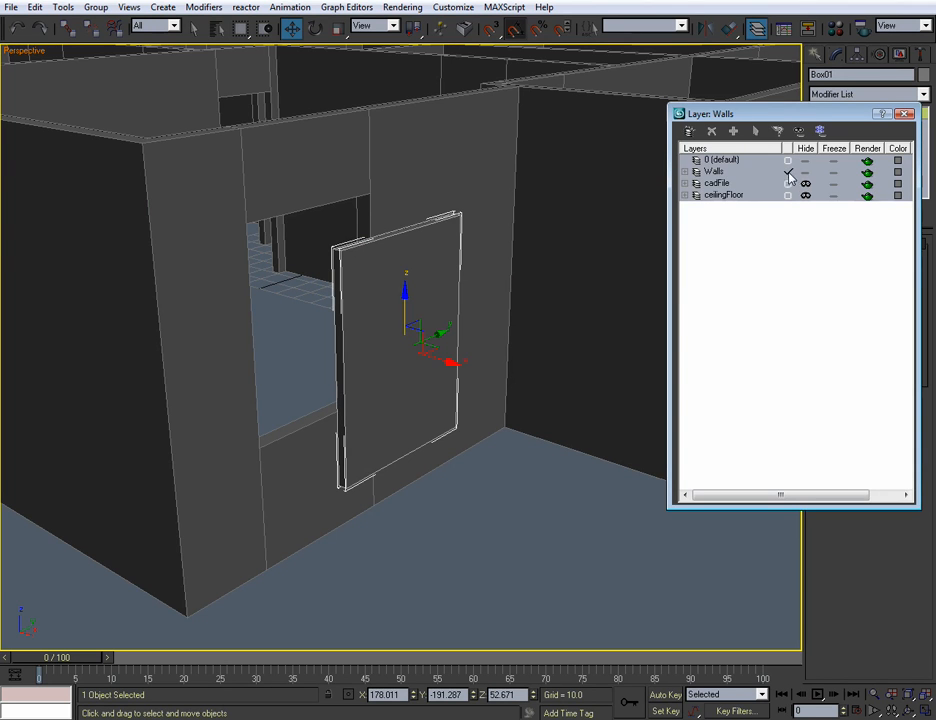
pyautogui.click(689, 131)
pyautogui.click(716, 172)
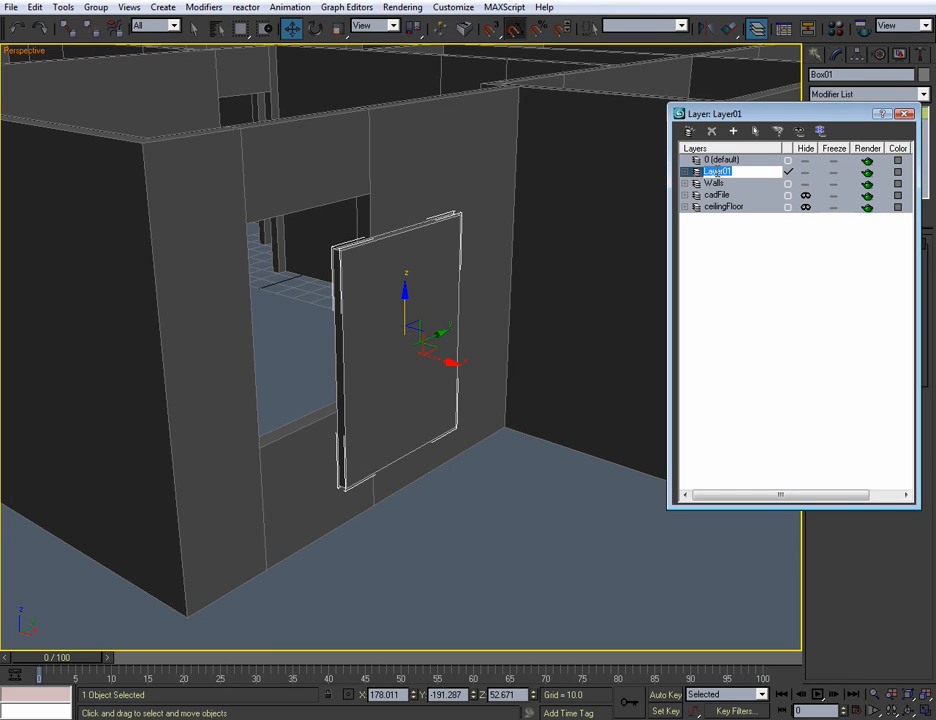
pyautogui.write('Wino')
pyautogui.write('ows')
pyautogui.press('Return')
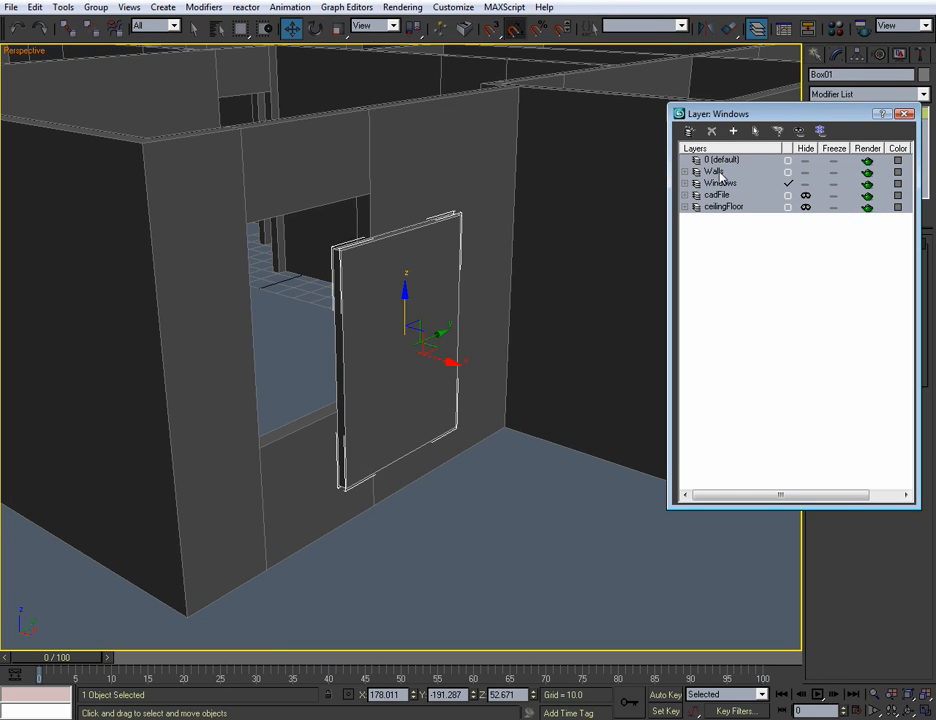
# Check the visibility of the Walls and Windows layers, then hide Walls and make Windows the current layer.
pyautogui.click(788, 172)
pyautogui.click(805, 172)
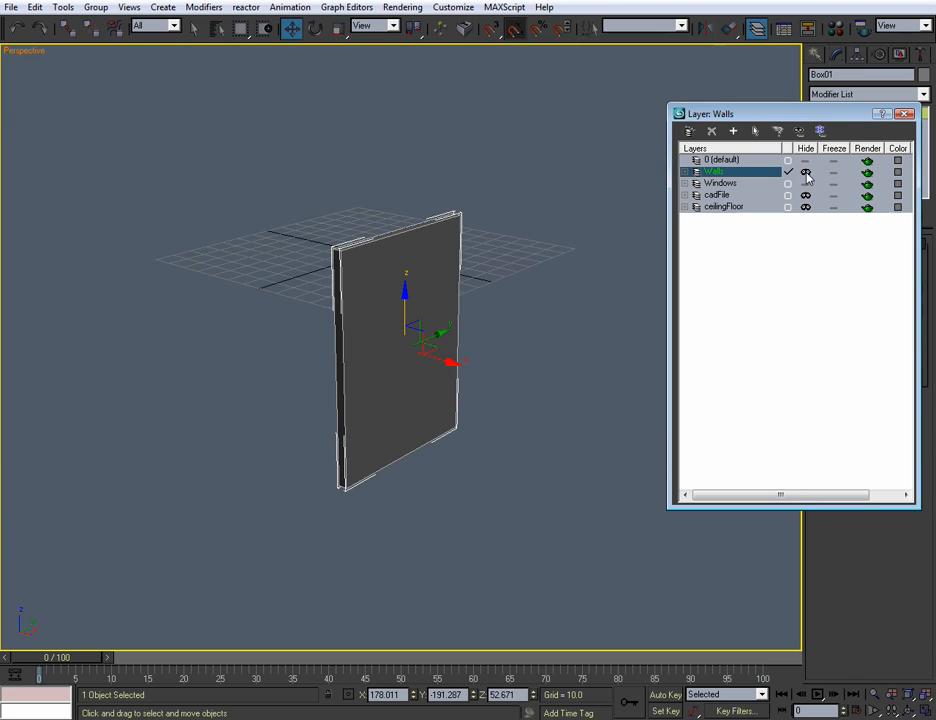
pyautogui.click(806, 173)
pyautogui.click(806, 173)
pyautogui.click(806, 173)
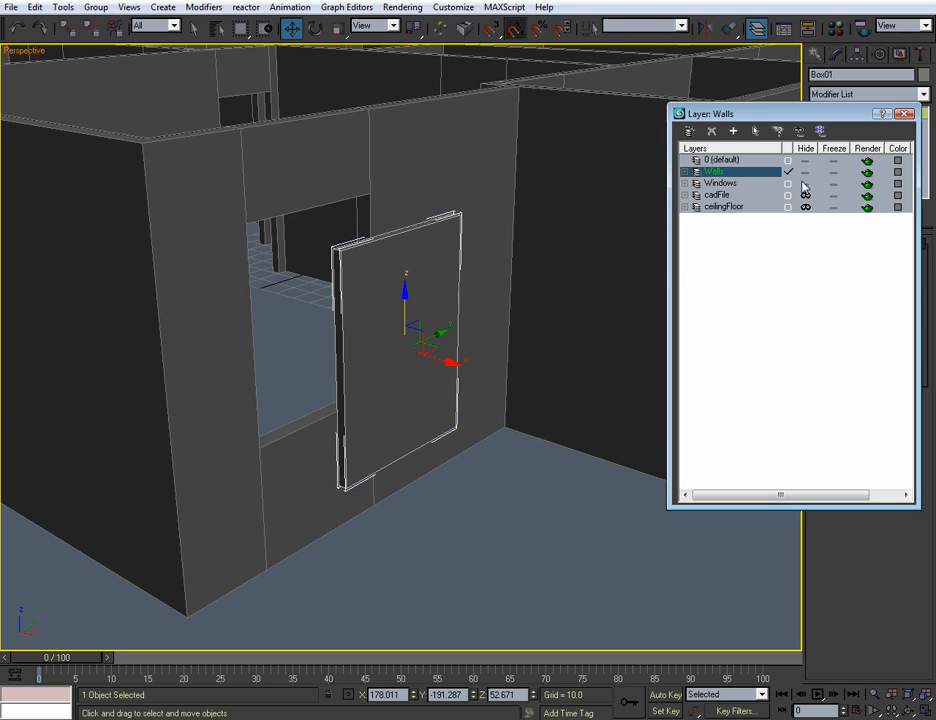
pyautogui.click(806, 185)
pyautogui.click(806, 185)
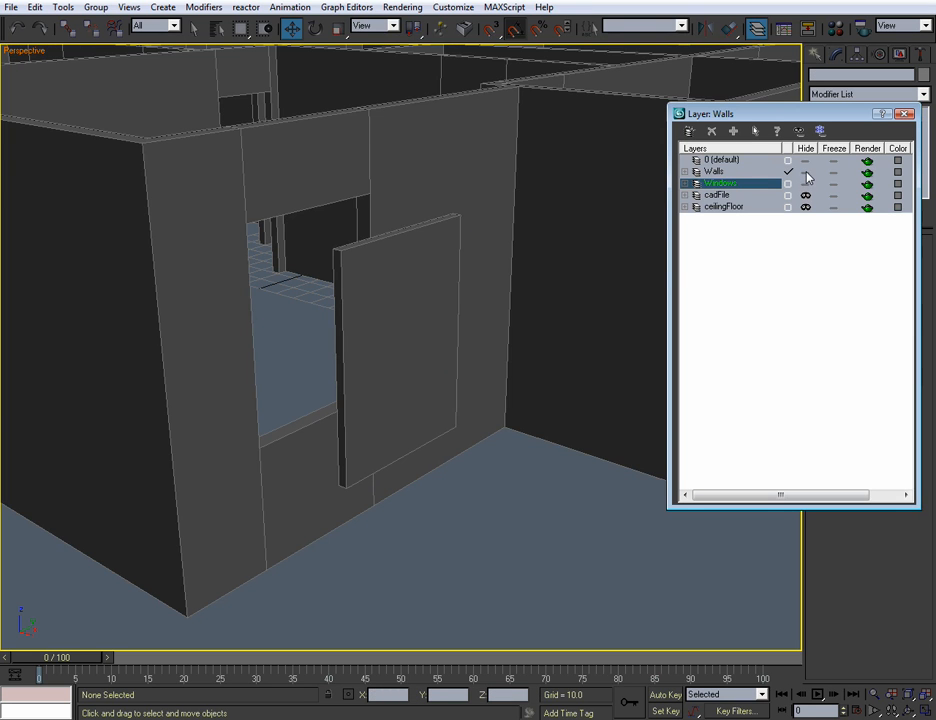
pyautogui.click(806, 172)
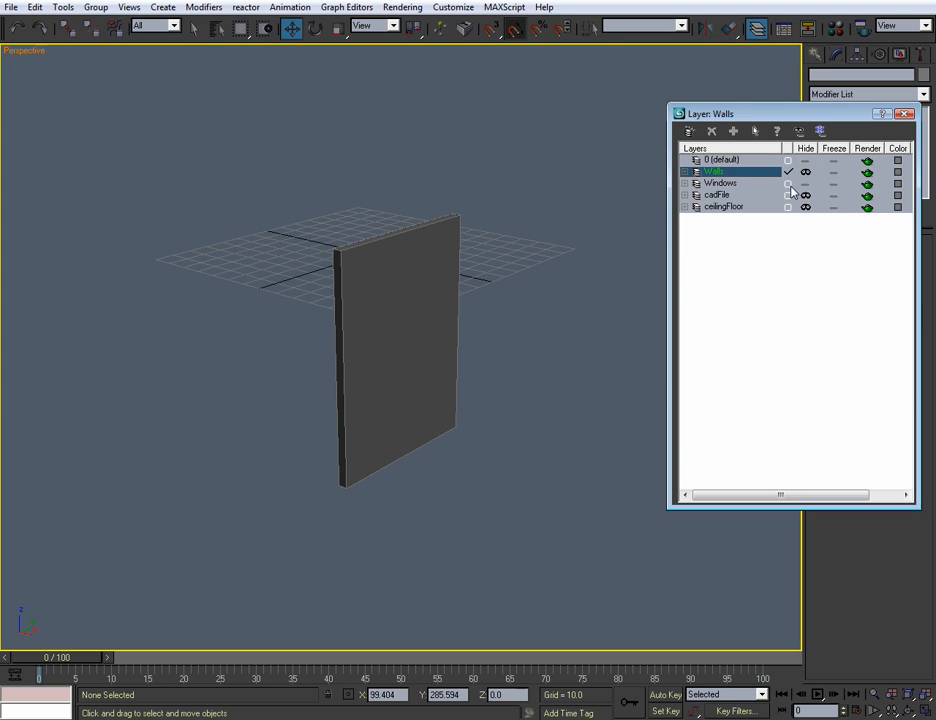
pyautogui.click(789, 184)
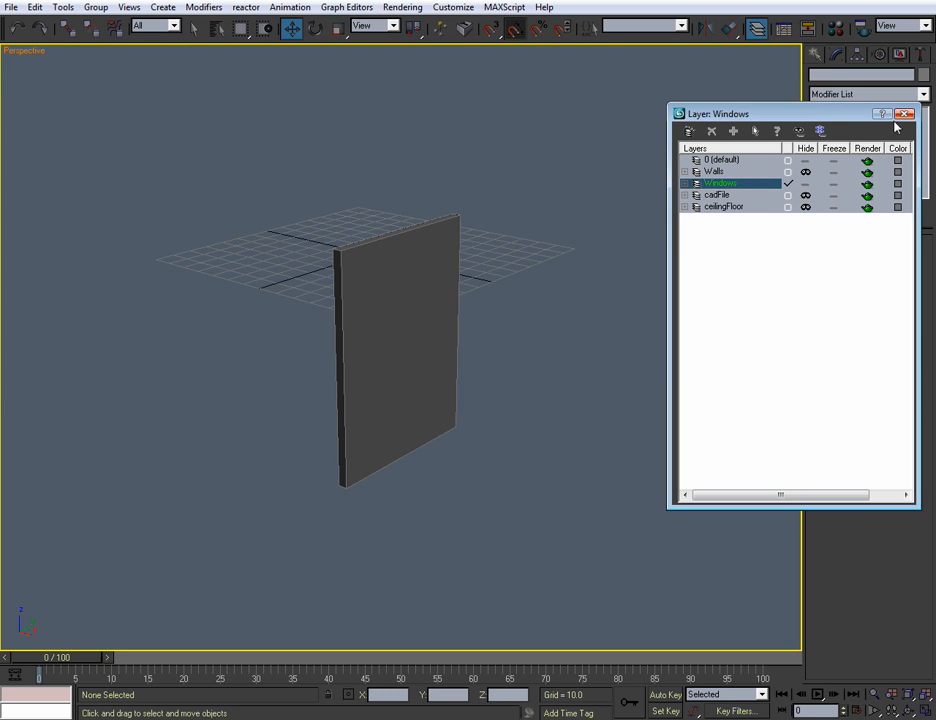
pyautogui.click(905, 114)
# Select the window box and convert it to an Editable Poly.
pyautogui.click(401, 349)
pyautogui.moveTo(489, 367)
pyautogui.keyDown('alt'); pyautogui.mouseDown(button='middle')
pyautogui.moveTo(479, 378)
pyautogui.moveTo(495, 371)
pyautogui.mouseUp(button='middle'); pyautogui.keyUp('alt')
pyautogui.scroll(2, 495, 375)
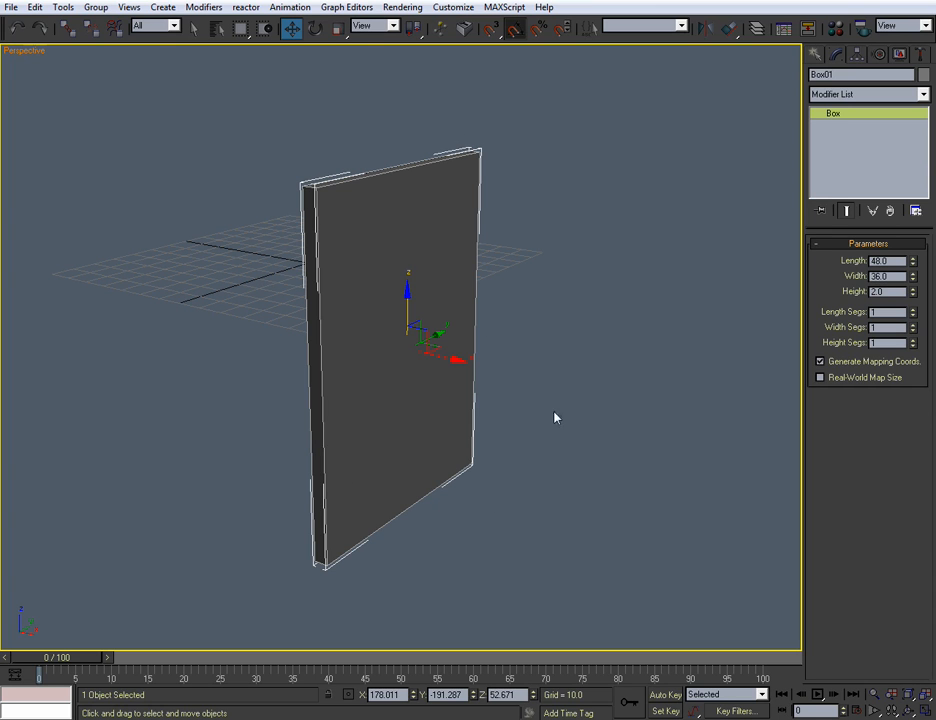
pyautogui.keyDown('alt'); pyautogui.moveTo(522, 421); pyautogui.dragTo(438, 374, button='middle'); pyautogui.keyUp('alt')
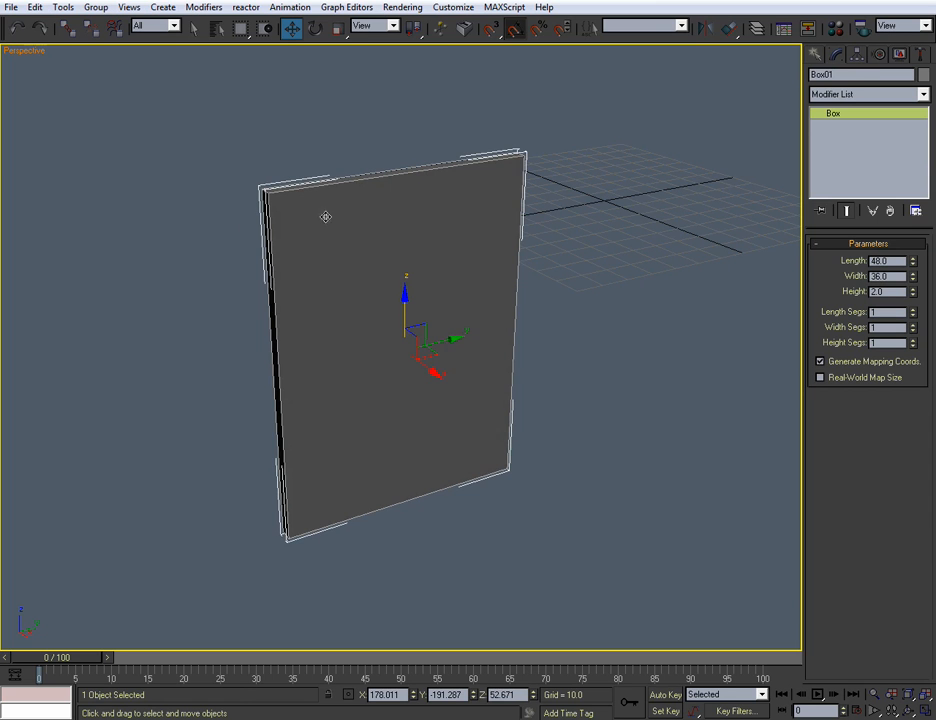
pyautogui.keyDown('alt'); pyautogui.moveTo(405, 357); pyautogui.dragTo(409, 380, button='middle'); pyautogui.keyUp('alt')
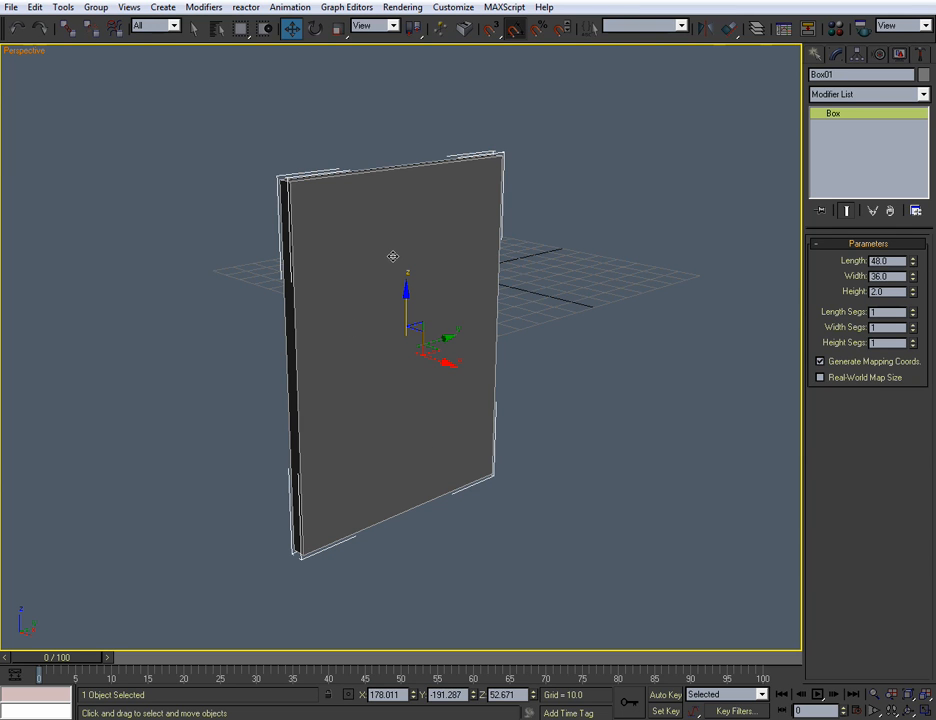
pyautogui.moveTo(412, 328)
pyautogui.keyDown('alt'); pyautogui.mouseDown(button='middle')
pyautogui.moveTo(382, 322)
pyautogui.moveTo(405, 327)
pyautogui.mouseUp(button='middle'); pyautogui.keyUp('alt')
pyautogui.scroll(3, 405, 327)
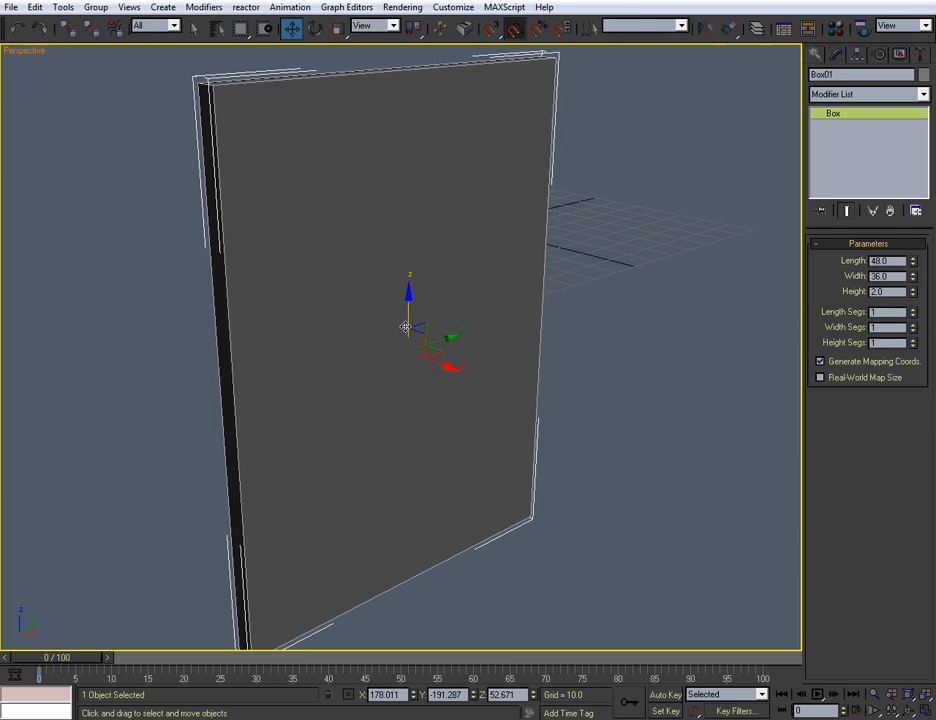
pyautogui.scroll(-3, 601, 346)
pyautogui.keyDown('alt'); pyautogui.moveTo(367, 232); pyautogui.dragTo(394, 261, button='middle'); pyautogui.keyUp('alt')
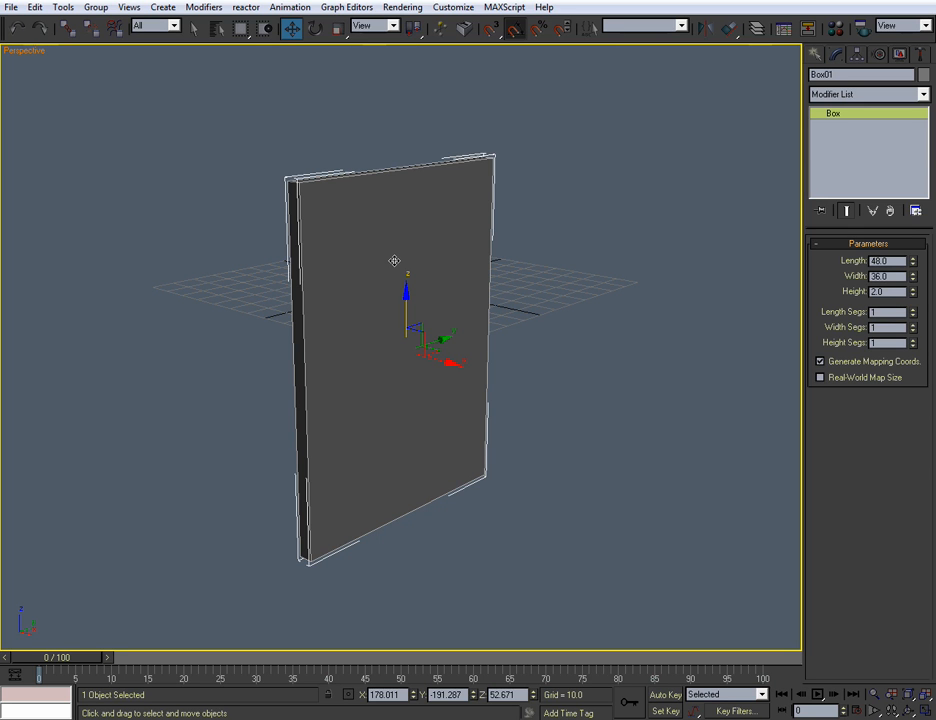
pyautogui.rightClick(394, 261)
pyautogui.moveTo(491, 382)
pyautogui.click(552, 391)
pyautogui.keyDown('alt'); pyautogui.moveTo(600, 346); pyautogui.dragTo(560, 353, button='middle'); pyautogui.keyUp('alt')
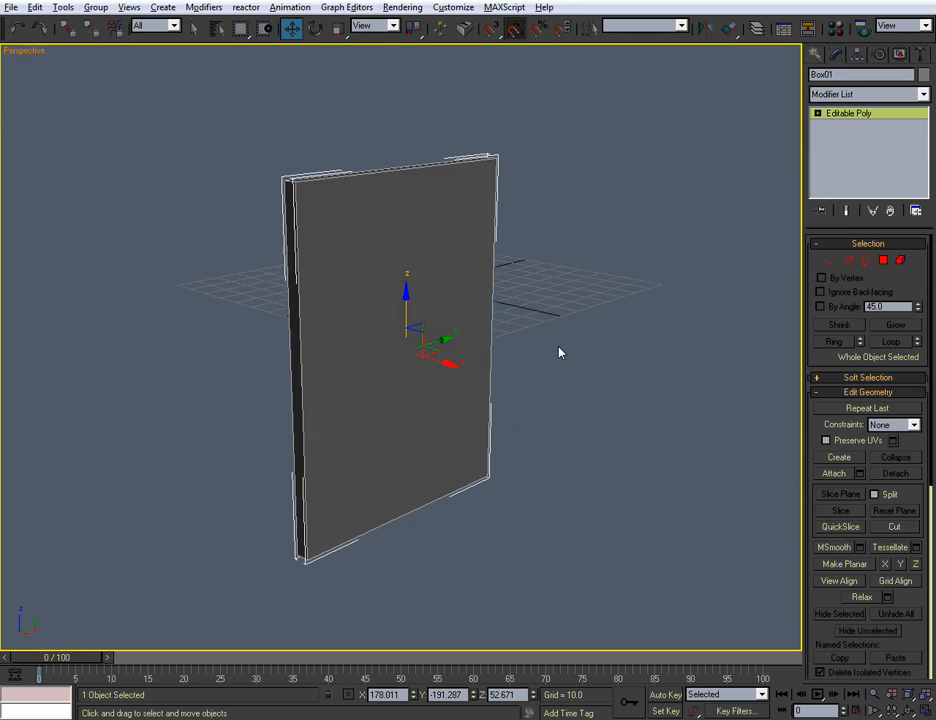
# Select only the large front and back polygons of the window box.
pyautogui.click(882, 263)
pyautogui.keyDown('alt'); pyautogui.moveTo(396, 198); pyautogui.dragTo(376, 204, button='middle'); pyautogui.keyUp('alt')
pyautogui.moveTo(376, 146); pyautogui.dragTo(405, 226)
pyautogui.keyDown('alt'); pyautogui.moveTo(407, 232); pyautogui.dragTo(495, 251, button='middle'); pyautogui.keyUp('alt')
pyautogui.keyDown('alt'); pyautogui.click(402, 190); pyautogui.keyUp('alt')
pyautogui.keyDown('alt'); pyautogui.moveTo(402, 190); pyautogui.dragTo(332, 213, button='middle'); pyautogui.keyUp('alt')
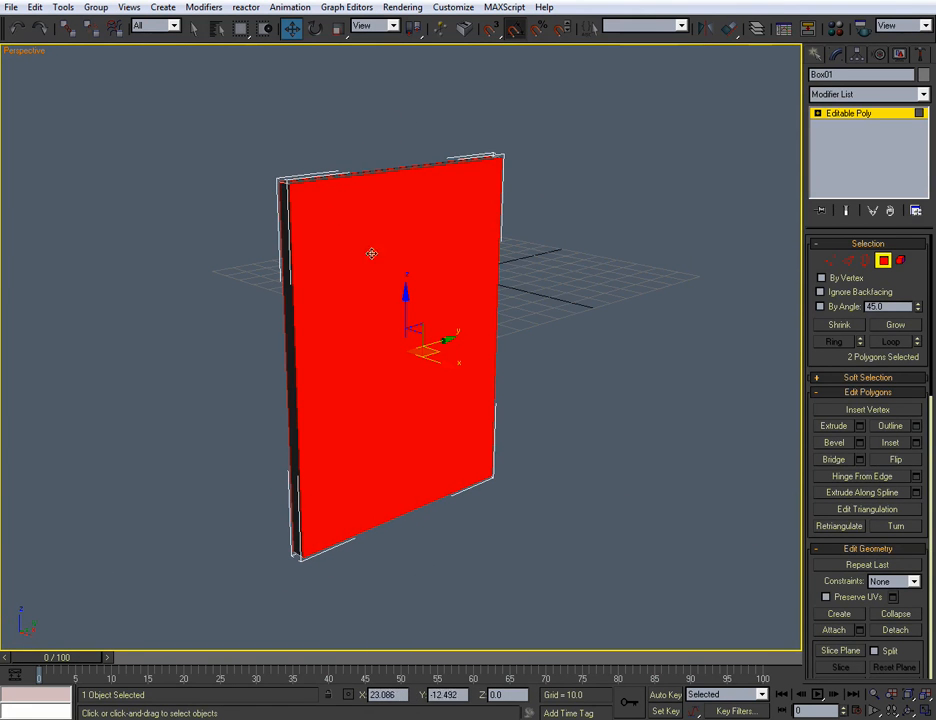
# Inset the front and back faces by 1.0 using the Group inset type.
pyautogui.click(916, 443)
pyautogui.keyDown('alt'); pyautogui.moveTo(641, 445); pyautogui.dragTo(629, 379, button='middle'); pyautogui.keyUp('alt')
pyautogui.keyDown('alt'); pyautogui.moveTo(433, 407); pyautogui.dragTo(480, 395, button='middle'); pyautogui.keyUp('alt')
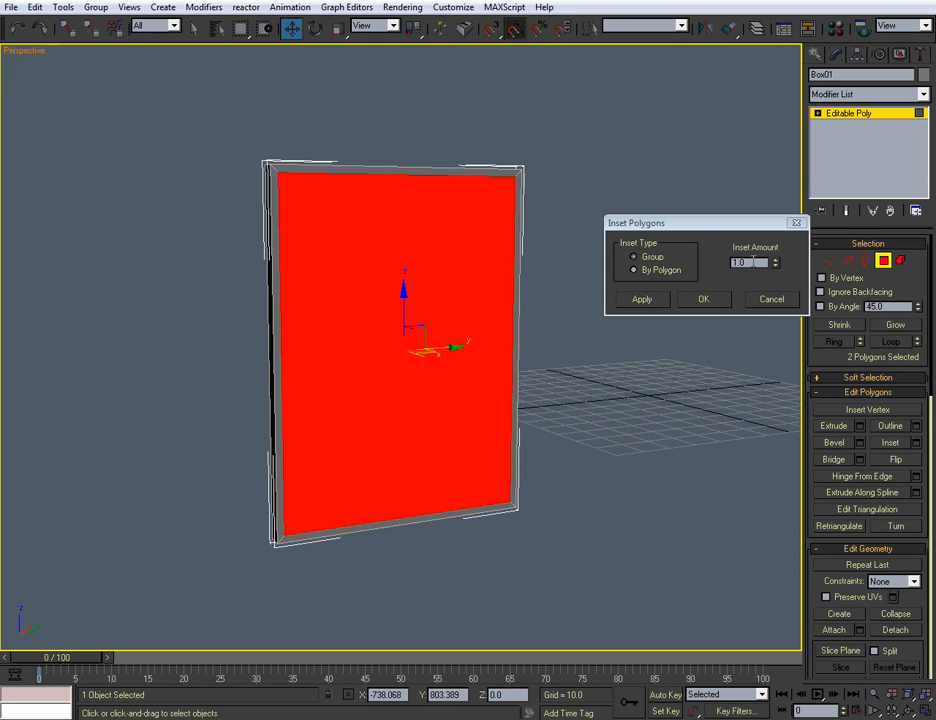
pyautogui.click(719, 298)
# Bridge the two inset faces to open the box into a window frame, keeping its four inner faces selected.
pyautogui.keyDown('alt'); pyautogui.moveTo(708, 313); pyautogui.dragTo(585, 405, button='middle'); pyautogui.keyUp('alt')
pyautogui.keyDown('alt'); pyautogui.moveTo(413, 294); pyautogui.dragTo(756, 430, button='middle'); pyautogui.keyUp('alt')
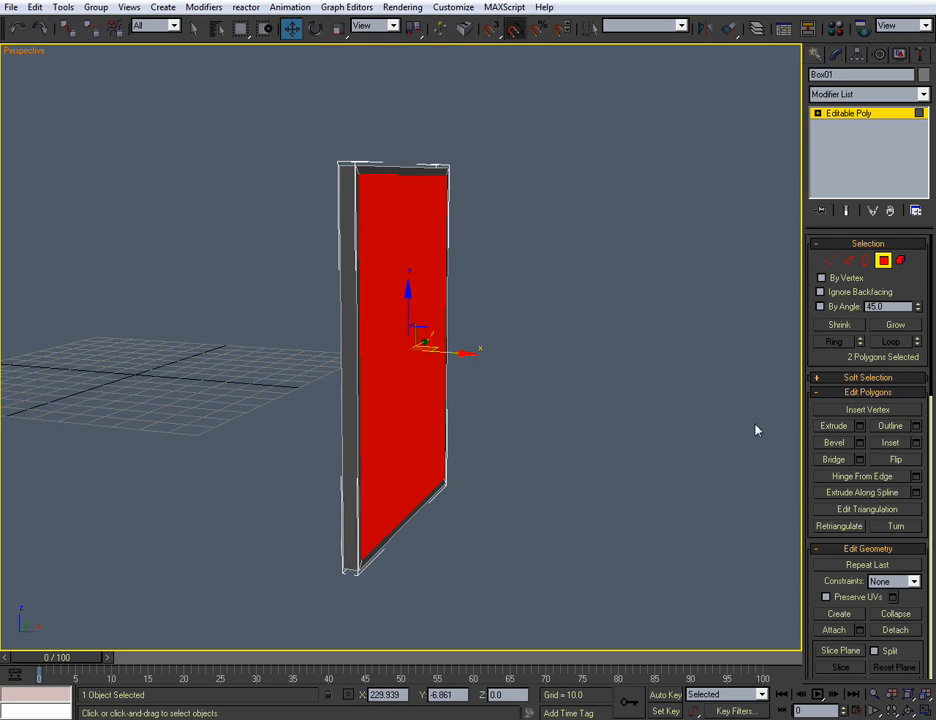
pyautogui.click(860, 459)
pyautogui.click(729, 357)
pyautogui.keyDown('alt'); pyautogui.moveTo(585, 393); pyautogui.dragTo(554, 397, button='middle'); pyautogui.keyUp('alt')
pyautogui.scroll(5, 554, 397)
pyautogui.keyDown('alt'); pyautogui.moveTo(734, 333); pyautogui.dragTo(484, 367, button='middle'); pyautogui.keyUp('alt')
pyautogui.click(883, 260)
pyautogui.click(883, 260)
pyautogui.hotkey('ctrl', 'a')
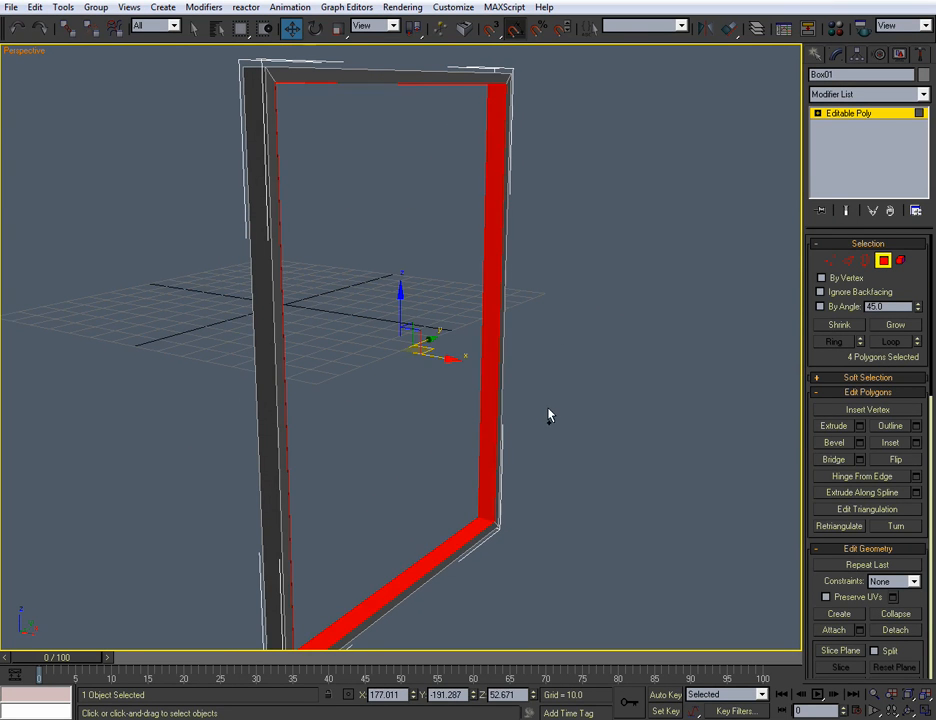
pyautogui.keyDown('alt'); pyautogui.moveTo(537, 437); pyautogui.dragTo(539, 372, button='middle'); pyautogui.keyUp('alt')
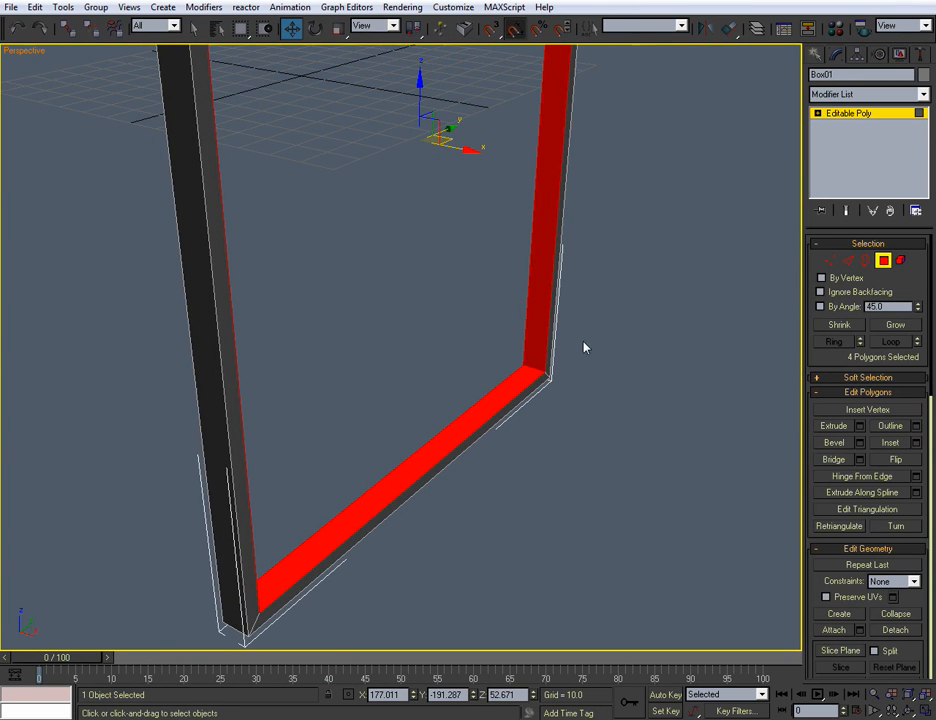
pyautogui.click(858, 426)
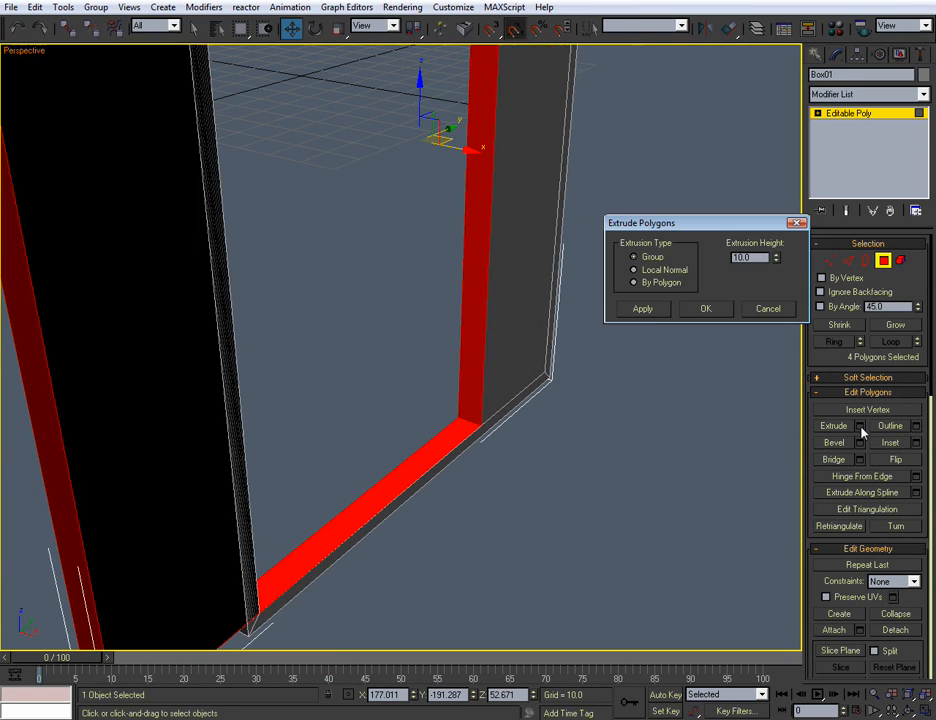
pyautogui.click(633, 270)
pyautogui.moveTo(776, 257); pyautogui.dragTo(780, 343)
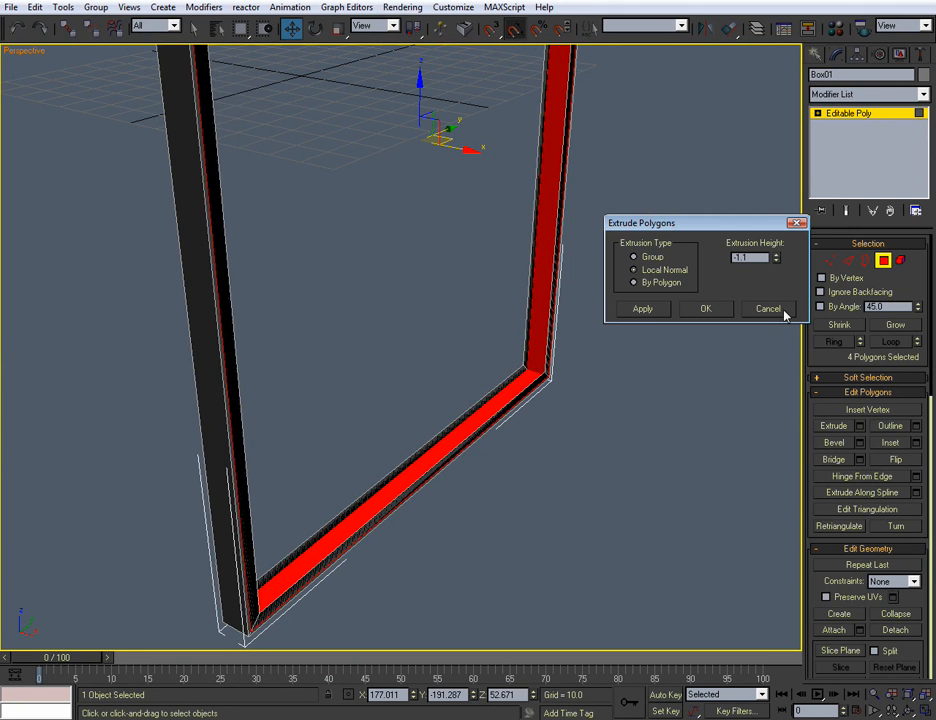
pyautogui.click(783, 311)
pyautogui.keyDown('alt'); pyautogui.moveTo(679, 378); pyautogui.dragTo(667, 371, button='middle'); pyautogui.keyUp('alt')
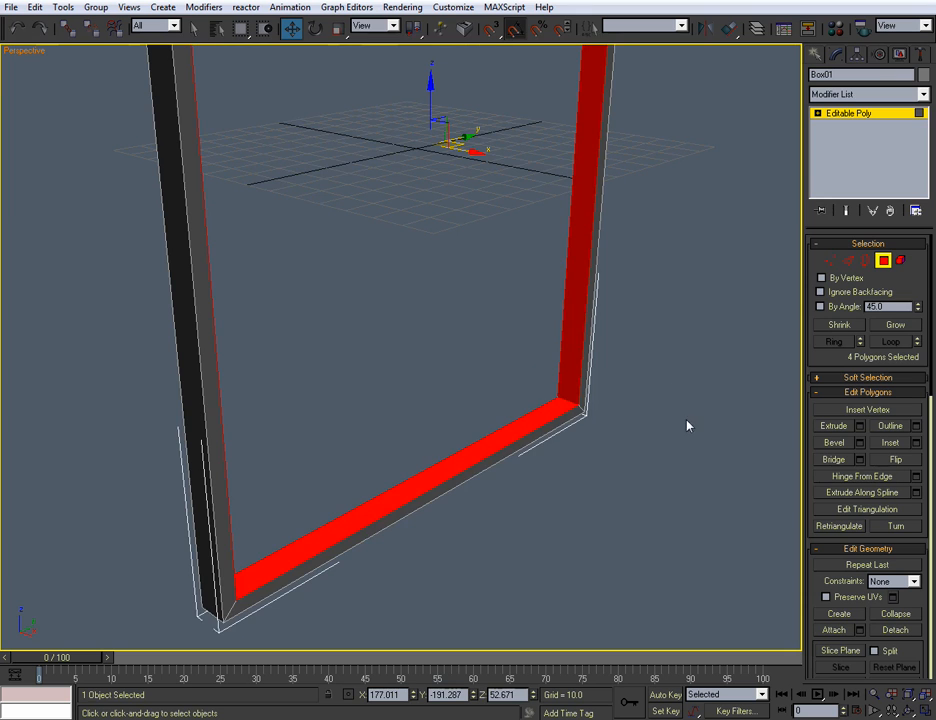
# Inset the frame's four inner faces by 0.25 as a group.
pyautogui.keyDown('alt'); pyautogui.moveTo(687, 426); pyautogui.dragTo(679, 418, button='middle'); pyautogui.keyUp('alt')
pyautogui.click(915, 442)
pyautogui.keyDown('alt'); pyautogui.moveTo(721, 389); pyautogui.dragTo(714, 364, button='middle'); pyautogui.keyUp('alt')
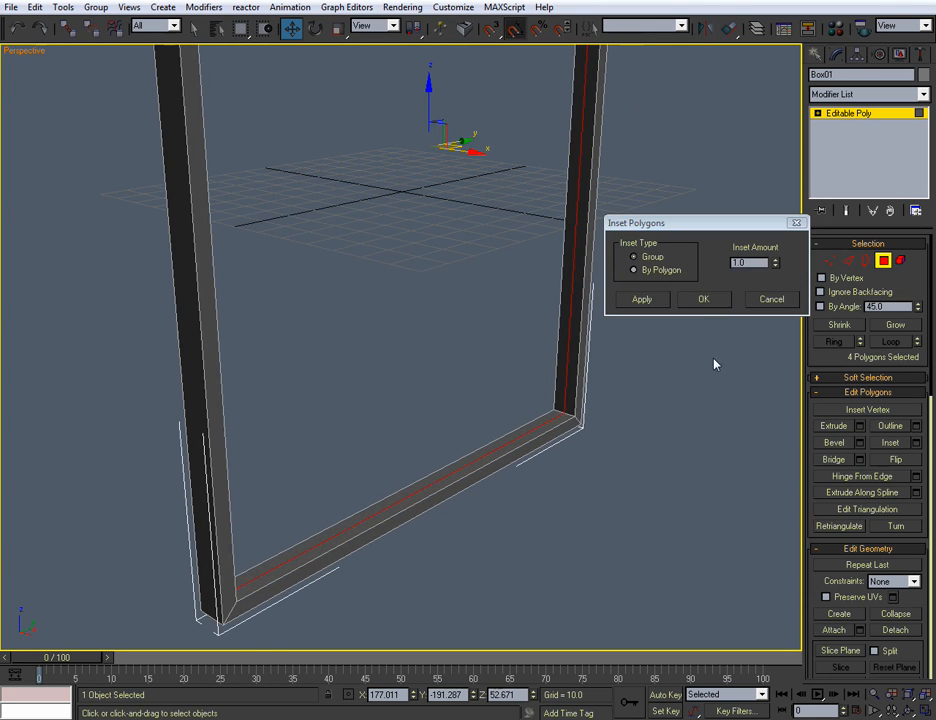
pyautogui.moveTo(776, 265); pyautogui.dragTo(787, 309)
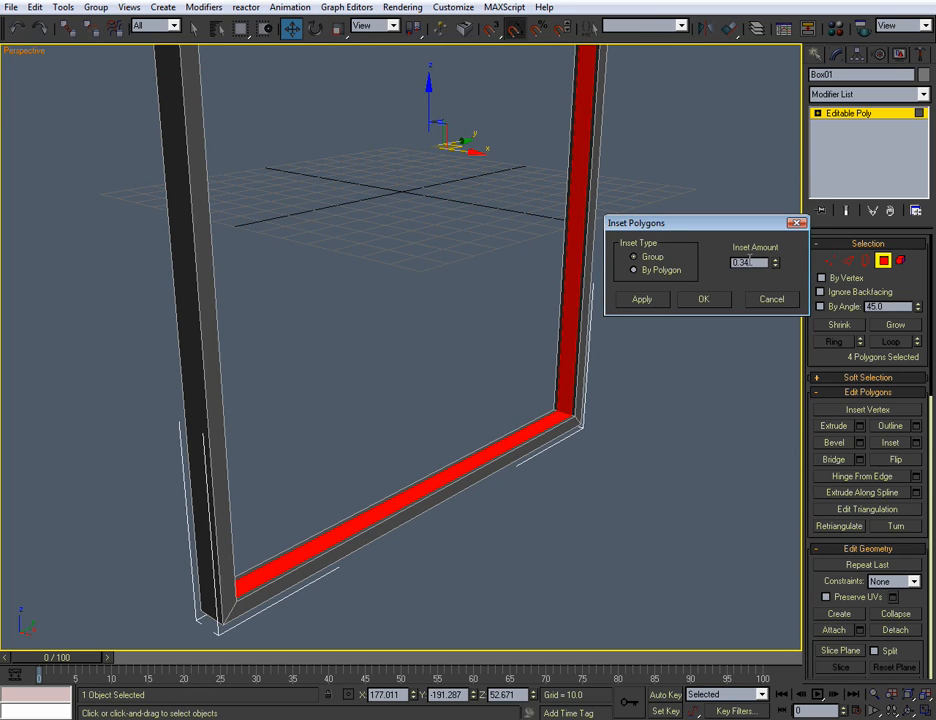
pyautogui.moveTo(760, 263); pyautogui.dragTo(686, 264)
pyautogui.write('0.25')
pyautogui.press('Return')
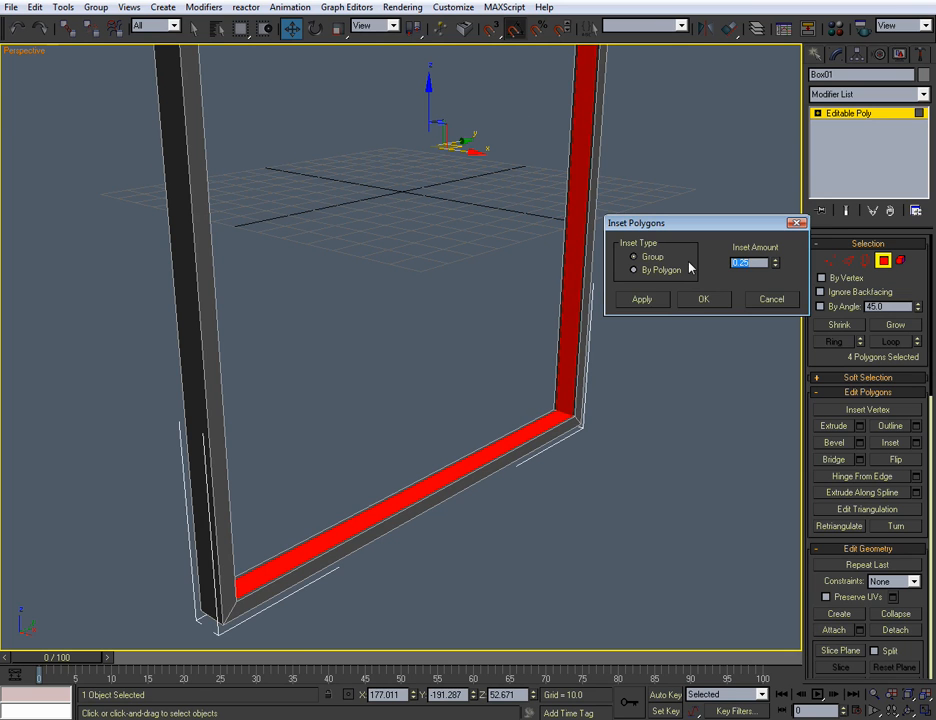
pyautogui.click(701, 300)
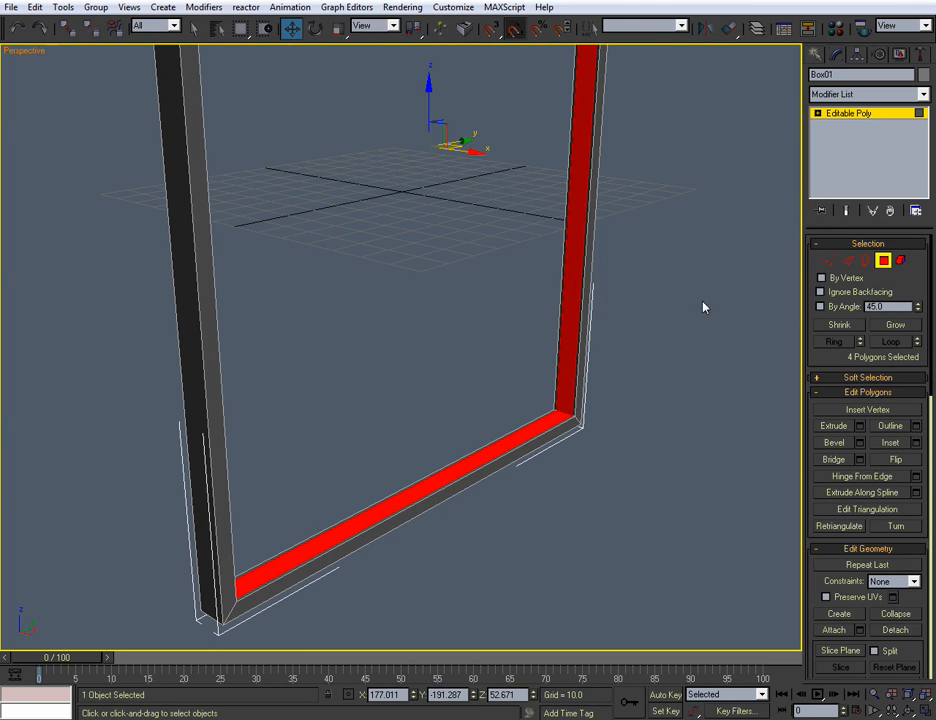
# Extrude the inset inner faces along Local Normal by -1.0 to cut a groove around the frame, then deselect the frame.
pyautogui.click(858, 426)
pyautogui.click(633, 281)
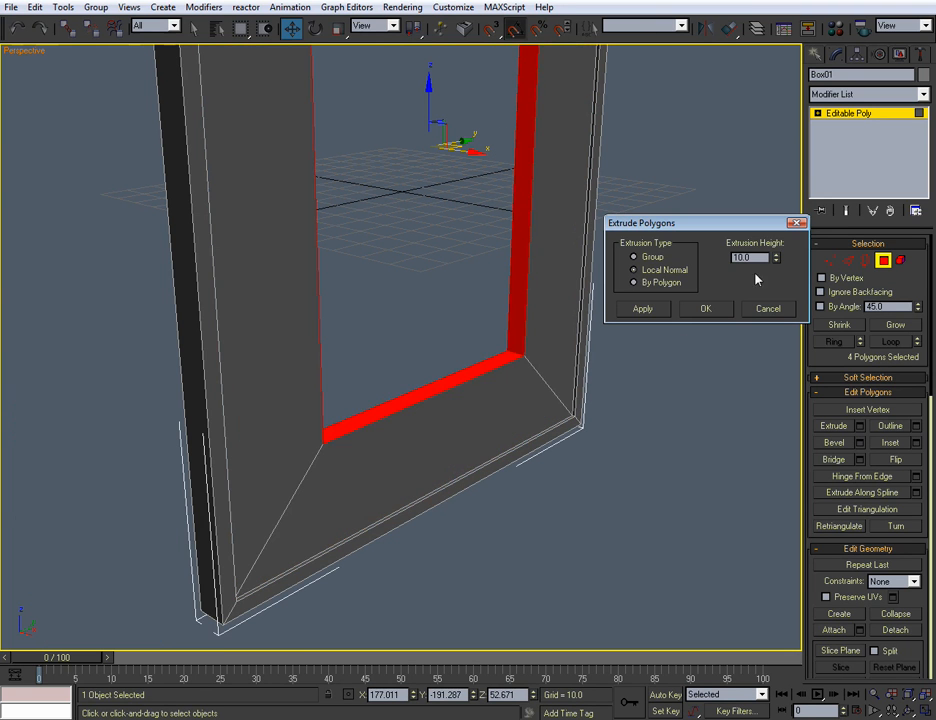
pyautogui.moveTo(777, 259); pyautogui.dragTo(788, 342)
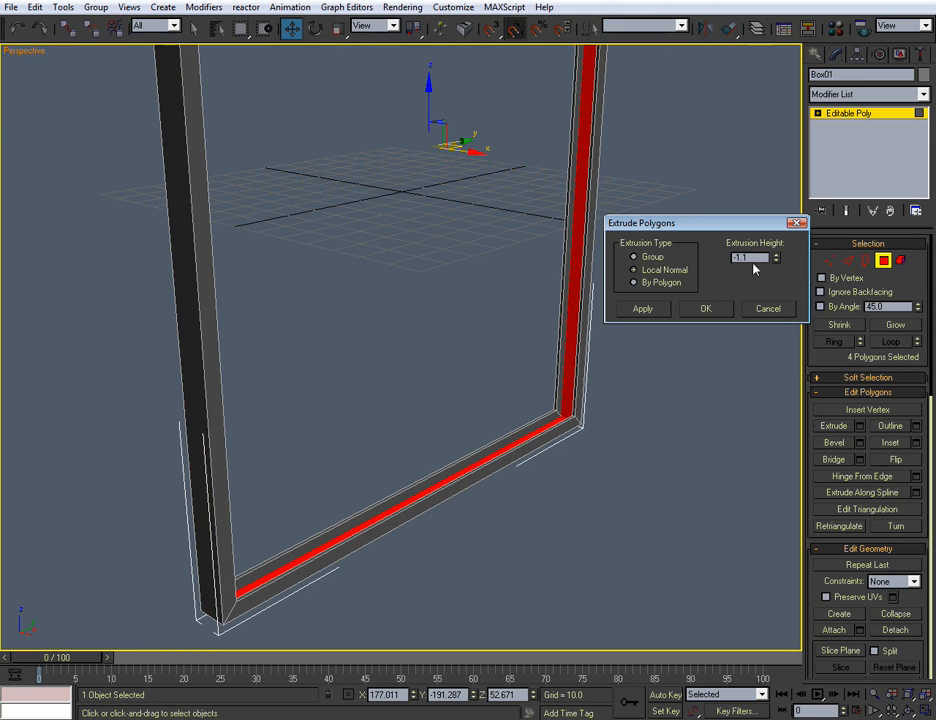
pyautogui.write('-1')
pyautogui.press('Return')
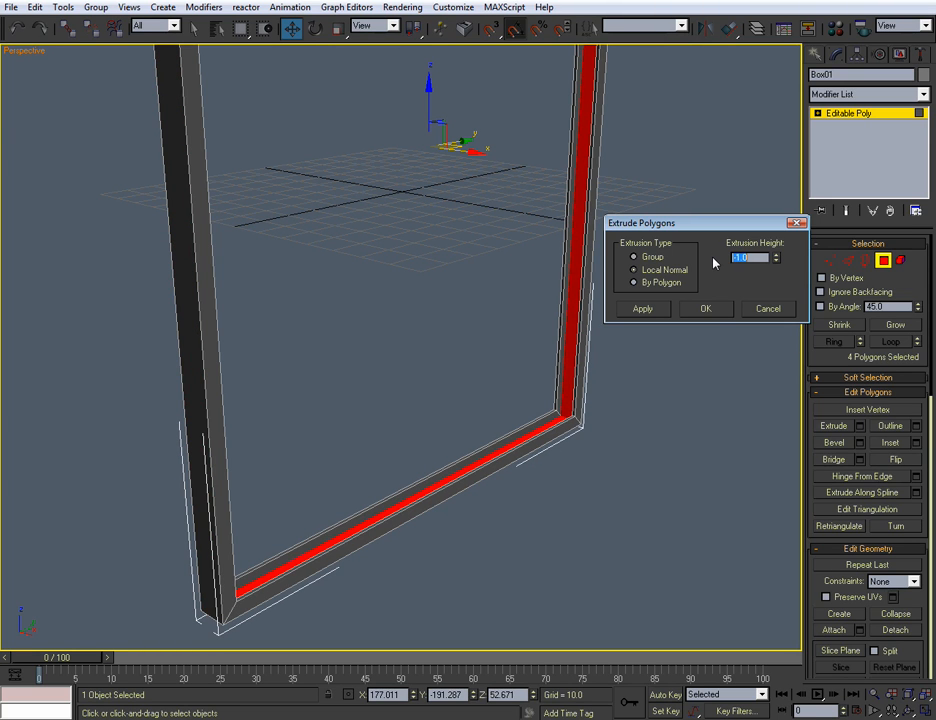
pyautogui.click(705, 309)
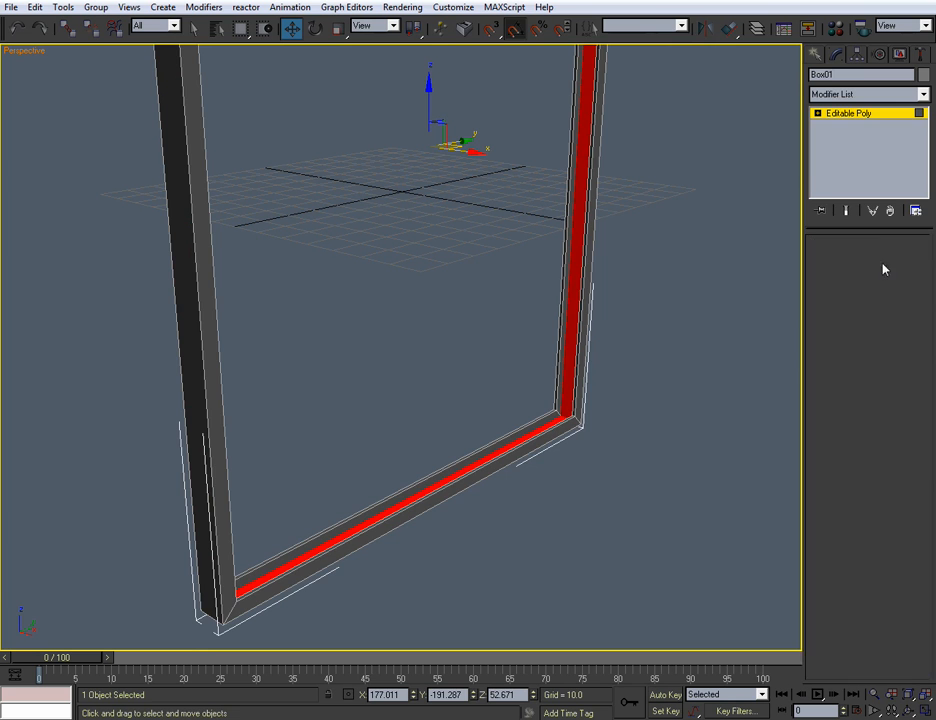
pyautogui.click(650, 389)
# Inspect the grooved frame in perspective, and bring it up zoomed to fit in the Left view.
pyautogui.scroll(5, 504, 365)
pyautogui.keyDown('alt'); pyautogui.moveTo(504, 365); pyautogui.dragTo(574, 419, button='middle'); pyautogui.keyUp('alt')
pyautogui.scroll(-2, 576, 370)
pyautogui.keyDown('alt'); pyautogui.moveTo(574, 419); pyautogui.dragTo(608, 434, button='middle'); pyautogui.keyUp('alt')
pyautogui.scroll(2, 606, 439)
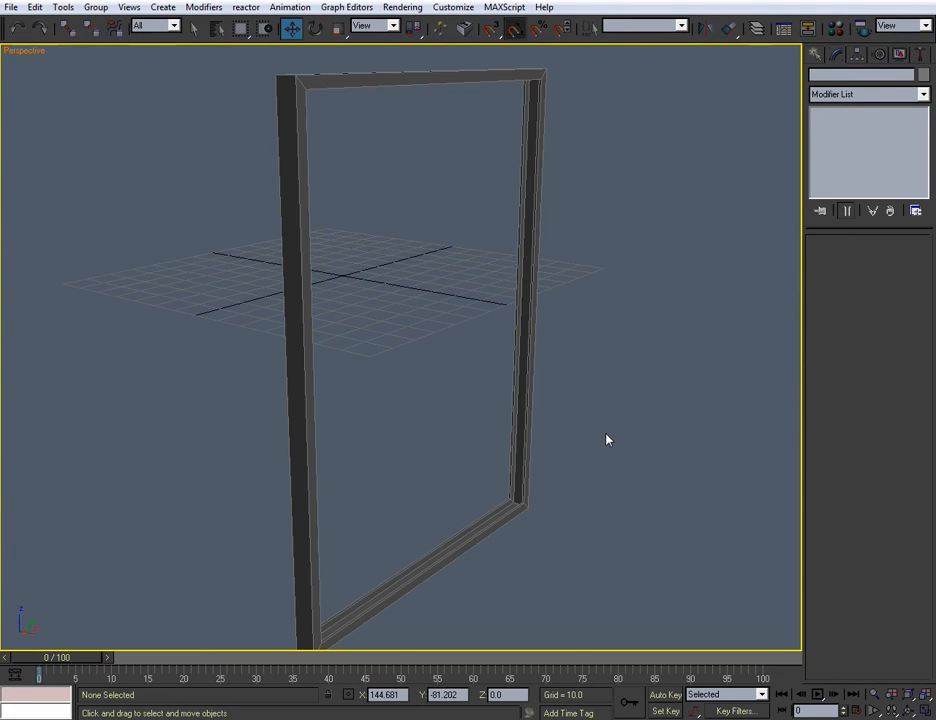
pyautogui.hotkey('alt', 'w')
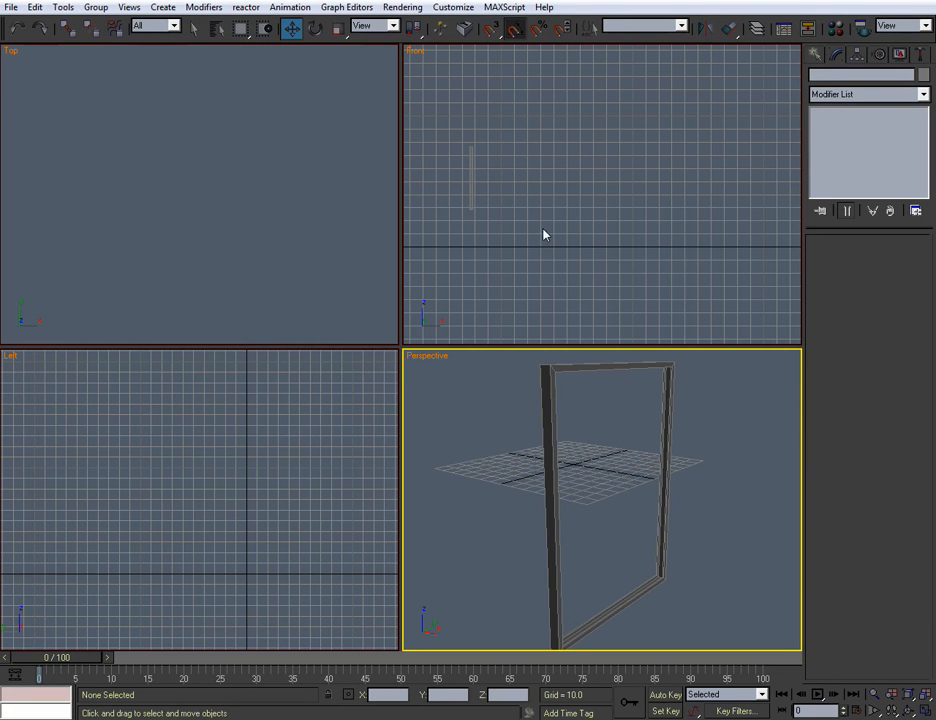
pyautogui.middleClick(340, 458)
pyautogui.hotkey('ctrl', 'shift', 'z')
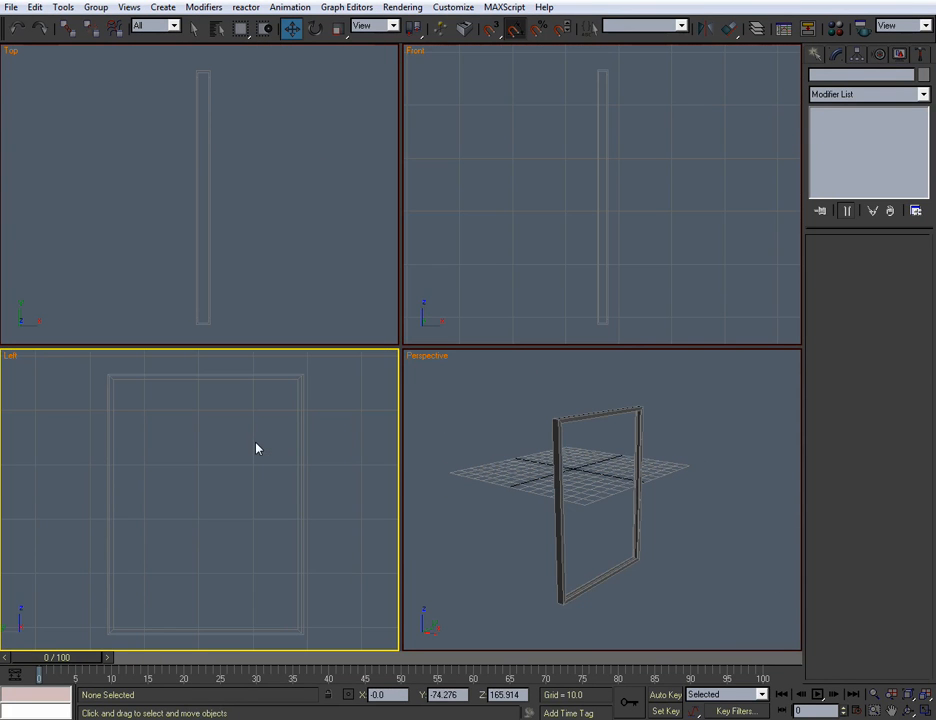
pyautogui.hotkey('alt', 'w')
pyautogui.moveTo(263, 440); pyautogui.dragTo(292, 393, button='middle')
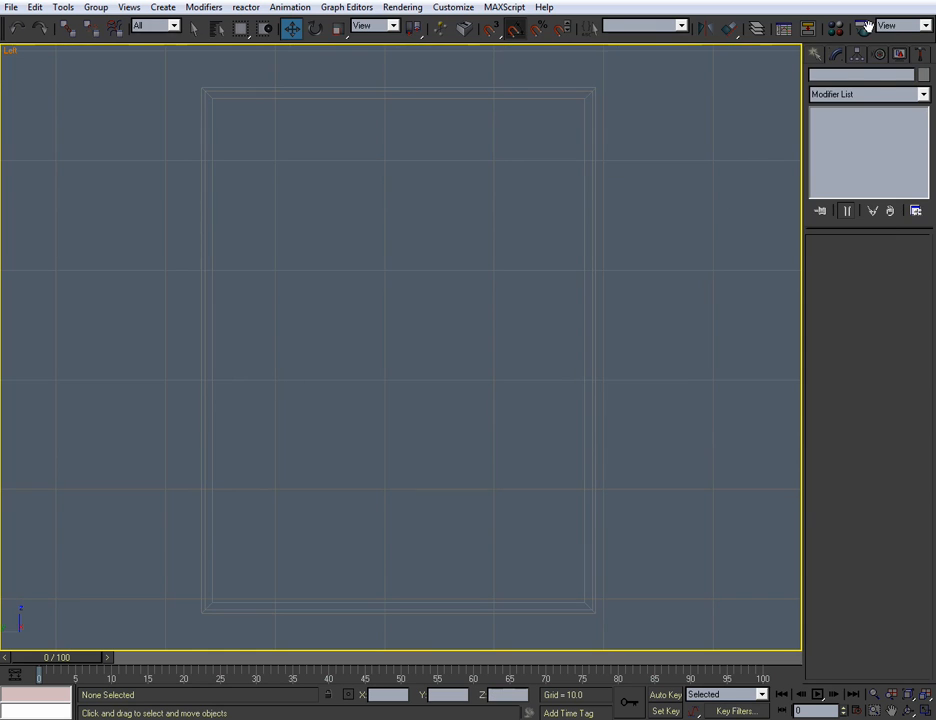
# Create a box snapped to the frame's outer groove vertices in the Left view, about 47.4 by 35.4 and 0.25 thick.
pyautogui.click(814, 56)
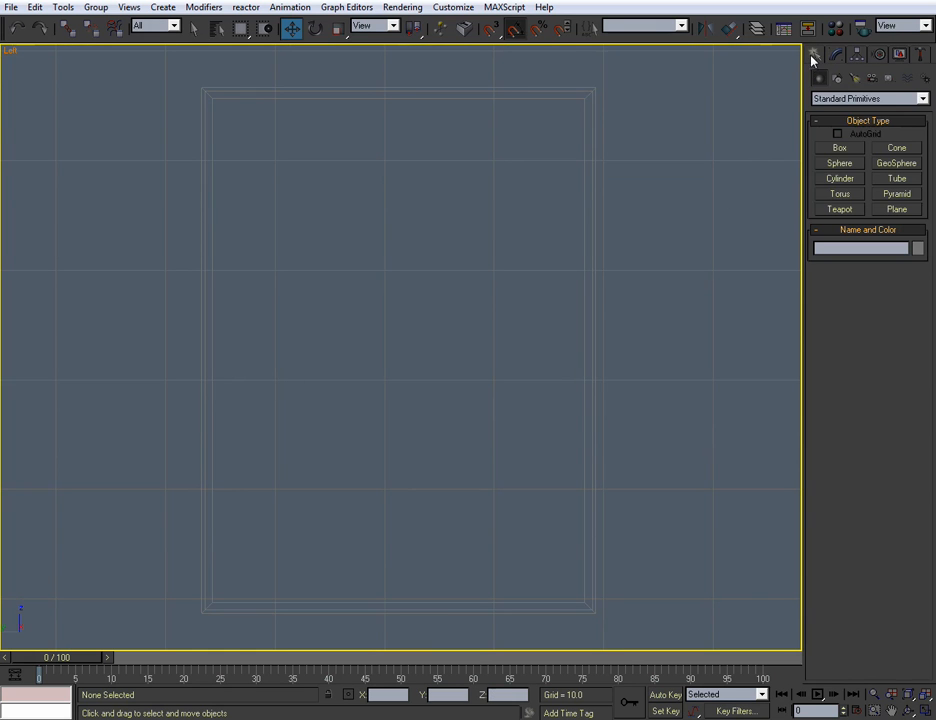
pyautogui.click(838, 149)
pyautogui.moveTo(221, 109)
pyautogui.mouseDown(button='middle')
pyautogui.moveTo(206, 63)
pyautogui.moveTo(230, 127)
pyautogui.mouseUp(button='middle')
pyautogui.scroll(-2, 230, 127)
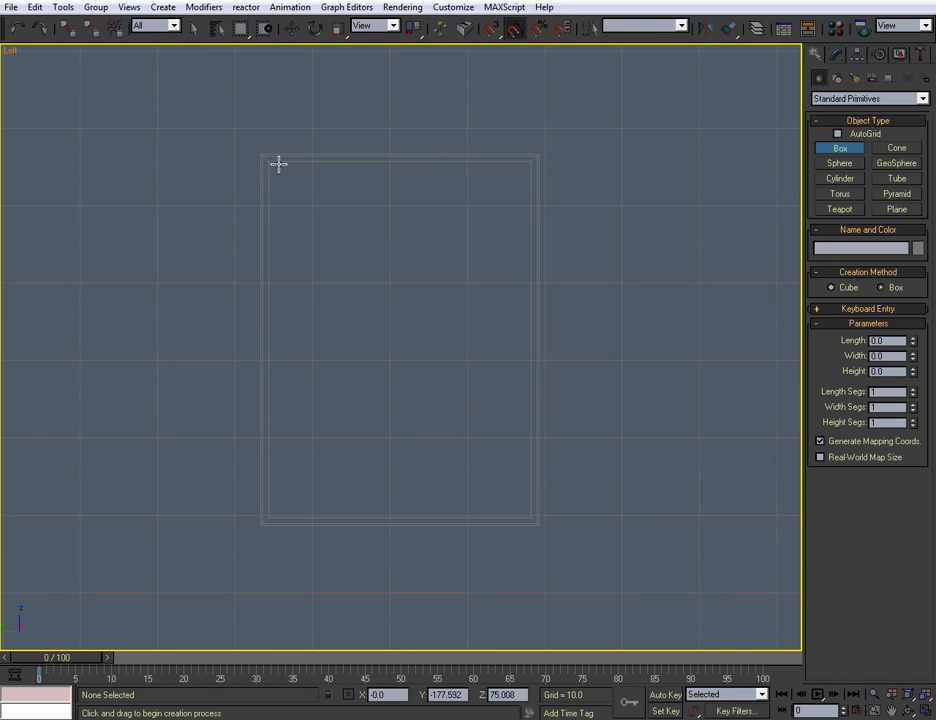
pyautogui.press('s')
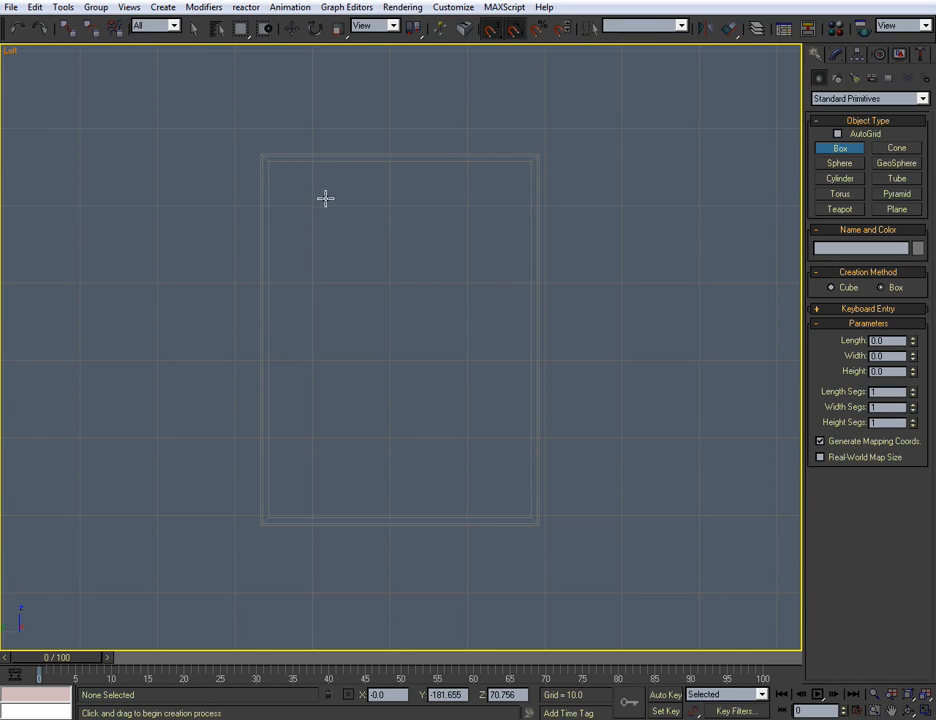
pyautogui.moveTo(349, 180); pyautogui.dragTo(353, 185, button='middle')
pyautogui.moveTo(268, 167); pyautogui.dragTo(542, 524)
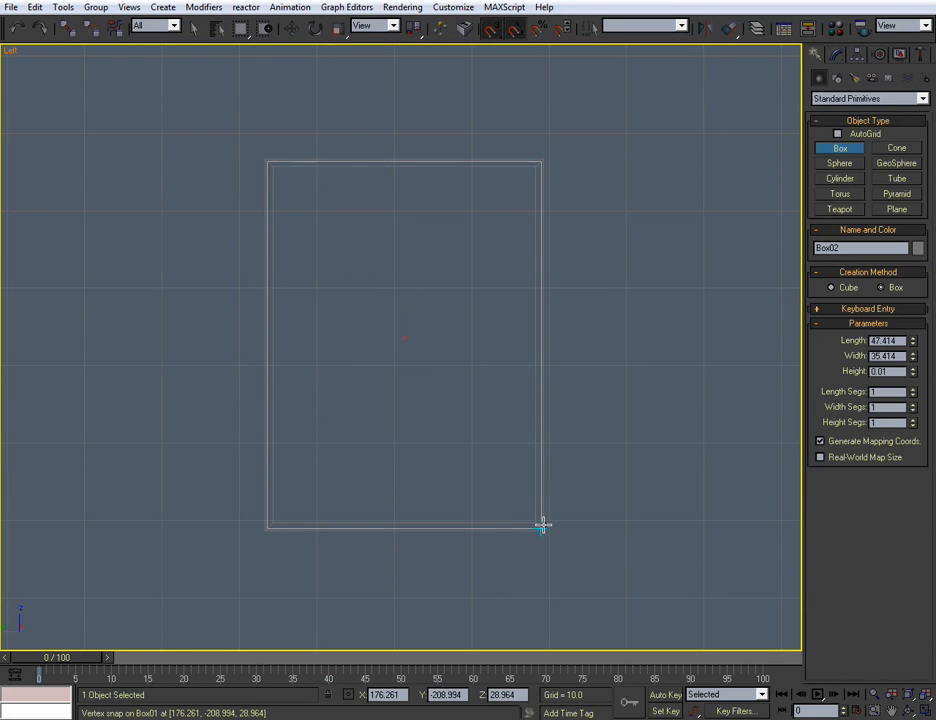
pyautogui.click(540, 513)
pyautogui.press('w')
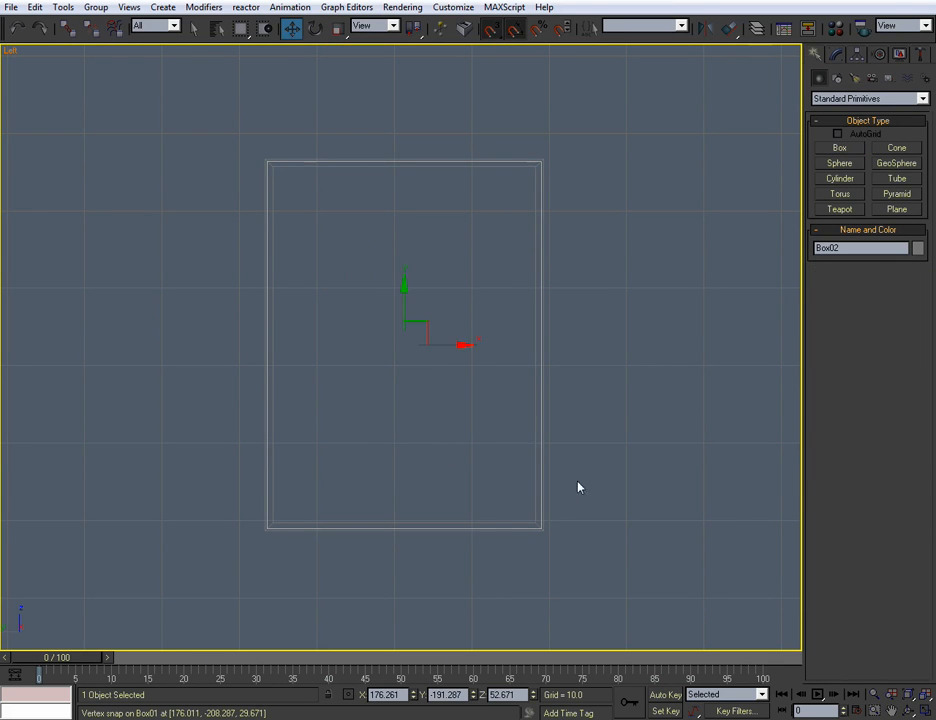
# Move the new box along X into the frame's depth, to about X 177.37.
pyautogui.hotkey('alt', 'w')
pyautogui.hotkey('alt', 'w')
pyautogui.keyDown('alt'); pyautogui.moveTo(529, 457); pyautogui.dragTo(503, 456, button='middle'); pyautogui.keyUp('alt')
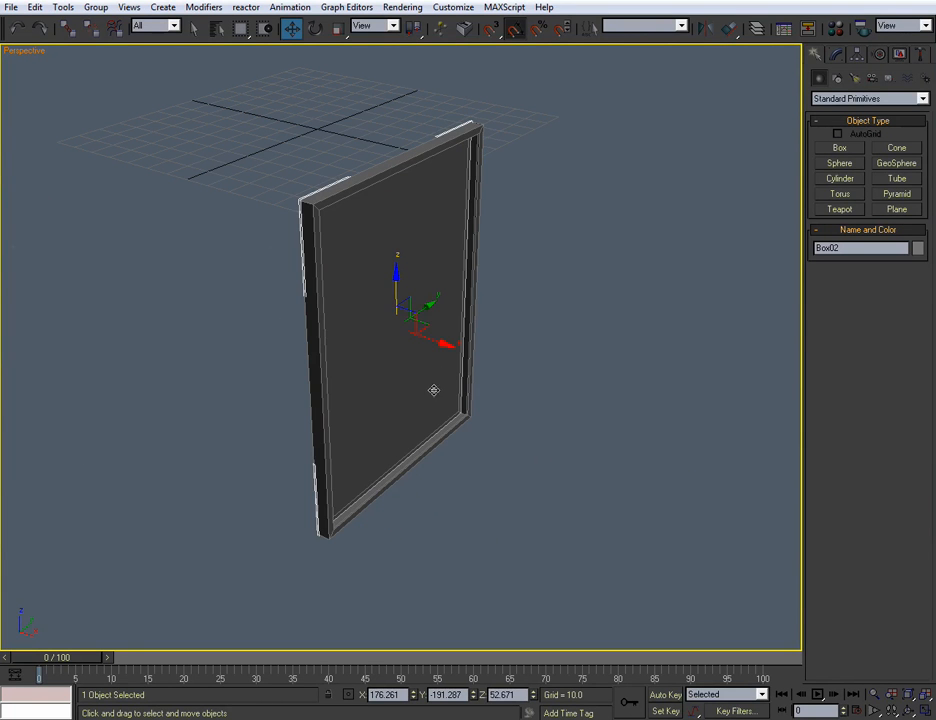
pyautogui.moveTo(443, 341)
pyautogui.keyDown('shift'); pyautogui.mouseDown()
pyautogui.moveTo(478, 359)
pyautogui.moveTo(455, 351)
pyautogui.moveTo(453, 360)
pyautogui.mouseUp(); pyautogui.keyUp('shift')
# Try a height of 1.0 for the box, and settle on a height of 0.75.
pyautogui.hotkey('alt', 'w')
pyautogui.rightClick(238, 250)
pyautogui.hotkey('alt', 'w')
pyautogui.click(837, 54)
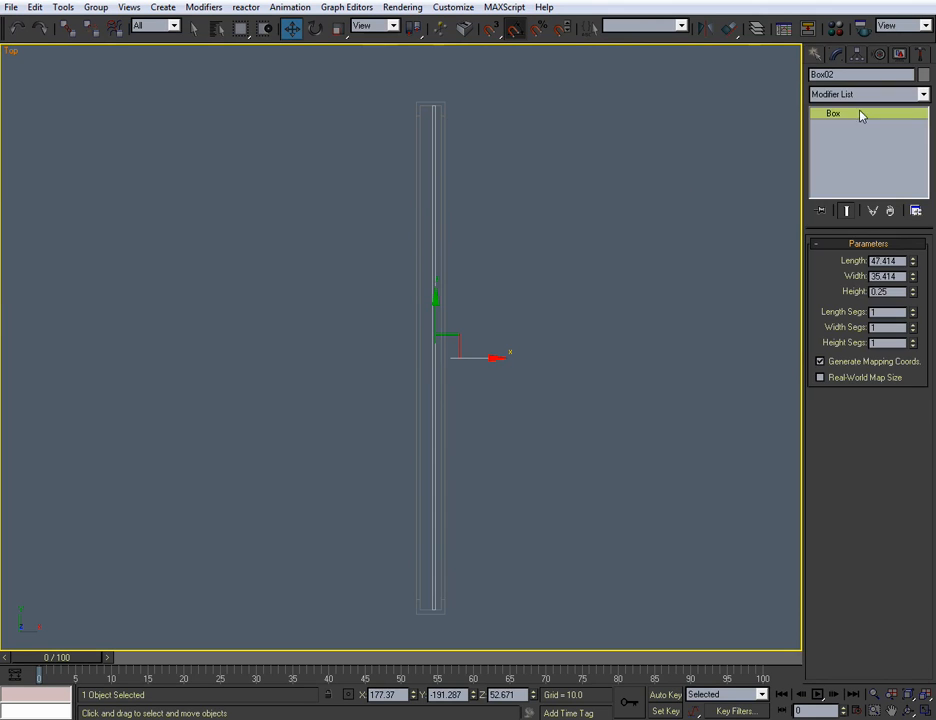
pyautogui.doubleClick(886, 291)
pyautogui.press('Return')
pyautogui.scroll(-2, 562, 294)
pyautogui.scroll(6, 549, 307)
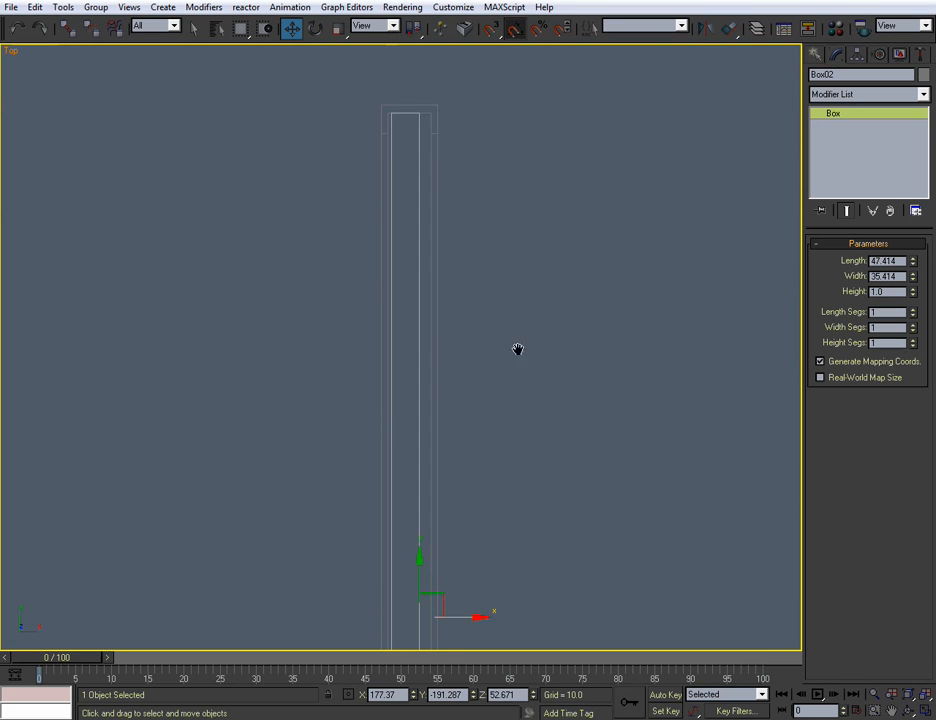
pyautogui.scroll(-2, 585, 343)
pyautogui.scroll(2, 433, 260)
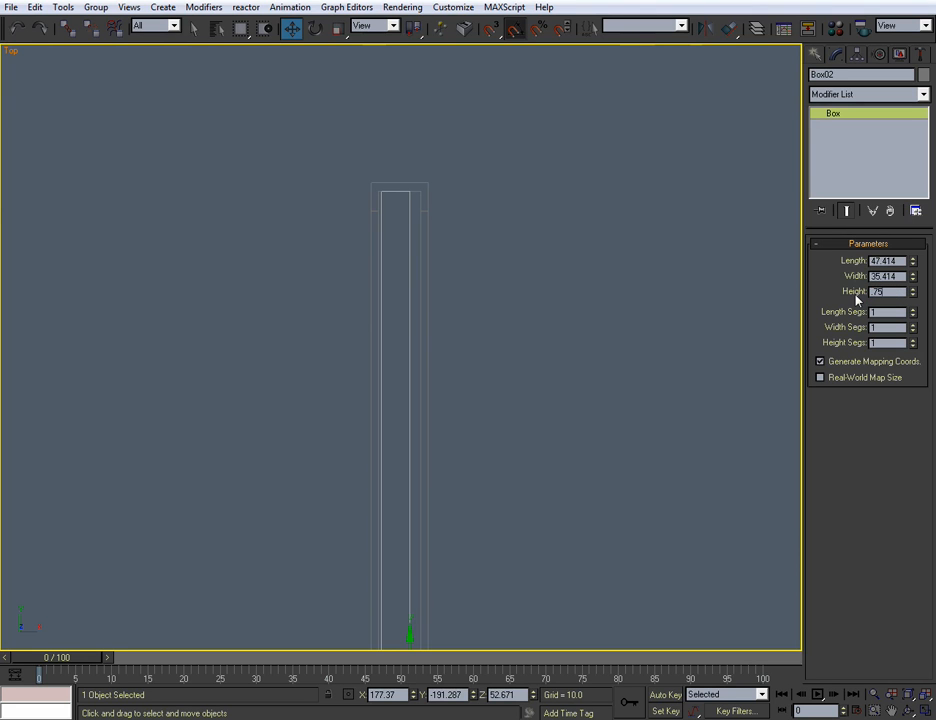
pyautogui.press('Return')
# Shift the box along X within the frame's groove to about X 177.66, and check its fit in perspective.
pyautogui.scroll(-3, 522, 236)
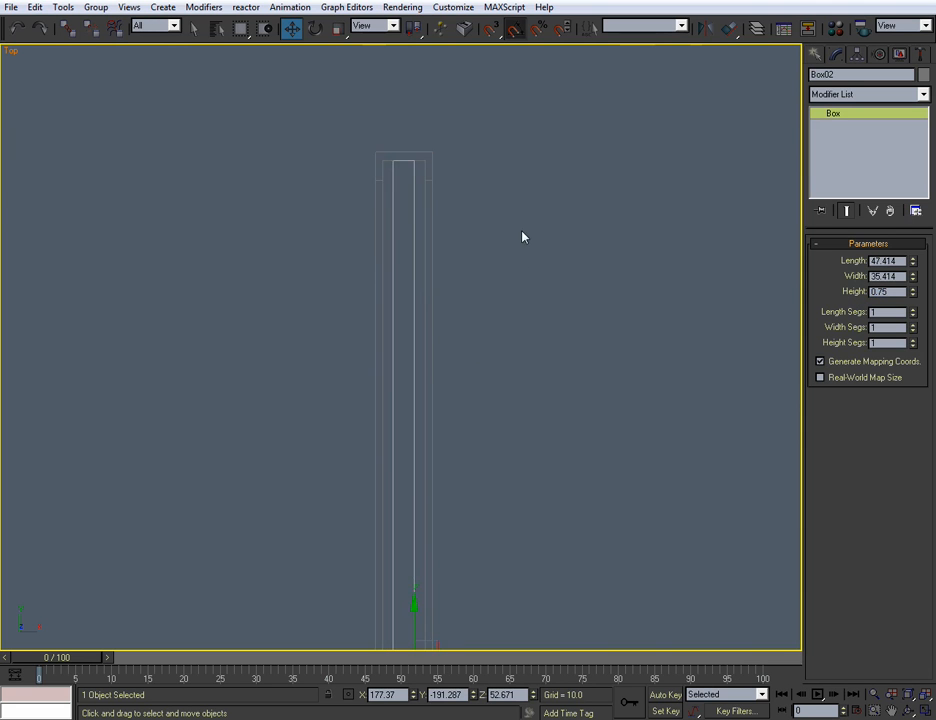
pyautogui.moveTo(440, 528); pyautogui.dragTo(451, 525)
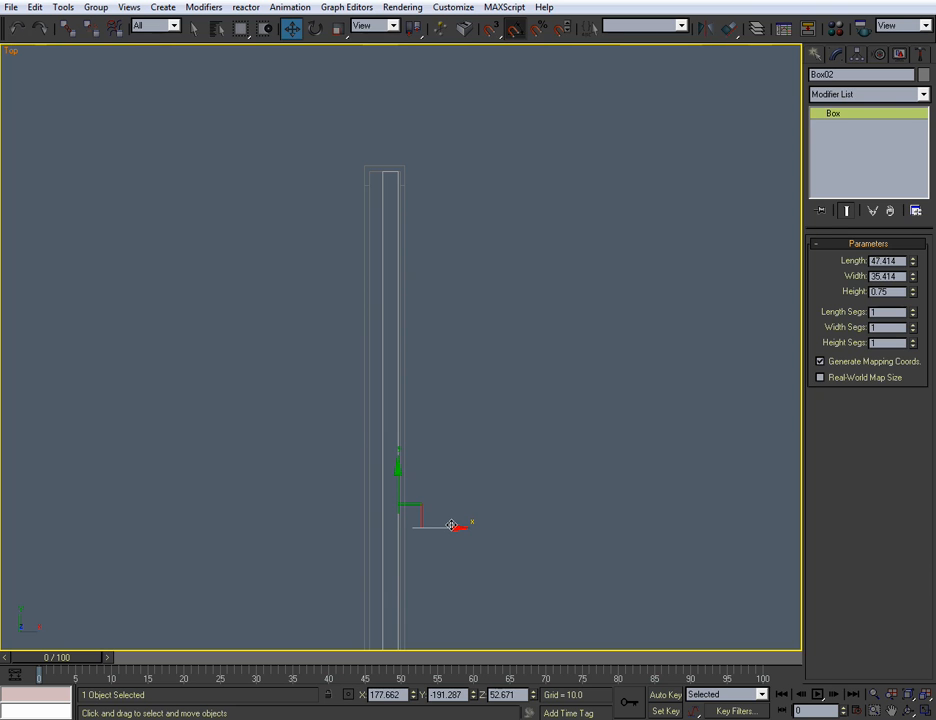
pyautogui.hotkey('alt', 'w')
pyautogui.rightClick(529, 476)
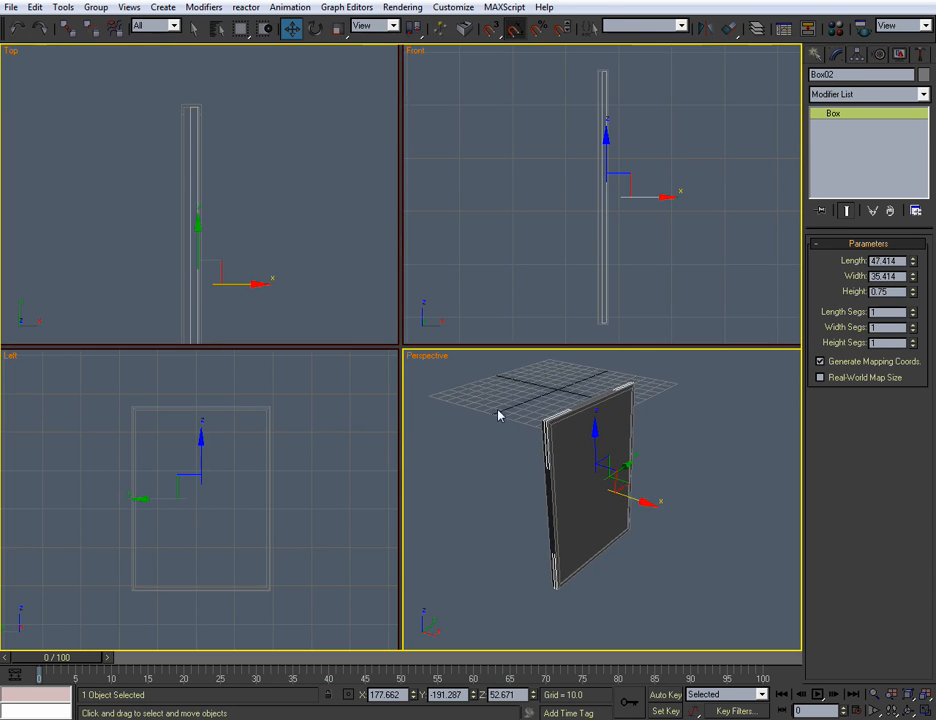
pyautogui.hotkey('alt', 'w')
pyautogui.hotkey('alt', 'w')
pyautogui.hotkey('alt', 'w')
pyautogui.keyDown('alt'); pyautogui.moveTo(505, 430); pyautogui.dragTo(522, 478, button='middle'); pyautogui.keyUp('alt')
pyautogui.hotkey('shift', 'z')
pyautogui.scroll(3, 535, 462)
# Shorten the box to a length of about 24.4, and lower it into the frame's bottom groove at about Z 41.1.
pyautogui.moveTo(911, 264); pyautogui.dragTo(911, 315)
pyautogui.moveTo(459, 304); pyautogui.dragTo(459, 400)
pyautogui.hotkey('alt', 'w')
pyautogui.moveTo(293, 484); pyautogui.dragTo(336, 441, button='middle')
pyautogui.hotkey('alt', 'w')
pyautogui.moveTo(426, 338); pyautogui.dragTo(427, 343)
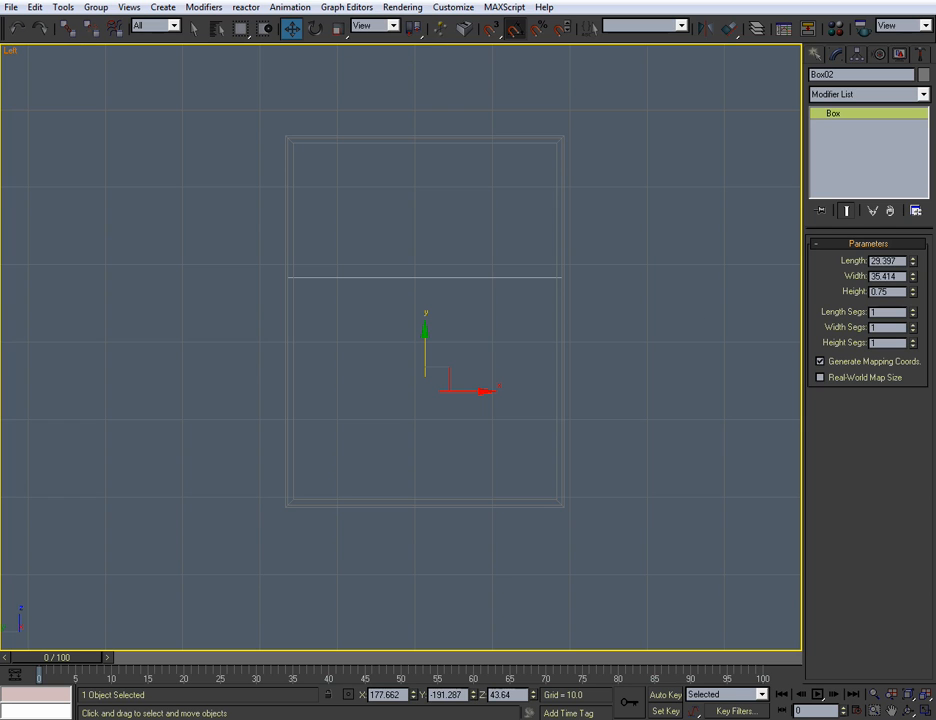
pyautogui.moveTo(912, 264); pyautogui.dragTo(912, 310)
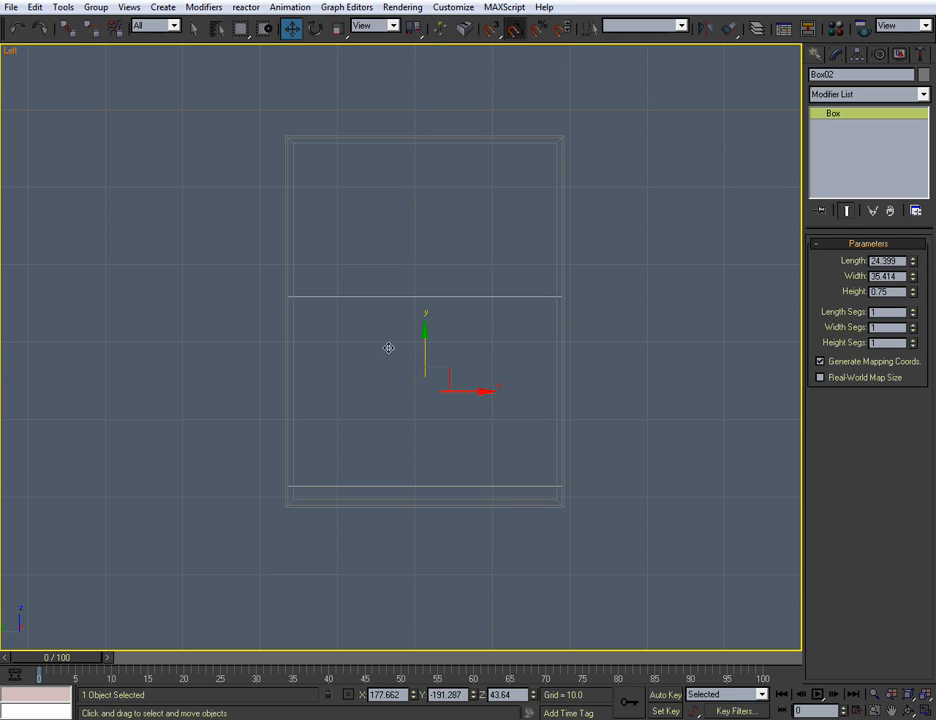
pyautogui.moveTo(427, 337); pyautogui.dragTo(427, 357)
pyautogui.moveTo(473, 334); pyautogui.dragTo(456, 360, button='middle')
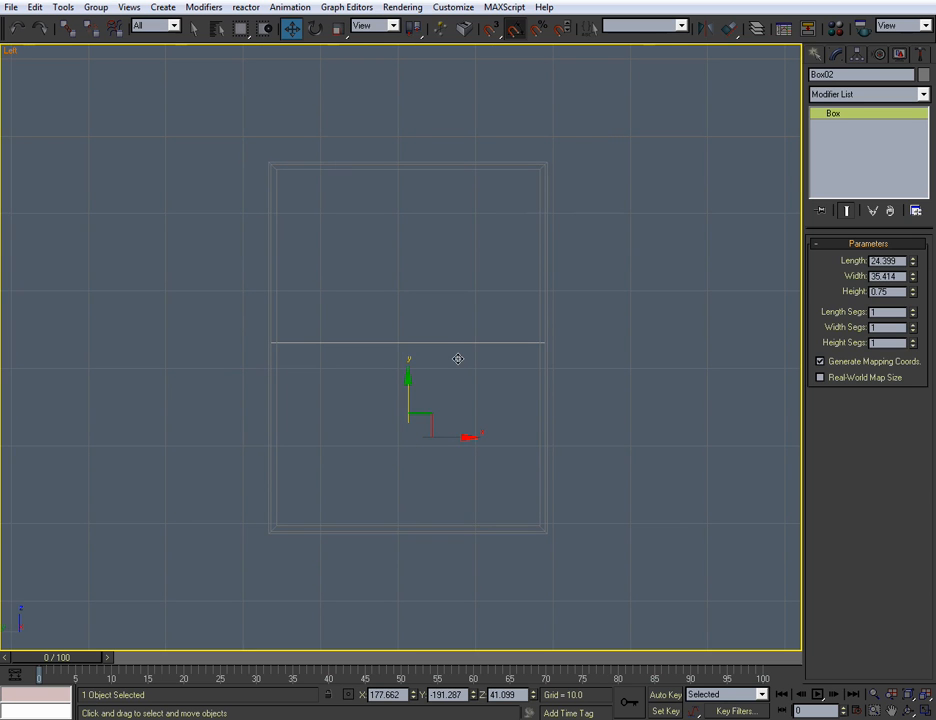
# Examine from several angles how the shortened box sits in the frame's side and bottom grooves.
pyautogui.hotkey('alt', 'w')
pyautogui.click(502, 424)
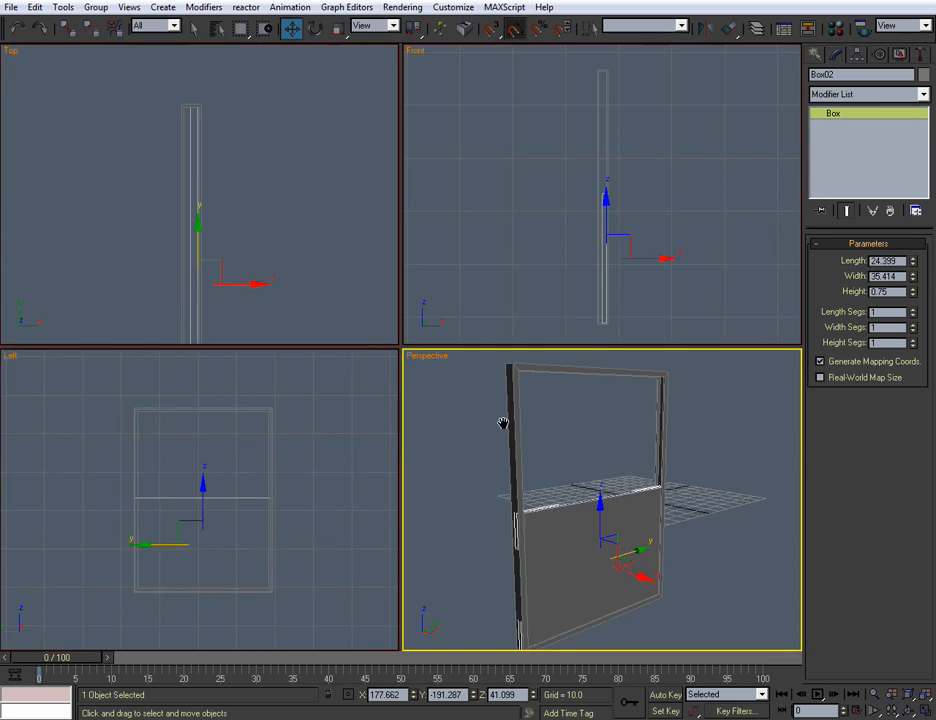
pyautogui.hotkey('alt', 'w')
pyautogui.keyDown('alt'); pyautogui.moveTo(512, 403); pyautogui.dragTo(434, 284, button='middle'); pyautogui.keyUp('alt')
pyautogui.scroll(4, 460, 410)
pyautogui.scroll(2, 353, 292)
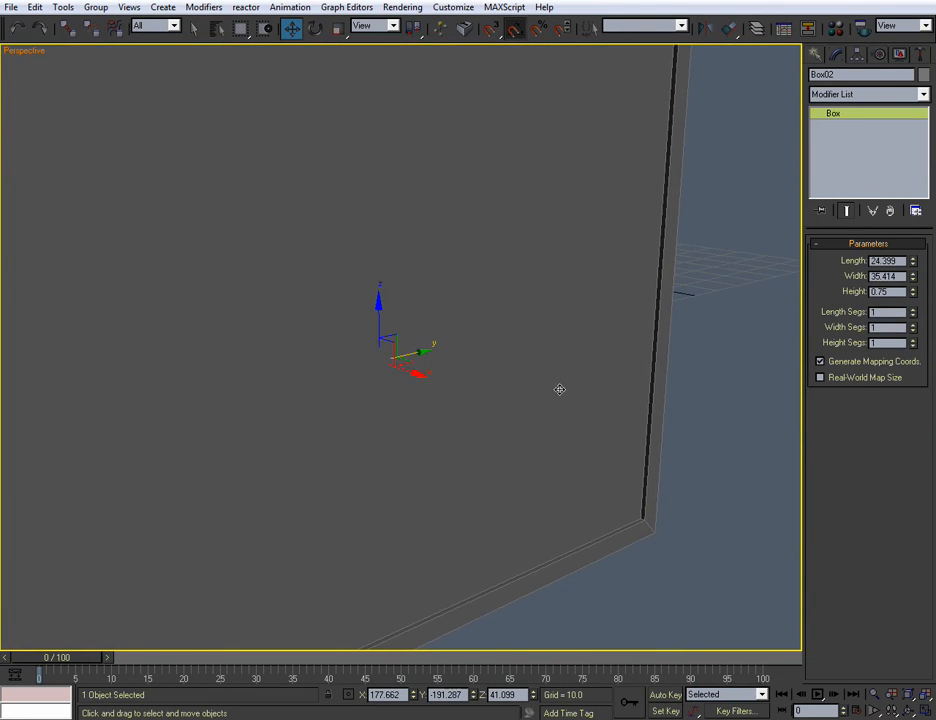
pyautogui.scroll(-4, 556, 393)
pyautogui.keyDown('alt'); pyautogui.moveTo(480, 440); pyautogui.dragTo(534, 428, button='middle'); pyautogui.keyUp('alt')
pyautogui.scroll(3, 522, 451)
# Convert the lower box to an Editable Poly.
pyautogui.rightClick(517, 213)
pyautogui.click(517, 213)
pyautogui.keyDown('alt'); pyautogui.moveTo(537, 285); pyautogui.dragTo(505, 285, button='middle'); pyautogui.keyUp('alt')
pyautogui.scroll(-3, 494, 316)
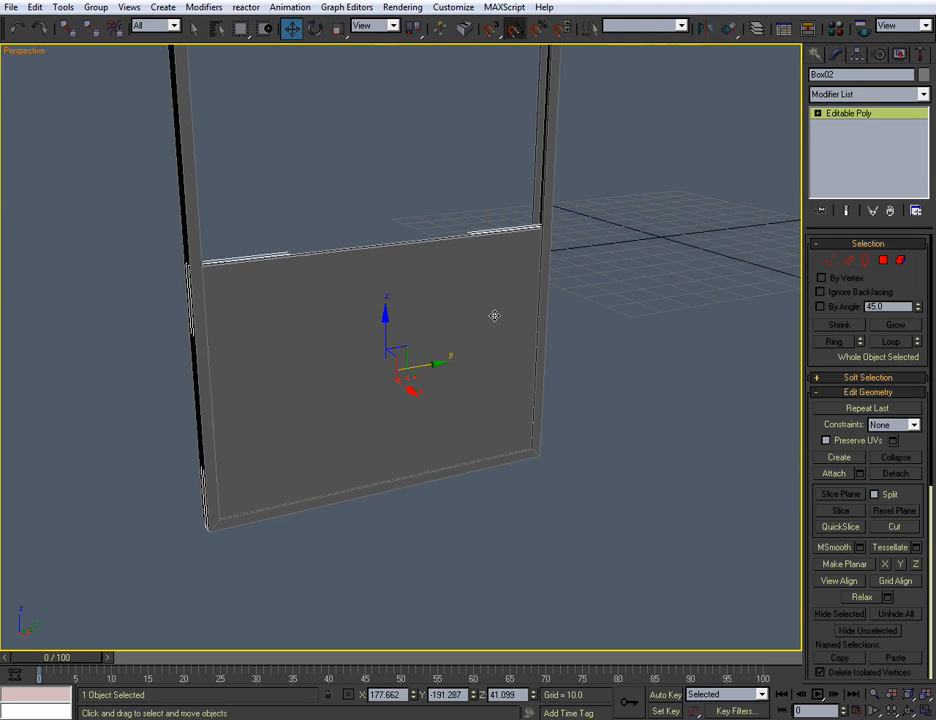
pyautogui.keyDown('alt'); pyautogui.moveTo(456, 311); pyautogui.dragTo(478, 309, button='middle'); pyautogui.keyUp('alt')
# Select only the front and back polygons of the lower box, removing its edge faces from the selection.
pyautogui.click(883, 261)
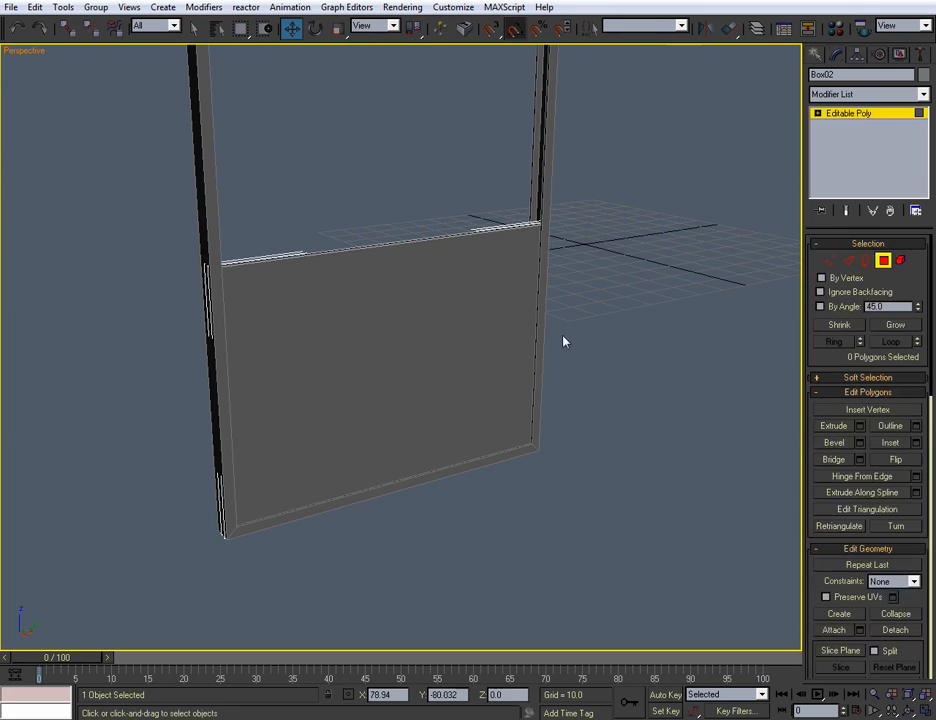
pyautogui.keyDown('alt'); pyautogui.moveTo(564, 340); pyautogui.dragTo(519, 340, button='middle'); pyautogui.keyUp('alt')
pyautogui.moveTo(331, 212); pyautogui.dragTo(370, 335)
pyautogui.keyDown('alt'); pyautogui.moveTo(374, 348); pyautogui.dragTo(454, 380, button='middle'); pyautogui.keyUp('alt')
pyautogui.scroll(3, 454, 380)
pyautogui.keyDown('alt'); pyautogui.click(486, 242); pyautogui.keyUp('alt')
pyautogui.keyDown('alt'); pyautogui.moveTo(495, 268); pyautogui.dragTo(457, 285, button='middle'); pyautogui.keyUp('alt')
pyautogui.hotkey('ctrl', 'z')
pyautogui.keyDown('alt'); pyautogui.moveTo(437, 332); pyautogui.dragTo(511, 321, button='middle'); pyautogui.keyUp('alt')
pyautogui.keyDown('alt'); pyautogui.click(515, 110); pyautogui.keyUp('alt')
pyautogui.keyDown('alt'); pyautogui.moveTo(515, 110); pyautogui.dragTo(450, 250, button='middle'); pyautogui.keyUp('alt')
# Inset the front and back polygons of the lower box by 1.0 using the Group inset type.
pyautogui.click(916, 443)
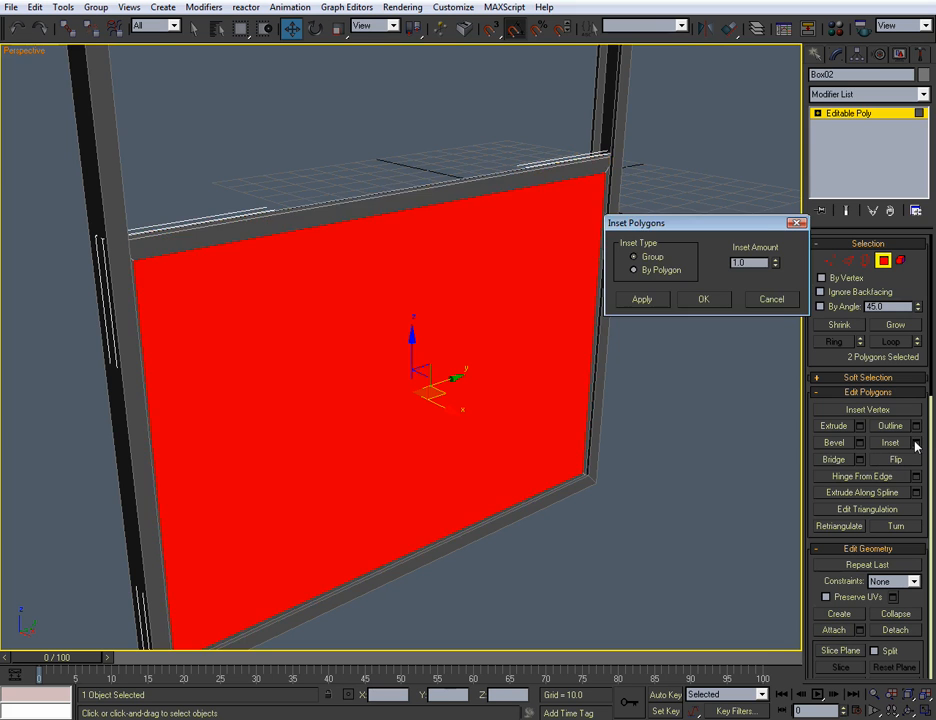
pyautogui.keyDown('alt'); pyautogui.moveTo(606, 468); pyautogui.dragTo(583, 401, button='middle'); pyautogui.keyUp('alt')
pyautogui.click(703, 300)
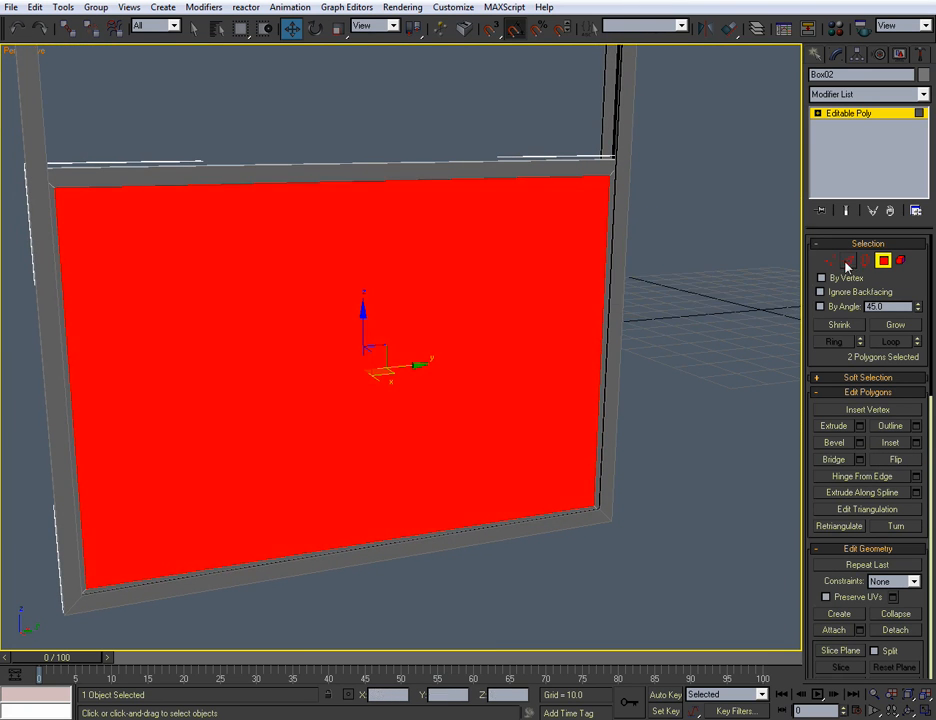
# Raise the four bottom inner vertices of the sash to about Z 31.5 to make its bottom rail taller.
pyautogui.click(831, 261)
pyautogui.hotkey('alt', 'w')
pyautogui.middleClick(322, 497)
pyautogui.hotkey('alt', 'w')
pyautogui.scroll(3, 403, 403)
pyautogui.moveTo(711, 420); pyautogui.dragTo(182, 492)
pyautogui.moveTo(429, 432); pyautogui.dragTo(430, 412)
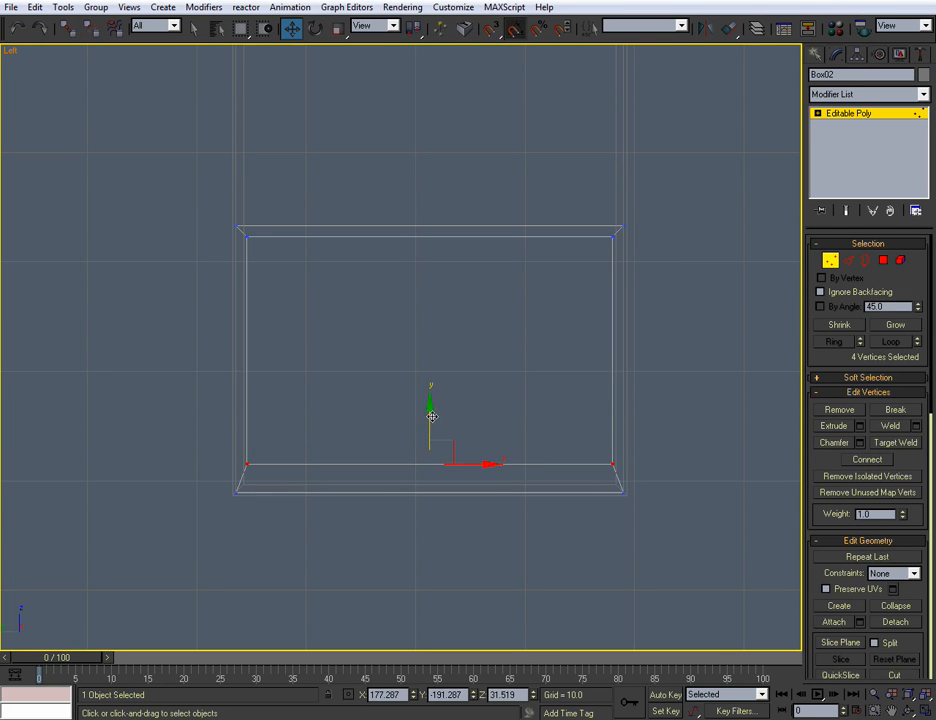
pyautogui.hotkey('alt', 'w')
pyautogui.rightClick(537, 524)
pyautogui.hotkey('alt', 'w')
pyautogui.moveTo(532, 514)
pyautogui.keyDown('alt'); pyautogui.mouseDown(button='middle')
pyautogui.moveTo(539, 495)
pyautogui.moveTo(424, 493)
pyautogui.moveTo(500, 506)
pyautogui.moveTo(532, 498)
pyautogui.mouseUp(button='middle'); pyautogui.keyUp('alt')
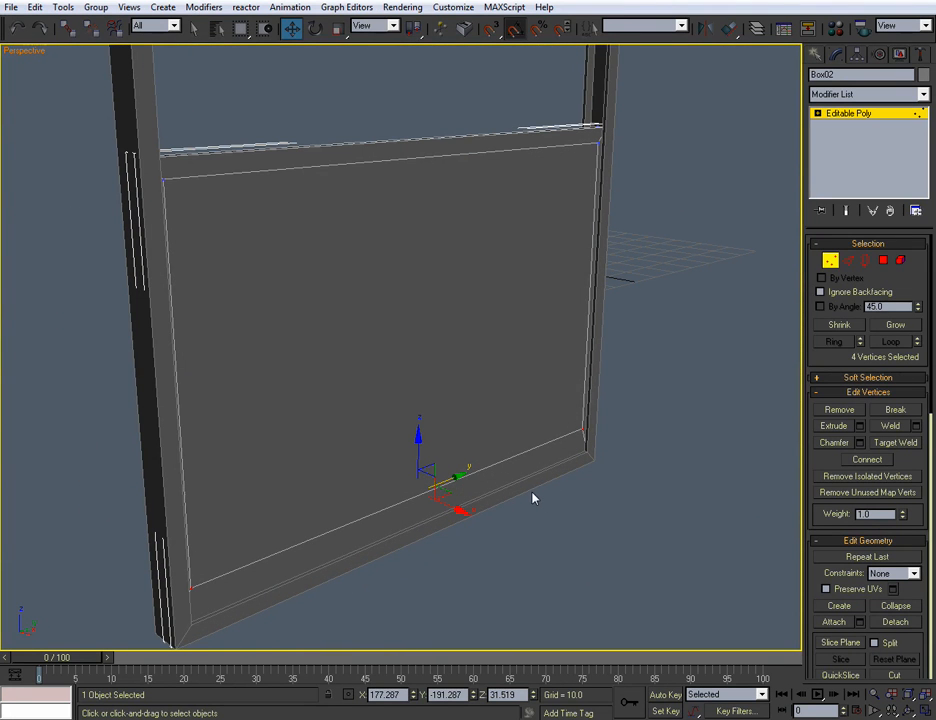
pyautogui.click(834, 261)
# Connect the sash's horizontal edges above and below the pane area with 2 segments, adding two vertical divisions.
pyautogui.keyDown('alt'); pyautogui.moveTo(600, 362); pyautogui.dragTo(564, 336, button='middle'); pyautogui.keyUp('alt')
pyautogui.click(848, 260)
pyautogui.keyDown('alt'); pyautogui.moveTo(635, 328); pyautogui.dragTo(572, 330, button='middle'); pyautogui.keyUp('alt')
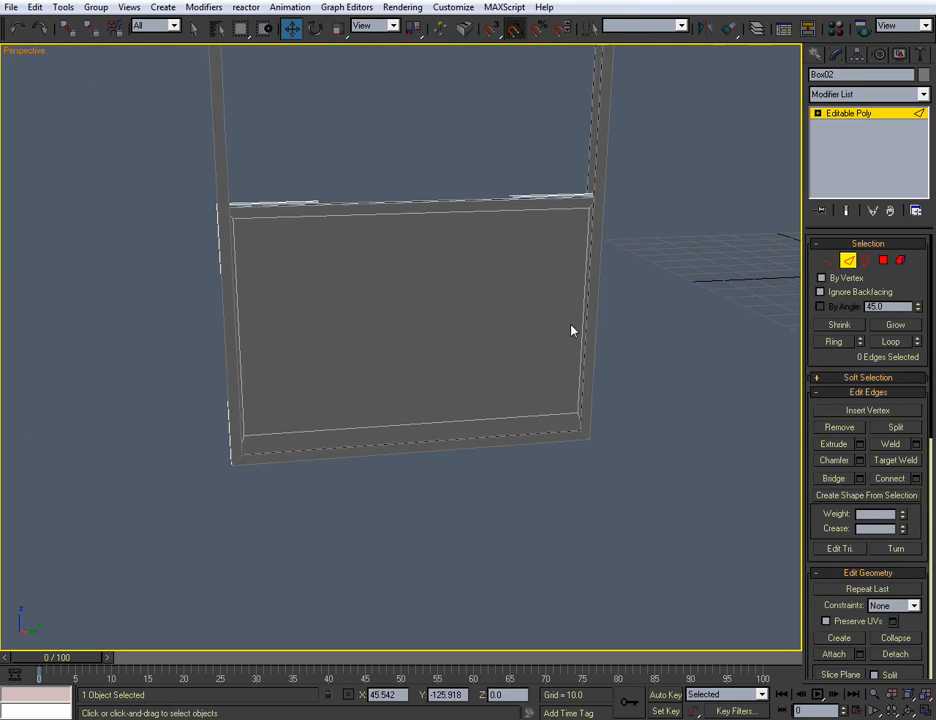
pyautogui.moveTo(405, 167); pyautogui.dragTo(455, 450)
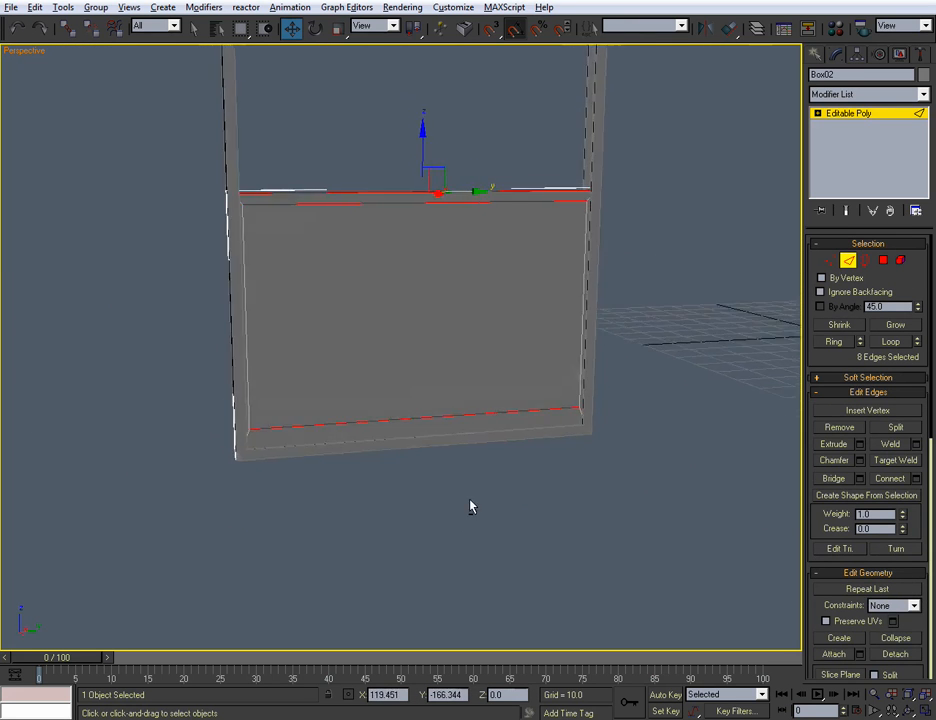
pyautogui.keyDown('alt'); pyautogui.moveTo(471, 507); pyautogui.dragTo(505, 517, button='middle'); pyautogui.keyUp('alt')
pyautogui.click(915, 479)
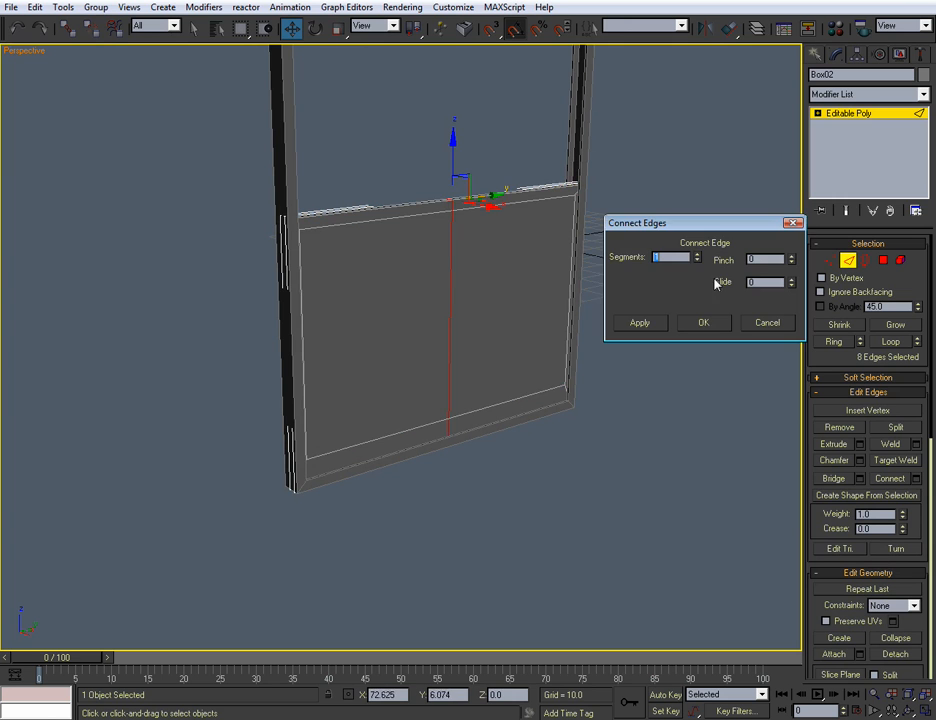
pyautogui.click(698, 255)
pyautogui.click(706, 323)
# Connect the vertical edges of the pane area with 2 segments to add two horizontal divisions.
pyautogui.keyDown('alt'); pyautogui.moveTo(706, 323); pyautogui.dragTo(677, 286, button='middle'); pyautogui.keyUp('alt')
pyautogui.moveTo(677, 284); pyautogui.dragTo(148, 333)
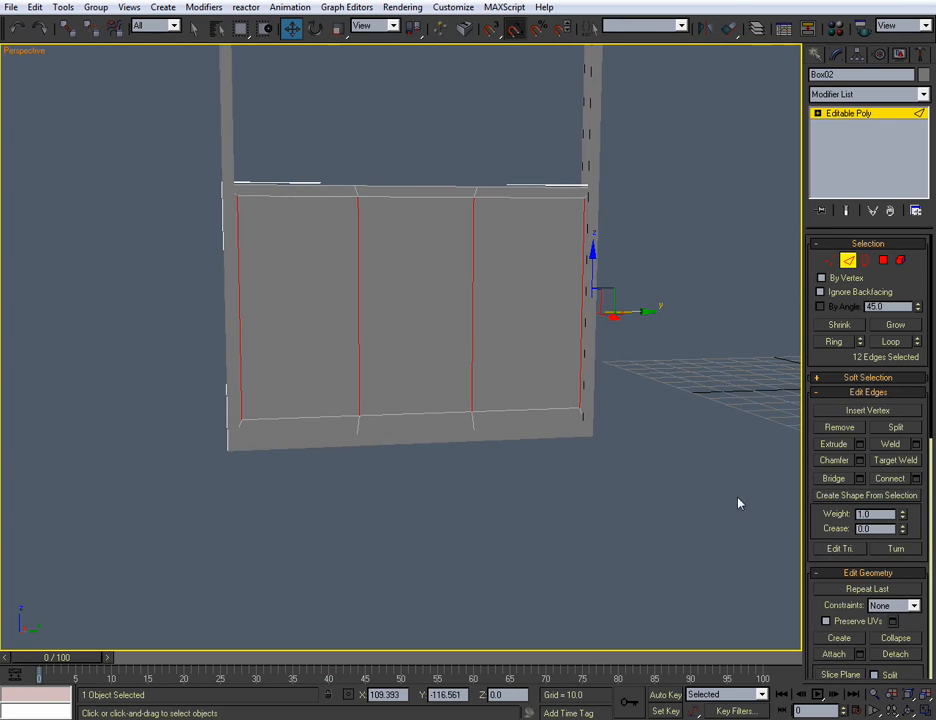
pyautogui.click(915, 480)
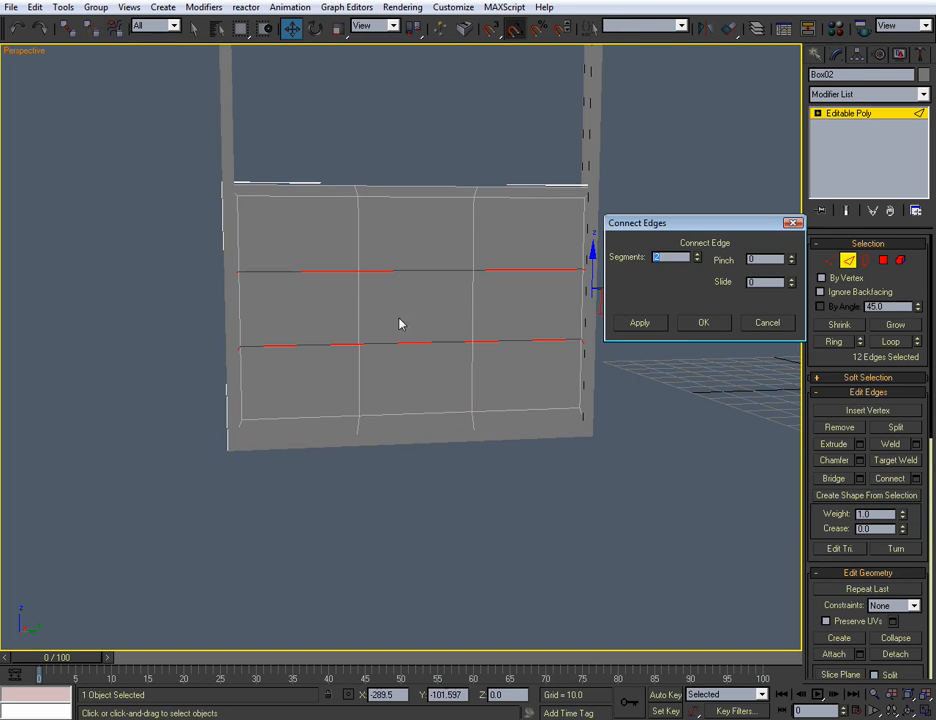
pyautogui.click(703, 322)
# Add the full loops of both vertical division lines to the selected horizontal division edges.
pyautogui.keyDown('alt'); pyautogui.moveTo(633, 389); pyautogui.dragTo(630, 427, button='middle'); pyautogui.keyUp('alt')
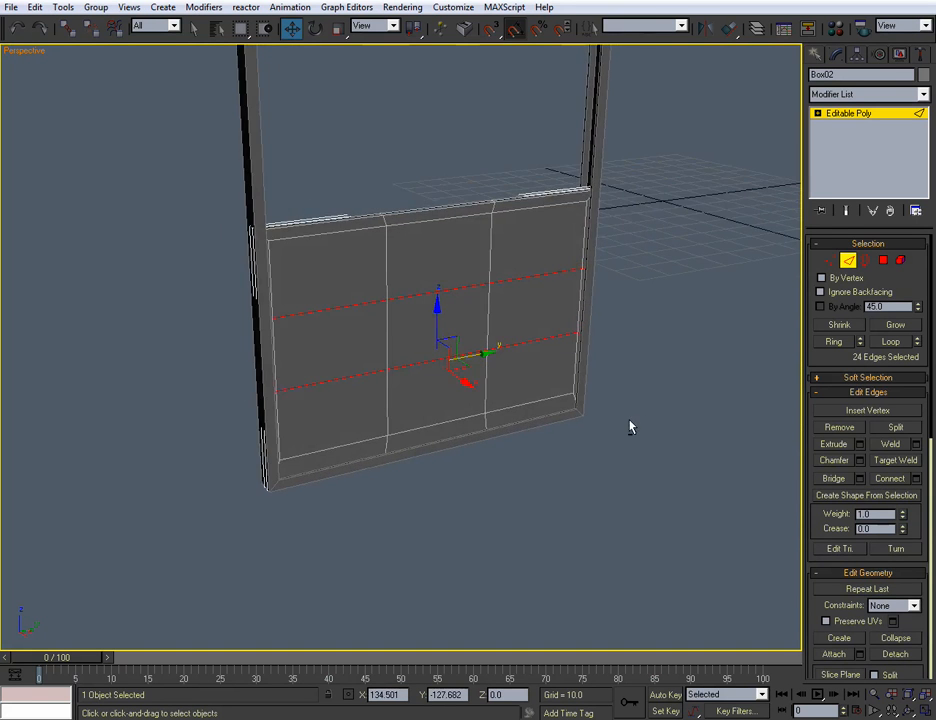
pyautogui.scroll(3, 630, 427)
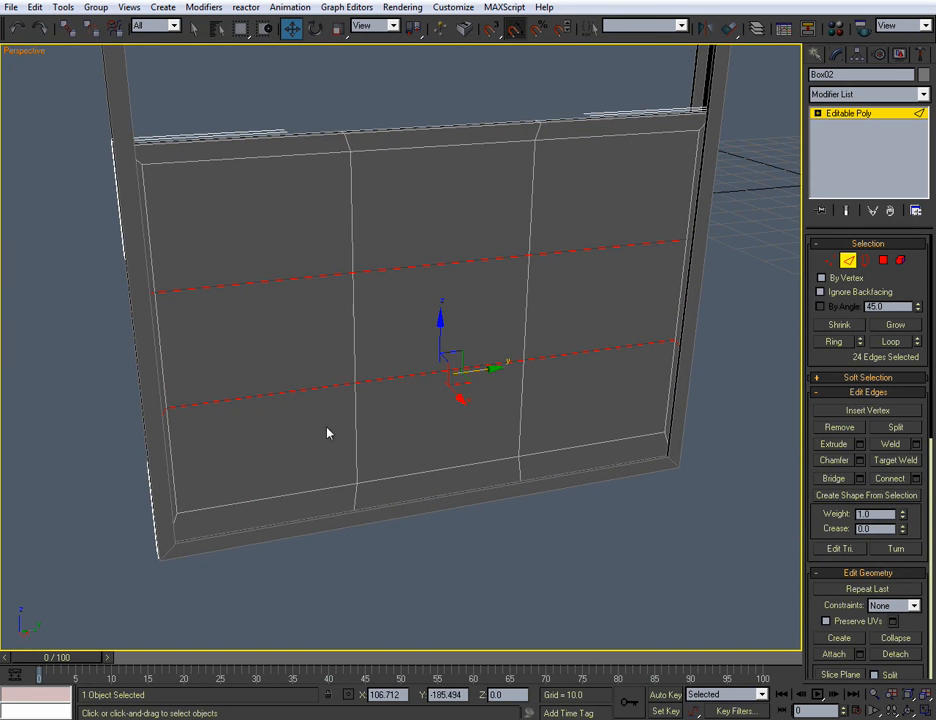
pyautogui.keyDown('ctrl'); pyautogui.click(351, 215); pyautogui.keyUp('ctrl')
pyautogui.keyDown('ctrl'); pyautogui.click(528, 208); pyautogui.keyUp('ctrl')
pyautogui.click(890, 342)
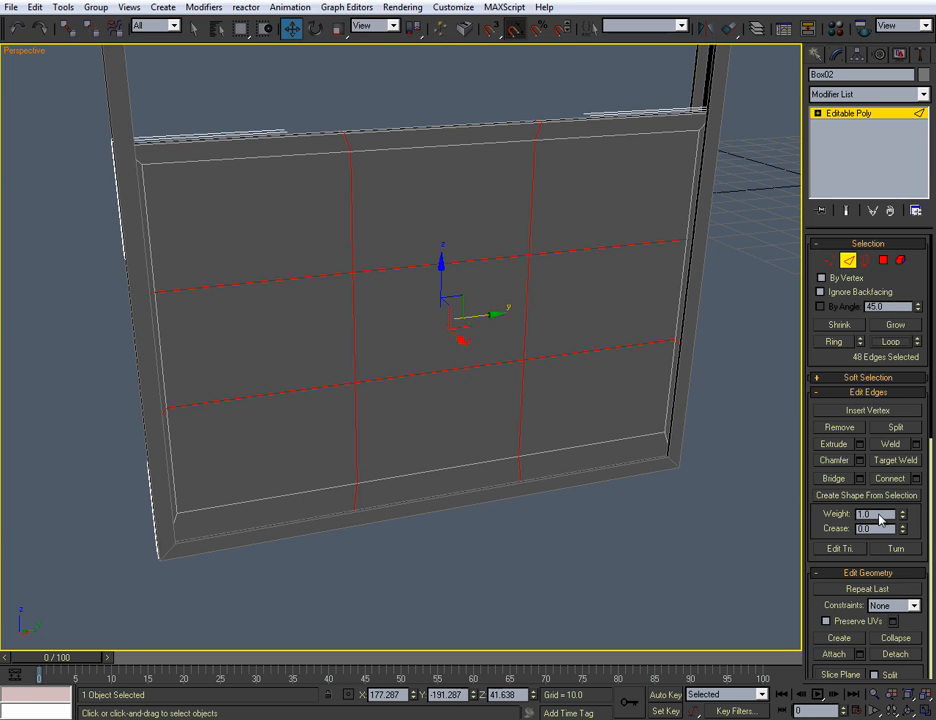
# Chamfer the selected vertical and horizontal division edges of the sash by 0.25 to form narrow grid strips.
pyautogui.click(860, 461)
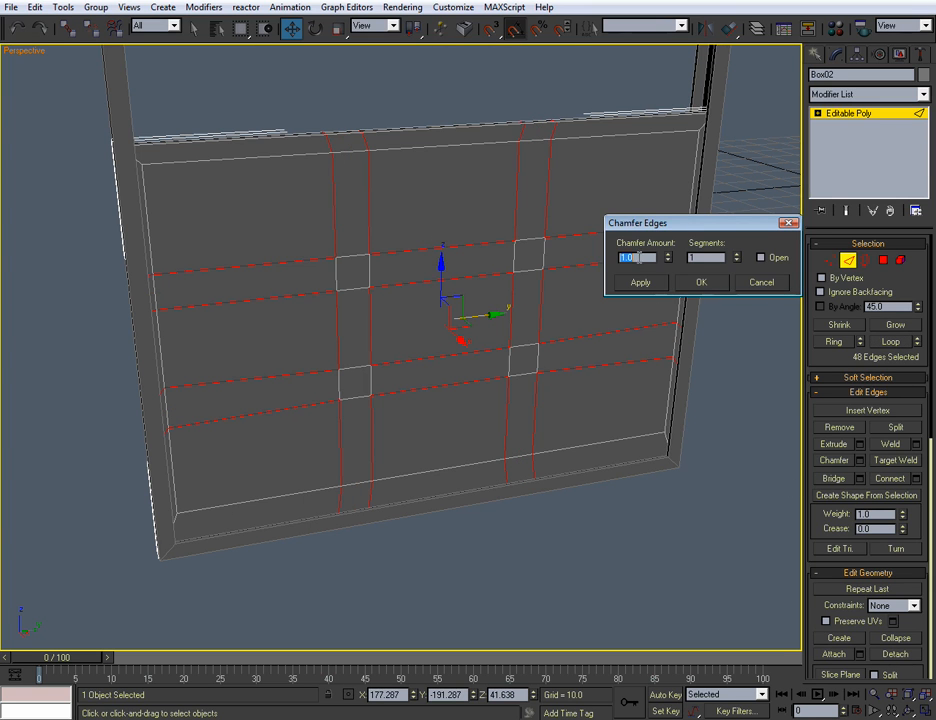
pyautogui.moveTo(665, 262); pyautogui.dragTo(671, 318)
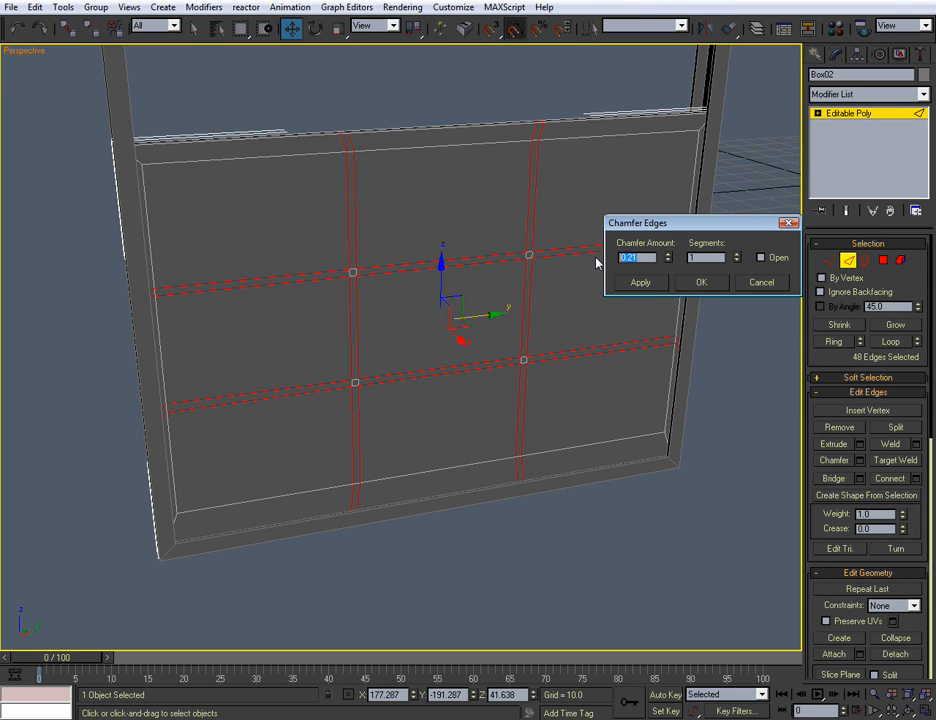
pyautogui.write('5')
pyautogui.press('Return')
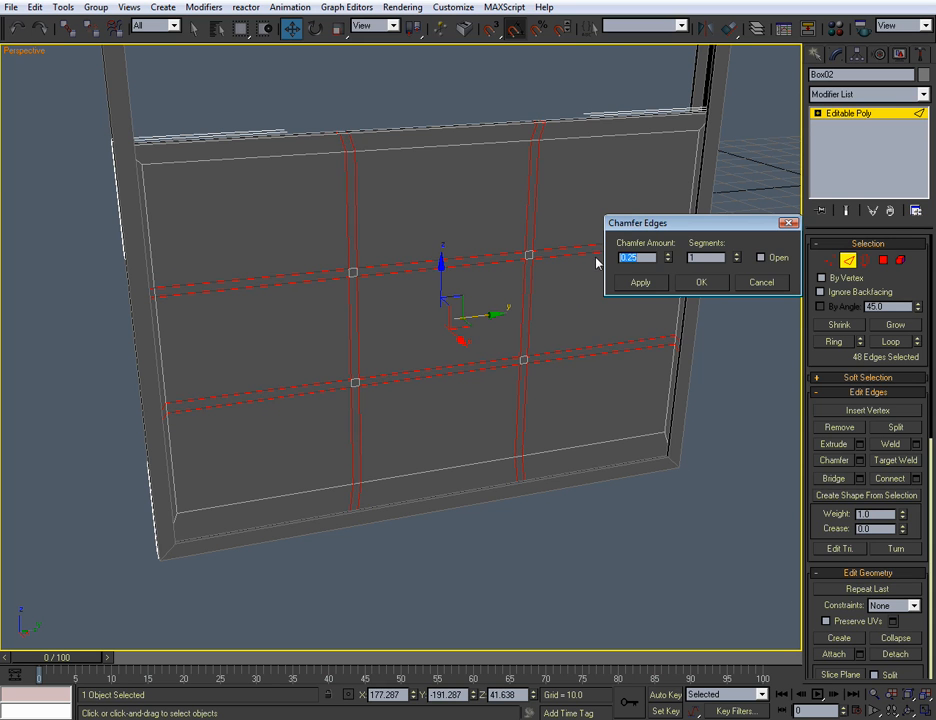
pyautogui.click(698, 282)
pyautogui.keyDown('alt'); pyautogui.moveTo(702, 290); pyautogui.dragTo(621, 334, button='middle'); pyautogui.keyUp('alt')
pyautogui.scroll(1, 576, 367)
pyautogui.scroll(-1, 576, 367)
pyautogui.keyDown('alt'); pyautogui.moveTo(576, 367); pyautogui.dragTo(562, 379, button='middle'); pyautogui.keyUp('alt')
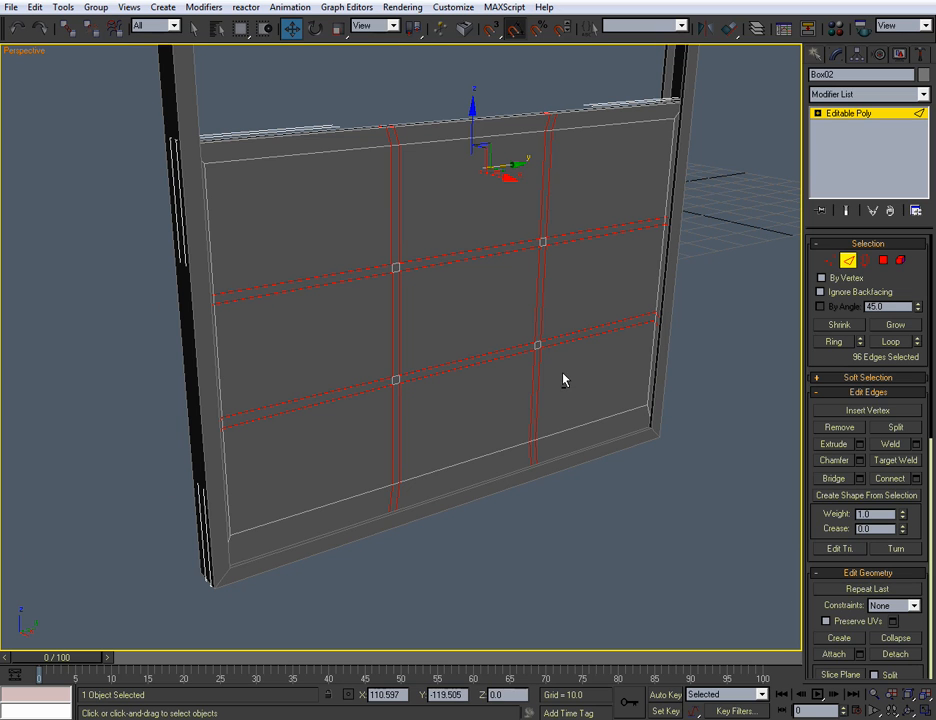
# Select all the front polygons of the vertical and horizontal grid strips, including their four intersections, with the selected faces shaded.
pyautogui.keyDown('alt'); pyautogui.moveTo(566, 445); pyautogui.dragTo(554, 491, button='middle'); pyautogui.keyUp('alt')
pyautogui.click(883, 260)
pyautogui.click(506, 510)
pyautogui.click(390, 218)
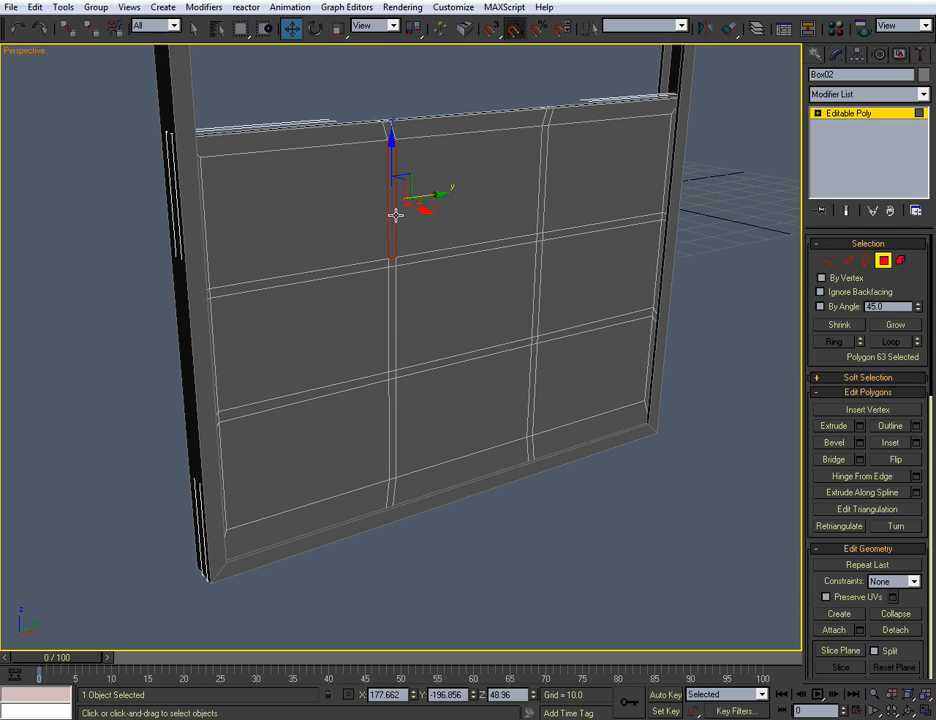
pyautogui.press('F2')
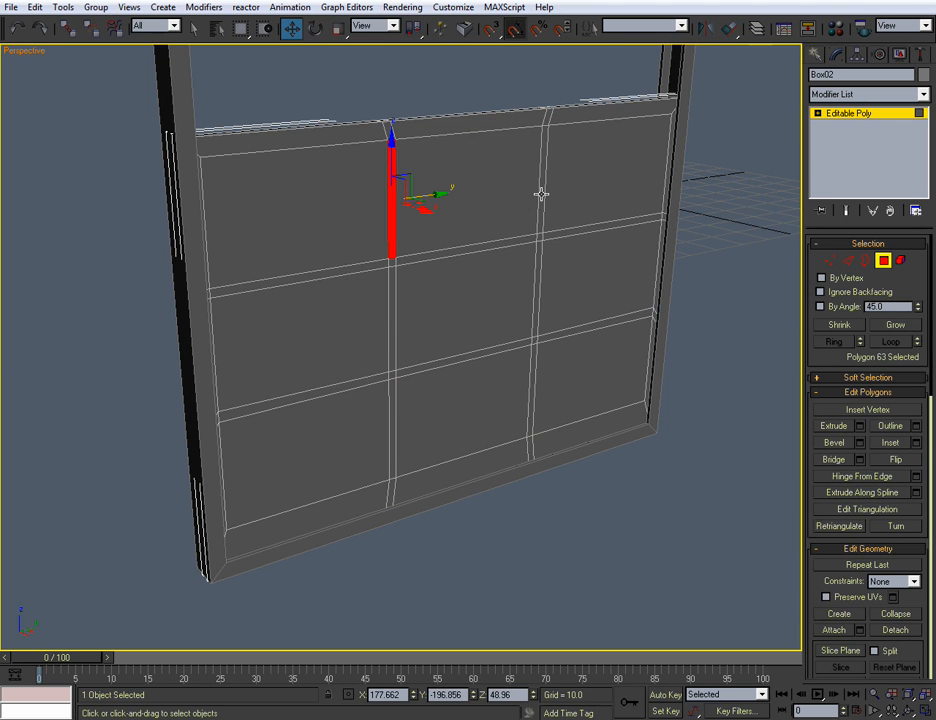
pyautogui.click(533, 237)
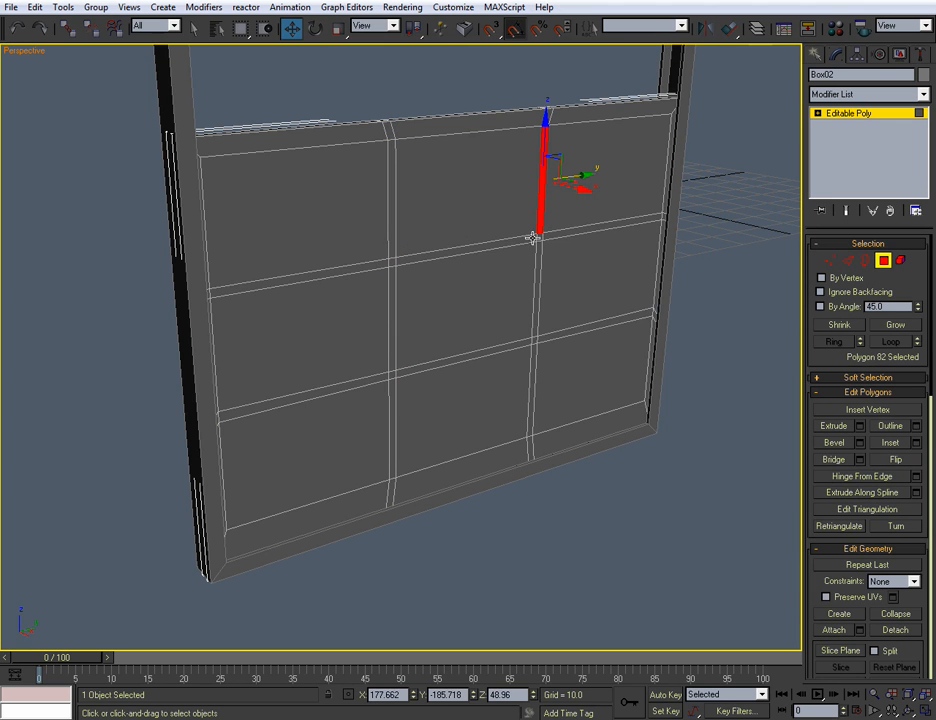
pyautogui.keyDown('ctrl'); pyautogui.click(389, 248); pyautogui.keyUp('ctrl')
pyautogui.keyDown('ctrl'); pyautogui.click(372, 267); pyautogui.keyUp('ctrl')
pyautogui.keyDown('ctrl'); pyautogui.click(393, 263); pyautogui.keyUp('ctrl')
pyautogui.keyDown('ctrl'); pyautogui.click(427, 259); pyautogui.keyUp('ctrl')
pyautogui.keyDown('ctrl'); pyautogui.click(539, 238); pyautogui.keyUp('ctrl')
pyautogui.keyDown('ctrl'); pyautogui.click(556, 236); pyautogui.keyUp('ctrl')
pyautogui.keyDown('ctrl'); pyautogui.click(570, 327); pyautogui.keyUp('ctrl')
pyautogui.keyDown('ctrl'); pyautogui.click(537, 309); pyautogui.keyUp('ctrl')
pyautogui.keyDown('alt'); pyautogui.moveTo(554, 338); pyautogui.dragTo(533, 320, button='middle'); pyautogui.keyUp('alt')
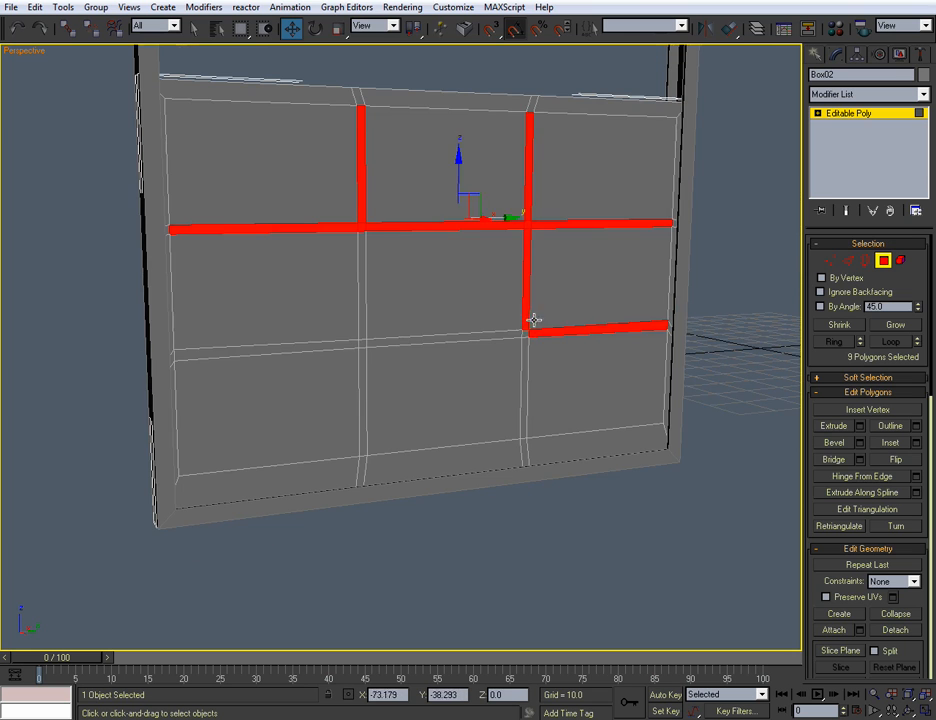
pyautogui.keyDown('ctrl'); pyautogui.click(527, 345); pyautogui.keyUp('ctrl')
pyautogui.keyDown('ctrl'); pyautogui.click(529, 365); pyautogui.keyUp('ctrl')
pyautogui.keyDown('ctrl'); pyautogui.click(495, 336); pyautogui.keyUp('ctrl')
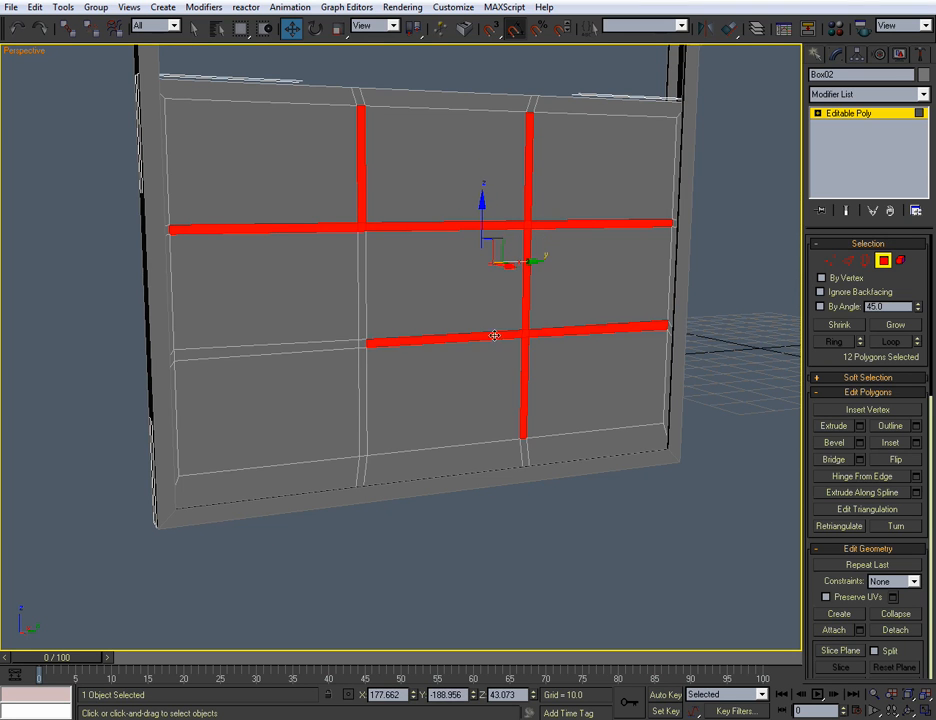
pyautogui.keyDown('ctrl'); pyautogui.click(363, 313); pyautogui.keyUp('ctrl')
pyautogui.keyDown('ctrl'); pyautogui.click(352, 343); pyautogui.keyUp('ctrl')
pyautogui.keyDown('ctrl'); pyautogui.click(362, 352); pyautogui.keyUp('ctrl')
pyautogui.keyDown('ctrl'); pyautogui.click(369, 382); pyautogui.keyUp('ctrl')
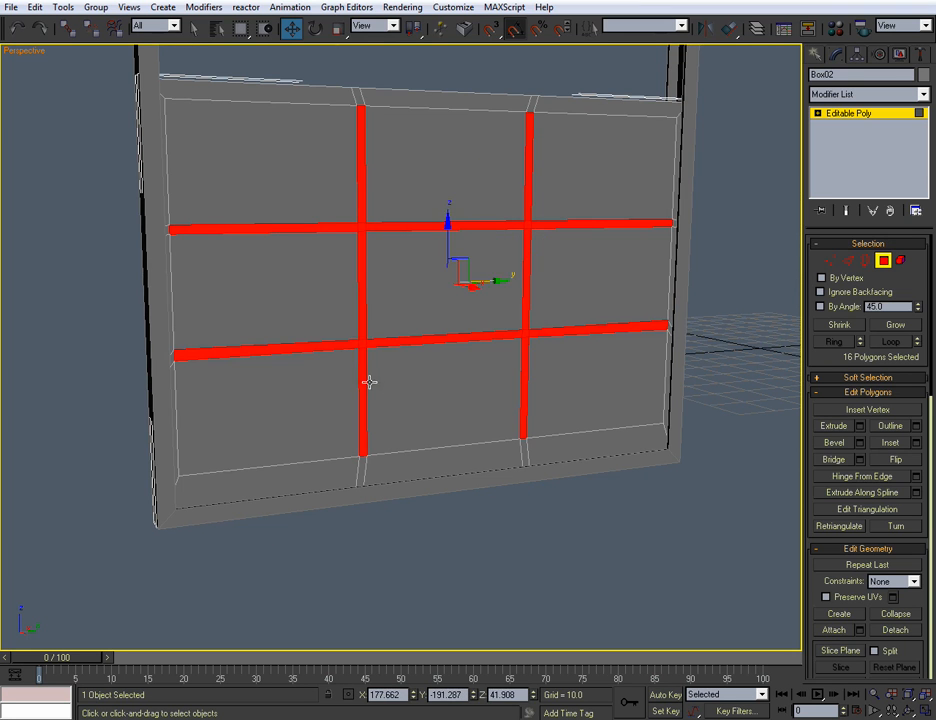
pyautogui.keyDown('alt'); pyautogui.moveTo(369, 382); pyautogui.dragTo(394, 406, button='middle'); pyautogui.keyUp('alt')
# Detach the selected strip polygons as a clone named W_Grid.
pyautogui.scroll(-3, 922, 525)
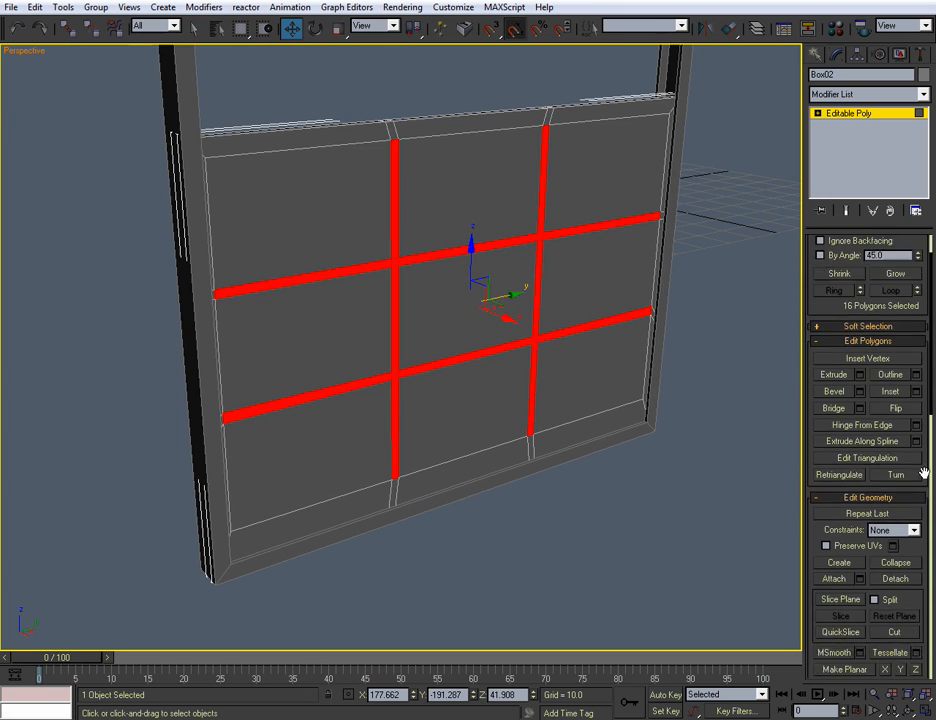
pyautogui.click(895, 483)
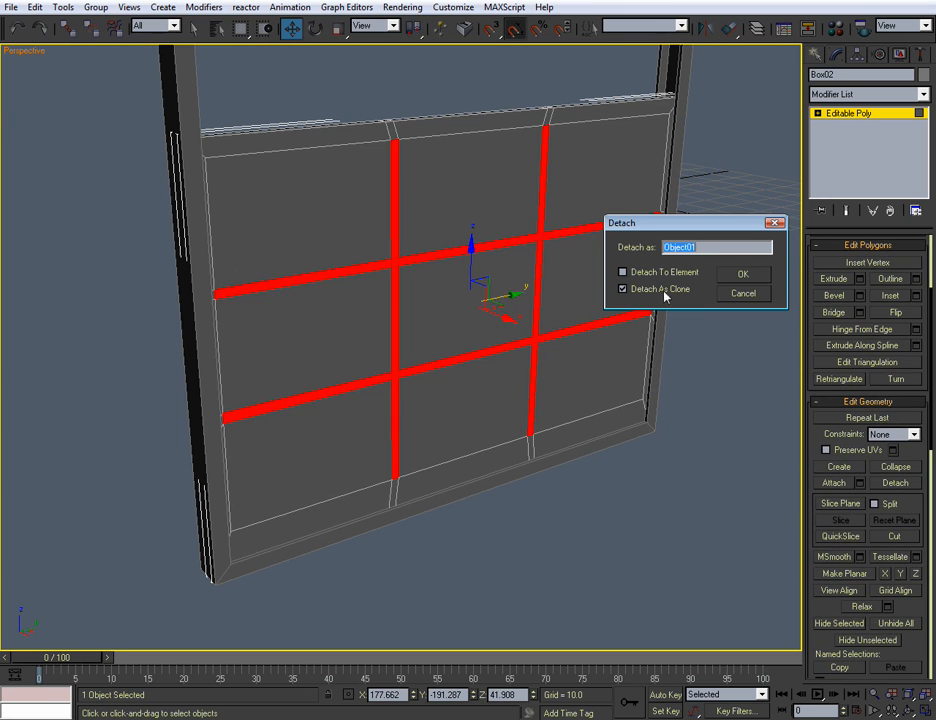
pyautogui.write('Grid')
pyautogui.press('BackSpace')
pyautogui.press('BackSpace')
pyautogui.press('BackSpace')
pyautogui.click(742, 275)
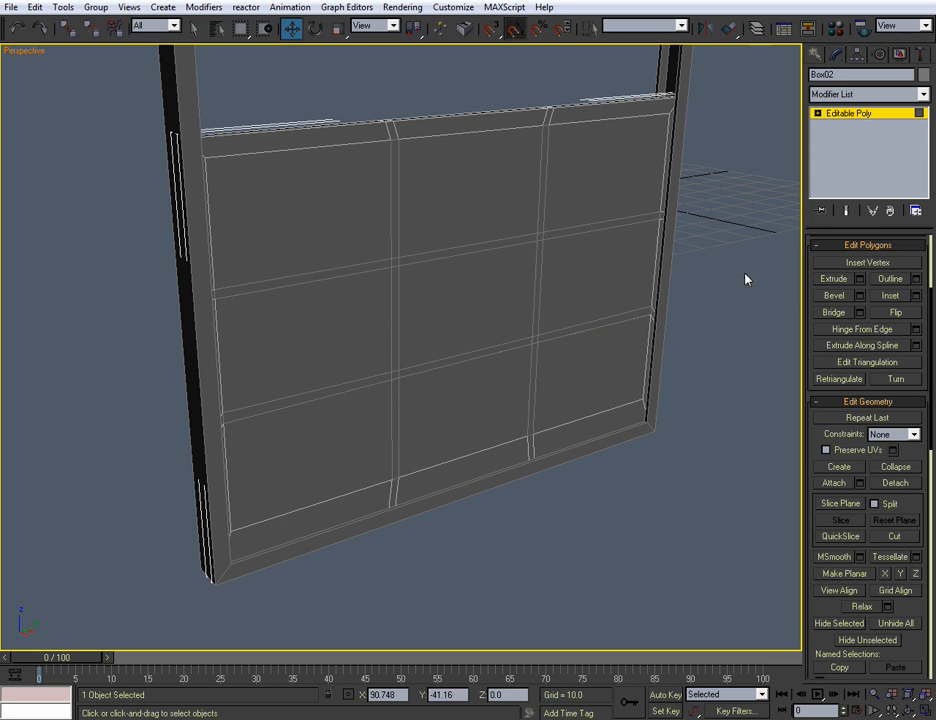
# Leave polygon editing and move the W_Grid object out in front of the window to about X 218.
pyautogui.click(850, 119)
pyautogui.click(725, 213)
pyautogui.keyDown('alt'); pyautogui.moveTo(606, 295); pyautogui.dragTo(554, 295, button='middle'); pyautogui.keyUp('alt')
pyautogui.click(541, 232)
pyautogui.moveTo(554, 295); pyautogui.dragTo(604, 395)
pyautogui.scroll(-4, 528, 366)
pyautogui.moveTo(529, 366); pyautogui.dragTo(712, 445)
pyautogui.scroll(5, 550, 428)
pyautogui.moveTo(531, 391); pyautogui.dragTo(545, 428, button='middle')
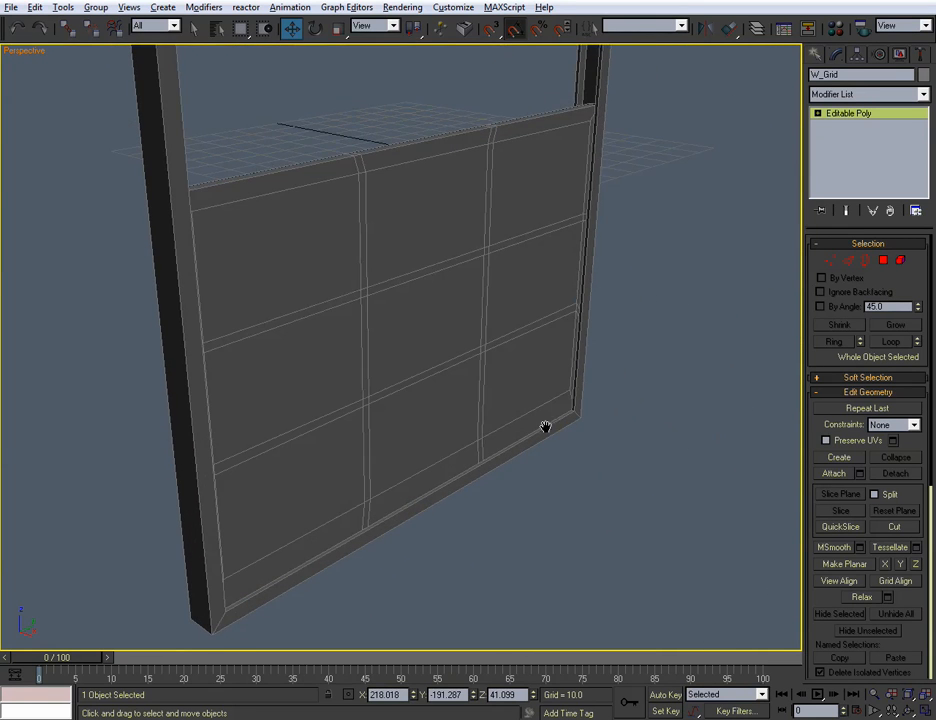
# Expand the sash's selected division edges to full loops and remove them to restore a plain pane area.
pyautogui.click(500, 330)
pyautogui.press('2')
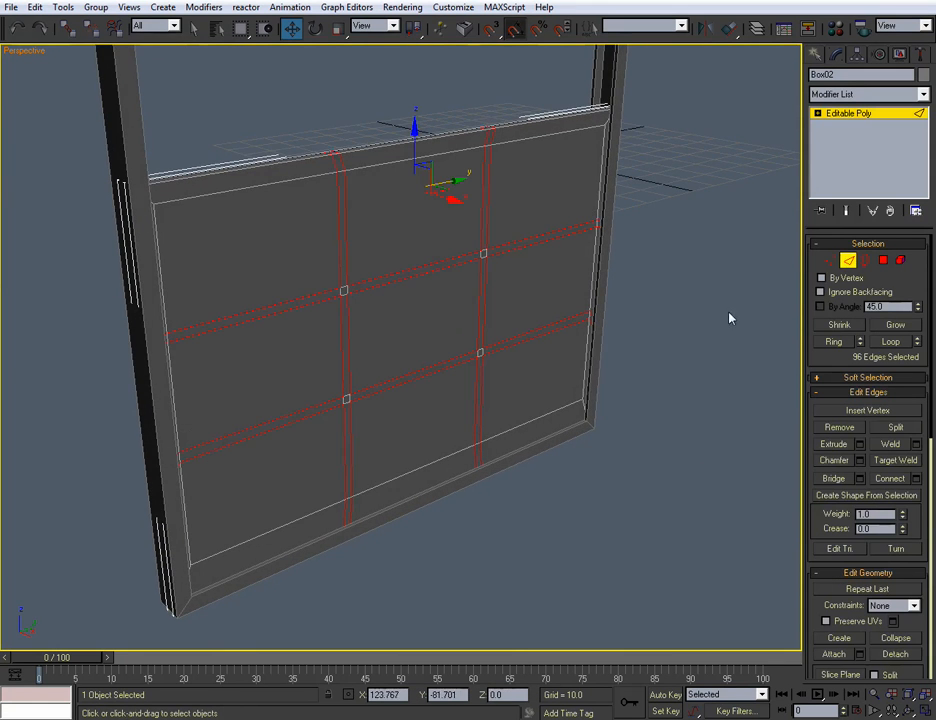
pyautogui.keyDown('alt'); pyautogui.moveTo(729, 313); pyautogui.dragTo(648, 313, button='middle'); pyautogui.keyUp('alt')
pyautogui.moveTo(562, 332); pyautogui.dragTo(617, 349, button='middle')
pyautogui.scroll(3, 594, 370)
pyautogui.click(888, 341)
pyautogui.scroll(-3, 628, 361)
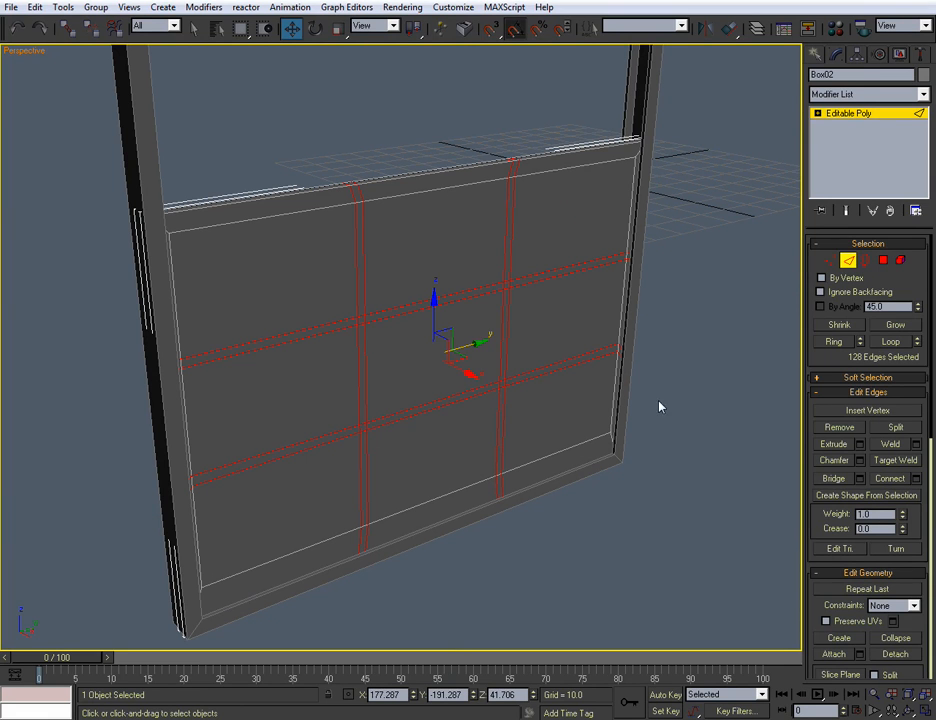
pyautogui.click(839, 427)
pyautogui.keyDown('alt'); pyautogui.moveTo(580, 438); pyautogui.dragTo(610, 441, button='middle'); pyautogui.keyUp('alt')
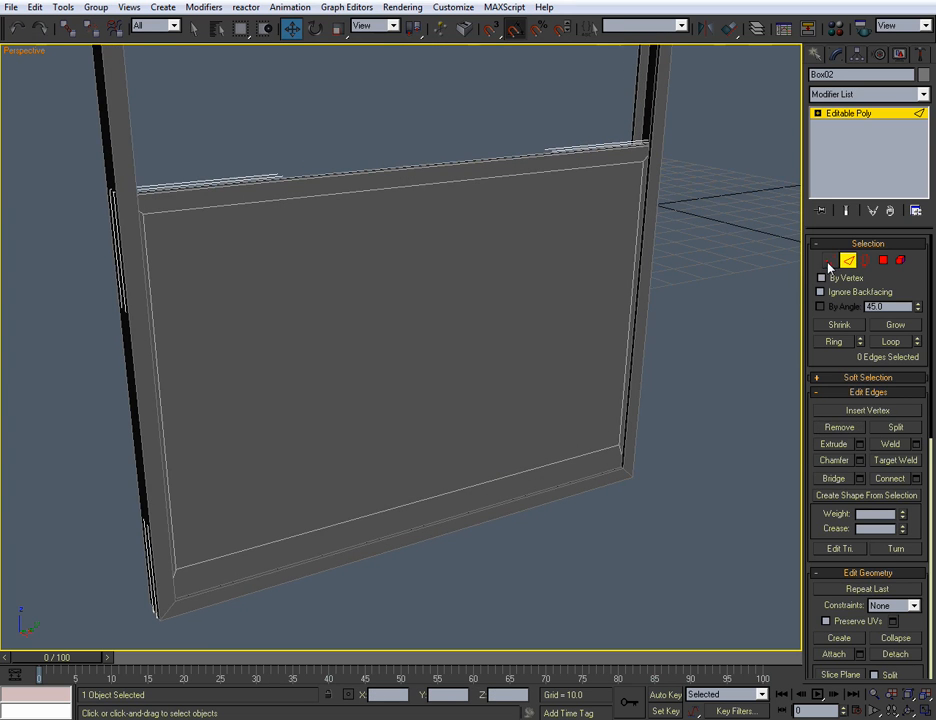
# Check the sash at vertex level for leftover vertices where the divisions were removed.
pyautogui.click(830, 263)
pyautogui.keyDown('alt'); pyautogui.moveTo(694, 336); pyautogui.dragTo(676, 324, button='middle'); pyautogui.keyUp('alt')
pyautogui.moveTo(83, 293); pyautogui.dragTo(762, 320)
pyautogui.keyDown('alt'); pyautogui.moveTo(441, 169); pyautogui.dragTo(789, 293, button='middle'); pyautogui.keyUp('alt')
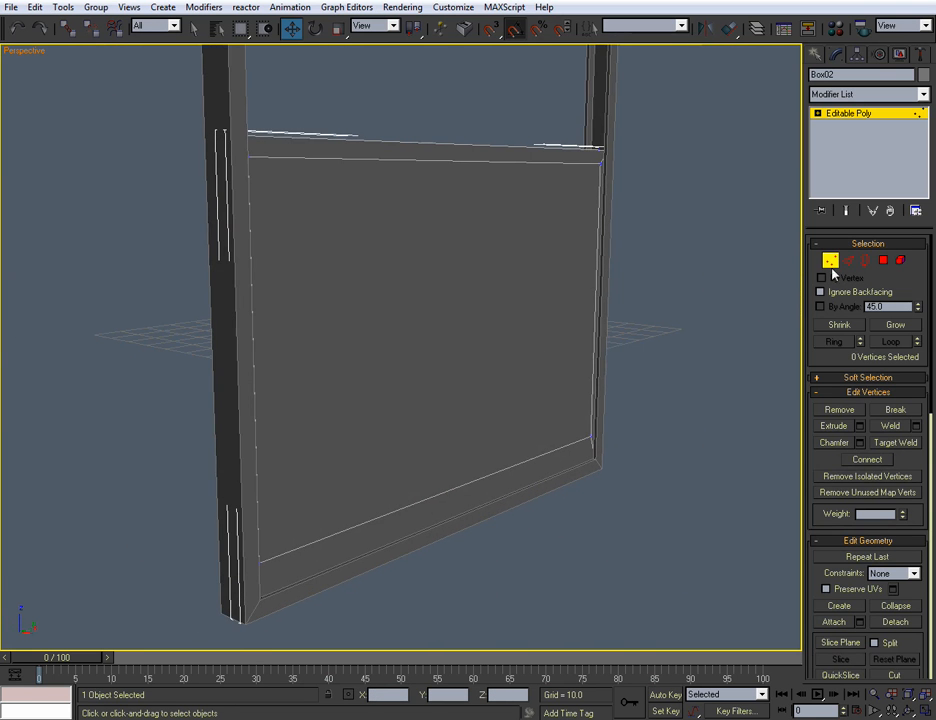
pyautogui.click(830, 260)
# Clone the sash's front pane polygon outward along X as a new object named W_Glass_01.
pyautogui.click(884, 260)
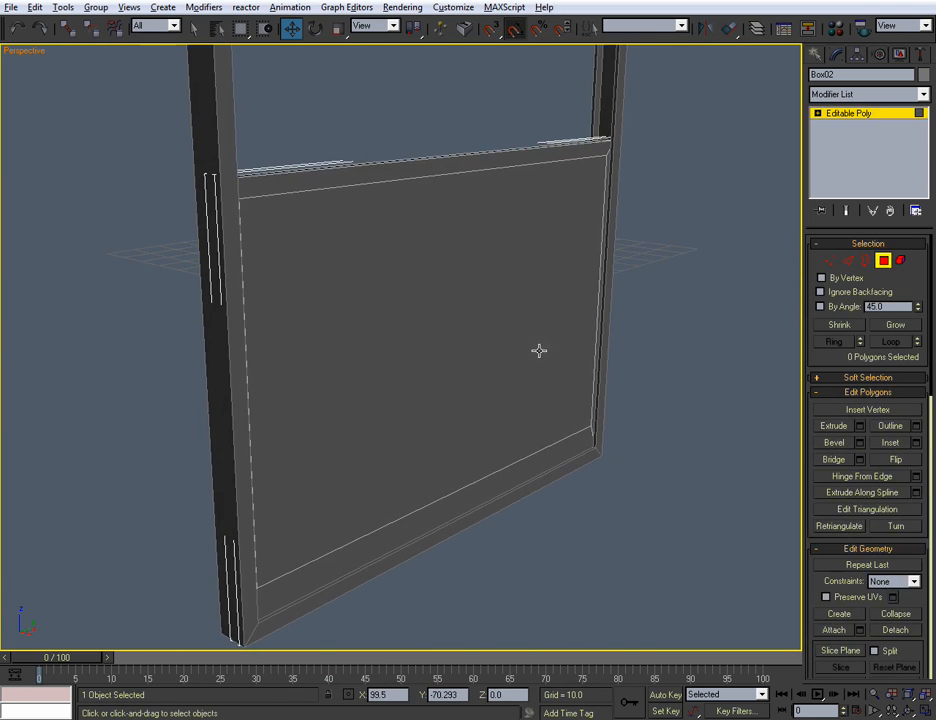
pyautogui.click(490, 326)
pyautogui.keyDown('alt'); pyautogui.moveTo(490, 326); pyautogui.dragTo(517, 357, button='middle'); pyautogui.keyUp('alt')
pyautogui.moveTo(518, 357)
pyautogui.keyDown('shift'); pyautogui.mouseDown()
pyautogui.moveTo(690, 416)
pyautogui.moveTo(669, 387)
pyautogui.mouseUp(); pyautogui.keyUp('shift')
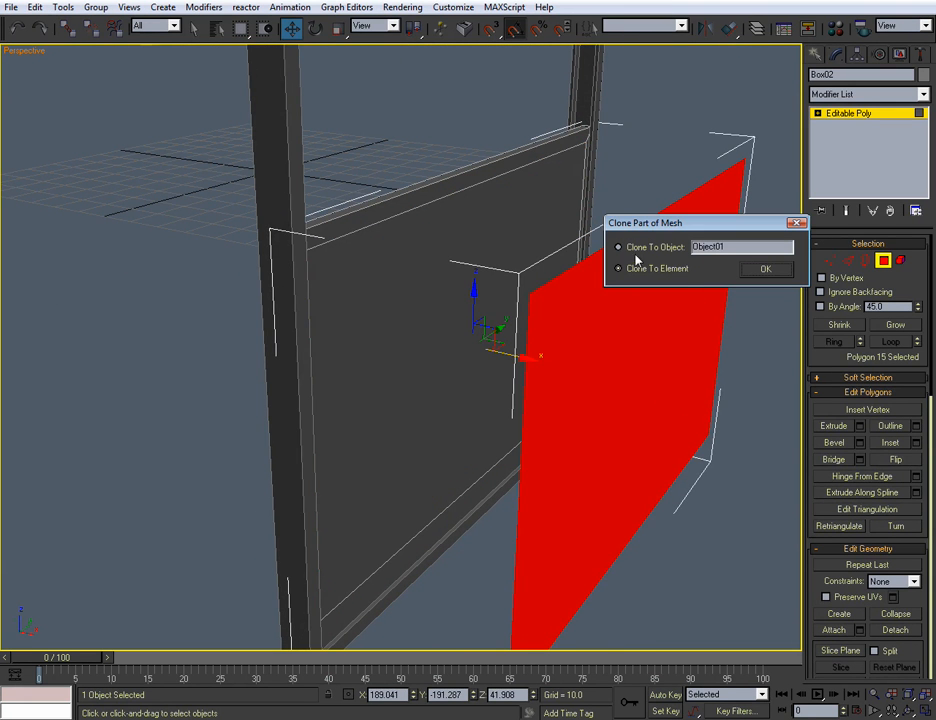
pyautogui.click(663, 253)
pyautogui.moveTo(743, 247); pyautogui.dragTo(671, 247)
pyautogui.write('W_Glass_01')
pyautogui.press('Return')
pyautogui.click(883, 263)
# Center the pivot of W_Glass_01 on the pane and move the pane away from the window to about X 214.
pyautogui.moveTo(645, 335); pyautogui.dragTo(512, 311, button='middle')
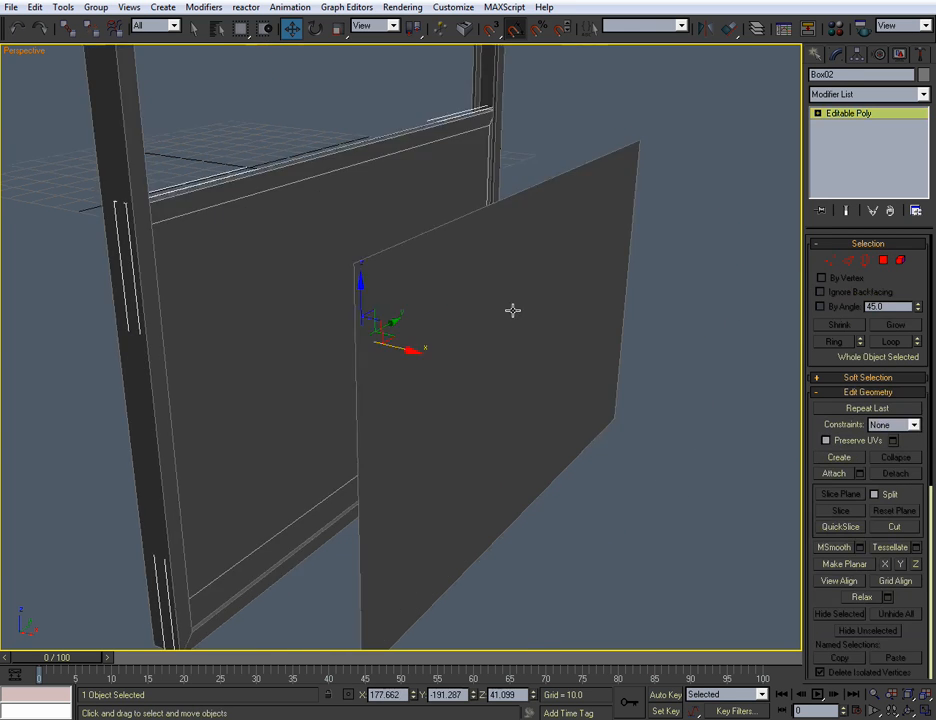
pyautogui.scroll(-3, 521, 320)
pyautogui.click(612, 294)
pyautogui.click(516, 298)
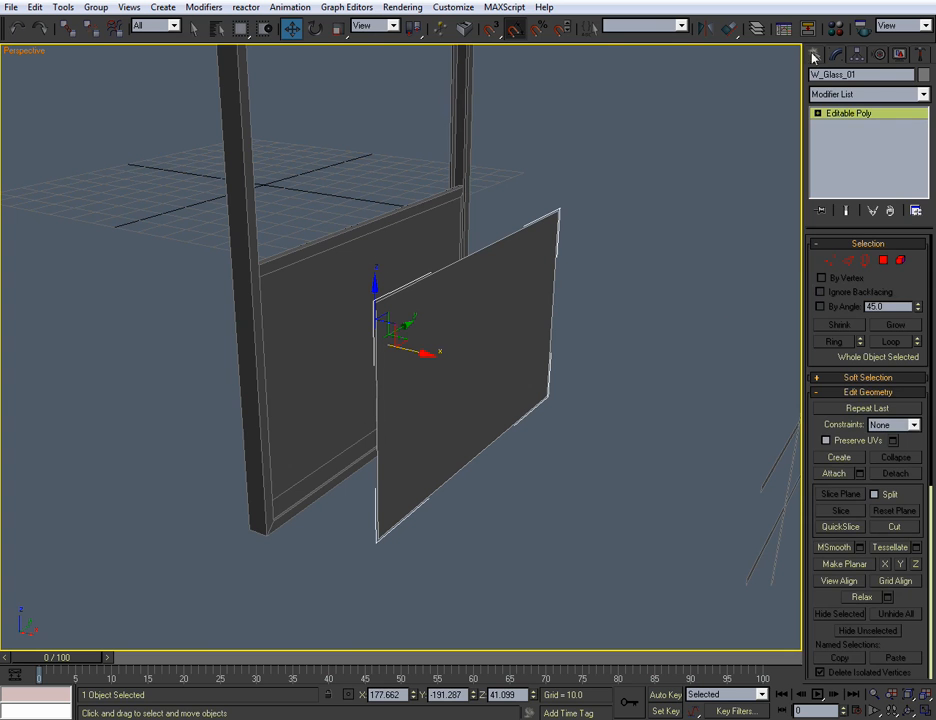
pyautogui.click(857, 55)
pyautogui.click(868, 146)
pyautogui.click(868, 222)
pyautogui.click(868, 146)
pyautogui.click(837, 55)
pyautogui.moveTo(527, 377); pyautogui.dragTo(804, 487)
pyautogui.moveTo(448, 372); pyautogui.dragTo(470, 409, button='middle')
pyautogui.scroll(3, 440, 380)
# Bridge the front and back pane polygons of the sash to cut an opening through it, and deselect the object.
pyautogui.click(407, 348)
pyautogui.keyDown('alt'); pyautogui.moveTo(432, 373); pyautogui.dragTo(404, 362, button='middle'); pyautogui.keyUp('alt')
pyautogui.click(883, 261)
pyautogui.keyDown('alt'); pyautogui.moveTo(645, 339); pyautogui.dragTo(330, 192, button='middle'); pyautogui.keyUp('alt')
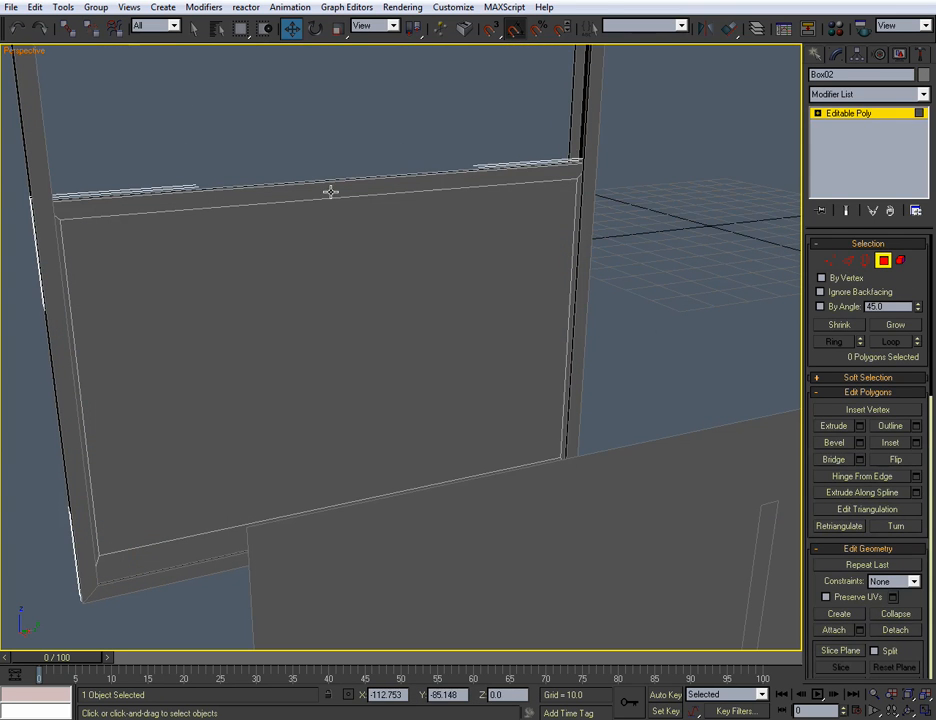
pyautogui.scroll(-2, 329, 189)
pyautogui.click(361, 255)
pyautogui.keyDown('alt'); pyautogui.moveTo(361, 255); pyautogui.dragTo(393, 214, button='middle'); pyautogui.keyUp('alt')
pyautogui.keyDown('ctrl'); pyautogui.click(430, 280); pyautogui.keyUp('ctrl')
pyautogui.keyDown('alt'); pyautogui.moveTo(430, 280); pyautogui.dragTo(752, 443, button='middle'); pyautogui.keyUp('alt')
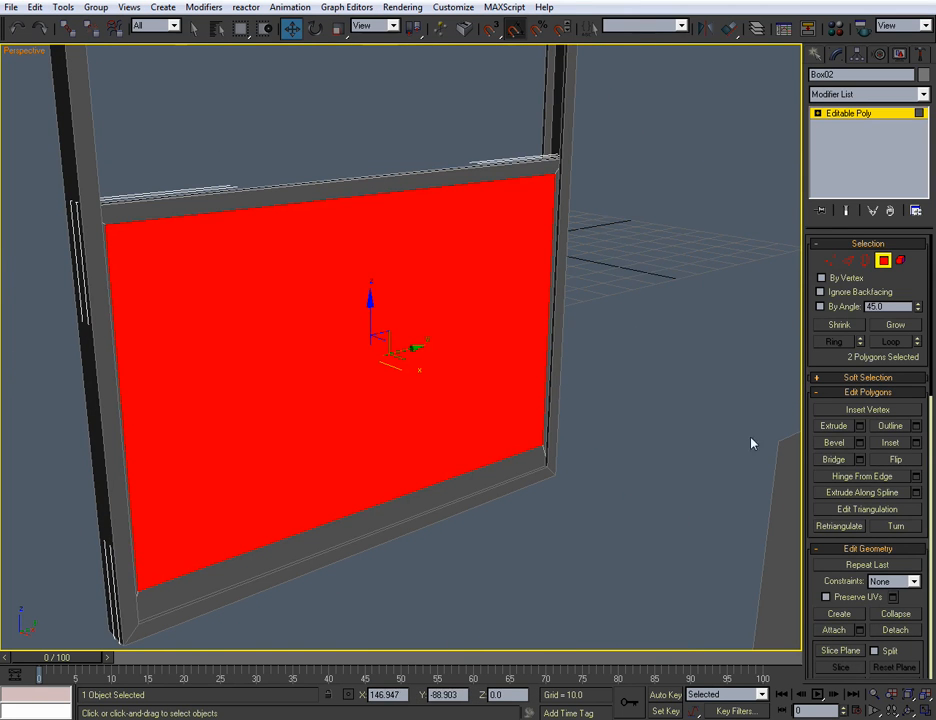
pyautogui.click(860, 459)
pyautogui.click(729, 354)
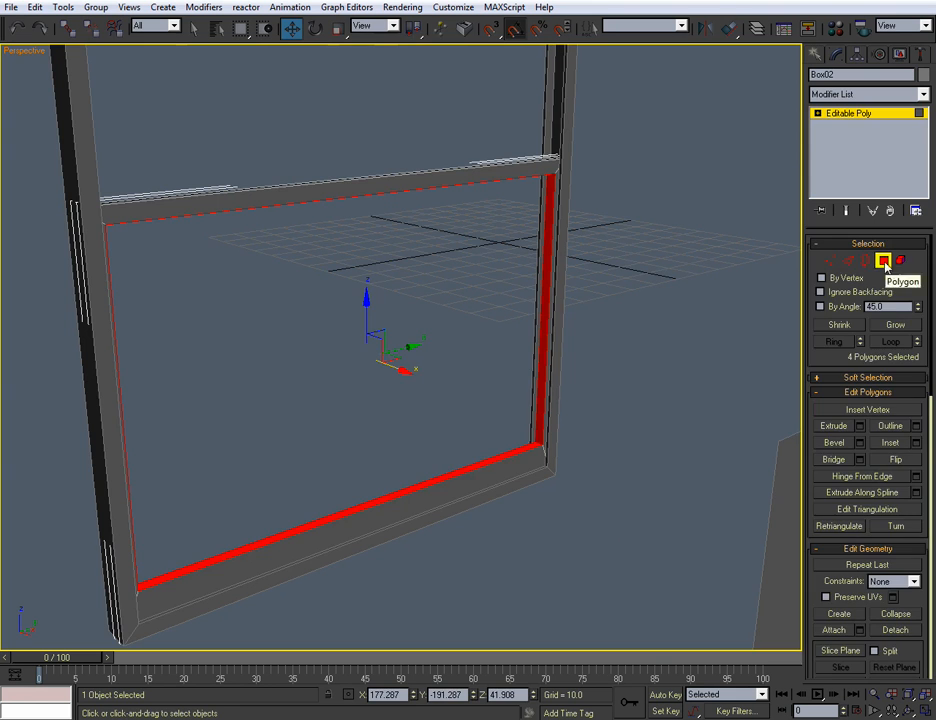
pyautogui.click(883, 261)
pyautogui.click(676, 281)
# Inspect the opened sash, its rails and the surrounding frame from the front, side and back.
pyautogui.keyDown('alt'); pyautogui.moveTo(676, 281); pyautogui.dragTo(672, 359, button='middle'); pyautogui.keyUp('alt')
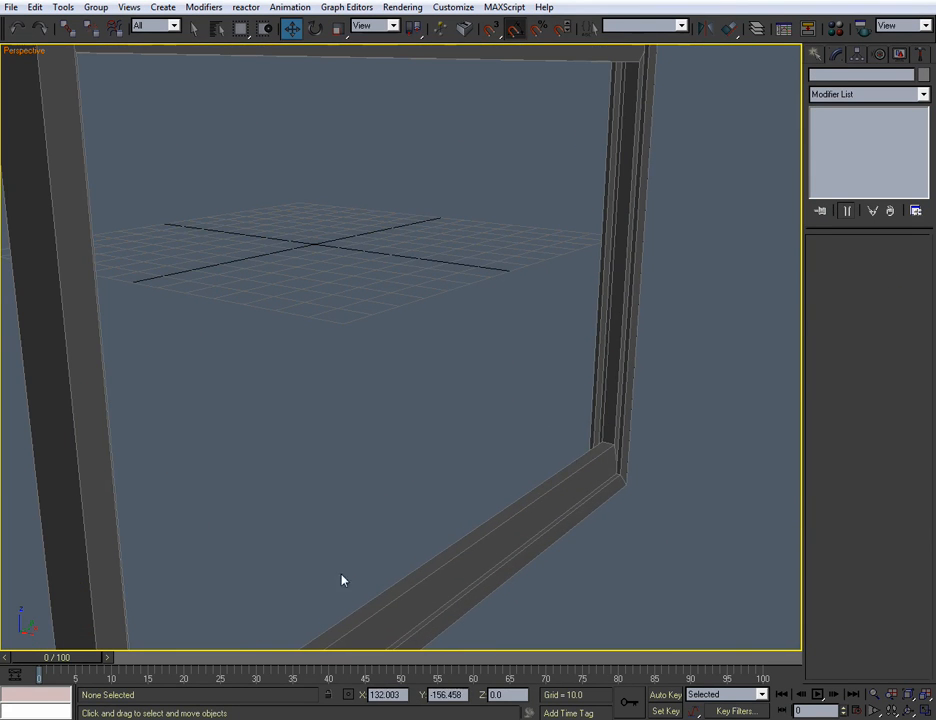
pyautogui.keyDown('alt'); pyautogui.moveTo(604, 203); pyautogui.dragTo(557, 366, button='middle'); pyautogui.keyUp('alt')
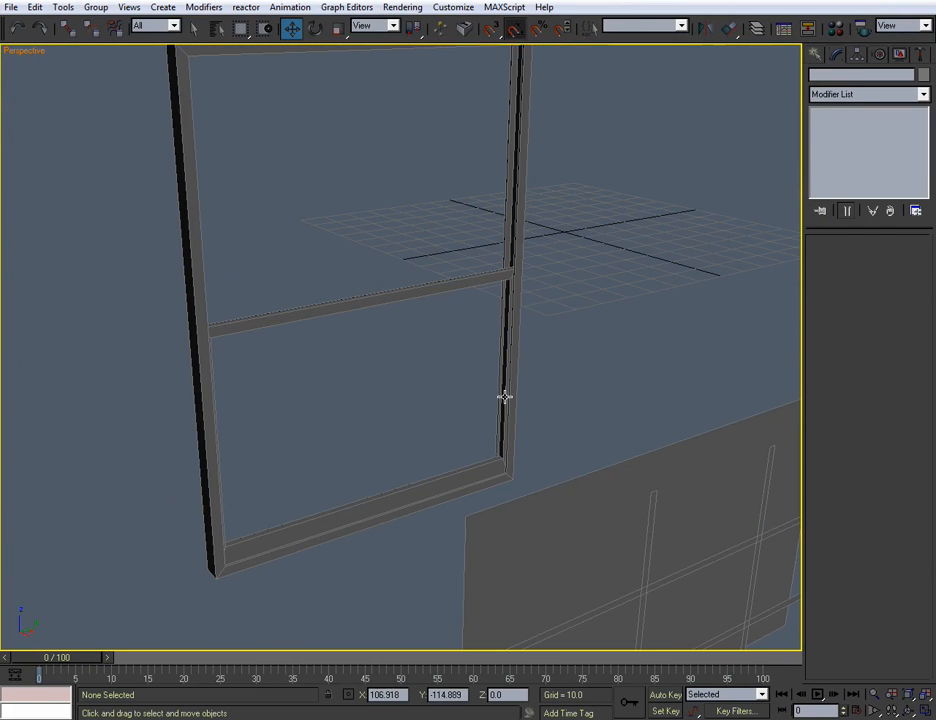
pyautogui.scroll(-6, 505, 397)
pyautogui.scroll(3, 505, 397)
pyautogui.keyDown('alt'); pyautogui.moveTo(505, 403); pyautogui.dragTo(558, 359, button='middle'); pyautogui.keyUp('alt')
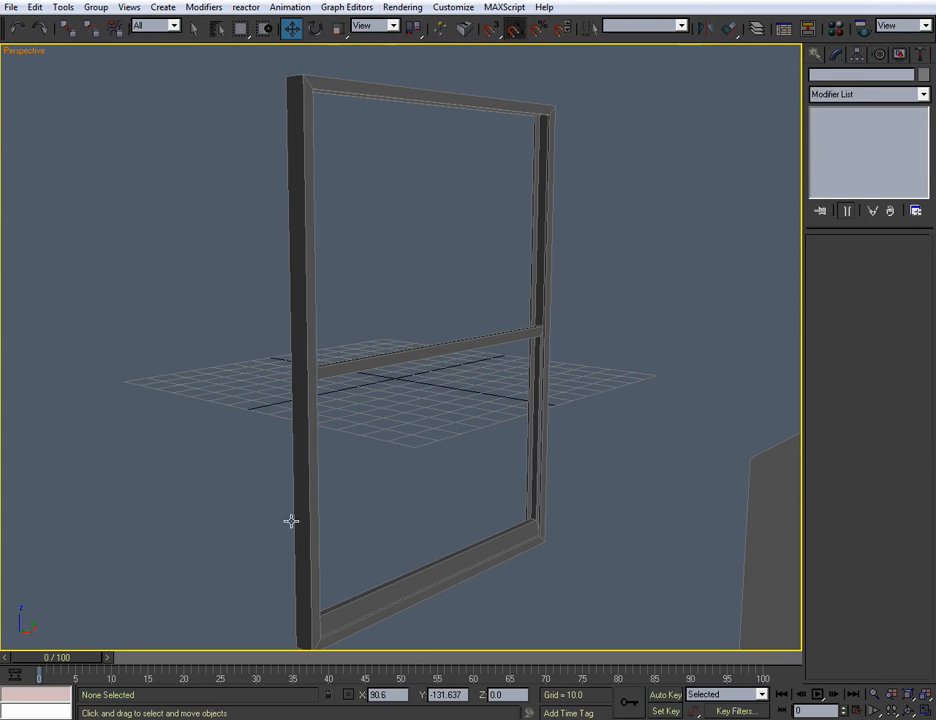
pyautogui.keyDown('alt'); pyautogui.moveTo(560, 119); pyautogui.dragTo(604, 288, button='middle'); pyautogui.keyUp('alt')
pyautogui.moveTo(523, 278); pyautogui.dragTo(560, 288, button='middle')
pyautogui.scroll(3, 555, 287)
pyautogui.moveTo(560, 288); pyautogui.dragTo(461, 293, button='middle')
pyautogui.scroll(-2, 485, 287)
pyautogui.keyDown('alt'); pyautogui.moveTo(503, 340); pyautogui.dragTo(510, 307, button='middle'); pyautogui.keyUp('alt')
pyautogui.scroll(3, 491, 337)
pyautogui.keyDown('alt'); pyautogui.moveTo(428, 291); pyautogui.dragTo(434, 291, button='middle'); pyautogui.keyUp('alt')
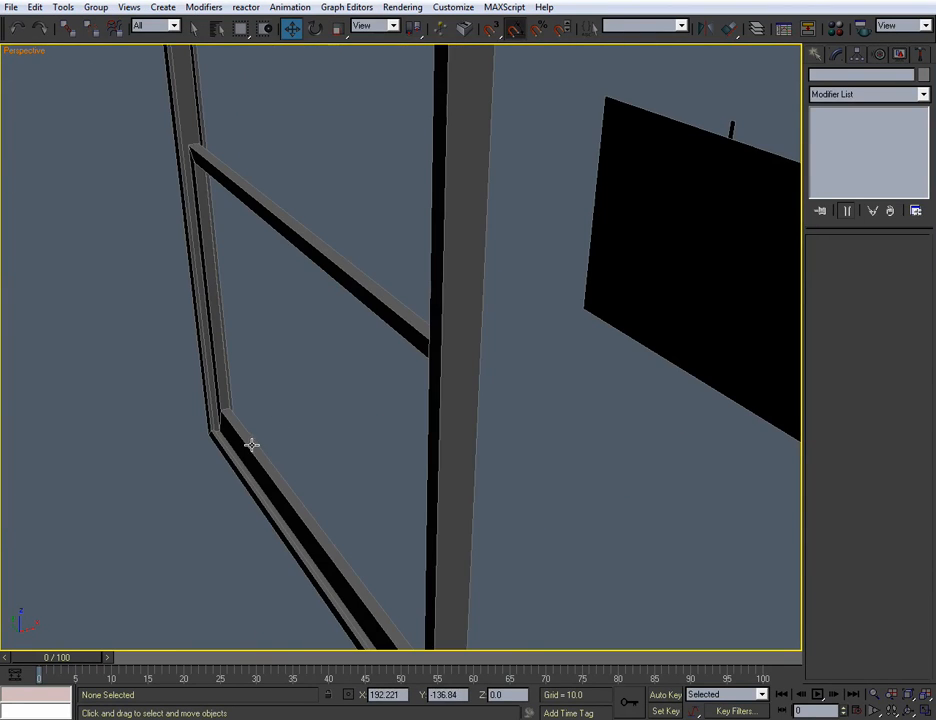
pyautogui.keyDown('alt'); pyautogui.moveTo(251, 445); pyautogui.dragTo(246, 456, button='middle'); pyautogui.keyUp('alt')
pyautogui.keyDown('alt'); pyautogui.moveTo(409, 348); pyautogui.dragTo(324, 338, button='middle'); pyautogui.keyUp('alt')
pyautogui.keyDown('alt'); pyautogui.moveTo(445, 339); pyautogui.dragTo(346, 283, button='middle'); pyautogui.keyUp('alt')
pyautogui.scroll(2, 420, 328)
pyautogui.scroll(-2, 346, 283)
# Rename the sash object W_frame_01 and add a suffix to the grid object's W_Grid_ name.
pyautogui.click(393, 205)
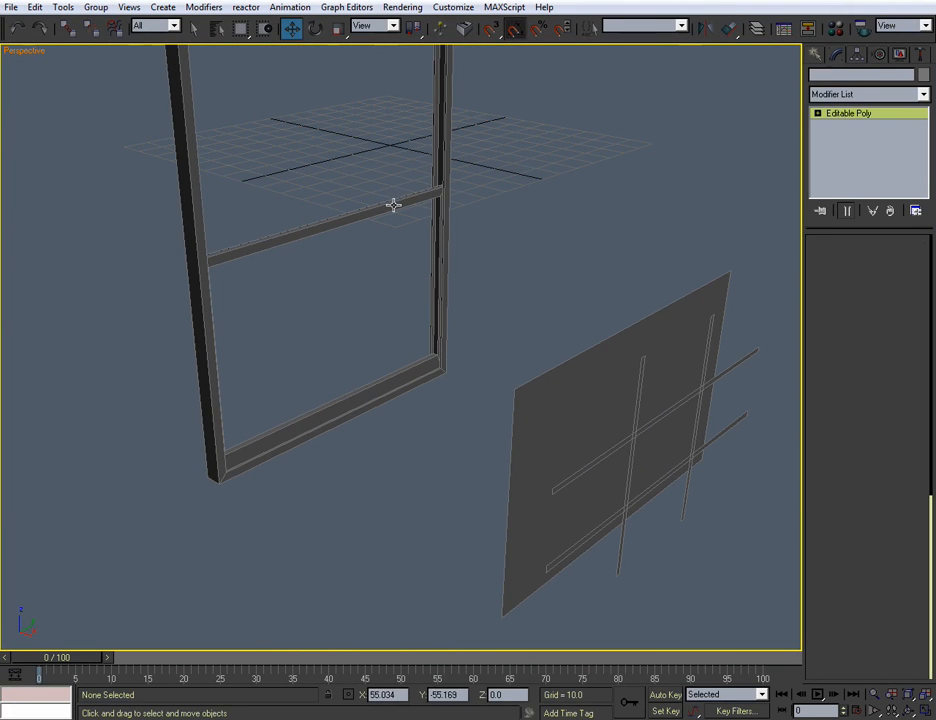
pyautogui.write('W_')
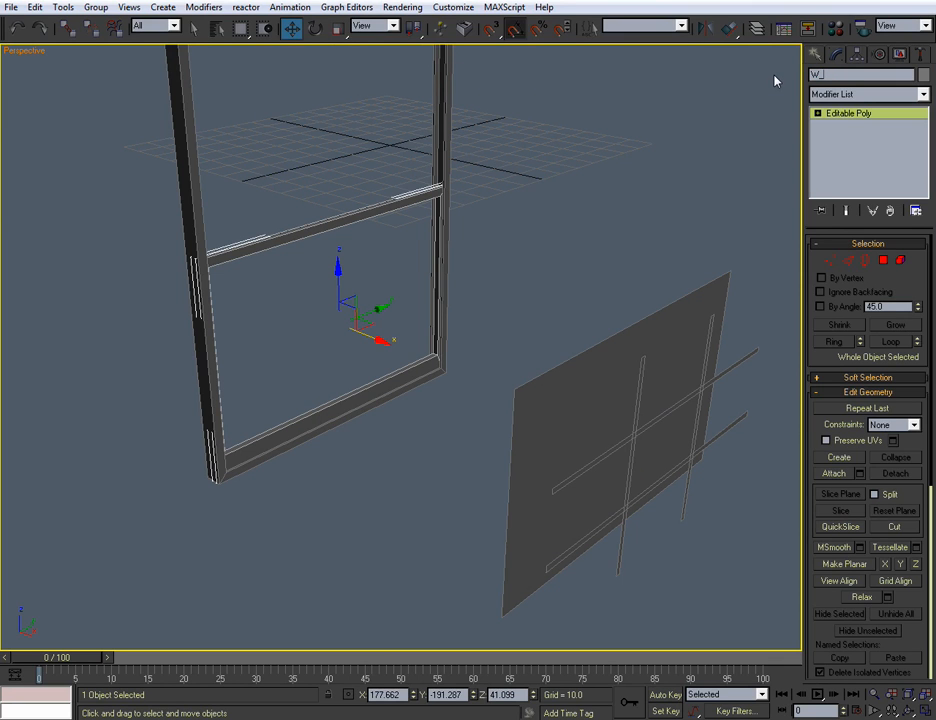
pyautogui.write('frame_01')
pyautogui.click(752, 347)
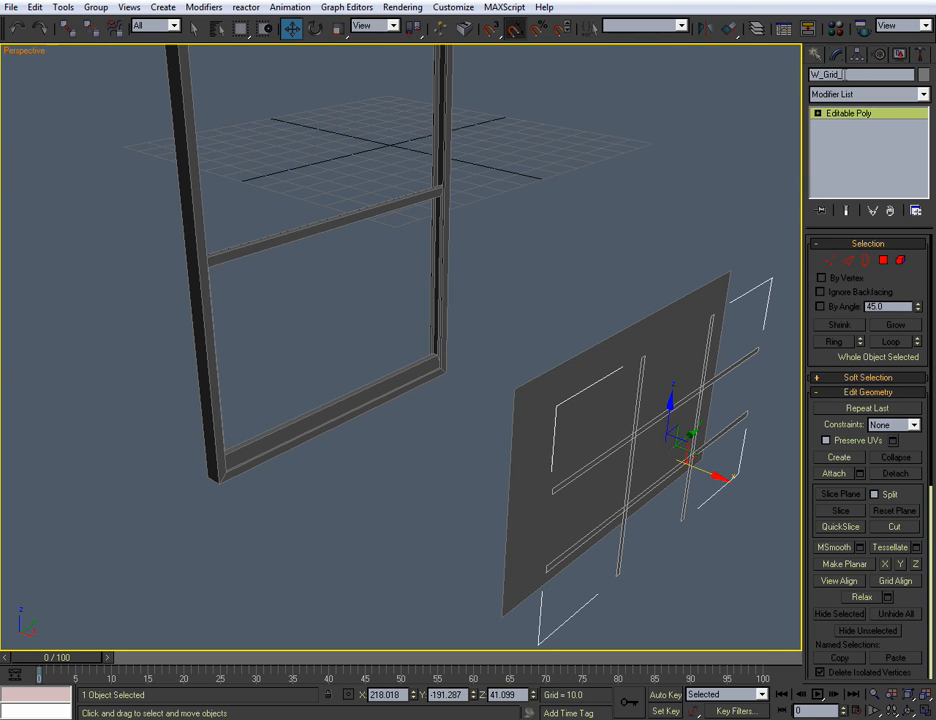
# Select the W_Glass_01 pane standing between the window and the grid.
pyautogui.click(664, 324)
pyautogui.keyDown('alt'); pyautogui.moveTo(593, 299); pyautogui.dragTo(612, 288, button='middle'); pyautogui.keyUp('alt')
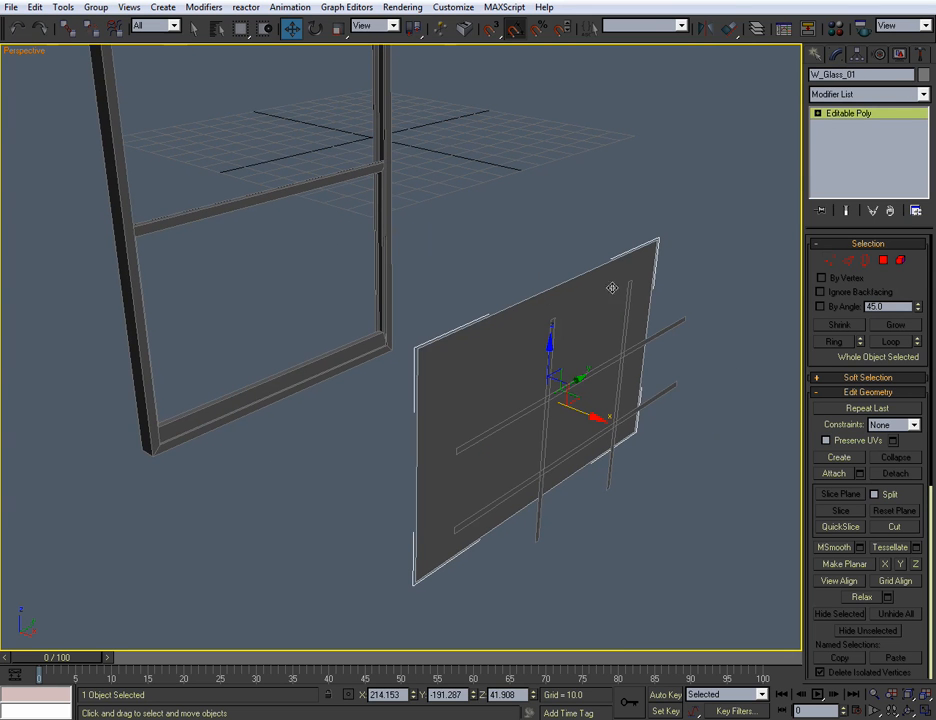
pyautogui.keyDown('alt'); pyautogui.moveTo(510, 305); pyautogui.dragTo(525, 300, button='middle'); pyautogui.keyUp('alt')
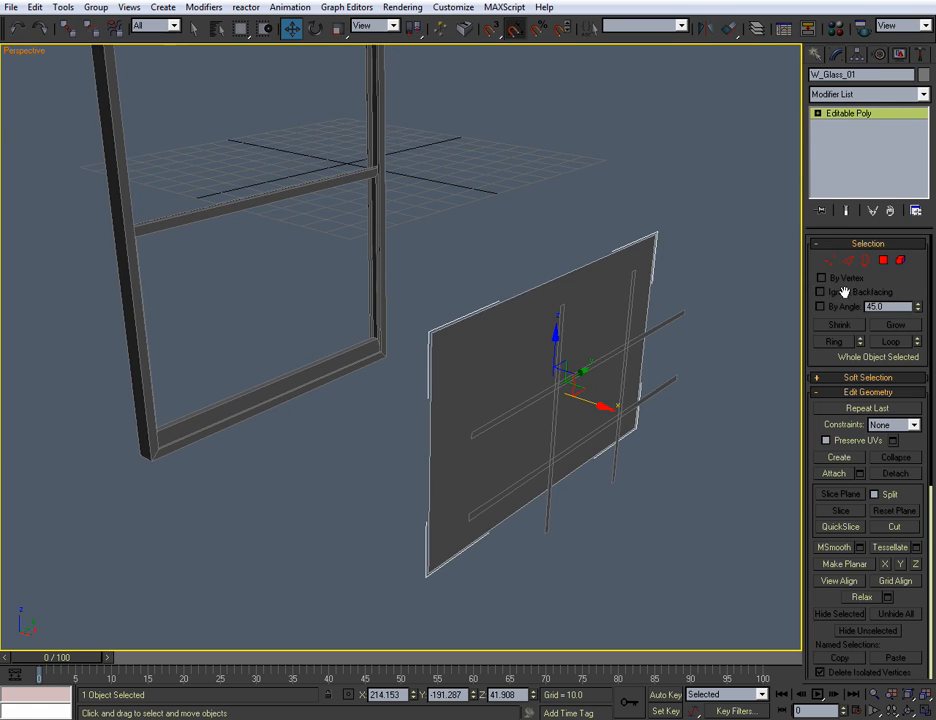
pyautogui.click(883, 260)
pyautogui.click(578, 332)
pyautogui.scroll(4, 578, 332)
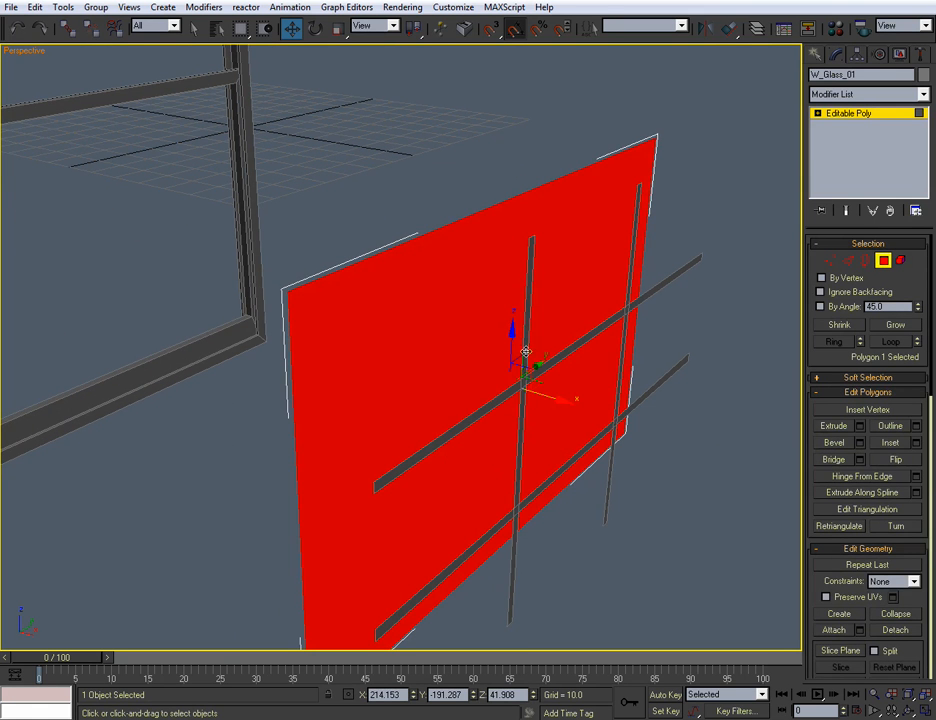
pyautogui.click(883, 261)
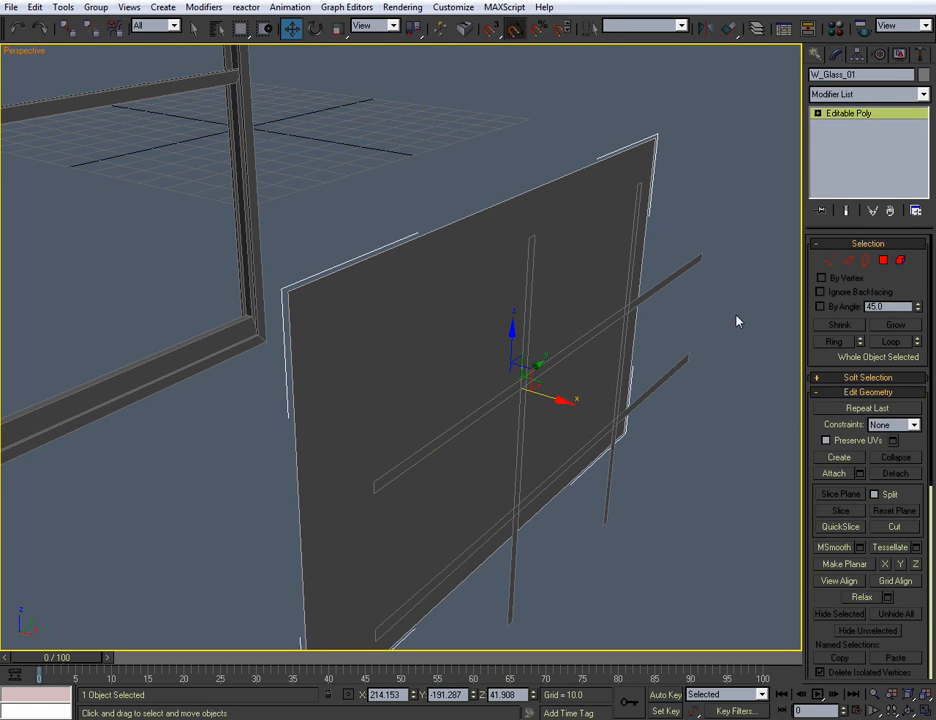
pyautogui.click(849, 92)
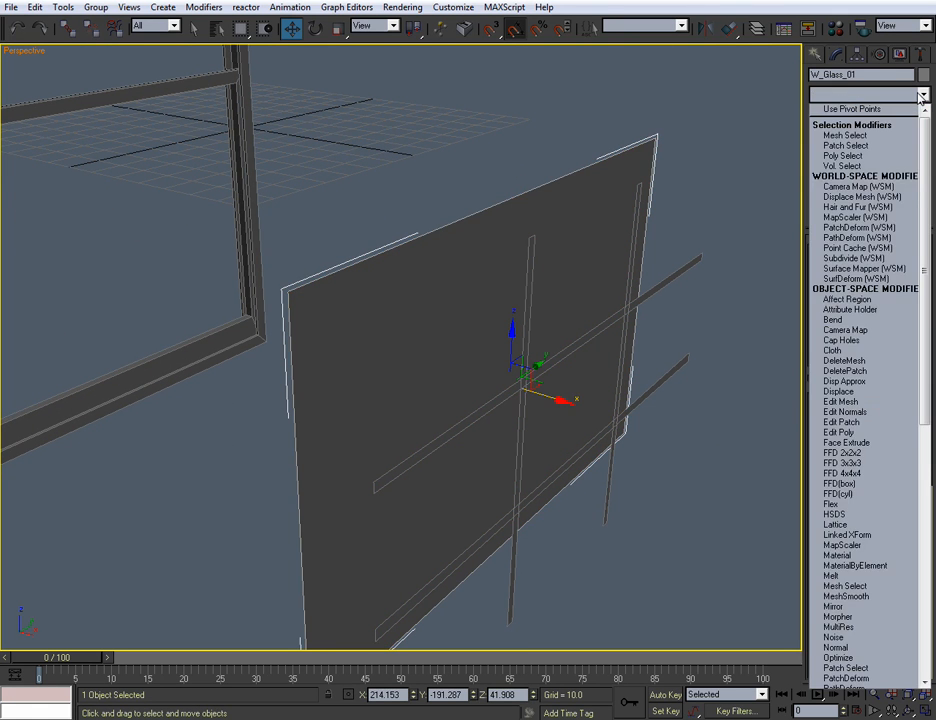
pyautogui.scroll(-3, 930, 233)
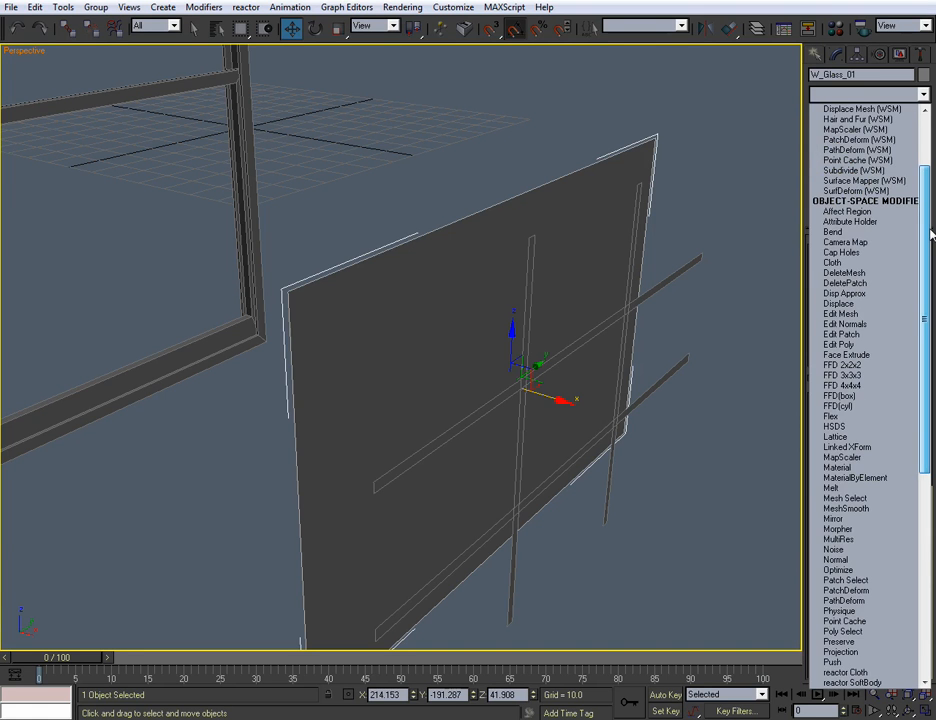
pyautogui.click(730, 170)
# Extrude the glass pane's front polygon as a group by a height of 0.5, and leave polygon editing.
pyautogui.press('4')
pyautogui.click(600, 213)
pyautogui.keyDown('alt'); pyautogui.moveTo(600, 213); pyautogui.dragTo(547, 208, button='middle'); pyautogui.keyUp('alt')
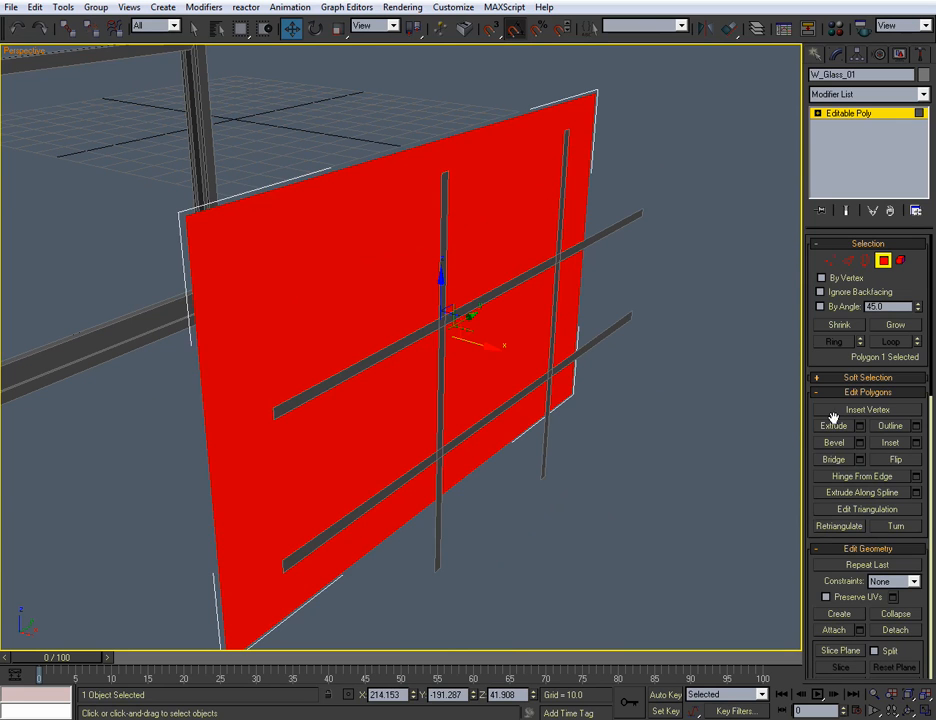
pyautogui.click(861, 428)
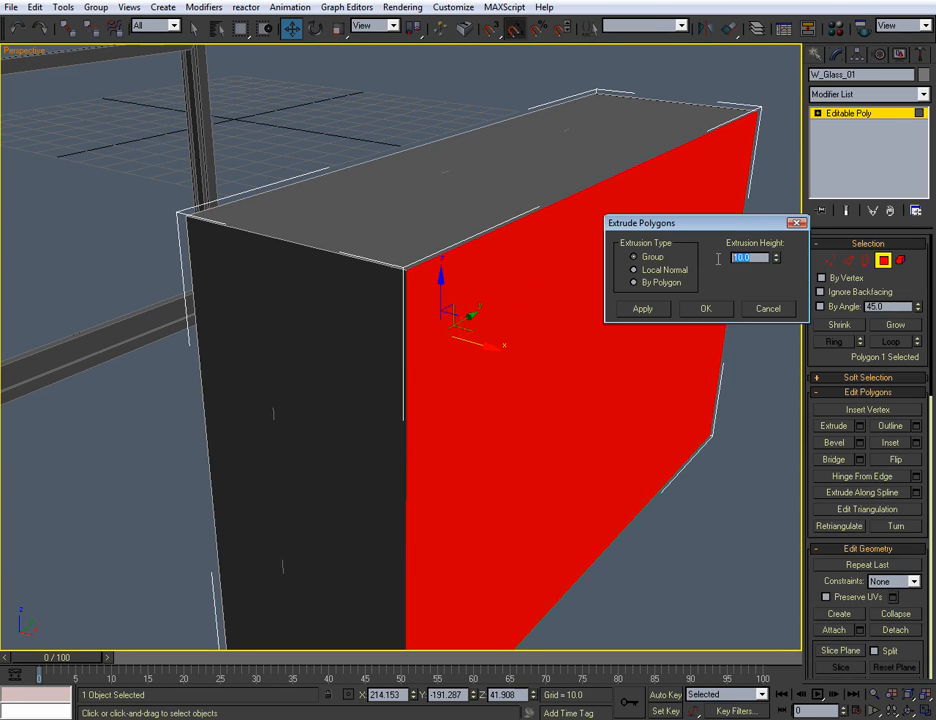
pyautogui.press('Return')
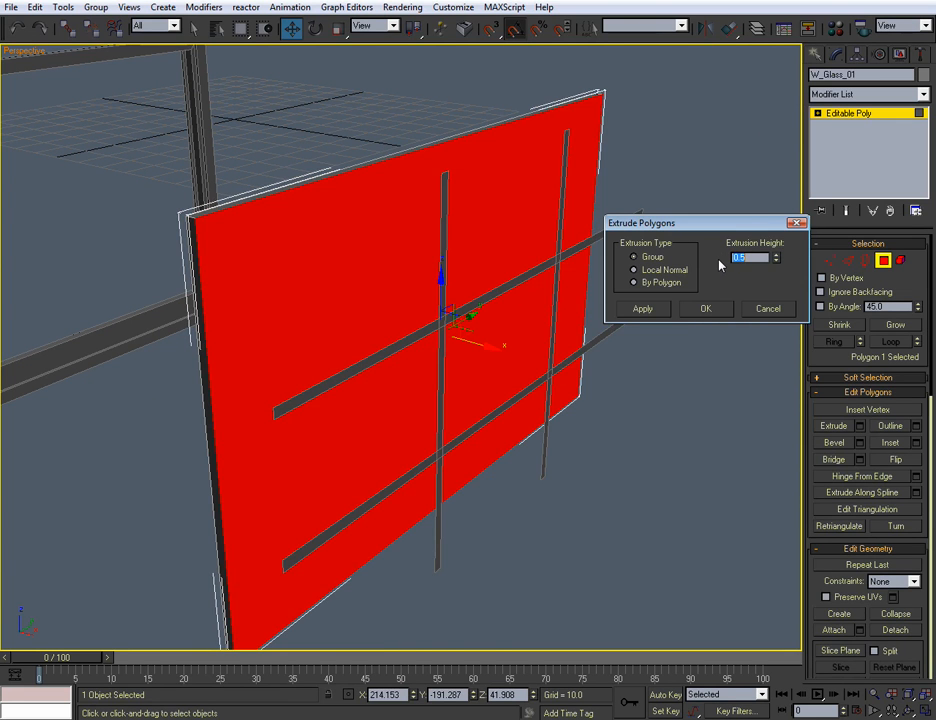
pyautogui.click(710, 310)
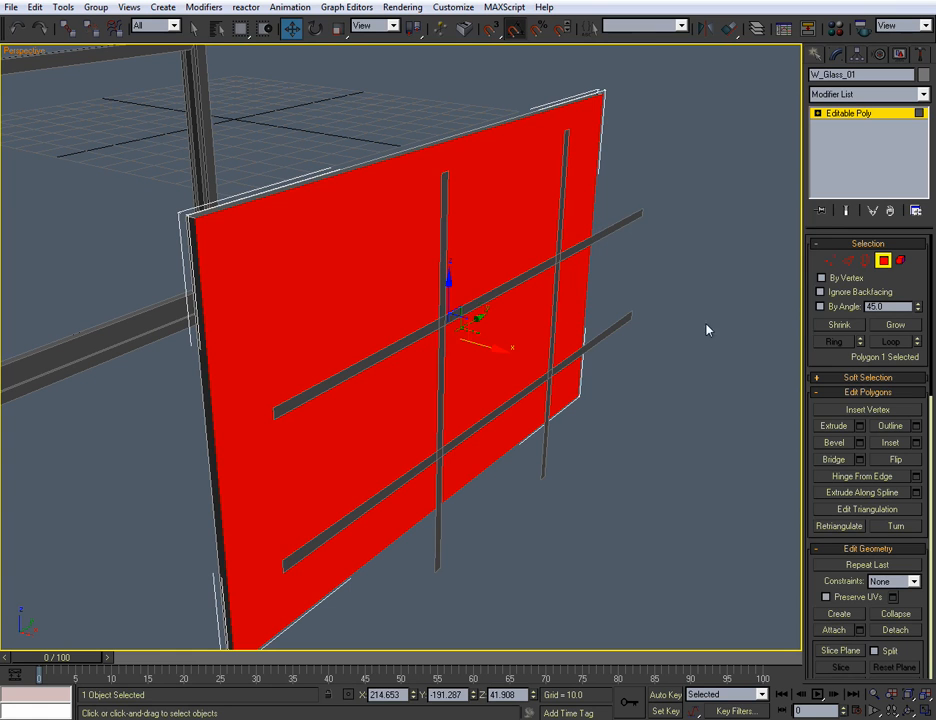
pyautogui.click(884, 261)
# Move the thickened glass pane along X into the lower sash, to about X 177, and check its placement in the Front view.
pyautogui.click(592, 408)
pyautogui.keyDown('alt'); pyautogui.moveTo(592, 408); pyautogui.dragTo(611, 407, button='middle'); pyautogui.keyUp('alt')
pyautogui.click(473, 190)
pyautogui.scroll(-6, 449, 267)
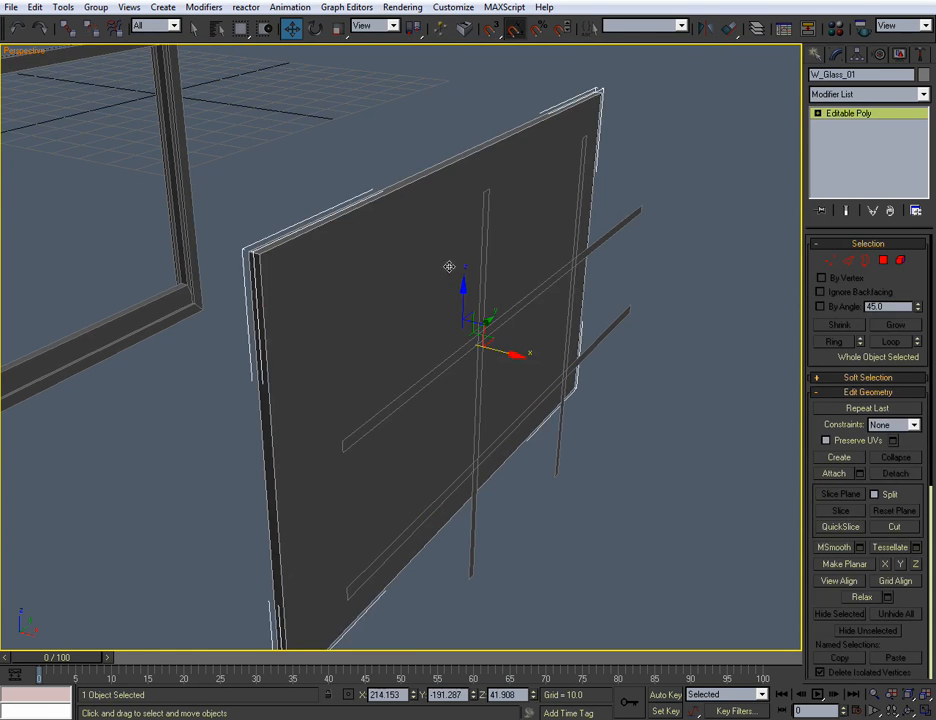
pyautogui.moveTo(616, 370); pyautogui.dragTo(302, 347)
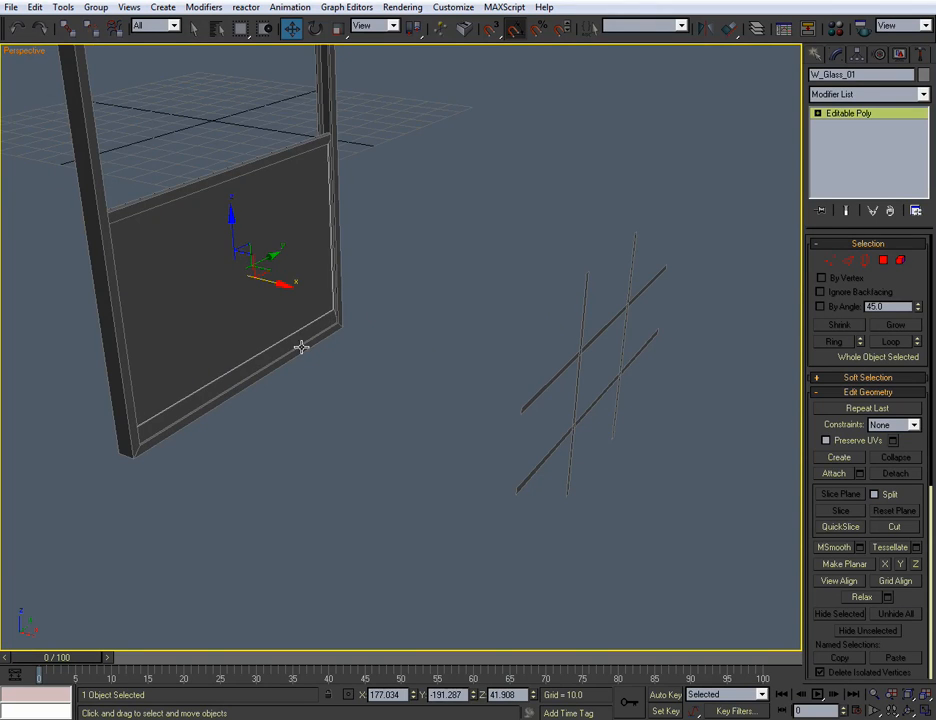
pyautogui.press('f')
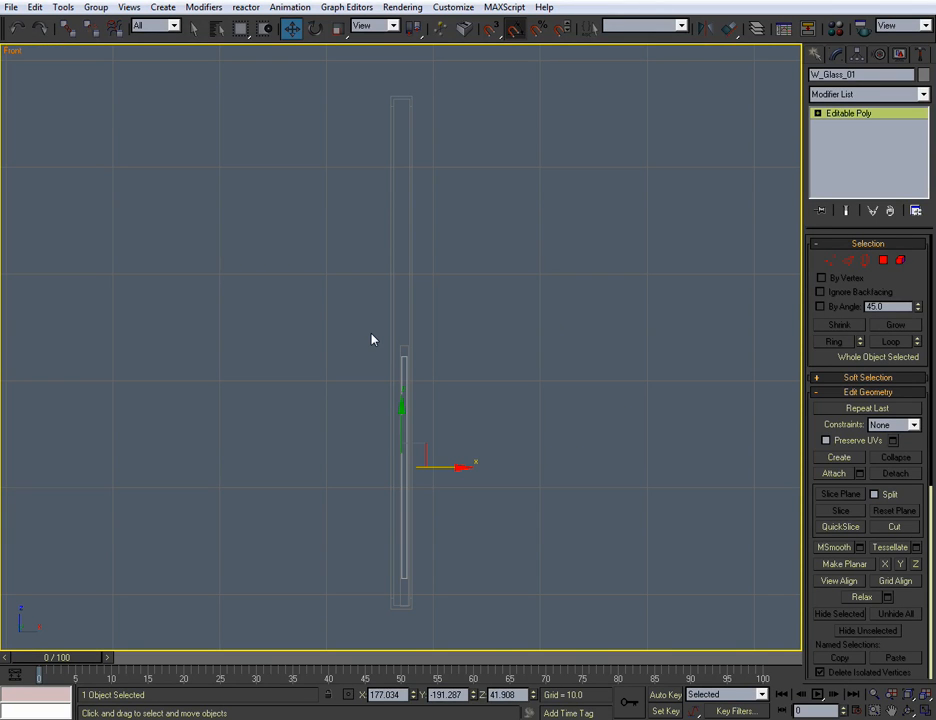
pyautogui.hotkey('alt', 'w')
pyautogui.rightClick(462, 412)
pyautogui.hotkey('alt', 'w')
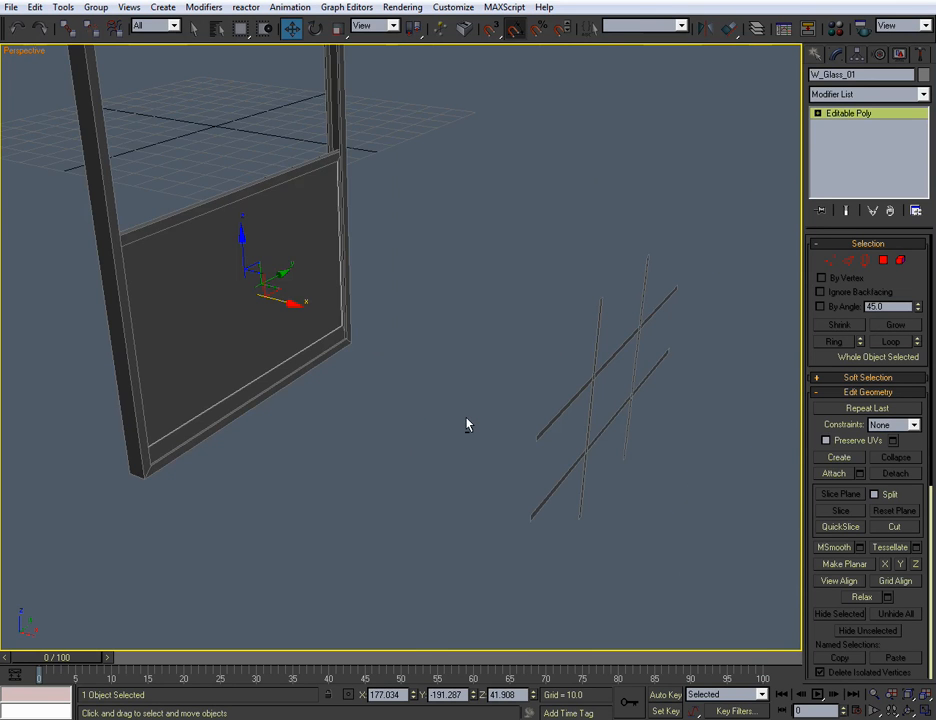
# Move the glass pane out of the sash to about X 199 and cap the open border on its back.
pyautogui.press('z')
pyautogui.keyDown('alt'); pyautogui.moveTo(466, 425); pyautogui.dragTo(531, 361, button='middle'); pyautogui.keyUp('alt')
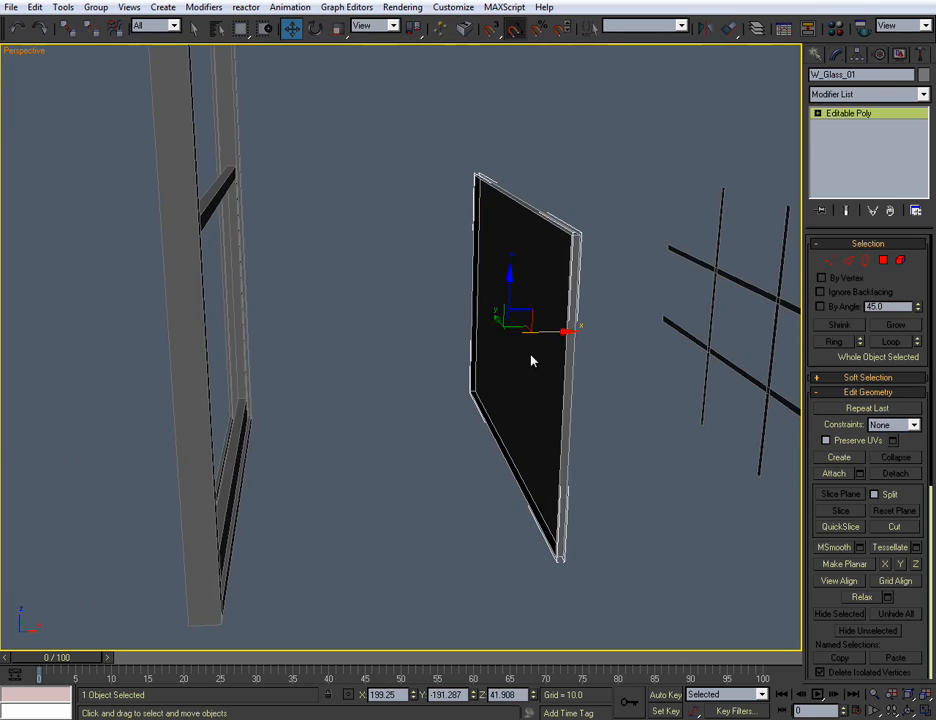
pyautogui.click(867, 260)
pyautogui.click(539, 255)
pyautogui.keyDown('alt'); pyautogui.moveTo(539, 255); pyautogui.dragTo(541, 317, button='middle'); pyautogui.keyUp('alt')
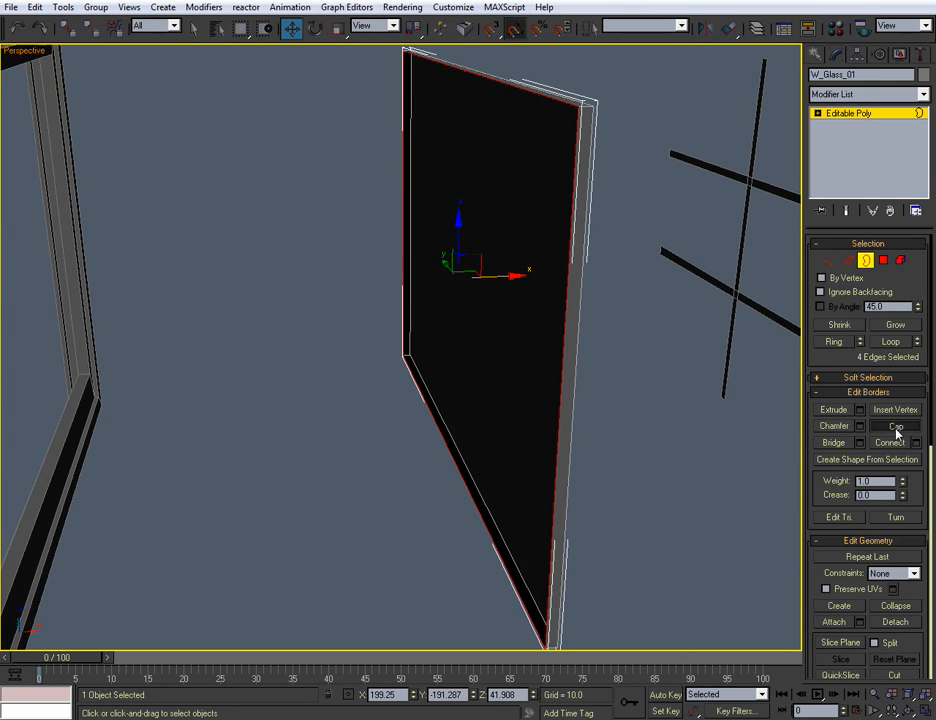
pyautogui.click(866, 260)
# Move the capped glass pane along X back into the lower sash, to about X 177.07.
pyautogui.click(594, 313)
pyautogui.click(590, 310)
pyautogui.keyDown('alt'); pyautogui.moveTo(590, 310); pyautogui.dragTo(539, 316, button='middle'); pyautogui.keyUp('alt')
pyautogui.moveTo(488, 302); pyautogui.dragTo(200, 340)
pyautogui.keyDown('alt'); pyautogui.moveTo(207, 340); pyautogui.dragTo(350, 390, button='middle'); pyautogui.keyUp('alt')
pyautogui.scroll(2, 350, 390)
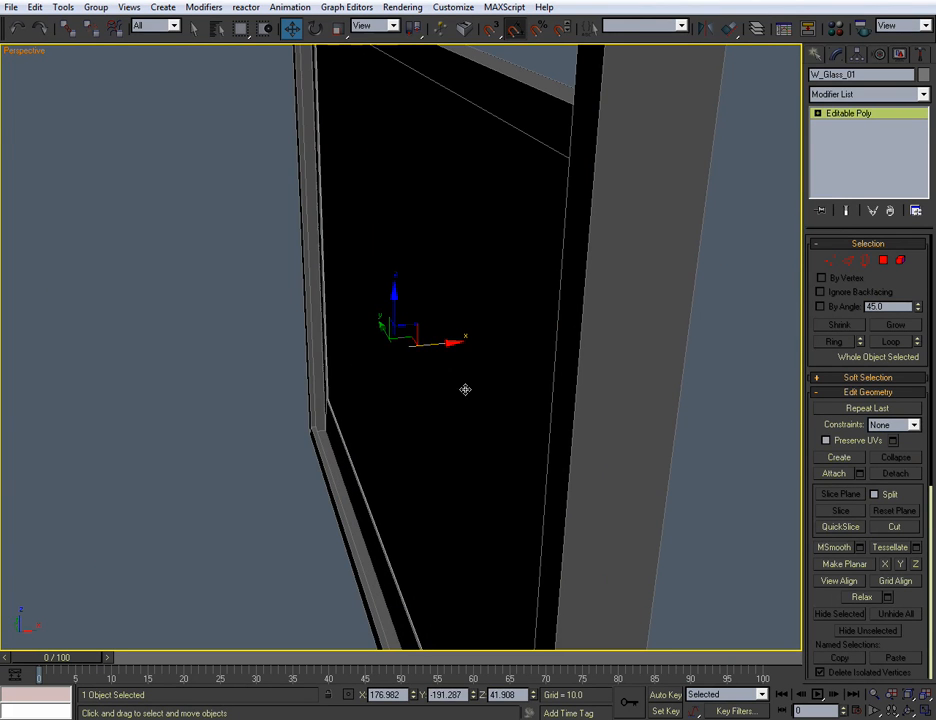
pyautogui.moveTo(449, 341); pyautogui.dragTo(451, 343)
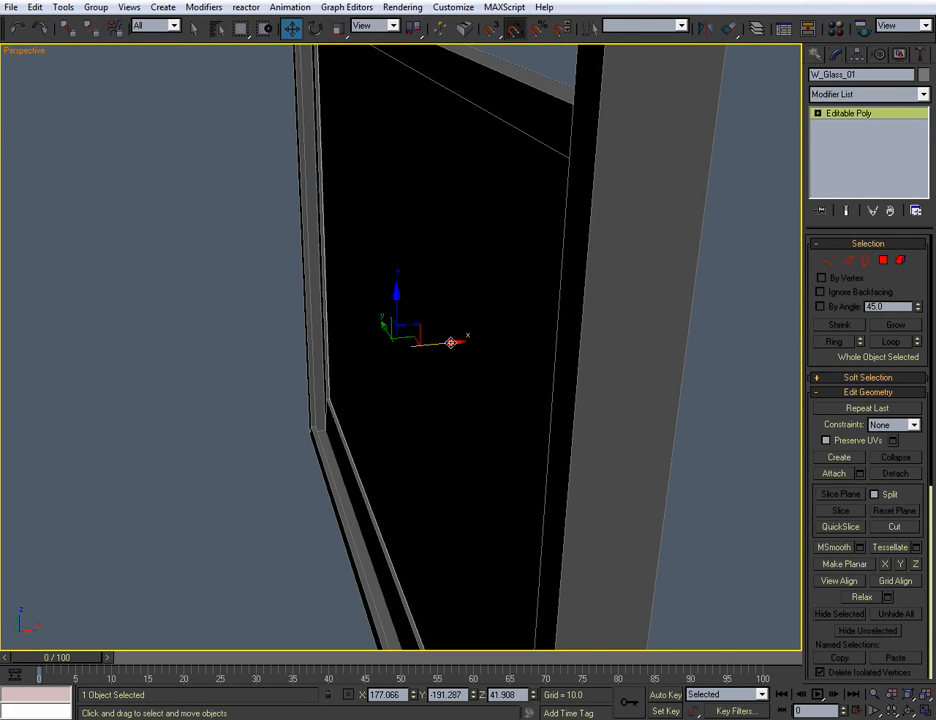
# Fine-tune the glass pane's depth within the sash in the Top view, to about X 177.04.
pyautogui.hotkey('alt', 'w')
pyautogui.click(253, 284)
pyautogui.hotkey('alt', 'w')
pyautogui.scroll(2, 299, 391)
pyautogui.moveTo(298, 314); pyautogui.dragTo(340, 335, button='middle')
pyautogui.scroll(2, 320, 390)
pyautogui.scroll(-2, 340, 335)
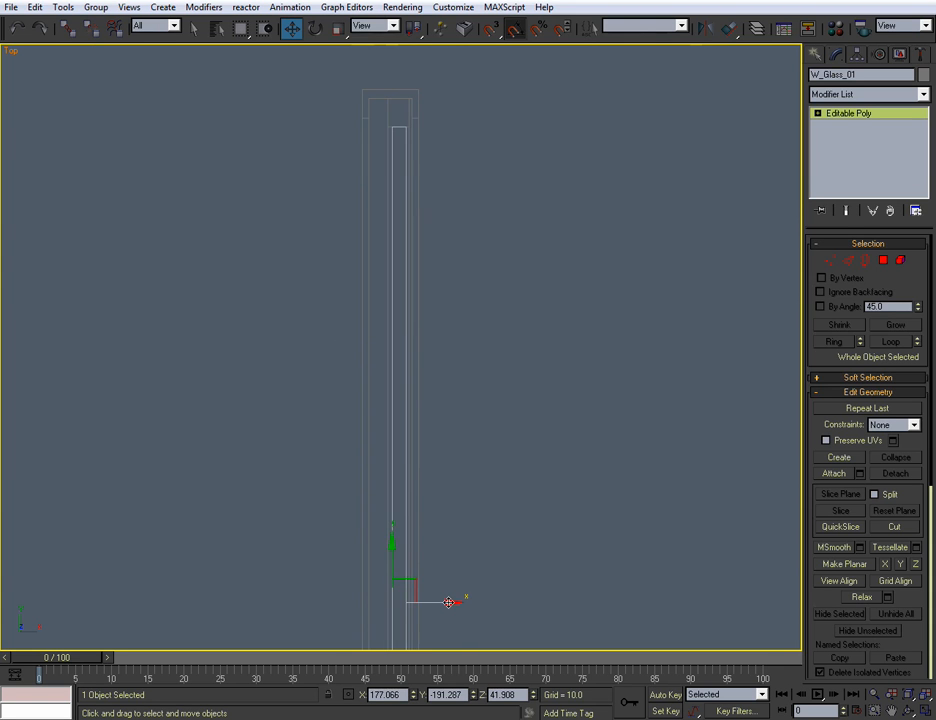
pyautogui.scroll(-3, 466, 501)
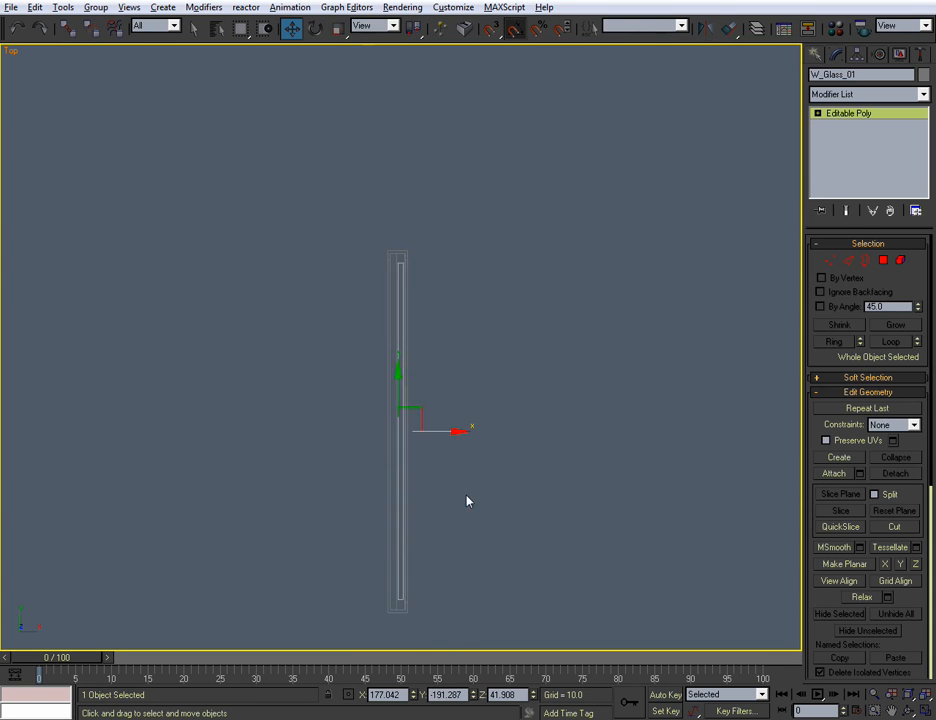
# Inspect the seated glass pane and the surrounding sash in perspective.
pyautogui.hotkey('alt', 'w')
pyautogui.scroll(-3, 500, 517)
pyautogui.hotkey('alt', 'w')
pyautogui.keyDown('alt'); pyautogui.moveTo(499, 517); pyautogui.dragTo(406, 478, button='middle'); pyautogui.keyUp('alt')
pyautogui.scroll(-2, 395, 499)
pyautogui.click(401, 173)
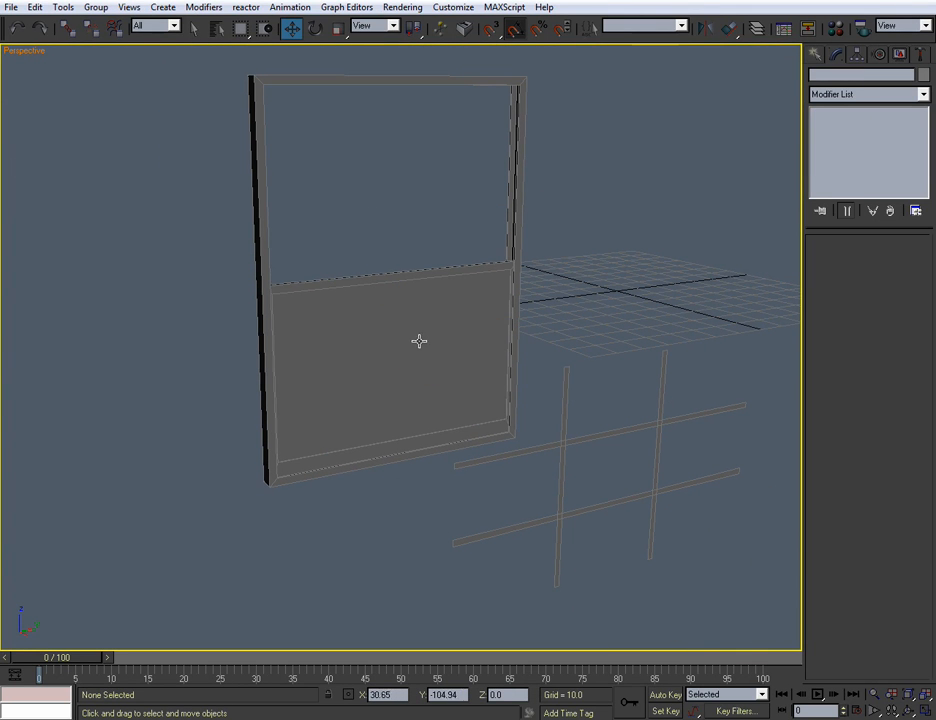
pyautogui.scroll(4, 422, 343)
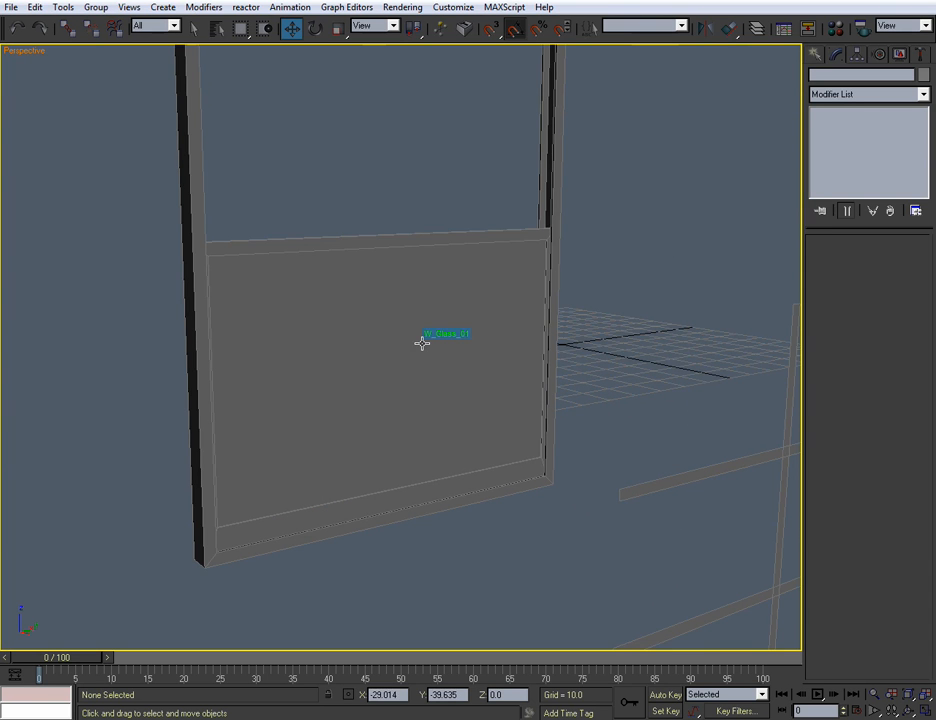
pyautogui.keyDown('alt'); pyautogui.moveTo(422, 349); pyautogui.dragTo(403, 365, button='middle'); pyautogui.keyUp('alt')
pyautogui.click(372, 311)
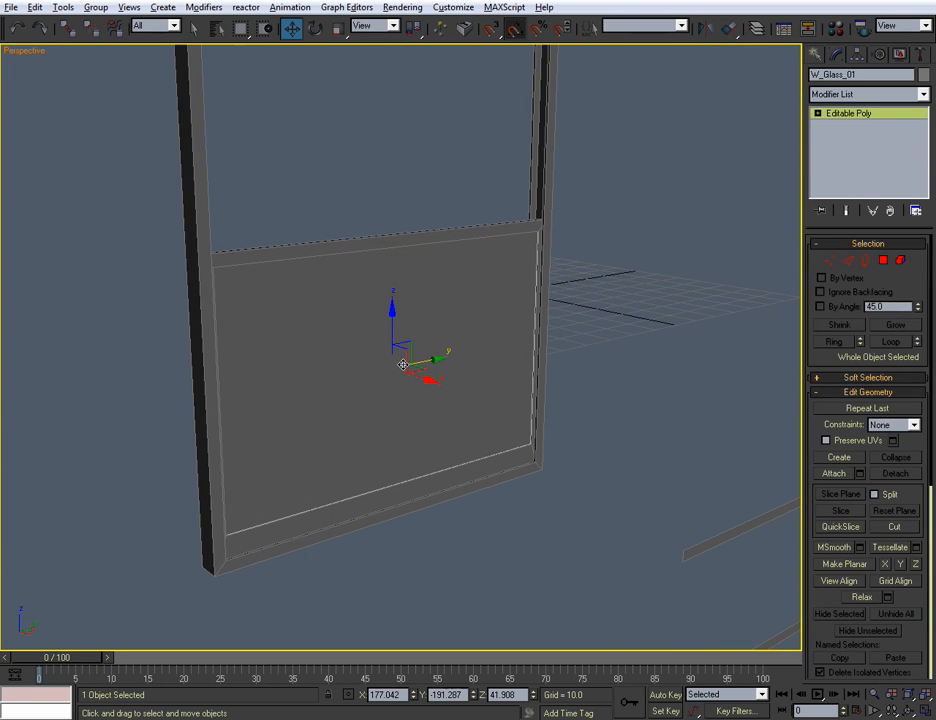
pyautogui.click(600, 359)
pyautogui.keyDown('alt'); pyautogui.moveTo(600, 359); pyautogui.dragTo(658, 382, button='middle'); pyautogui.keyUp('alt')
# Extrude all polygons of W_Grid_01 as a group by a height of 0.25.
pyautogui.click(698, 414)
pyautogui.moveTo(698, 414); pyautogui.dragTo(402, 382, button='middle')
pyautogui.scroll(3, 400, 378)
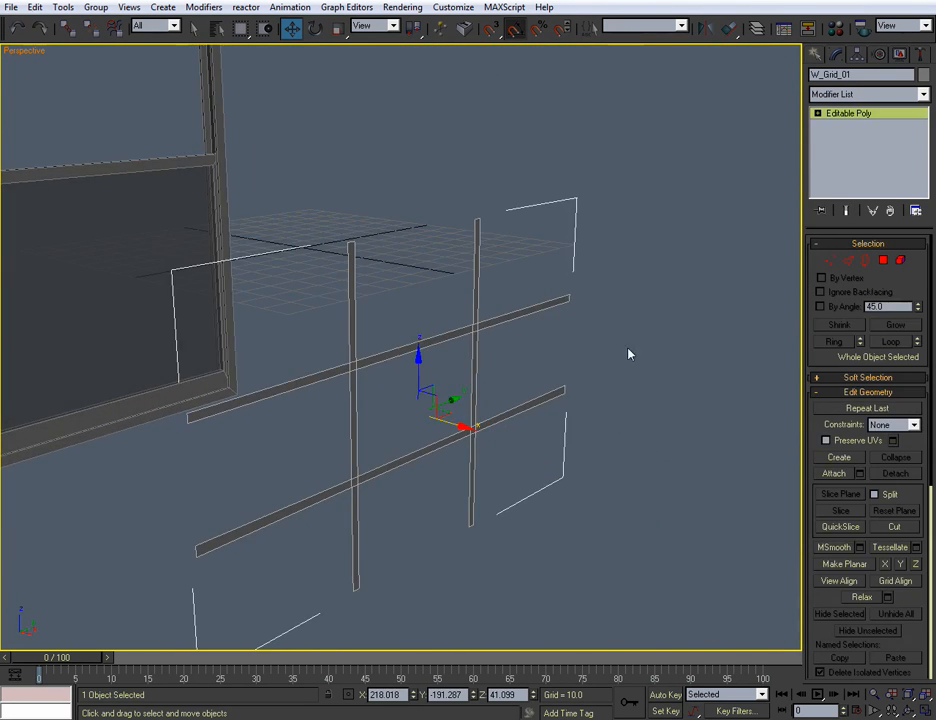
pyautogui.click(883, 260)
pyautogui.scroll(4, 627, 328)
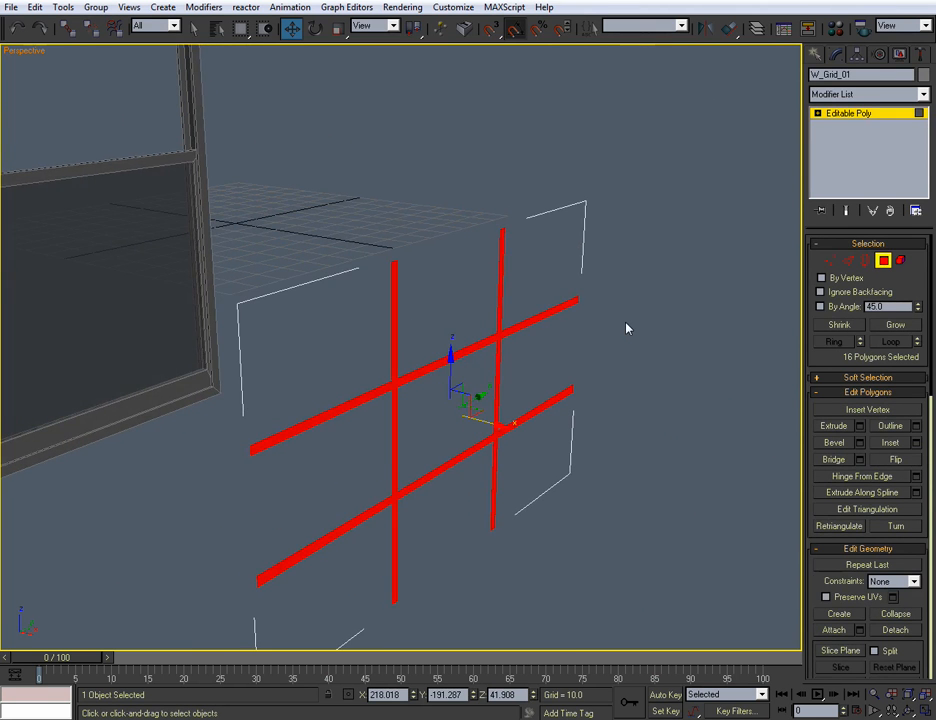
pyautogui.scroll(-4, 627, 328)
pyautogui.moveTo(627, 328)
pyautogui.mouseDown(button='middle')
pyautogui.moveTo(628, 305)
pyautogui.moveTo(617, 320)
pyautogui.mouseUp(button='middle')
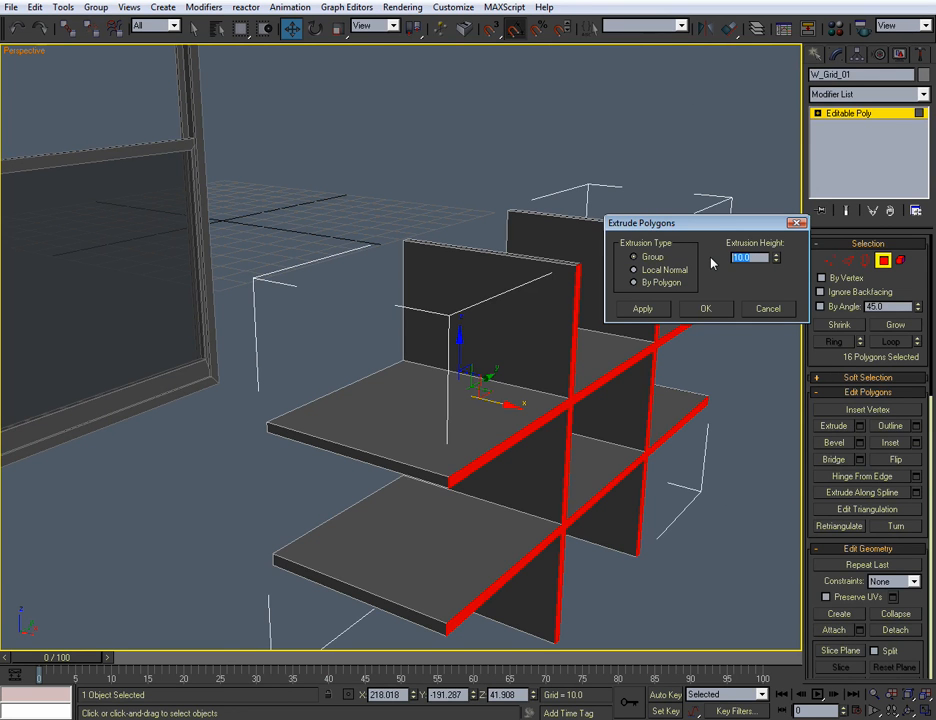
pyautogui.write('2')
pyautogui.press('BackSpace')
pyautogui.write('0.25')
pyautogui.press('Return')
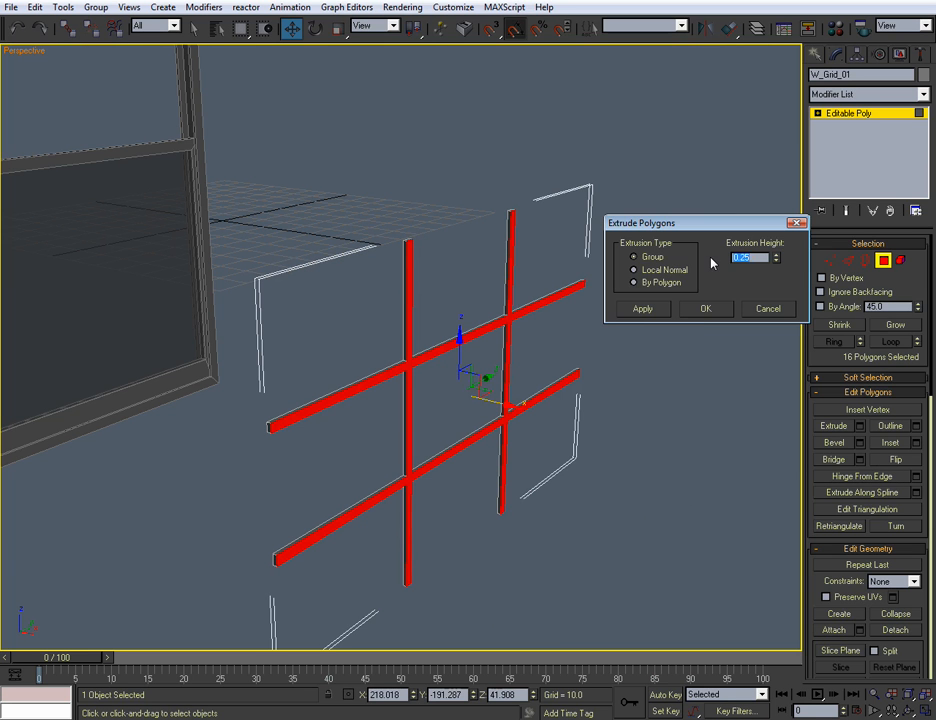
pyautogui.click(718, 311)
# Try to cap the open outer border on the back of the grid.
pyautogui.keyDown('alt'); pyautogui.moveTo(616, 389); pyautogui.dragTo(533, 377, button='middle'); pyautogui.keyUp('alt')
pyautogui.scroll(3, 533, 377)
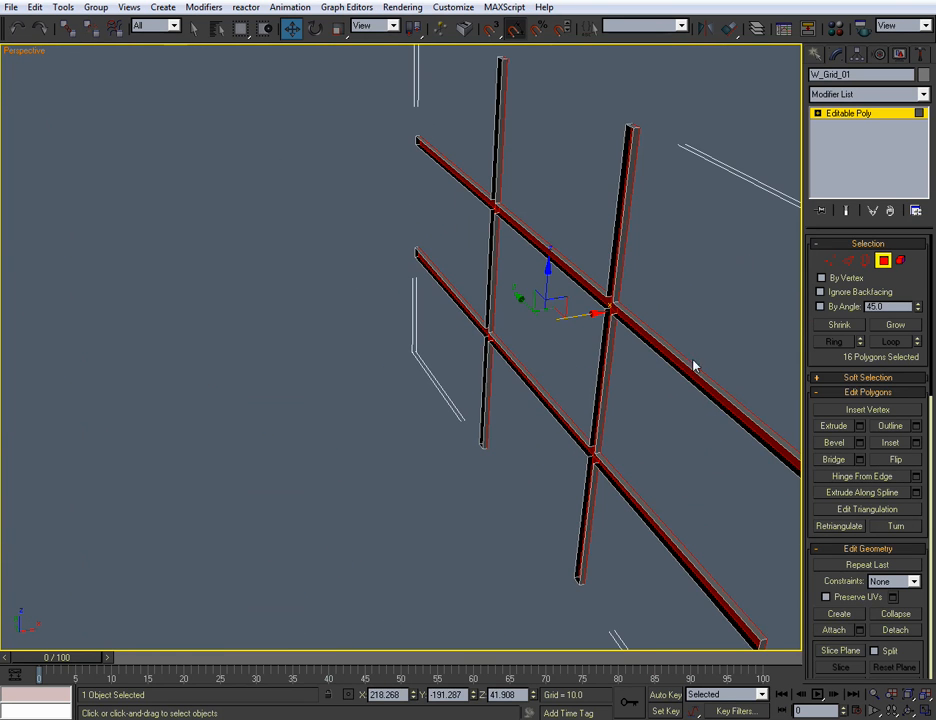
pyautogui.click(866, 260)
pyautogui.scroll(3, 620, 340)
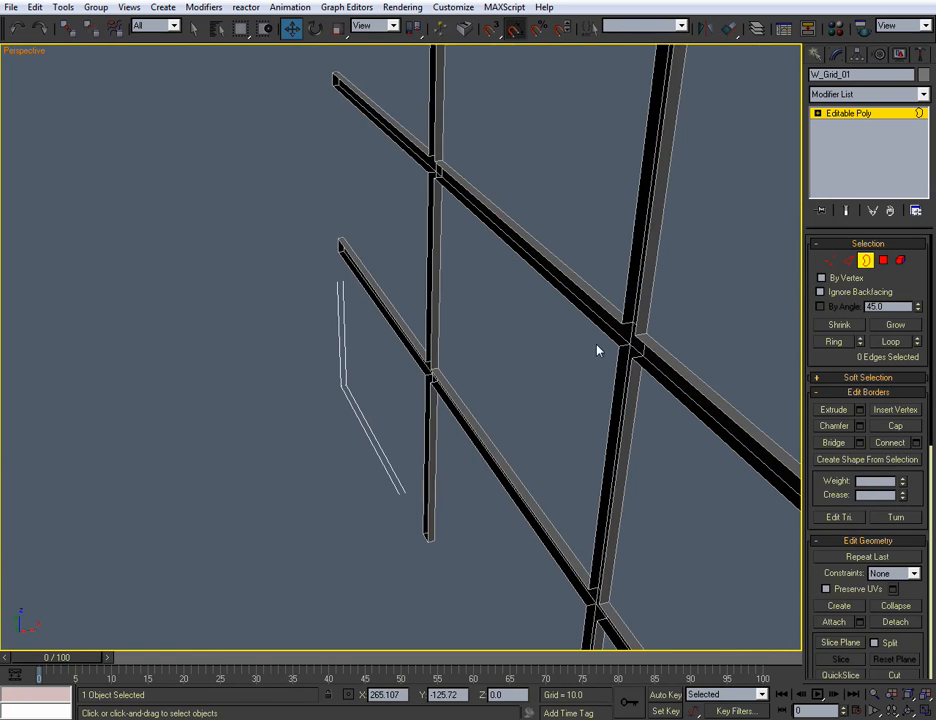
pyautogui.click(640, 293)
pyautogui.moveTo(640, 293)
pyautogui.keyDown('alt'); pyautogui.mouseDown(button='middle')
pyautogui.moveTo(612, 313)
pyautogui.moveTo(626, 306)
pyautogui.mouseUp(button='middle'); pyautogui.keyUp('alt')
pyautogui.click(896, 426)
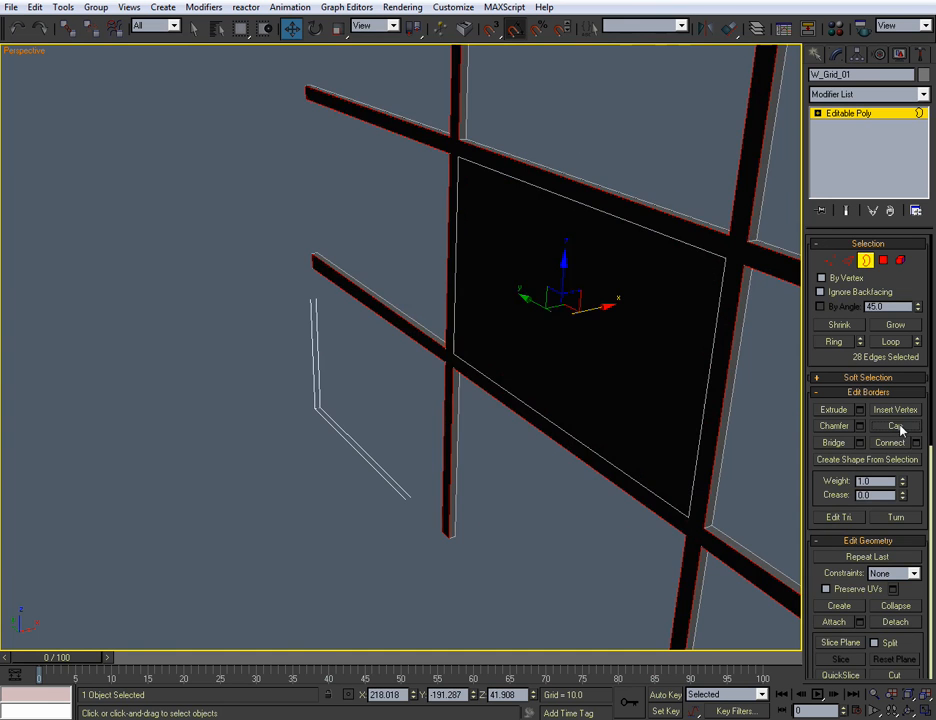
# Delete the cap polygon that covers the back of the grid and its central opening.
pyautogui.keyDown('alt'); pyautogui.moveTo(627, 399); pyautogui.dragTo(883, 291, button='middle'); pyautogui.keyUp('alt')
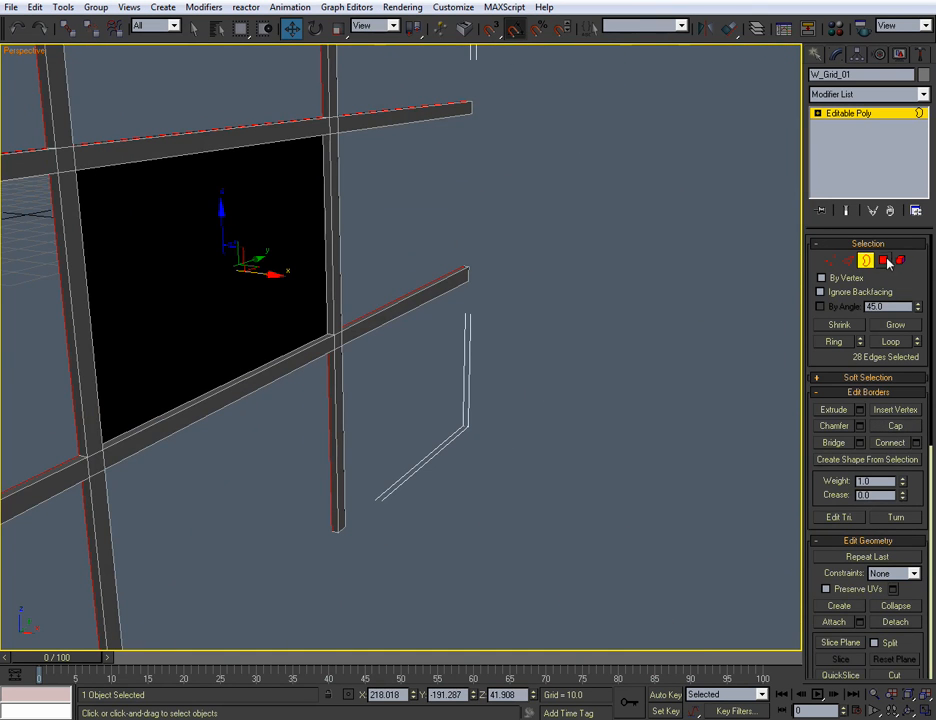
pyautogui.click(883, 260)
pyautogui.click(238, 286)
pyautogui.keyDown('alt'); pyautogui.moveTo(238, 286); pyautogui.dragTo(360, 314, button='middle'); pyautogui.keyUp('alt')
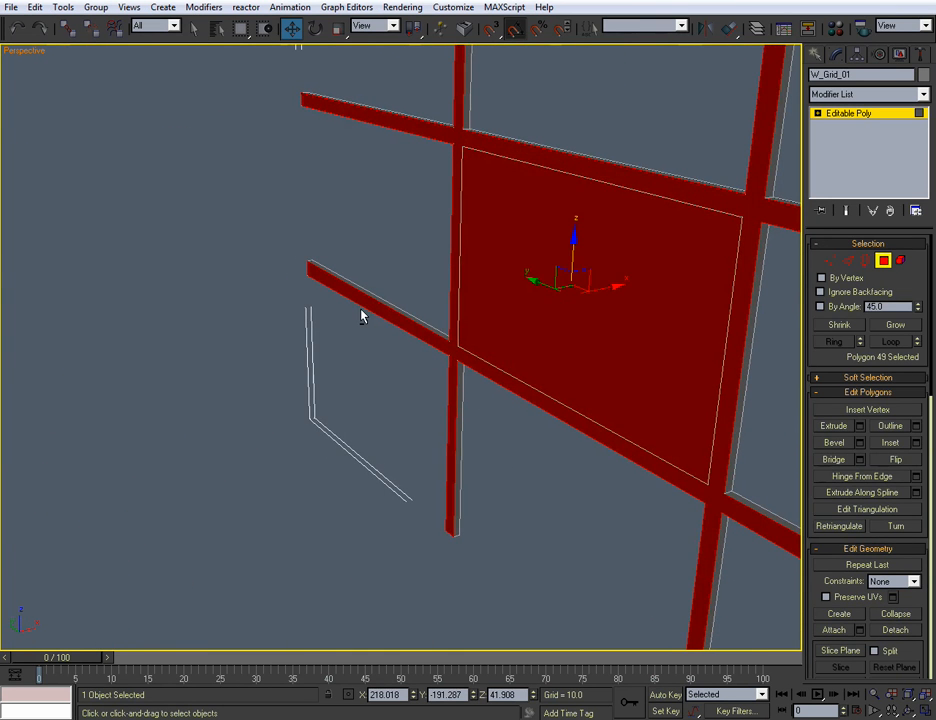
pyautogui.press('Delete')
# Examine the open backs of the grid bars and their intersections.
pyautogui.keyDown('alt'); pyautogui.moveTo(472, 300); pyautogui.dragTo(314, 355, button='middle'); pyautogui.keyUp('alt')
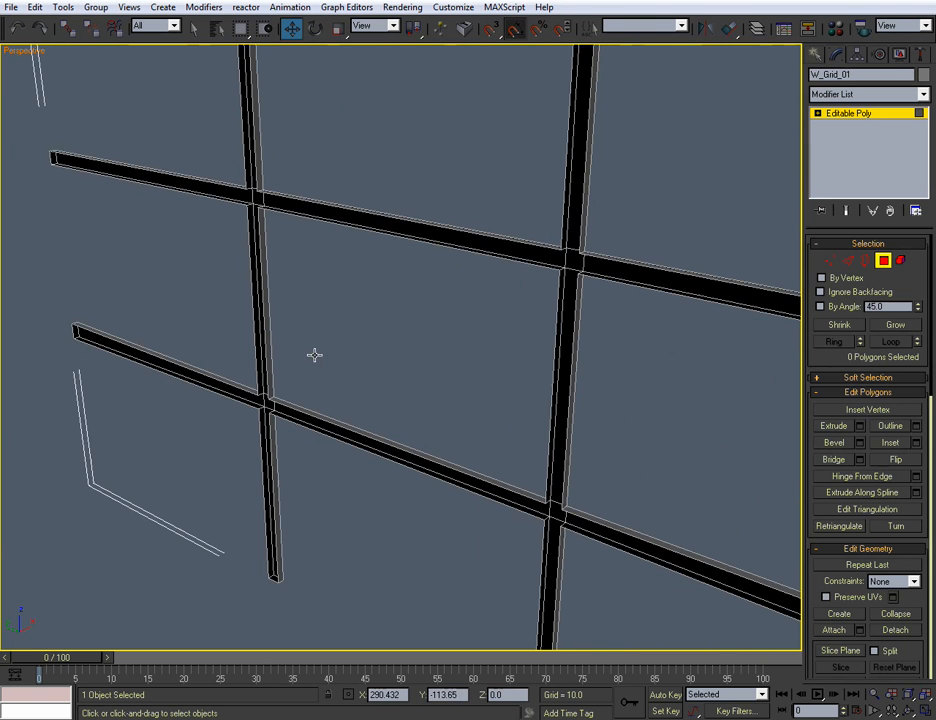
pyautogui.moveTo(379, 355)
pyautogui.keyDown('alt'); pyautogui.mouseDown(button='middle')
pyautogui.moveTo(397, 345)
pyautogui.moveTo(386, 356)
pyautogui.mouseUp(button='middle'); pyautogui.keyUp('alt')
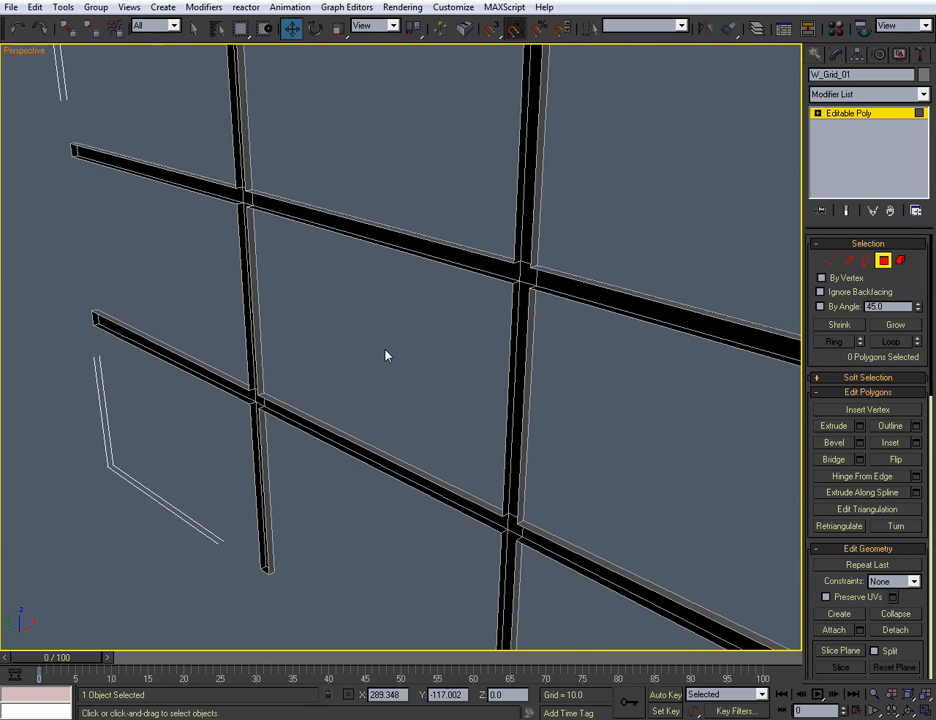
pyautogui.scroll(-5, 386, 355)
pyautogui.keyDown('alt'); pyautogui.moveTo(385, 355); pyautogui.dragTo(441, 412, button='middle'); pyautogui.keyUp('alt')
pyautogui.scroll(2, 424, 369)
pyautogui.scroll(3, 424, 389)
pyautogui.scroll(2, 447, 388)
pyautogui.scroll(-5, 447, 388)
pyautogui.scroll(3, 467, 410)
# Bridge the two open back edges along the upper segment of the grid's first vertical bar, using 1 segment.
pyautogui.press('2')
pyautogui.click(404, 321)
pyautogui.click(413, 340)
pyautogui.scroll(2, 418, 361)
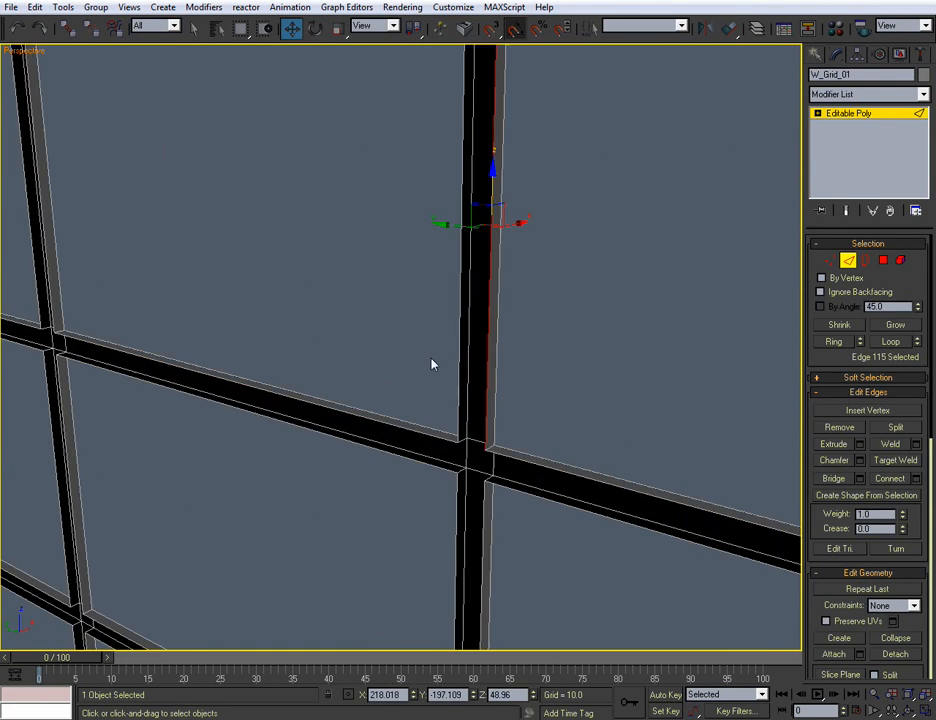
pyautogui.keyDown('ctrl'); pyautogui.click(463, 368); pyautogui.keyUp('ctrl')
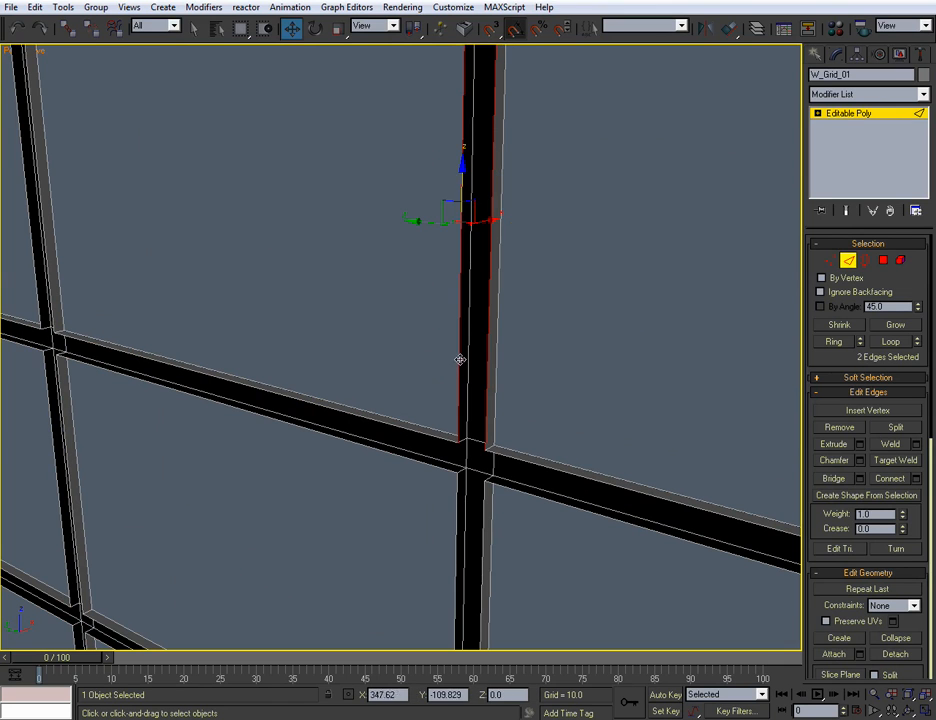
pyautogui.click(858, 479)
pyautogui.moveTo(522, 402); pyautogui.dragTo(622, 402, button='middle')
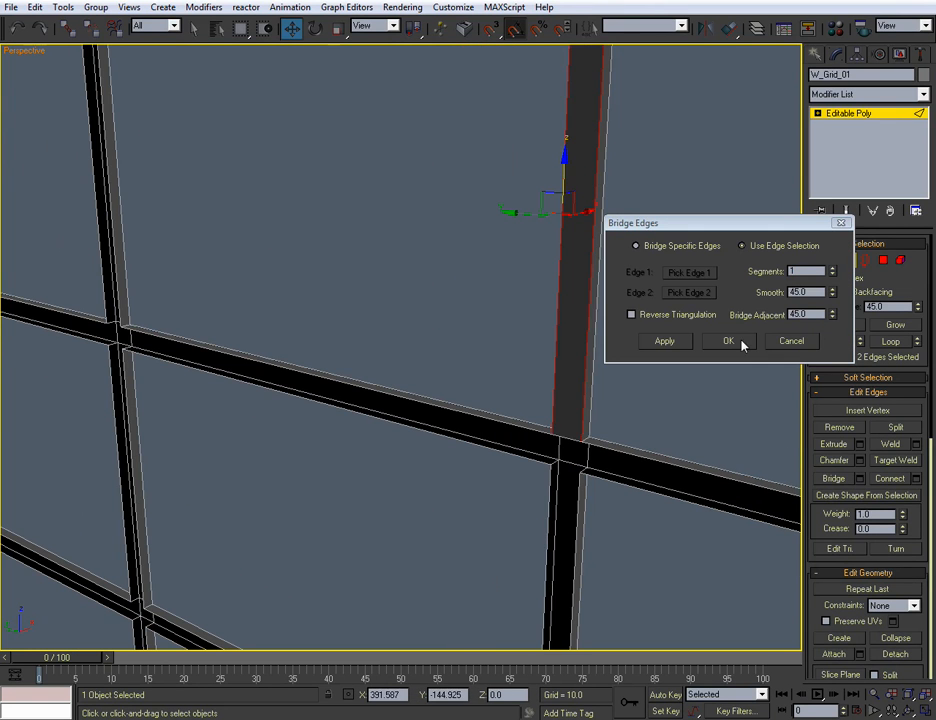
pyautogui.scroll(-2, 215, 334)
pyautogui.click(225, 270)
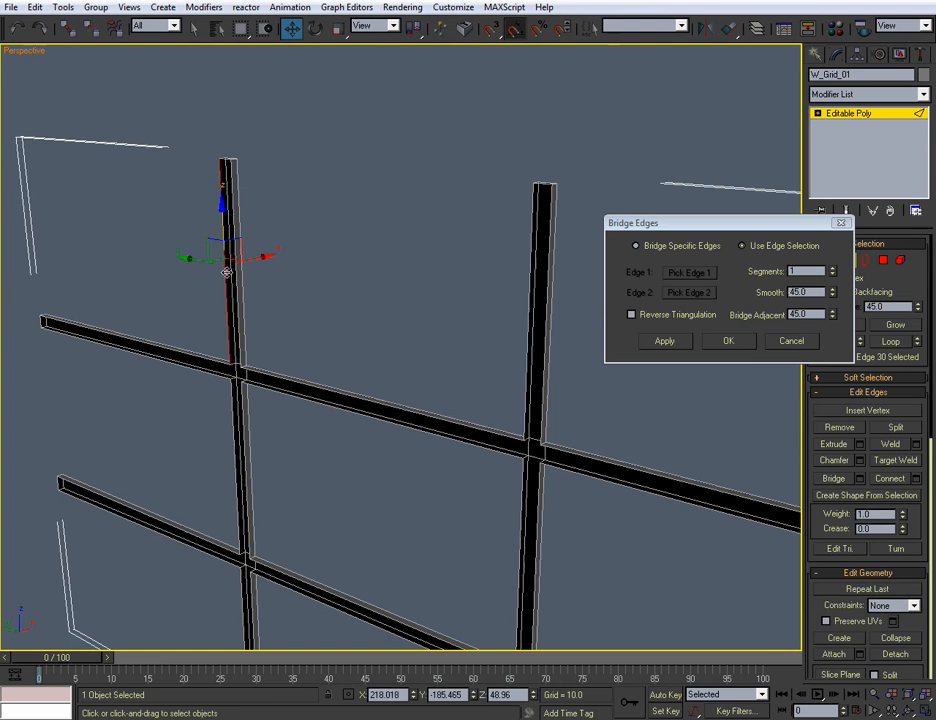
pyautogui.keyDown('ctrl'); pyautogui.click(237, 287); pyautogui.keyUp('ctrl')
pyautogui.scroll(4, 305, 307)
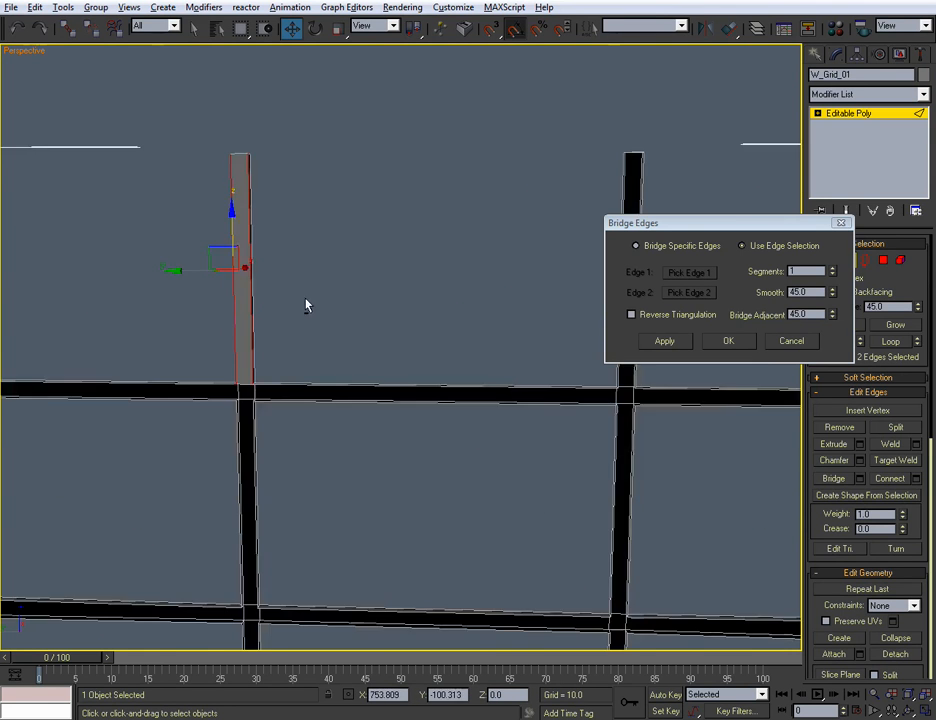
pyautogui.click(656, 345)
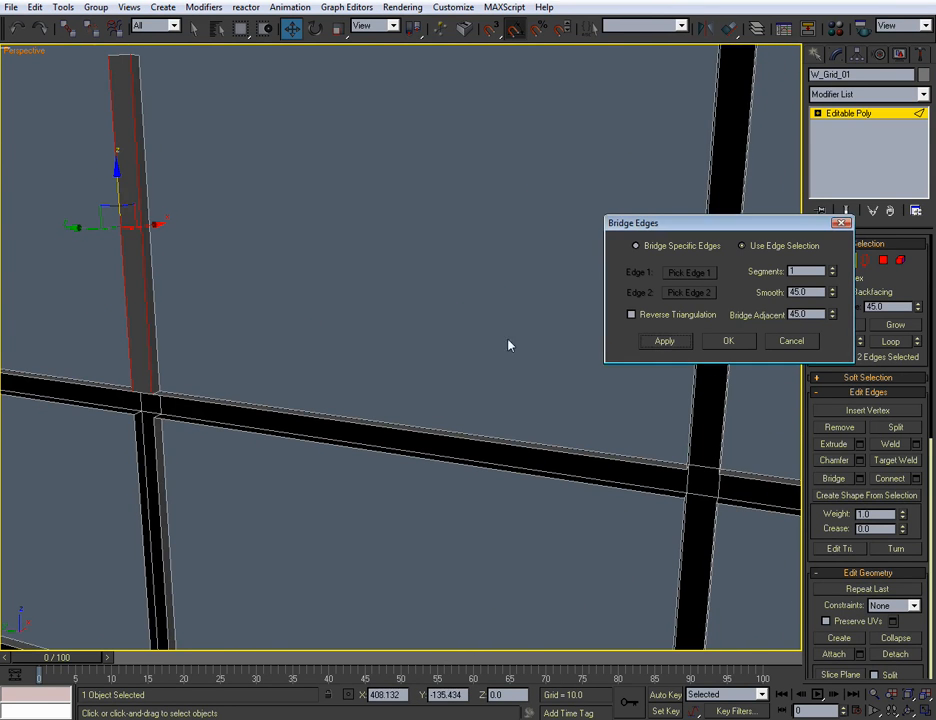
# Bridge the two open back edges along the upper segment of the grid's second vertical bar.
pyautogui.moveTo(508, 345); pyautogui.dragTo(345, 350, button='middle')
pyautogui.click(511, 329)
pyautogui.keyDown('ctrl'); pyautogui.click(541, 340); pyautogui.keyUp('ctrl')
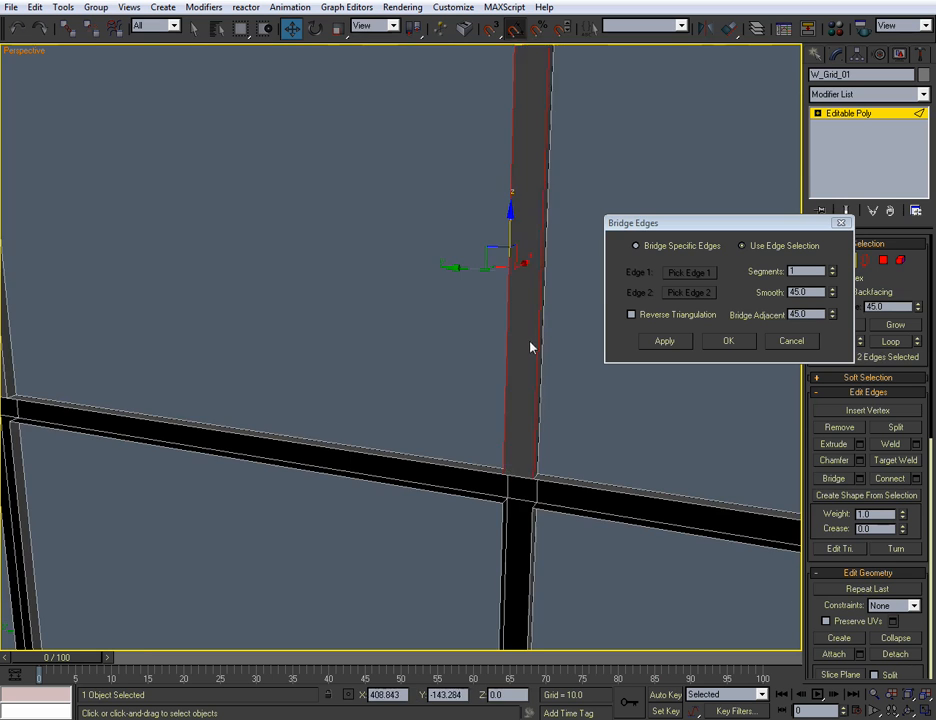
pyautogui.scroll(-4, 529, 341)
pyautogui.moveTo(529, 341); pyautogui.dragTo(504, 327, button='middle')
pyautogui.click(667, 350)
pyautogui.moveTo(437, 387); pyautogui.dragTo(479, 344, button='middle')
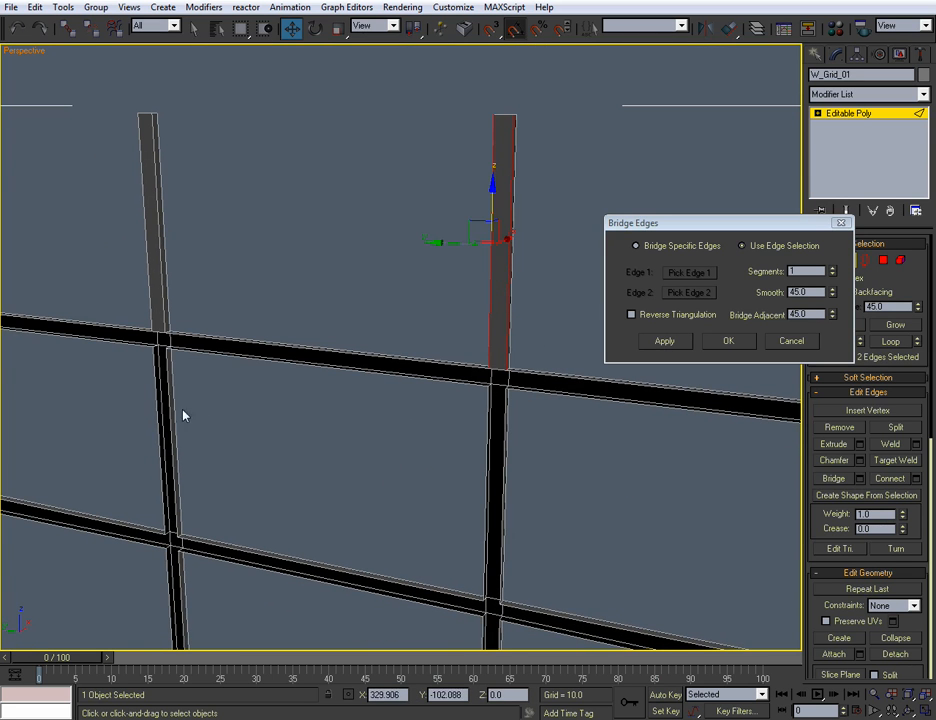
# Bridge the open back edges along the middle segments of both vertical grid bars.
pyautogui.click(158, 401)
pyautogui.keyDown('ctrl'); pyautogui.click(170, 397); pyautogui.keyUp('ctrl')
pyautogui.click(656, 345)
pyautogui.moveTo(493, 393); pyautogui.dragTo(374, 376, button='middle')
pyautogui.click(369, 401)
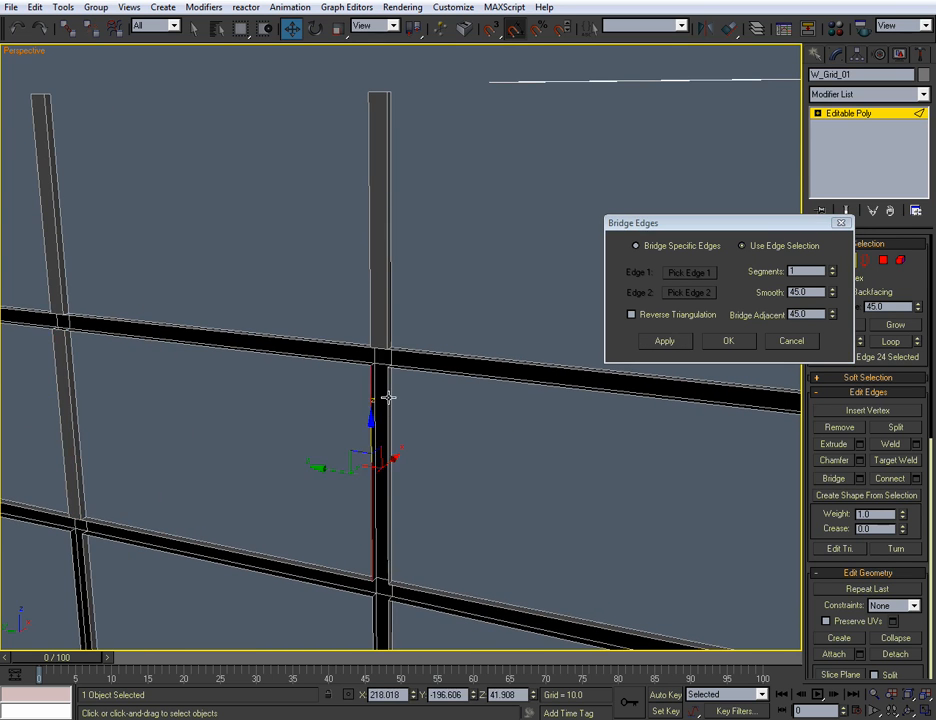
pyautogui.keyDown('ctrl'); pyautogui.click(386, 397); pyautogui.keyUp('ctrl')
pyautogui.scroll(-5, 434, 314)
pyautogui.scroll(6, 424, 313)
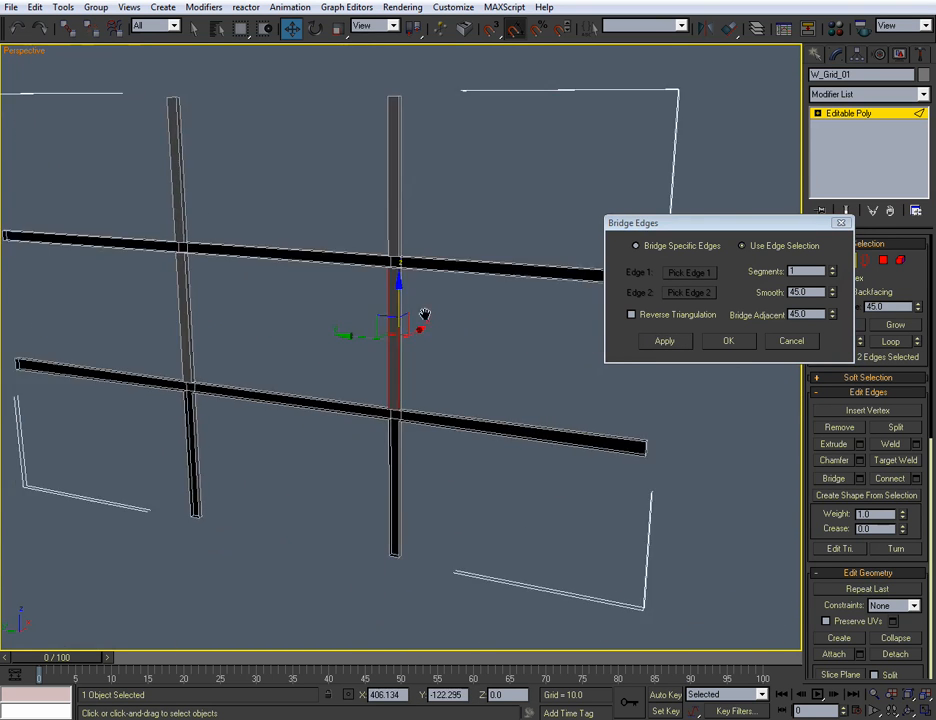
# Bridge the open back edges along the lower segments of both vertical grid bars.
pyautogui.click(206, 387)
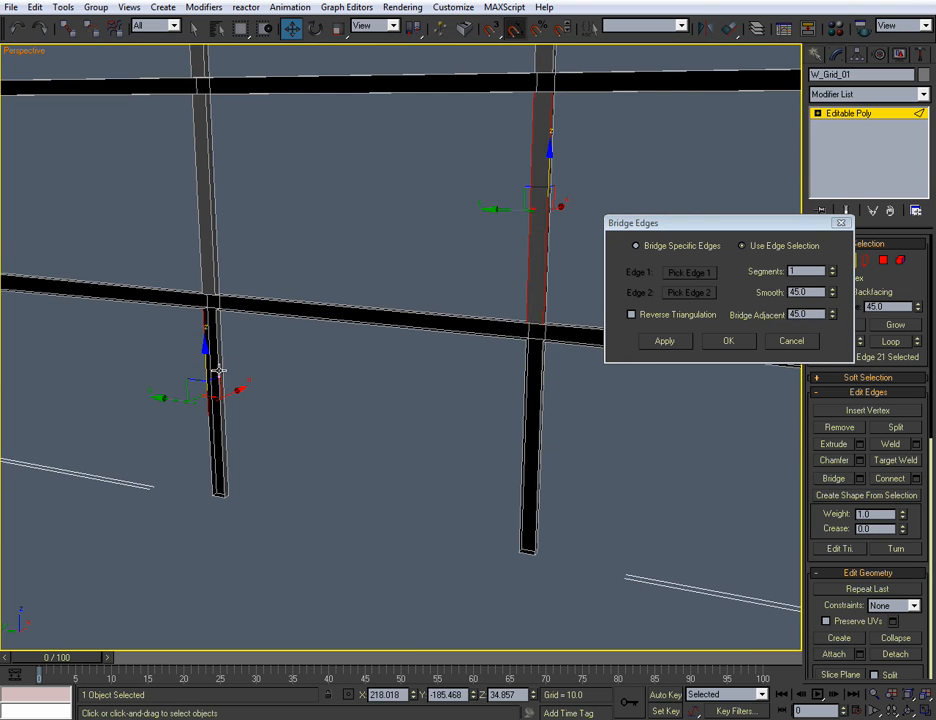
pyautogui.keyDown('ctrl'); pyautogui.click(219, 372); pyautogui.keyUp('ctrl')
pyautogui.click(660, 348)
pyautogui.moveTo(529, 369); pyautogui.dragTo(432, 369, button='middle')
pyautogui.click(427, 391)
pyautogui.keyDown('ctrl'); pyautogui.click(443, 387); pyautogui.keyUp('ctrl')
pyautogui.click(674, 345)
# Bridge the open back edges along the left segment of the lower horizontal grid bar.
pyautogui.moveTo(484, 350); pyautogui.dragTo(598, 408, button='middle')
pyautogui.moveTo(315, 374); pyautogui.dragTo(420, 429, button='middle')
pyautogui.click(281, 401)
pyautogui.keyDown('ctrl'); pyautogui.click(281, 409); pyautogui.keyUp('ctrl')
pyautogui.scroll(4, 278, 372)
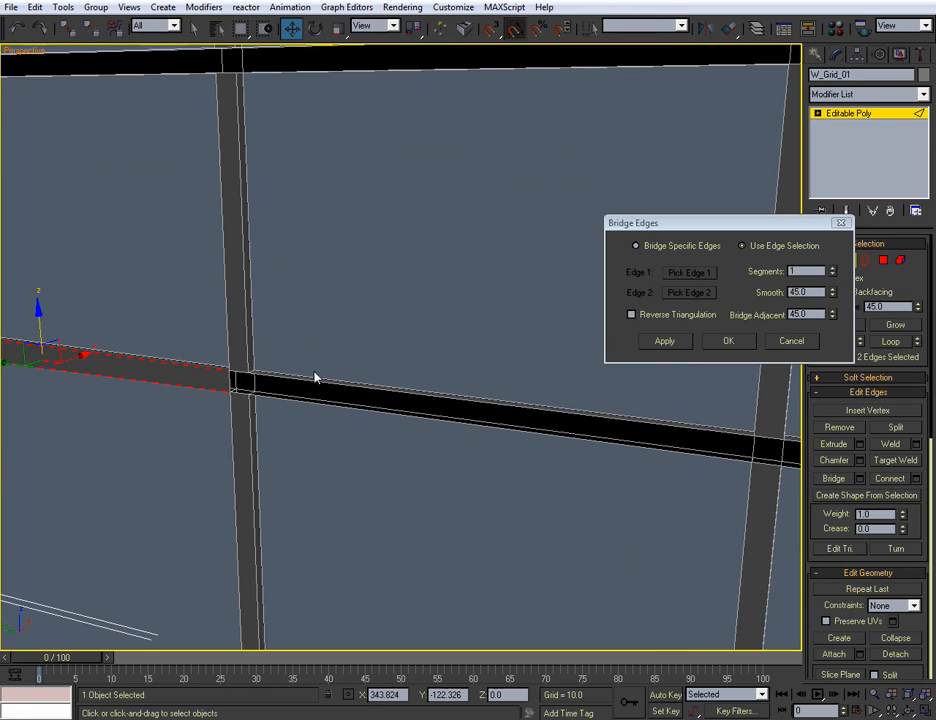
pyautogui.click(683, 344)
# Try to bridge the open edges at the lower horizontal bar's first intersection.
pyautogui.click(239, 373)
pyautogui.keyDown('ctrl'); pyautogui.click(243, 391); pyautogui.keyUp('ctrl')
pyautogui.click(663, 340)
# Bridge the open back edges along the middle and right segments of the lower horizontal grid bar.
pyautogui.moveTo(468, 317); pyautogui.dragTo(425, 308, button='middle')
pyautogui.click(372, 383)
pyautogui.keyDown('ctrl'); pyautogui.click(367, 402); pyautogui.keyUp('ctrl')
pyautogui.click(665, 342)
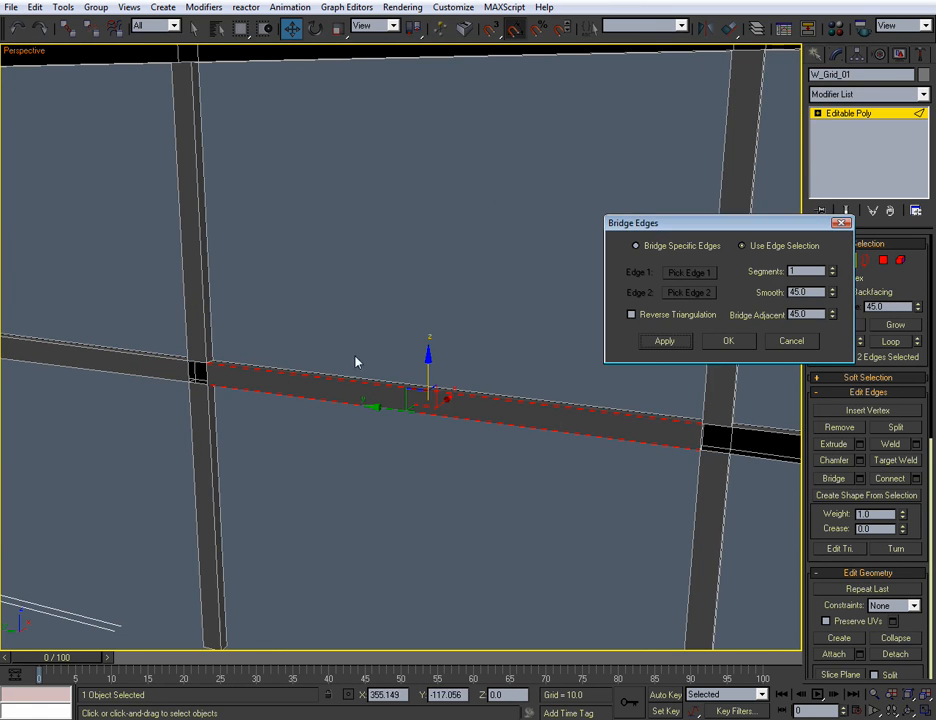
pyautogui.moveTo(293, 358); pyautogui.dragTo(348, 348, button='middle')
pyautogui.moveTo(472, 331); pyautogui.dragTo(197, 299, button='middle')
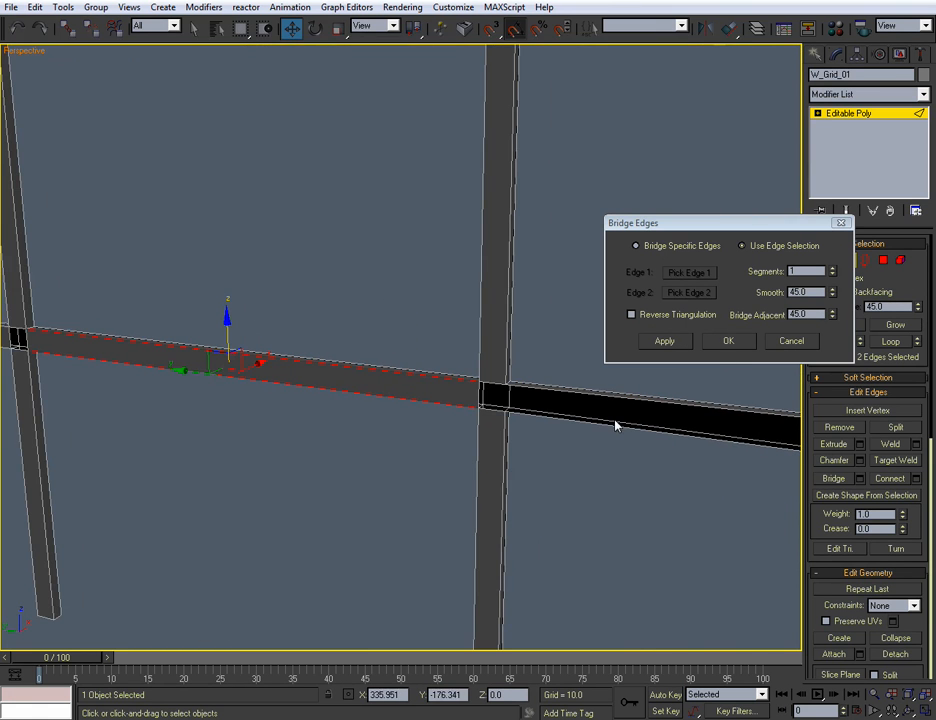
pyautogui.click(606, 394)
pyautogui.keyDown('ctrl'); pyautogui.click(613, 423); pyautogui.keyUp('ctrl')
pyautogui.click(665, 345)
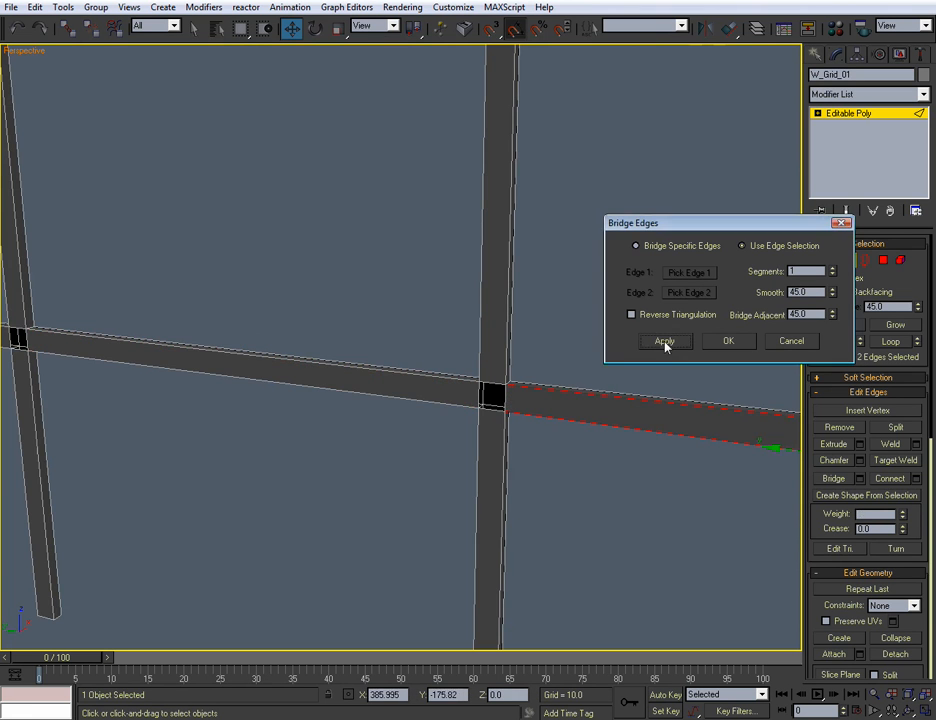
# Bridge the open back edges along the left segment of the upper horizontal grid bar.
pyautogui.scroll(-5, 357, 378)
pyautogui.moveTo(357, 378); pyautogui.dragTo(262, 347, button='middle')
pyautogui.scroll(5, 551, 522)
pyautogui.click(393, 390)
pyautogui.keyDown('ctrl'); pyautogui.click(390, 414); pyautogui.keyUp('ctrl')
pyautogui.click(665, 345)
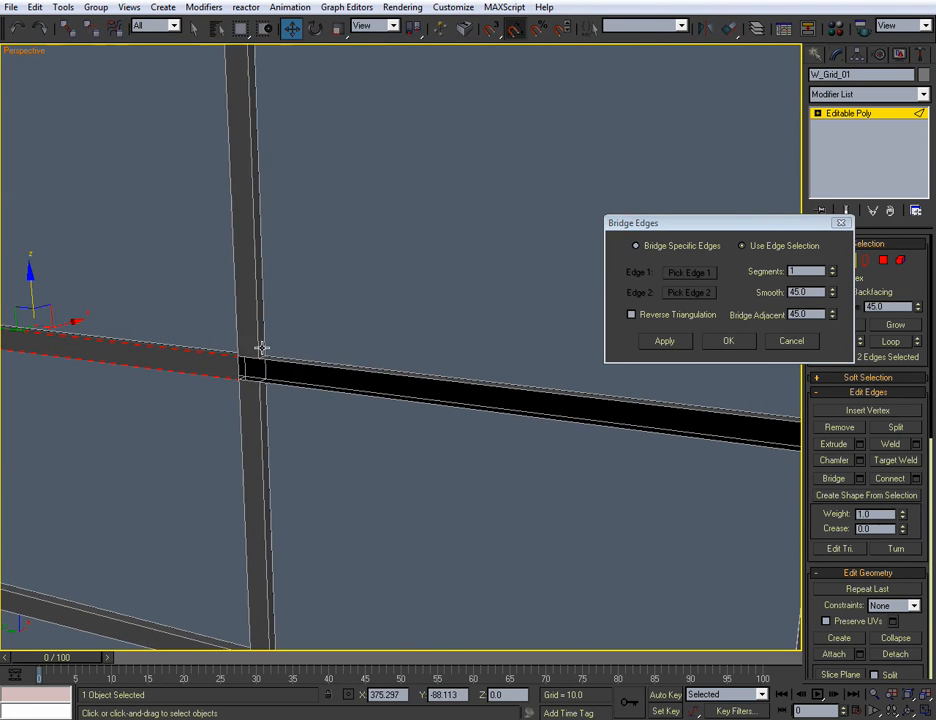
# Bridge the open back edges along the middle and right segments of the upper horizontal bar and finish the Bridge operation.
pyautogui.click(363, 371)
pyautogui.keyDown('ctrl'); pyautogui.click(373, 398); pyautogui.keyUp('ctrl')
pyautogui.moveTo(374, 397); pyautogui.dragTo(272, 373, button='middle')
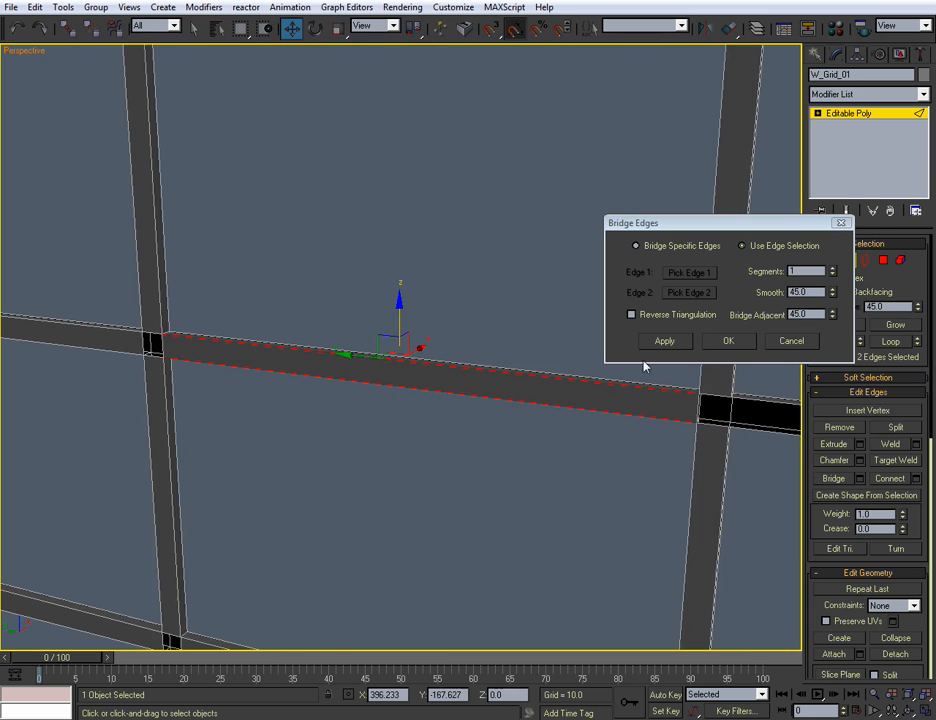
pyautogui.click(681, 346)
pyautogui.moveTo(514, 403); pyautogui.dragTo(230, 383, button='middle')
pyautogui.click(482, 381)
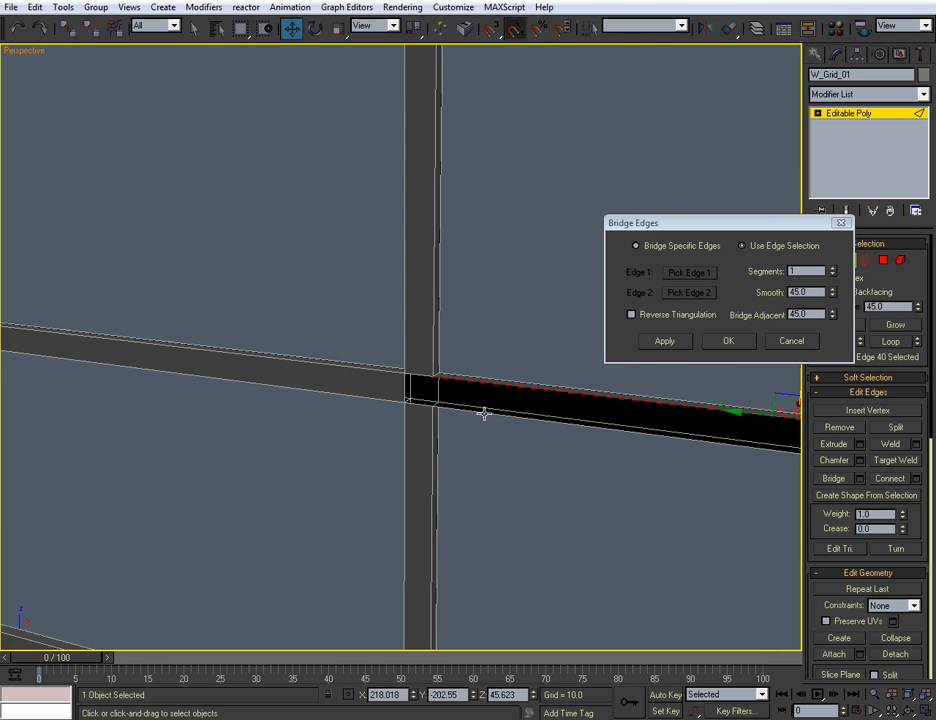
pyautogui.keyDown('ctrl'); pyautogui.click(487, 412); pyautogui.keyUp('ctrl')
pyautogui.click(683, 348)
pyautogui.scroll(-4, 378, 433)
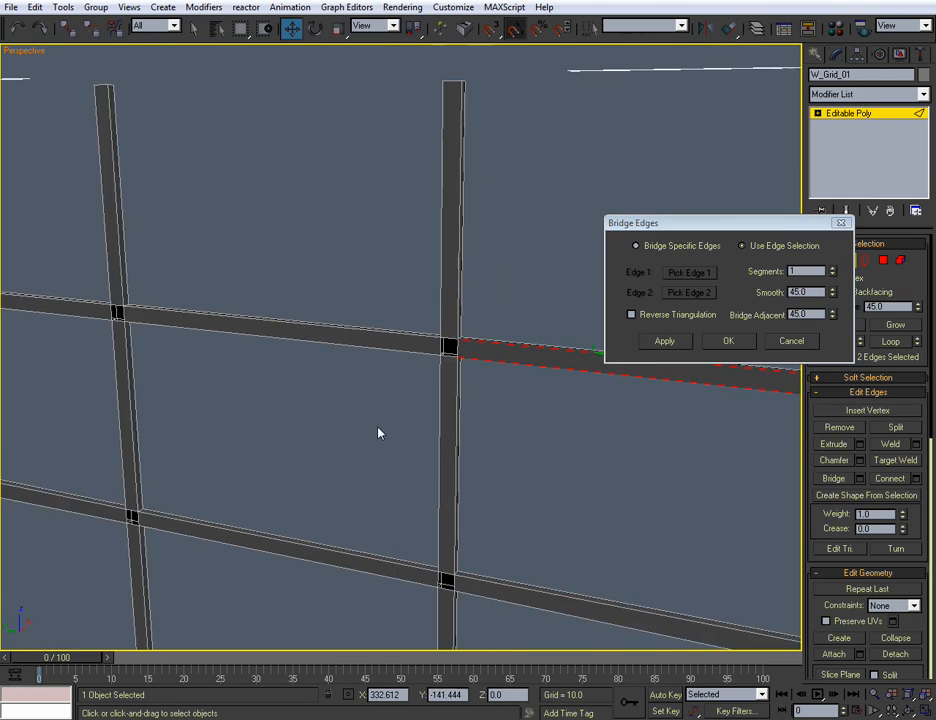
pyautogui.click(743, 348)
# Cap the open square borders where the upper horizontal bar crosses the two vertical bars.
pyautogui.scroll(3, 449, 388)
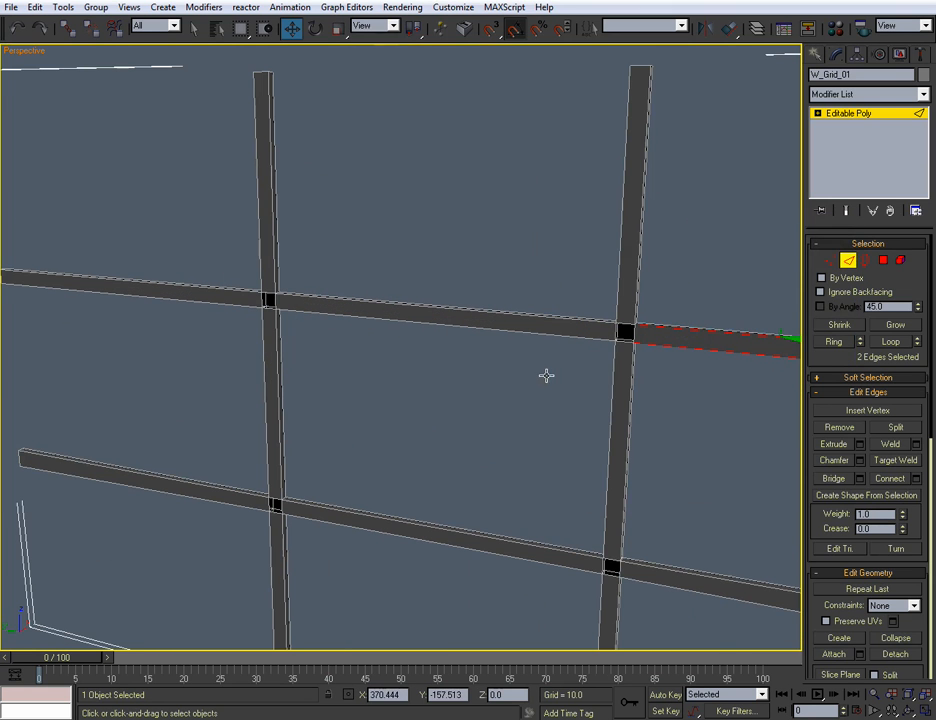
pyautogui.click(417, 363)
pyautogui.click(866, 260)
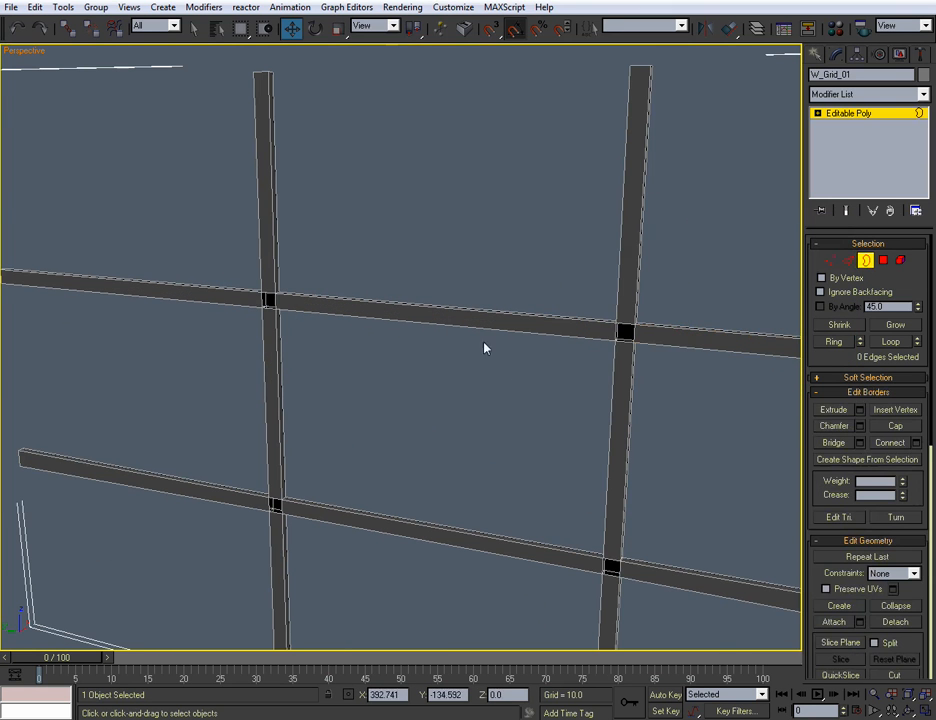
pyautogui.scroll(3, 380, 416)
pyautogui.click(259, 343)
pyautogui.moveTo(309, 397); pyautogui.dragTo(274, 364, button='middle')
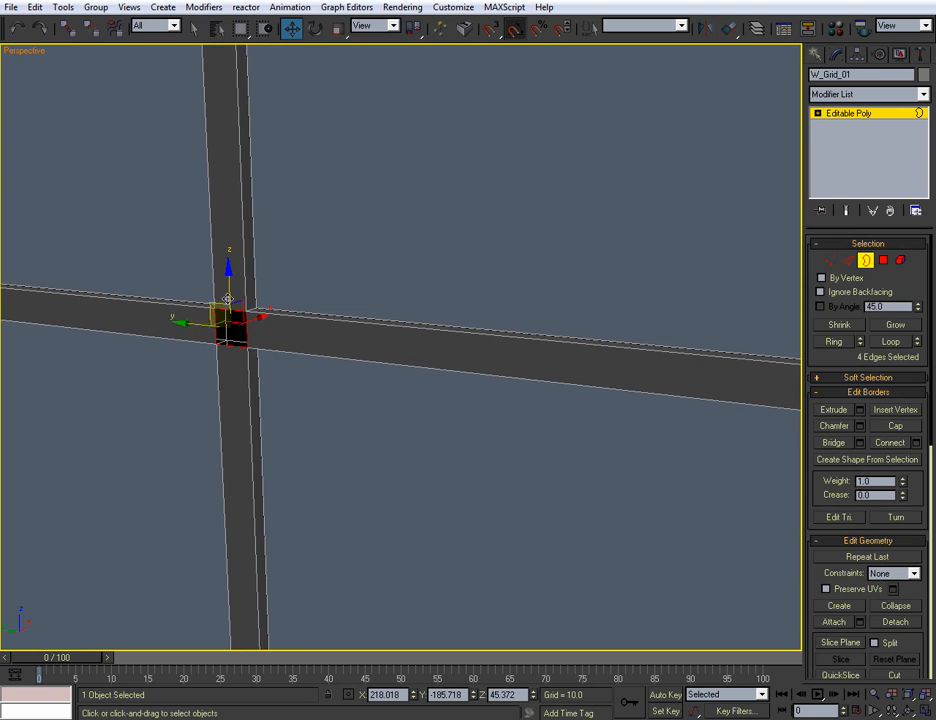
pyautogui.click(888, 433)
pyautogui.moveTo(640, 440); pyautogui.dragTo(380, 445, button='middle')
pyautogui.moveTo(688, 436); pyautogui.dragTo(434, 410, button='middle')
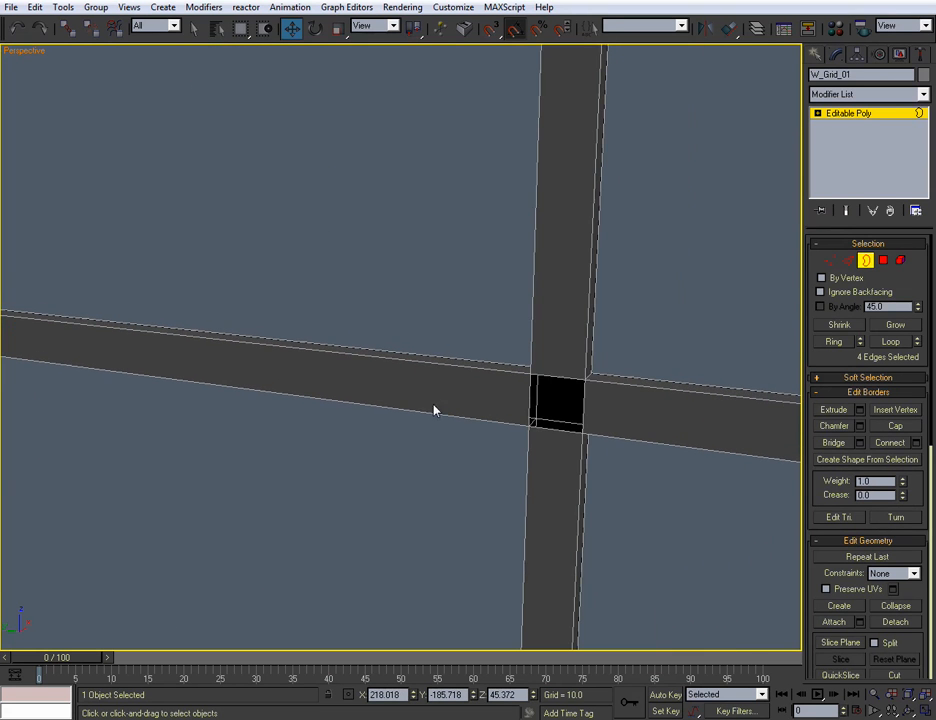
pyautogui.click(560, 375)
pyautogui.click(896, 427)
# Cap the open square borders where the lower horizontal bar crosses the two vertical bars.
pyautogui.scroll(-4, 500, 358)
pyautogui.moveTo(500, 358); pyautogui.dragTo(574, 217, button='middle')
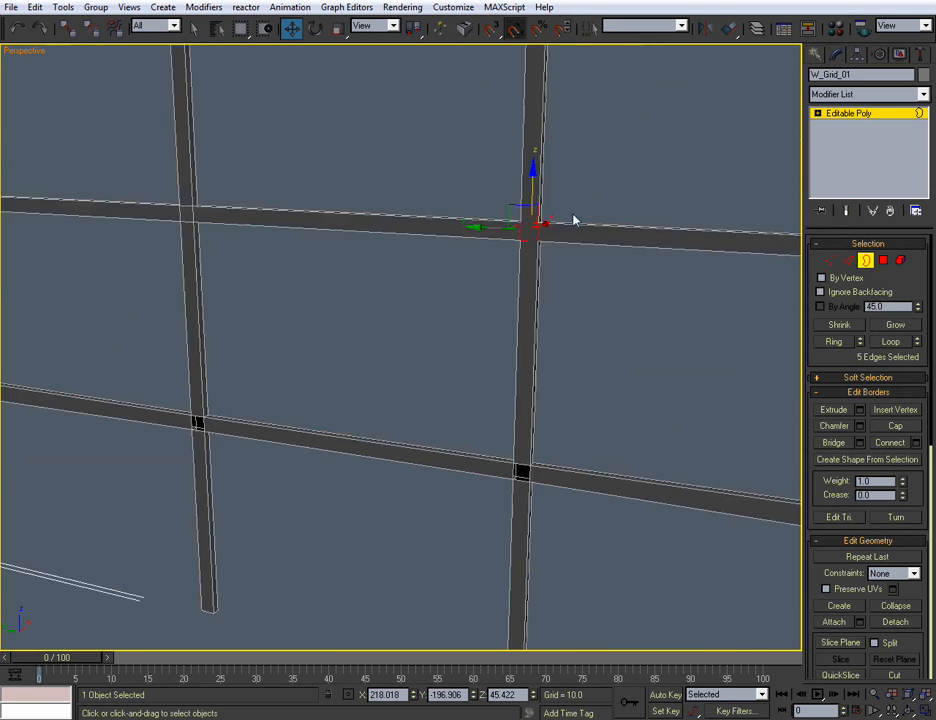
pyautogui.moveTo(354, 328); pyautogui.dragTo(519, 275, button='middle')
pyautogui.scroll(2, 519, 275)
pyautogui.scroll(2, 520, 277)
pyautogui.click(323, 381)
pyautogui.click(888, 427)
pyautogui.moveTo(622, 400); pyautogui.dragTo(366, 377, button='middle')
pyautogui.moveTo(699, 474); pyautogui.dragTo(410, 436, button='middle')
pyautogui.click(621, 428)
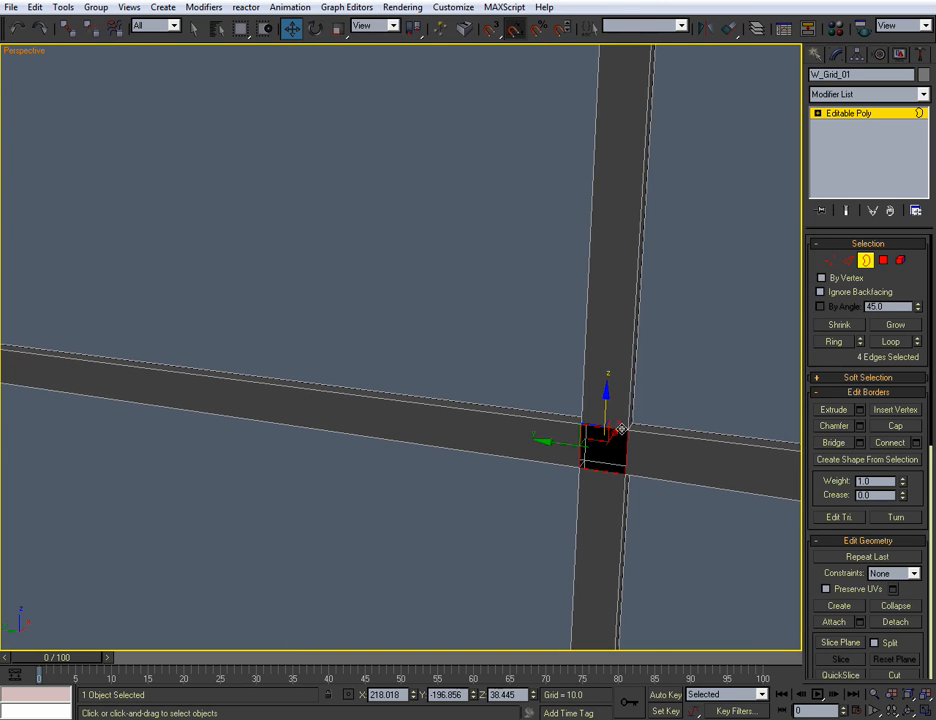
pyautogui.click(878, 427)
pyautogui.moveTo(620, 386); pyautogui.dragTo(495, 407, button='middle')
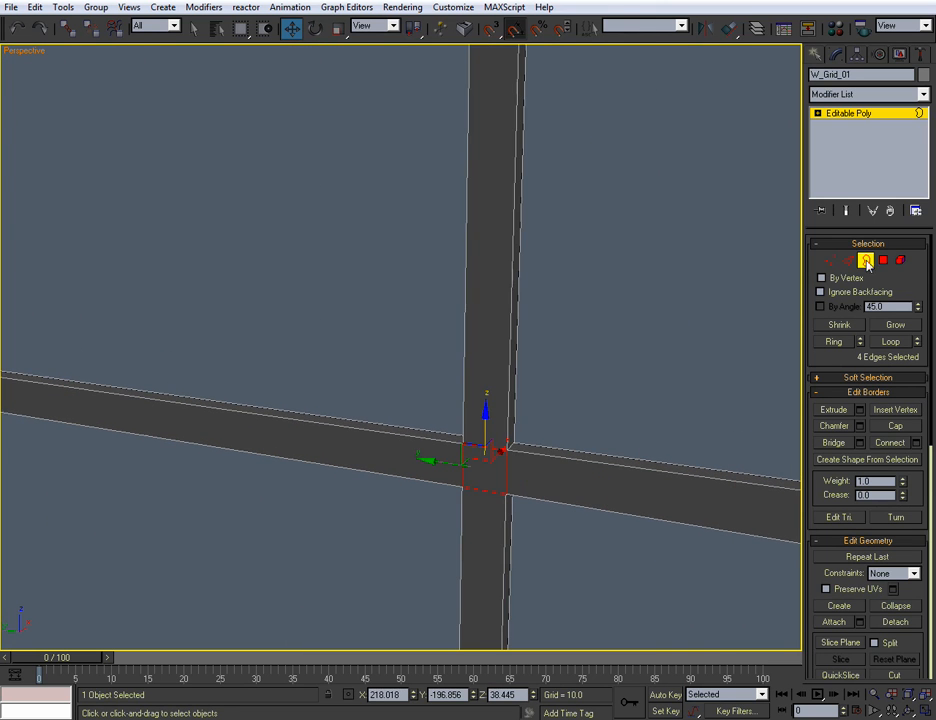
# Leave border editing and move W_Grid_01 along X back into the window's lower sash.
pyautogui.click(595, 363)
pyautogui.scroll(-5, 602, 357)
pyautogui.keyDown('alt'); pyautogui.moveTo(604, 355); pyautogui.dragTo(528, 441, button='middle'); pyautogui.keyUp('alt')
pyautogui.scroll(-1, 485, 355)
pyautogui.click(500, 369)
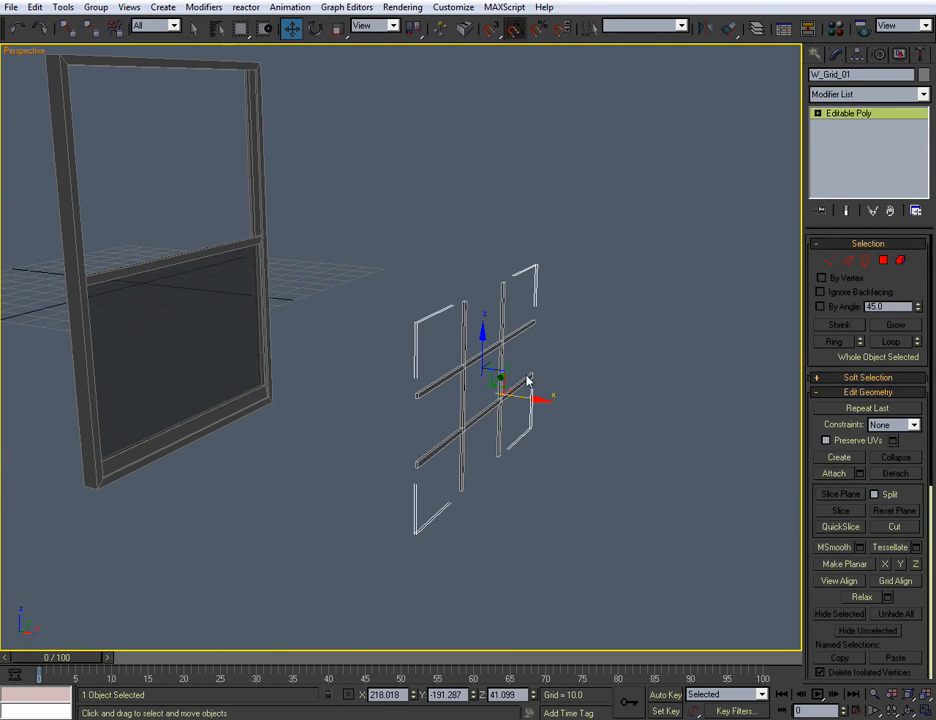
pyautogui.moveTo(539, 405); pyautogui.dragTo(240, 378)
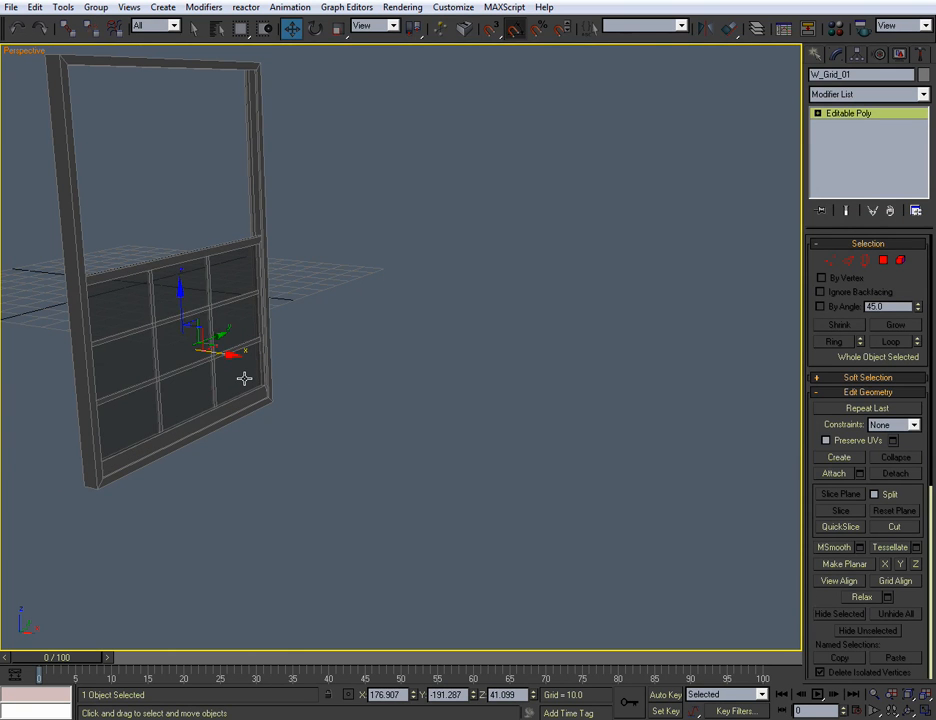
# Center the grid within the lower sash's thickness in the Top view by moving it about 0.258 along X.
pyautogui.hotkey('alt', 'w')
pyautogui.moveTo(218, 309); pyautogui.dragTo(241, 330, button='middle')
pyautogui.scroll(3, 229, 302)
pyautogui.hotkey('alt', 'w')
pyautogui.scroll(2, 244, 333)
pyautogui.moveTo(451, 557); pyautogui.dragTo(458, 559)
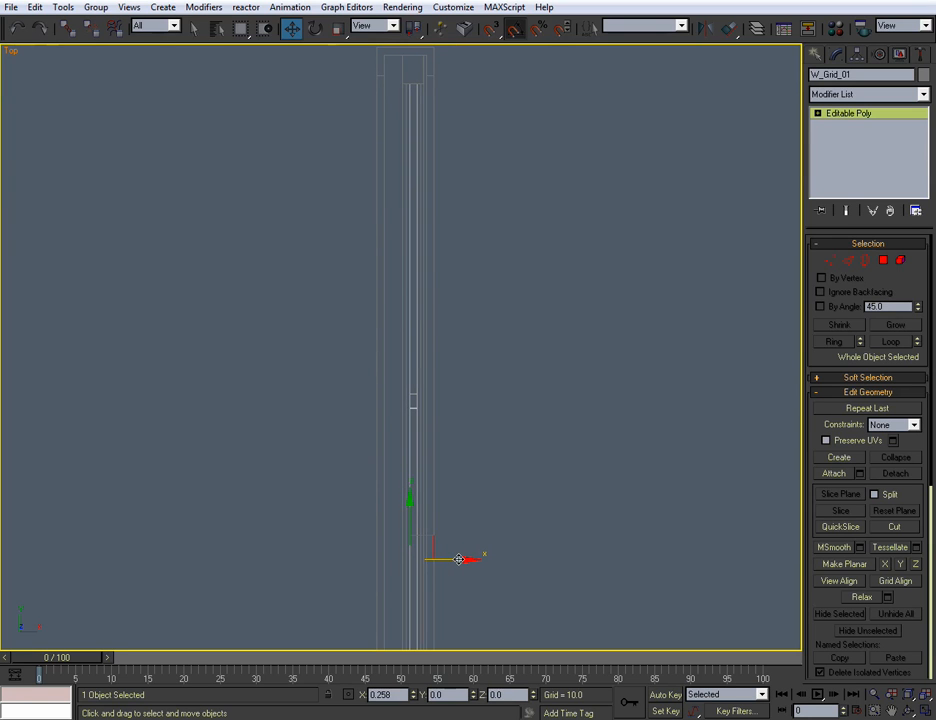
pyautogui.moveTo(414, 338); pyautogui.dragTo(418, 445, button='middle')
pyautogui.scroll(4, 418, 445)
pyautogui.moveTo(462, 204); pyautogui.dragTo(447, 575, button='middle')
pyautogui.moveTo(437, 285); pyautogui.dragTo(385, 501, button='middle')
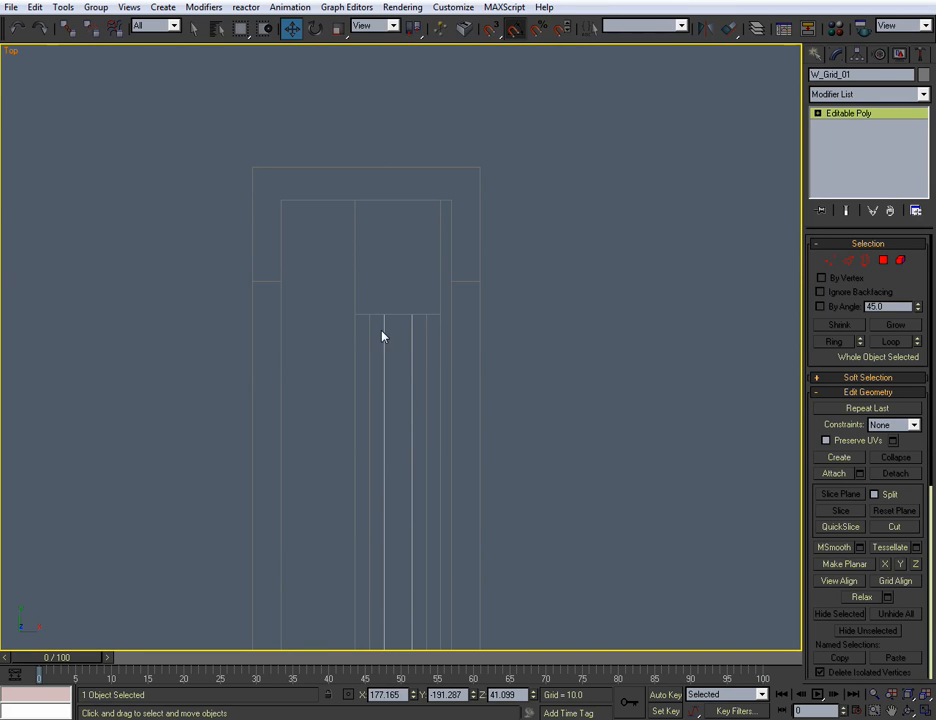
pyautogui.scroll(-6, 396, 332)
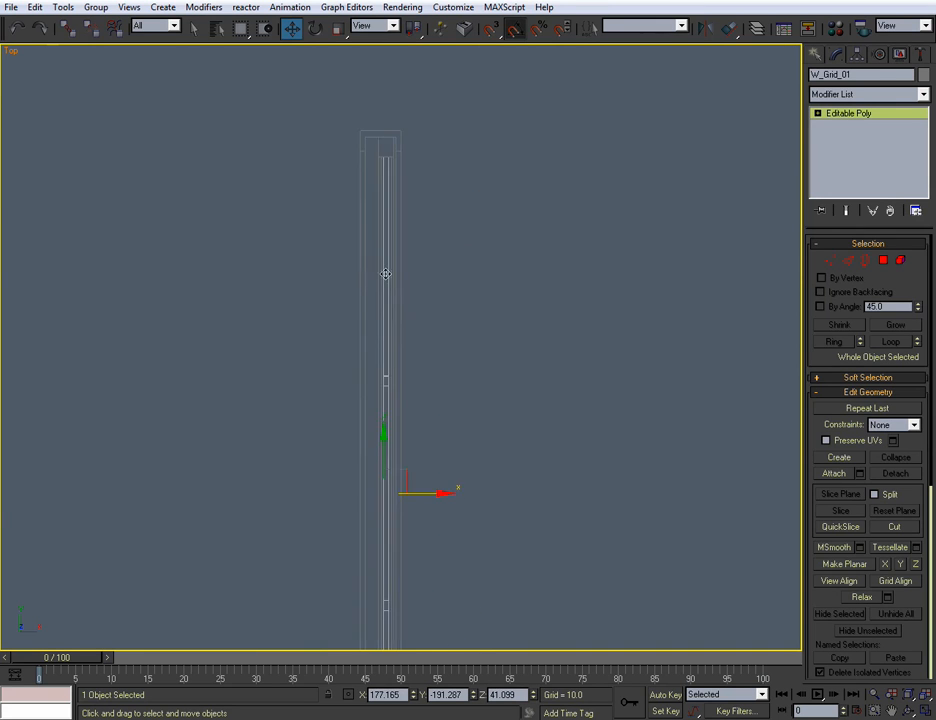
# Rename the window's outer frame object as W_Case_01 in the Perspective view.
pyautogui.hotkey('alt', 'w')
pyautogui.scroll(-3, 563, 485)
pyautogui.hotkey('alt', 'w')
pyautogui.keyDown('alt'); pyautogui.moveTo(597, 482); pyautogui.dragTo(524, 466, button='middle'); pyautogui.keyUp('alt')
pyautogui.click(376, 456)
pyautogui.moveTo(375, 456); pyautogui.dragTo(460, 499, button='middle')
pyautogui.scroll(4, 402, 503)
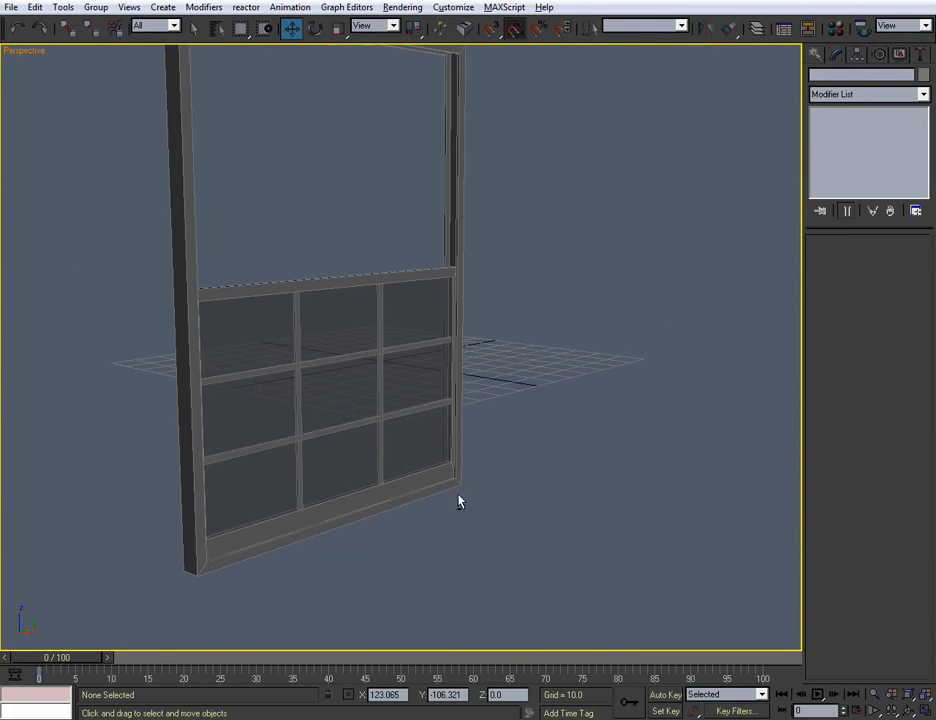
pyautogui.moveTo(293, 281); pyautogui.dragTo(299, 352, button='middle')
pyautogui.click(461, 280)
pyautogui.click(839, 75)
pyautogui.write('W')
pyautogui.write('_O')
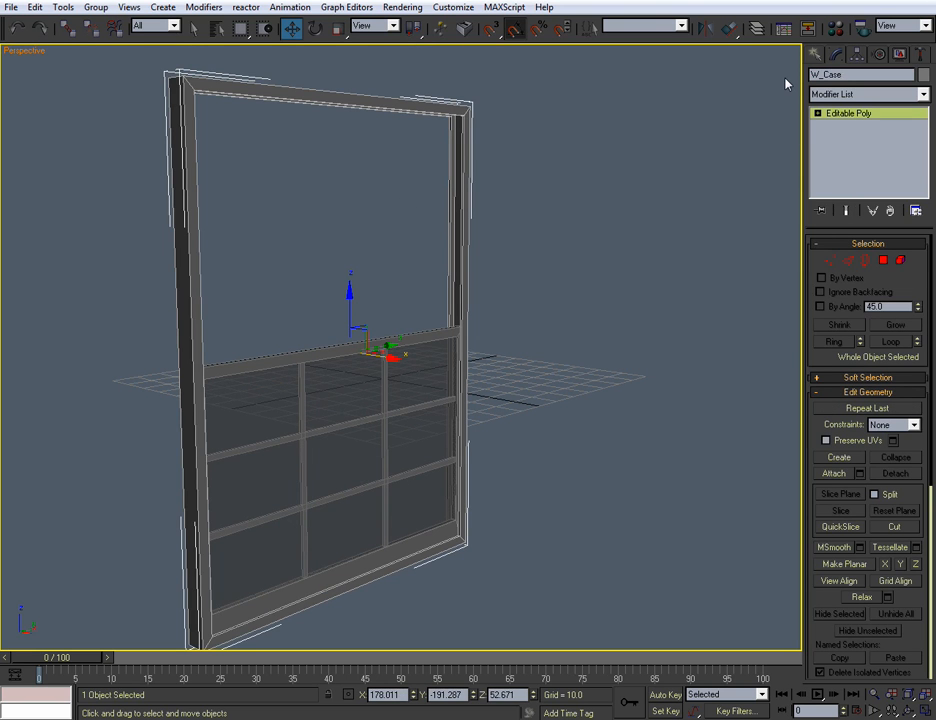
pyautogui.write('ase_01')
# Group the lower sash's frame, grid and glass, without the outer case, as Window_SliderGRP01.
pyautogui.click(602, 306)
pyautogui.keyDown('alt'); pyautogui.moveTo(602, 306); pyautogui.dragTo(517, 388, button='middle'); pyautogui.keyUp('alt')
pyautogui.scroll(5, 517, 388)
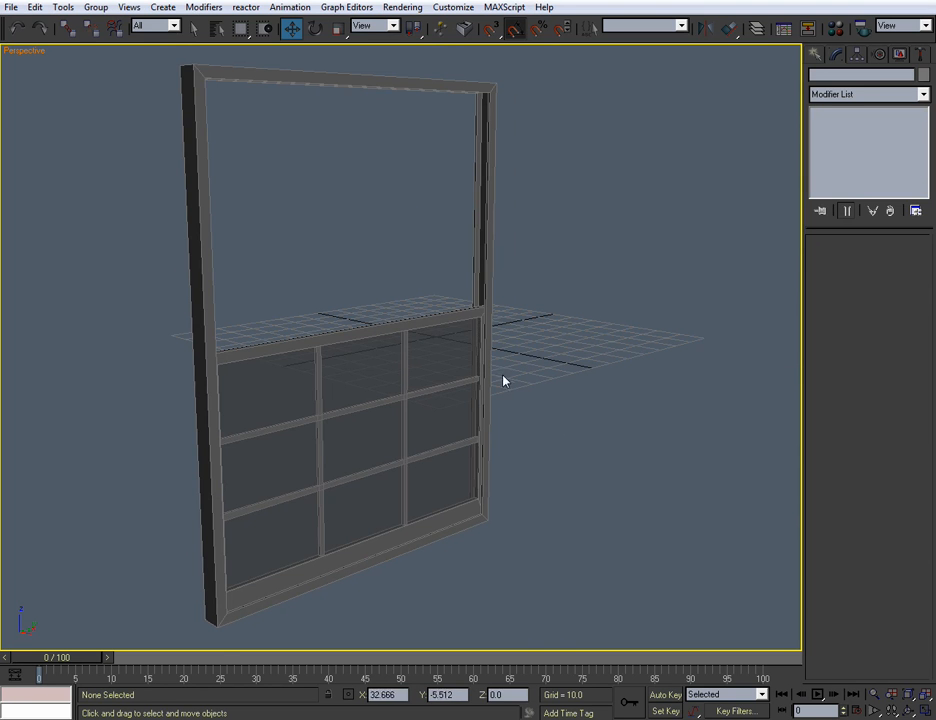
pyautogui.keyDown('alt'); pyautogui.moveTo(472, 324); pyautogui.dragTo(416, 363, button='middle'); pyautogui.keyUp('alt')
pyautogui.moveTo(232, 305); pyautogui.dragTo(687, 476)
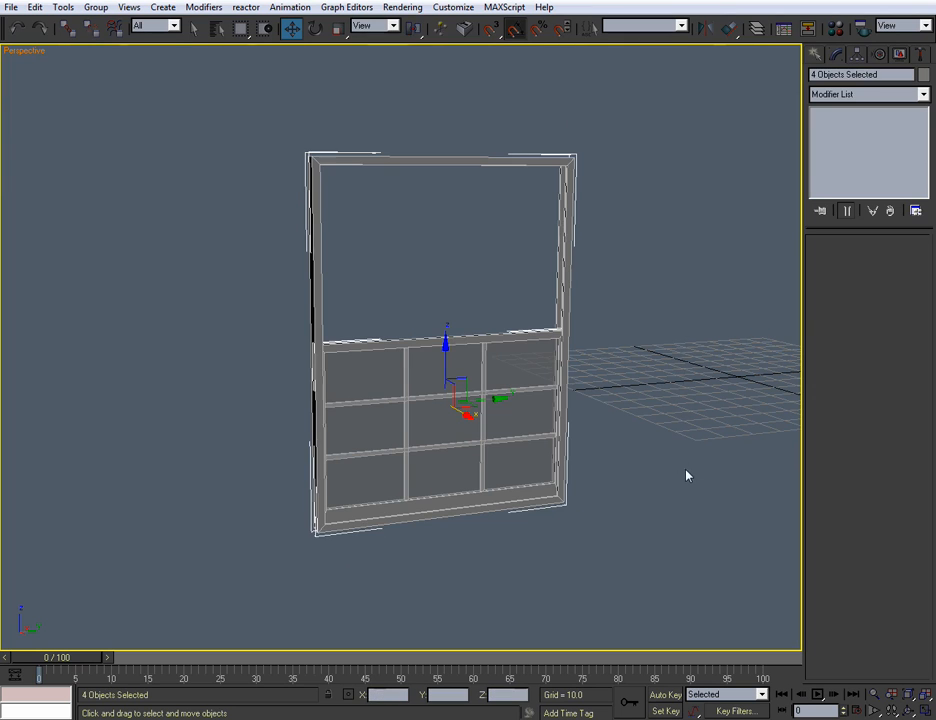
pyautogui.keyDown('alt'); pyautogui.click(323, 233); pyautogui.keyUp('alt')
pyautogui.keyDown('alt'); pyautogui.moveTo(379, 307); pyautogui.dragTo(354, 288, button='middle'); pyautogui.keyUp('alt')
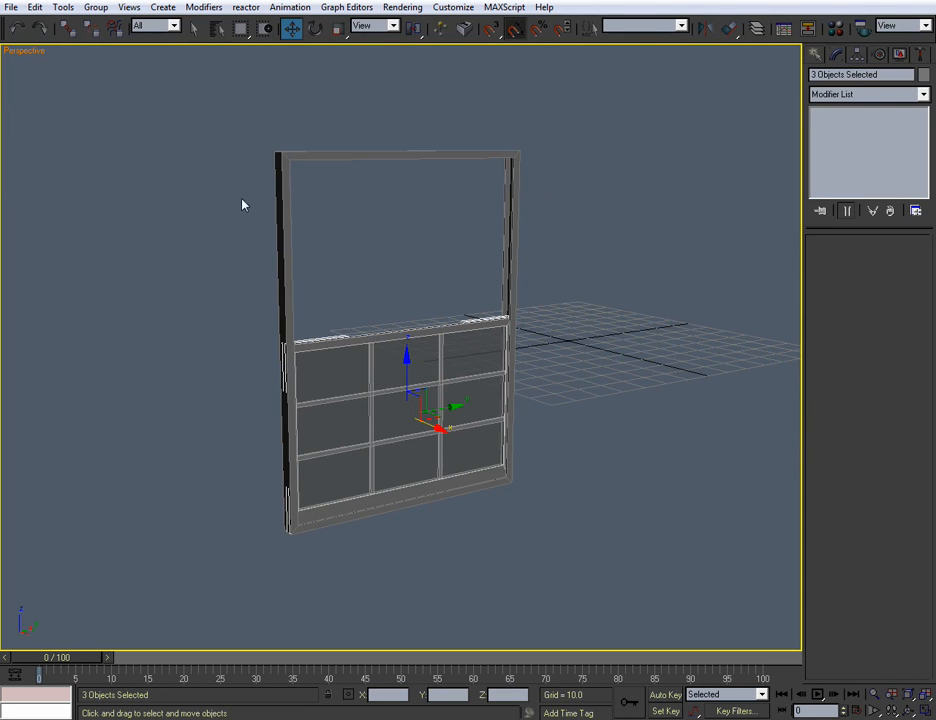
pyautogui.scroll(4, 379, 261)
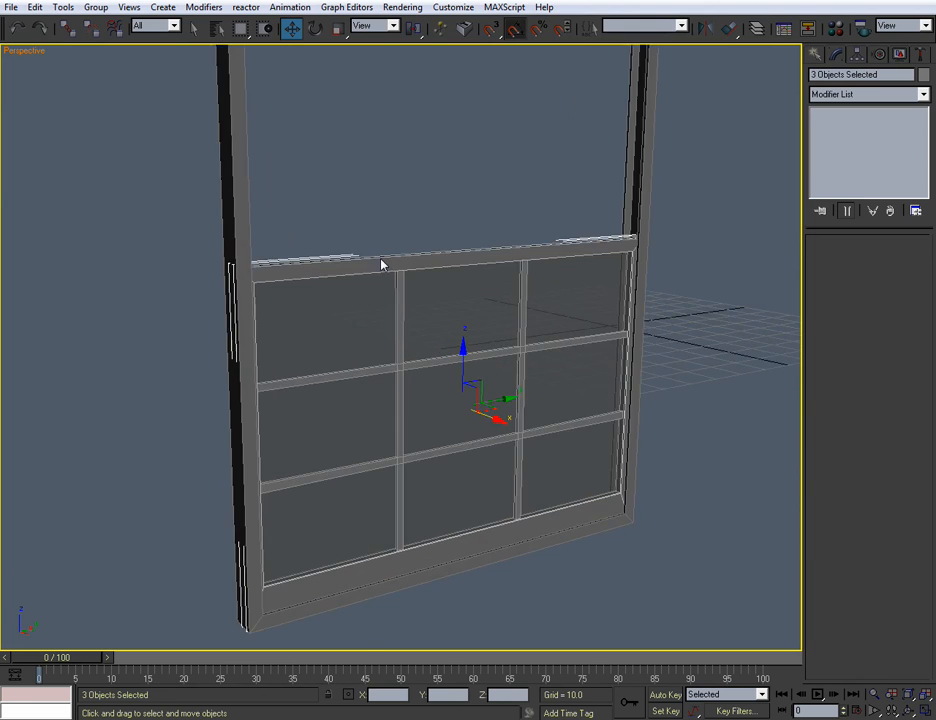
pyautogui.keyDown('alt'); pyautogui.moveTo(428, 303); pyautogui.dragTo(364, 293, button='middle'); pyautogui.keyUp('alt')
pyautogui.keyDown('alt'); pyautogui.moveTo(453, 300); pyautogui.dragTo(407, 403, button='middle'); pyautogui.keyUp('alt')
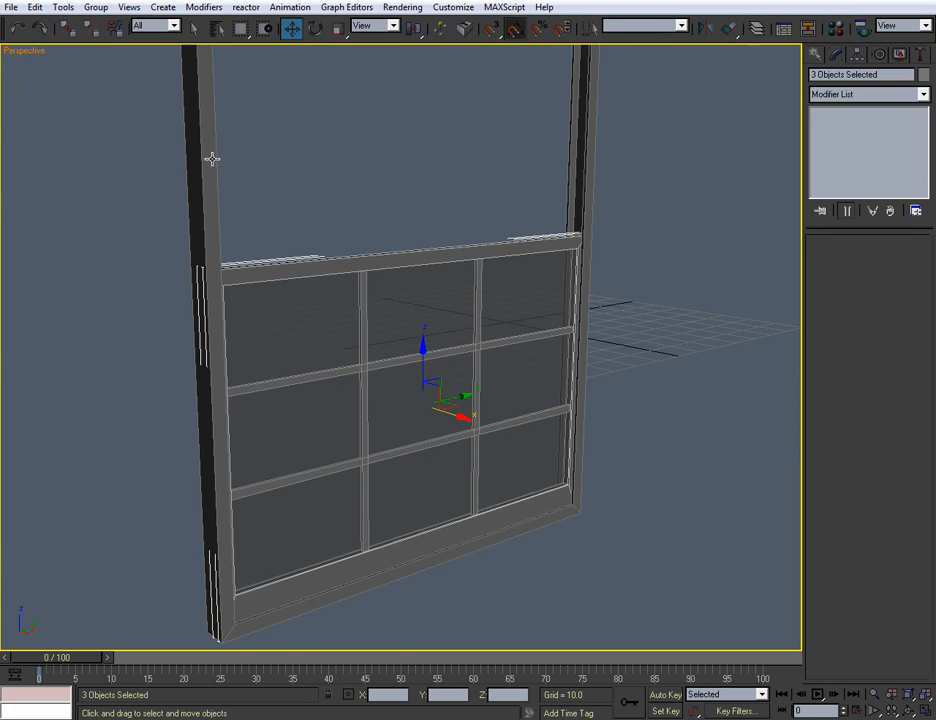
pyautogui.click(96, 7)
pyautogui.click(110, 24)
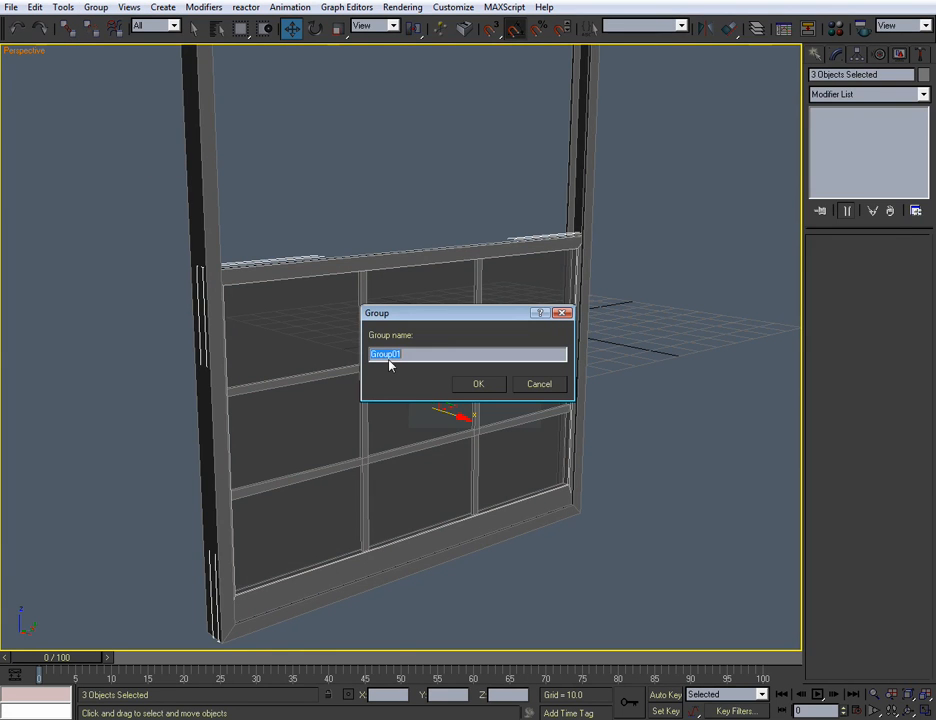
pyautogui.write('Window_SliderGRP01')
pyautogui.press('Return')
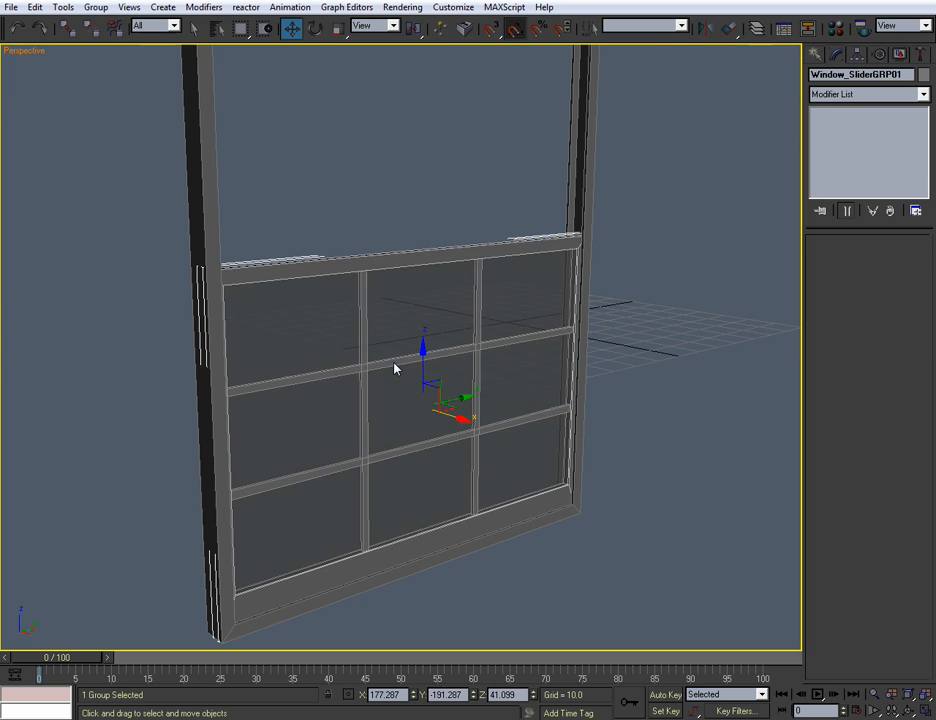
# Try sliding the lower sash group upward along Z within the outer case.
pyautogui.click(679, 340)
pyautogui.click(397, 299)
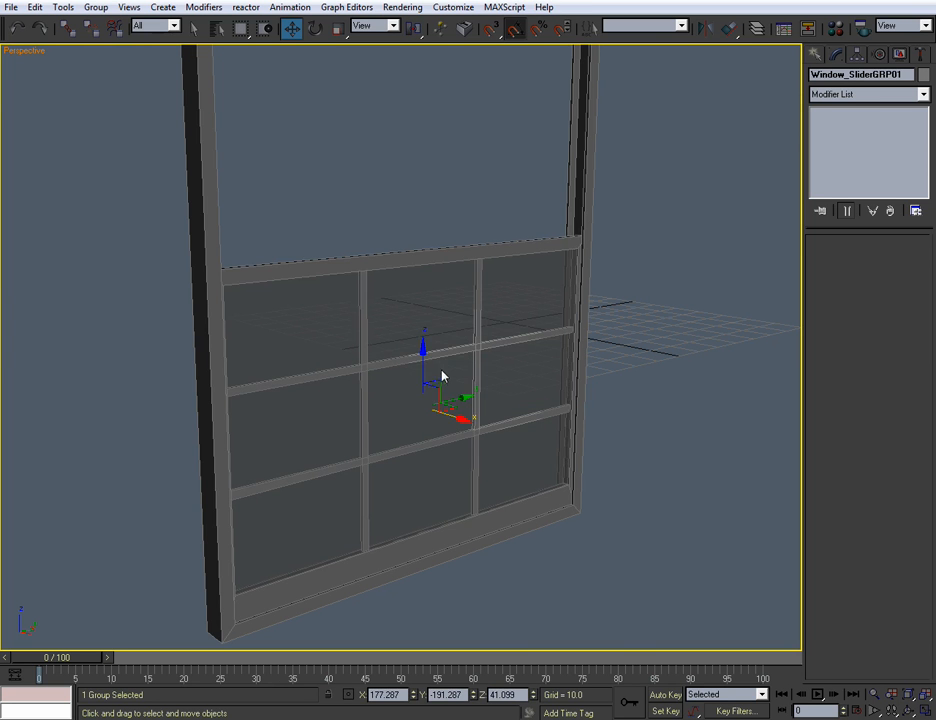
pyautogui.keyDown('alt'); pyautogui.moveTo(446, 330); pyautogui.dragTo(456, 350, button='middle'); pyautogui.keyUp('alt')
pyautogui.moveTo(457, 354); pyautogui.dragTo(443, 254)
pyautogui.click(654, 326)
pyautogui.keyDown('alt'); pyautogui.moveTo(654, 326); pyautogui.dragTo(716, 350, button='middle'); pyautogui.keyUp('alt')
pyautogui.moveTo(378, 221); pyautogui.dragTo(420, 355, button='middle')
pyautogui.scroll(2, 401, 372)
pyautogui.scroll(-3, 401, 372)
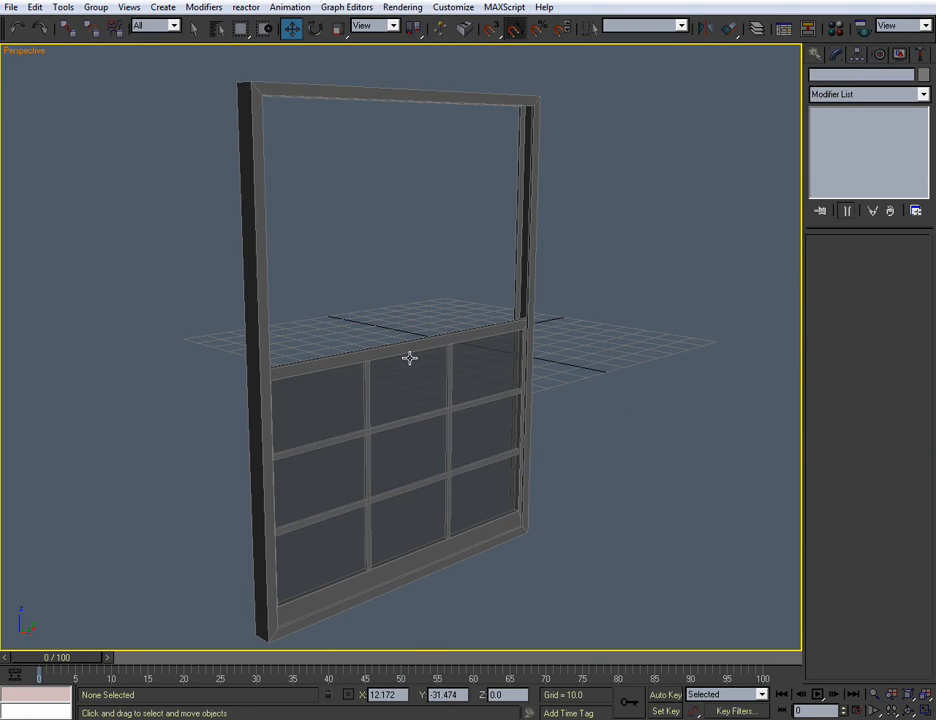
pyautogui.keyDown('alt'); pyautogui.moveTo(413, 368); pyautogui.dragTo(439, 397, button='middle'); pyautogui.keyUp('alt')
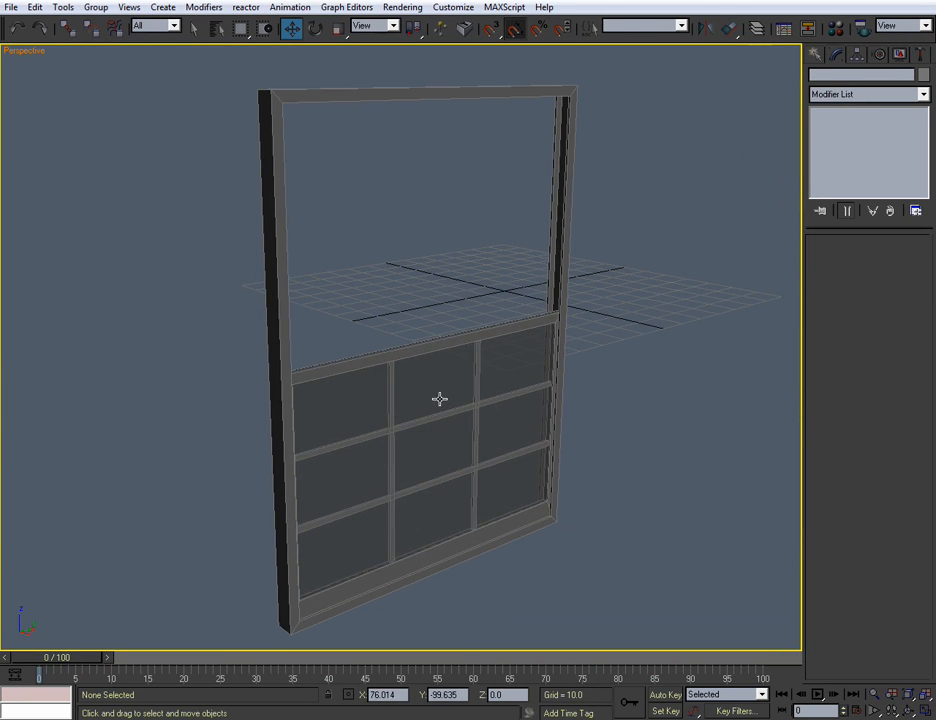
# Copy the sash group straight up along Z into the case's empty upper half as Window_SliderGRP02, at about Z 64.083.
pyautogui.click(454, 374)
pyautogui.keyDown('shift'); pyautogui.moveTo(440, 406); pyautogui.dragTo(401, 180); pyautogui.keyUp('shift')
pyautogui.click(468, 422)
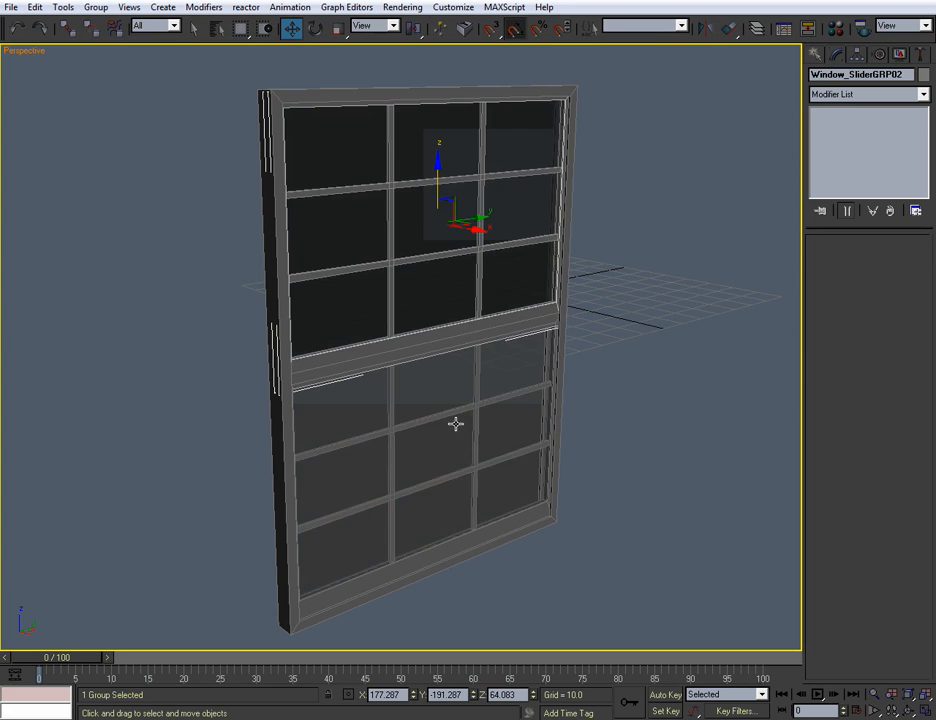
# In the Top view, move Window_SliderGRP02 along X to about 176.536 so it sits beside the lower sash.
pyautogui.hotkey('alt', 'w')
pyautogui.rightClick(251, 244)
pyautogui.hotkey('alt', 'w')
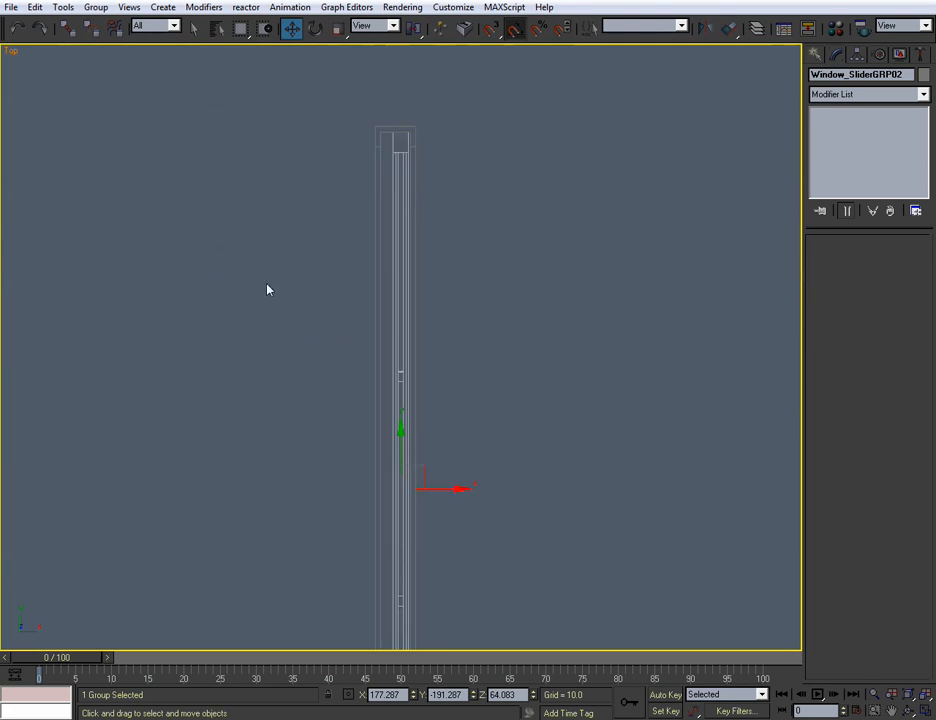
pyautogui.moveTo(472, 457); pyautogui.dragTo(458, 463)
pyautogui.moveTo(423, 329); pyautogui.dragTo(428, 466, button='middle')
pyautogui.scroll(2, 428, 466)
pyautogui.moveTo(441, 387); pyautogui.dragTo(426, 334, button='middle')
pyautogui.scroll(-1, 426, 333)
pyautogui.moveTo(475, 583); pyautogui.dragTo(468, 318, button='middle')
pyautogui.scroll(1, 480, 297)
pyautogui.click(456, 419)
pyautogui.click(408, 426)
pyautogui.moveTo(452, 415); pyautogui.dragTo(453, 419)
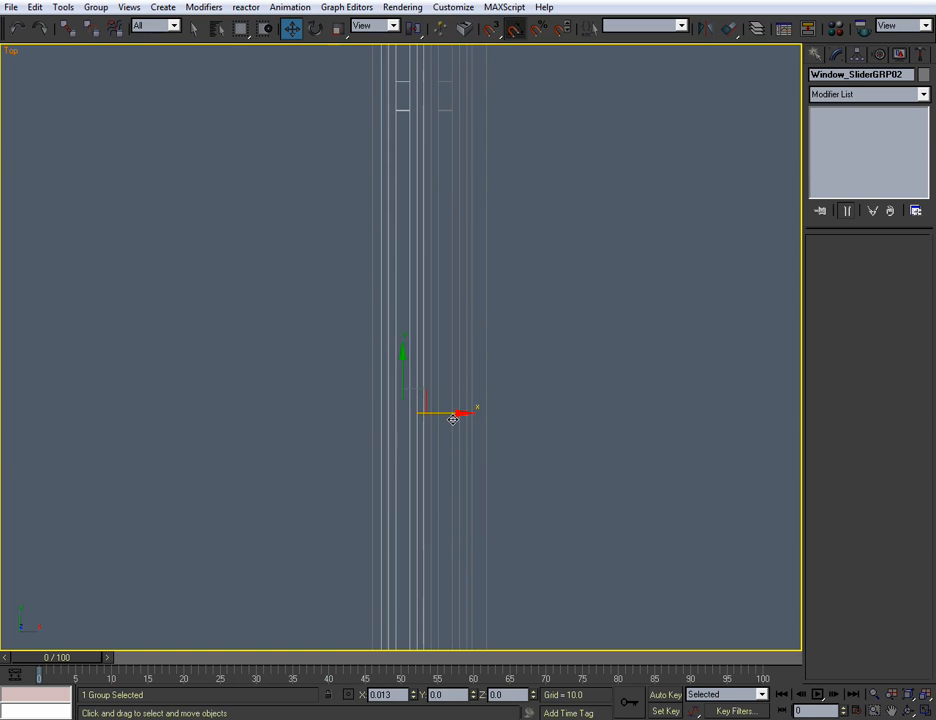
pyautogui.moveTo(456, 310); pyautogui.dragTo(437, 568, button='middle')
pyautogui.scroll(-2, 424, 466)
pyautogui.scroll(-2, 428, 420)
pyautogui.moveTo(432, 372); pyautogui.dragTo(424, 514, button='middle')
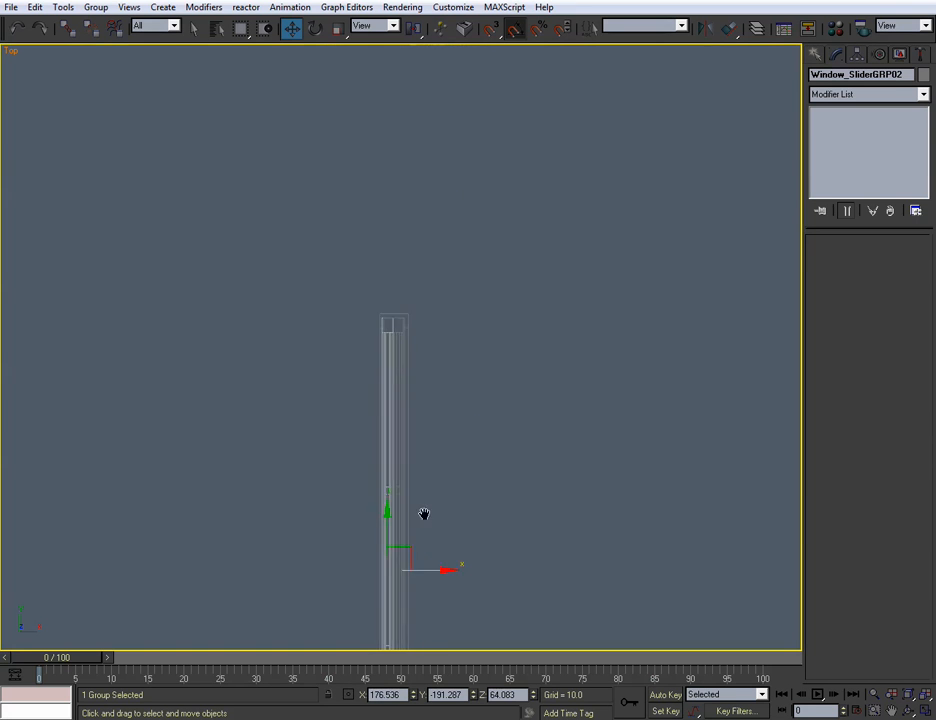
# Widen W_Case_01 in the Top view by moving the 16 vertices on its upper-sash side outward to about X 176.018.
pyautogui.scroll(1, 404, 361)
pyautogui.click(413, 302)
pyautogui.moveTo(449, 430); pyautogui.dragTo(465, 268, button='middle')
pyautogui.scroll(-1, 467, 270)
pyautogui.scroll(-2, 597, 288)
pyautogui.moveTo(600, 289); pyautogui.dragTo(615, 222, button='middle')
pyautogui.click(822, 259)
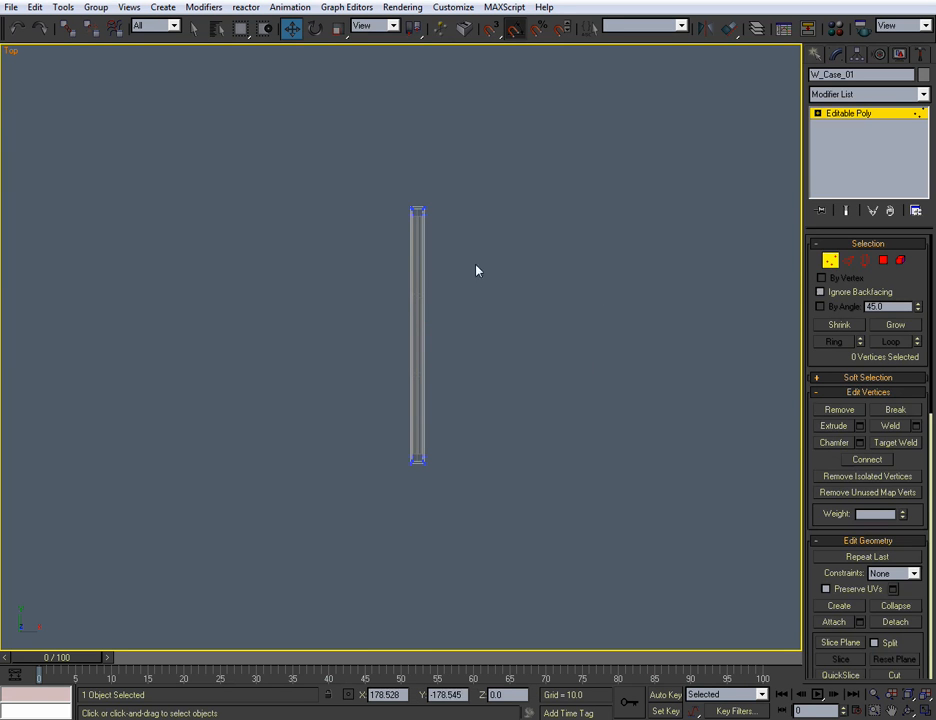
pyautogui.moveTo(417, 502); pyautogui.dragTo(417, 500)
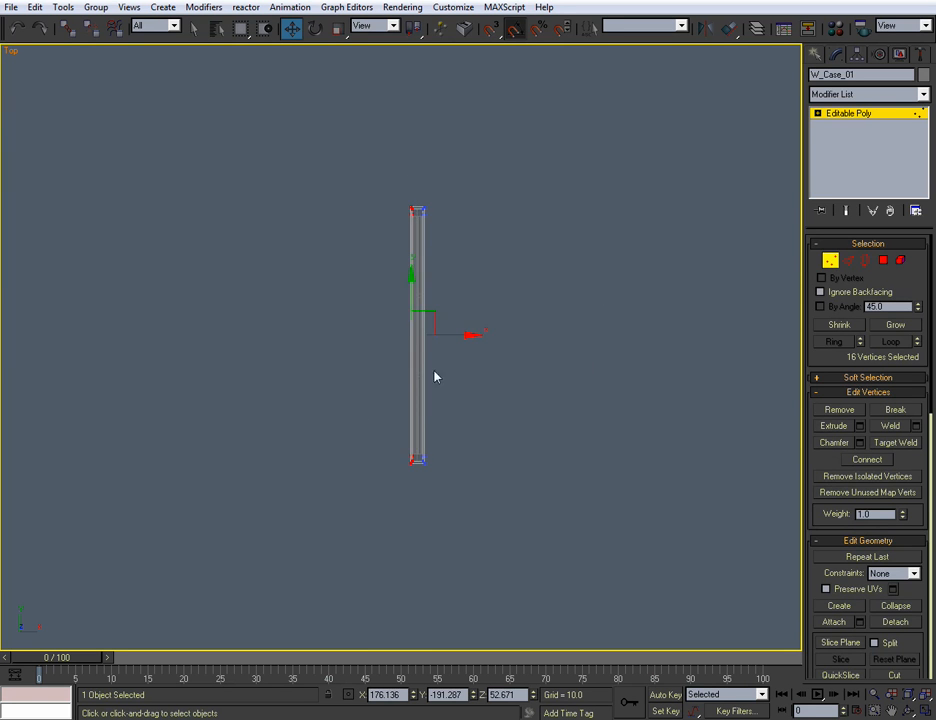
pyautogui.scroll(3, 430, 420)
pyautogui.moveTo(426, 453); pyautogui.dragTo(447, 280, button='middle')
pyautogui.moveTo(466, 453); pyautogui.dragTo(430, 468, button='middle')
pyautogui.scroll(2, 440, 420)
pyautogui.moveTo(432, 595); pyautogui.dragTo(415, 599)
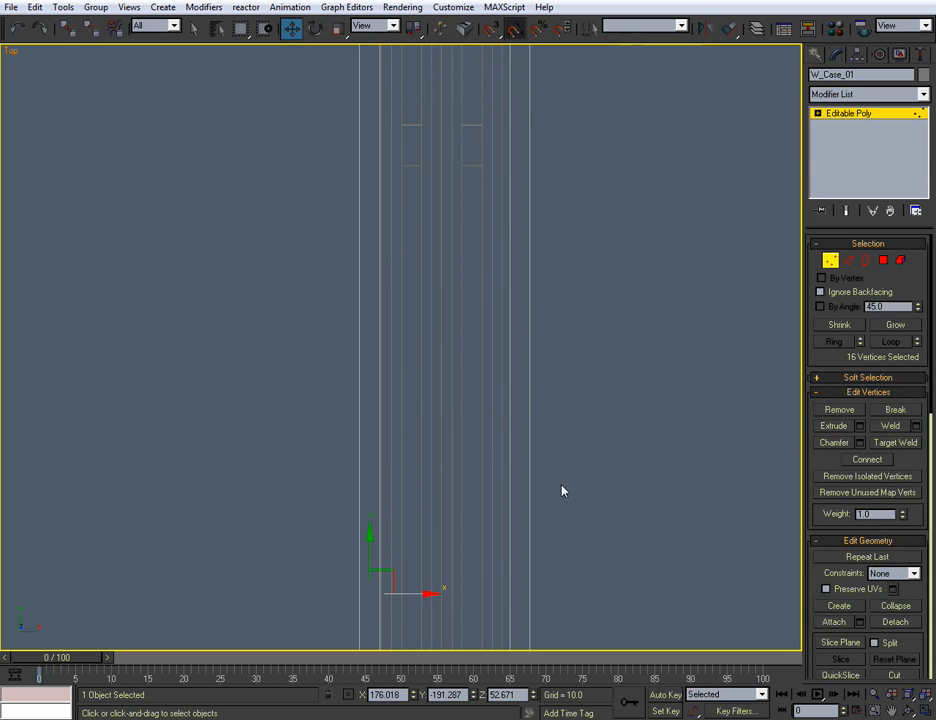
pyautogui.click(831, 261)
pyautogui.press('z')
pyautogui.hotkey('alt', 'w')
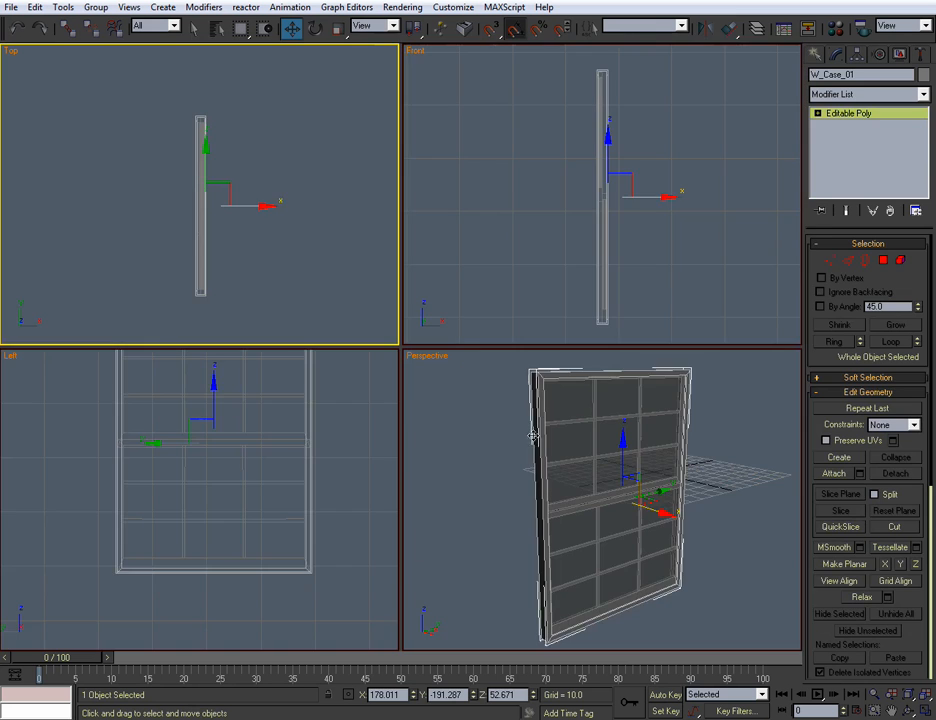
# Open the upper sash group Window_SliderGRP02 for editing in the Perspective view.
pyautogui.click(493, 472)
pyautogui.hotkey('alt', 'w')
pyautogui.scroll(-4, 451, 470)
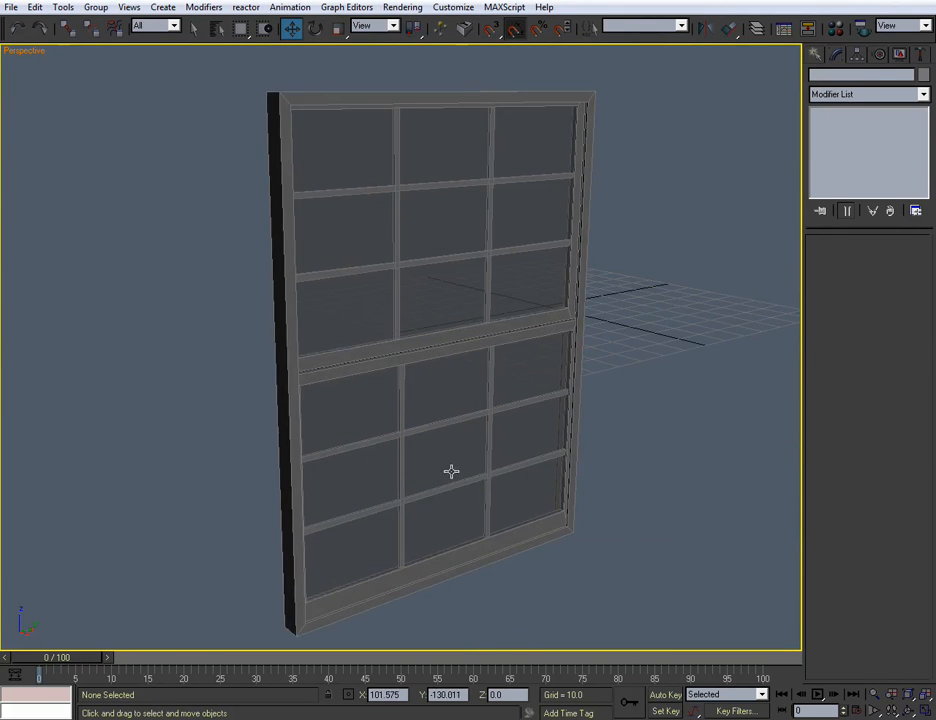
pyautogui.scroll(8, 399, 439)
pyautogui.keyDown('alt'); pyautogui.moveTo(397, 438); pyautogui.dragTo(547, 416, button='middle'); pyautogui.keyUp('alt')
pyautogui.moveTo(215, 460); pyautogui.dragTo(408, 400, button='middle')
pyautogui.click(510, 372)
pyautogui.keyDown('alt'); pyautogui.moveTo(303, 141); pyautogui.dragTo(291, 178, button='middle'); pyautogui.keyUp('alt')
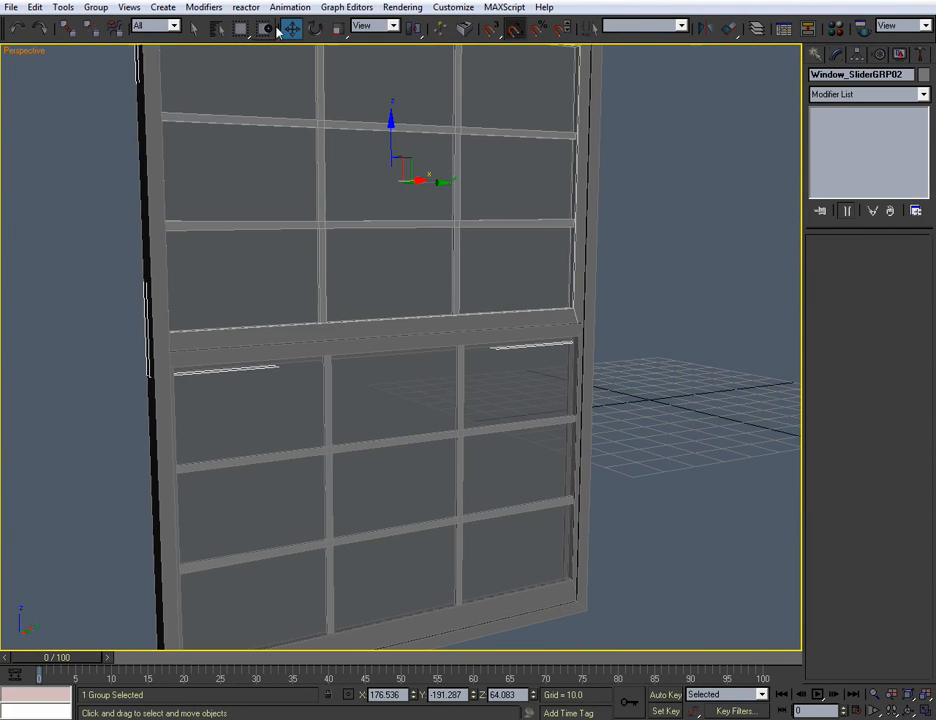
pyautogui.click(110, 10)
pyautogui.click(115, 64)
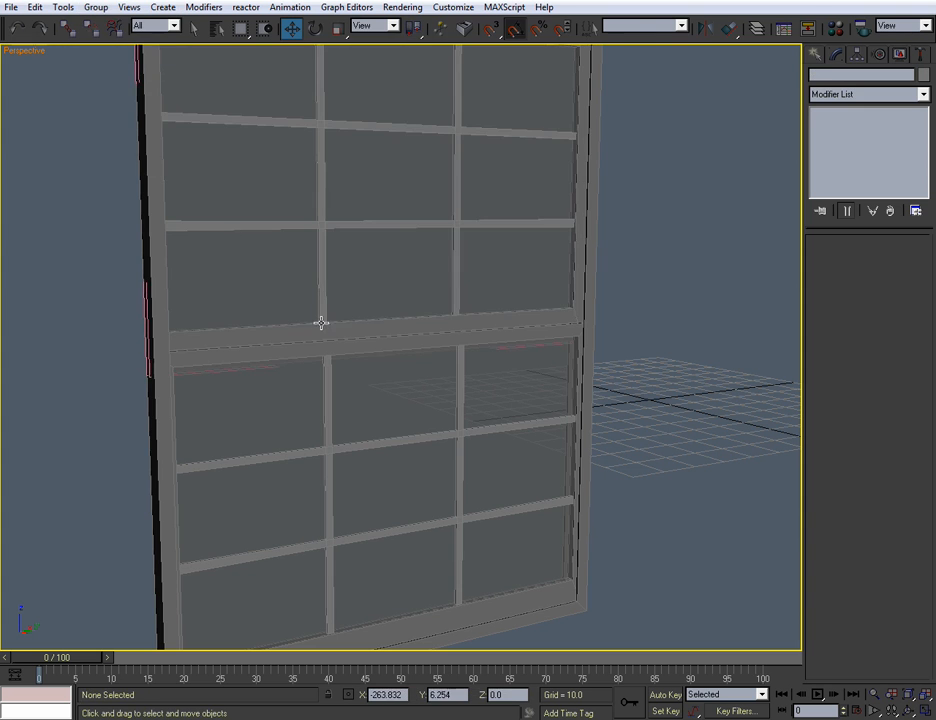
# Narrow the bottom rail of W_frame_02 by raising its four lowest vertices to about Z 53.219 in the Left view.
pyautogui.click(345, 327)
pyautogui.moveTo(345, 334); pyautogui.dragTo(445, 330, button='middle')
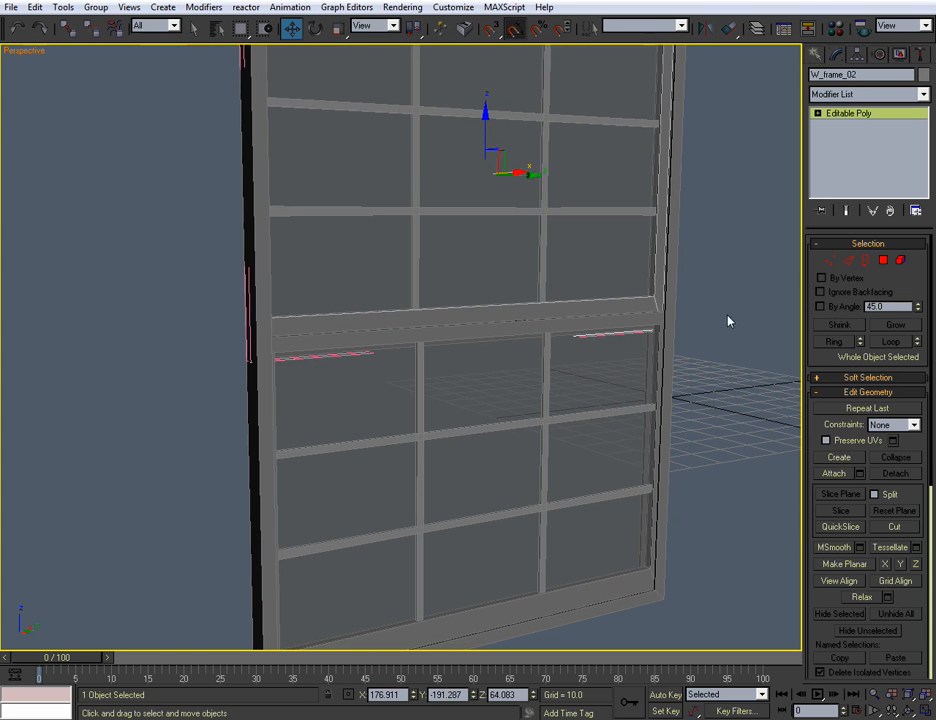
pyautogui.click(836, 262)
pyautogui.keyDown('alt'); pyautogui.moveTo(650, 334); pyautogui.dragTo(615, 316, button='middle'); pyautogui.keyUp('alt')
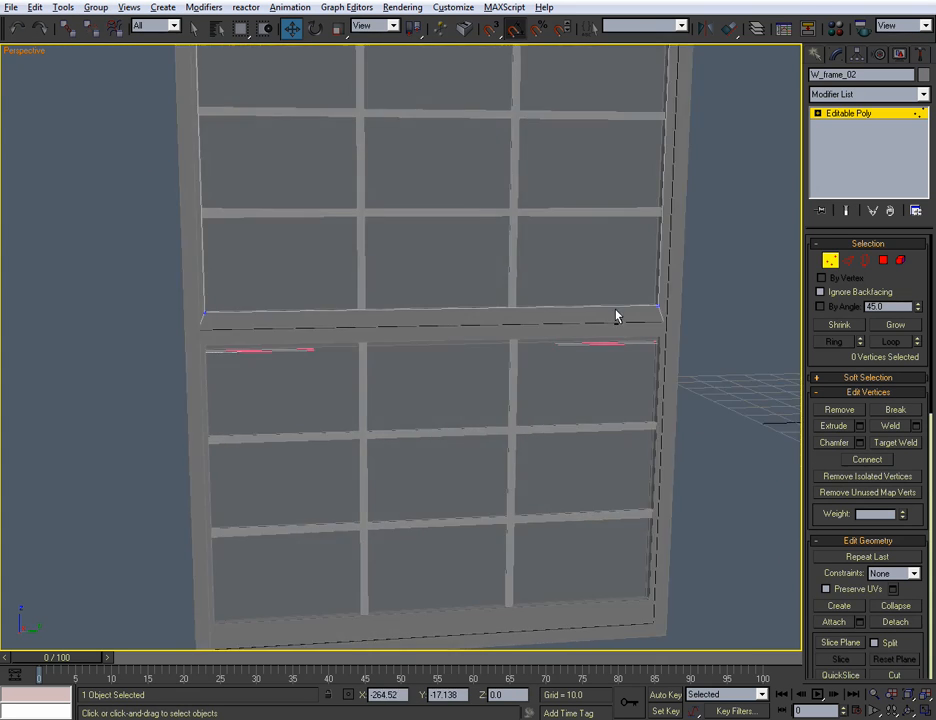
pyautogui.moveTo(704, 324); pyautogui.dragTo(158, 431)
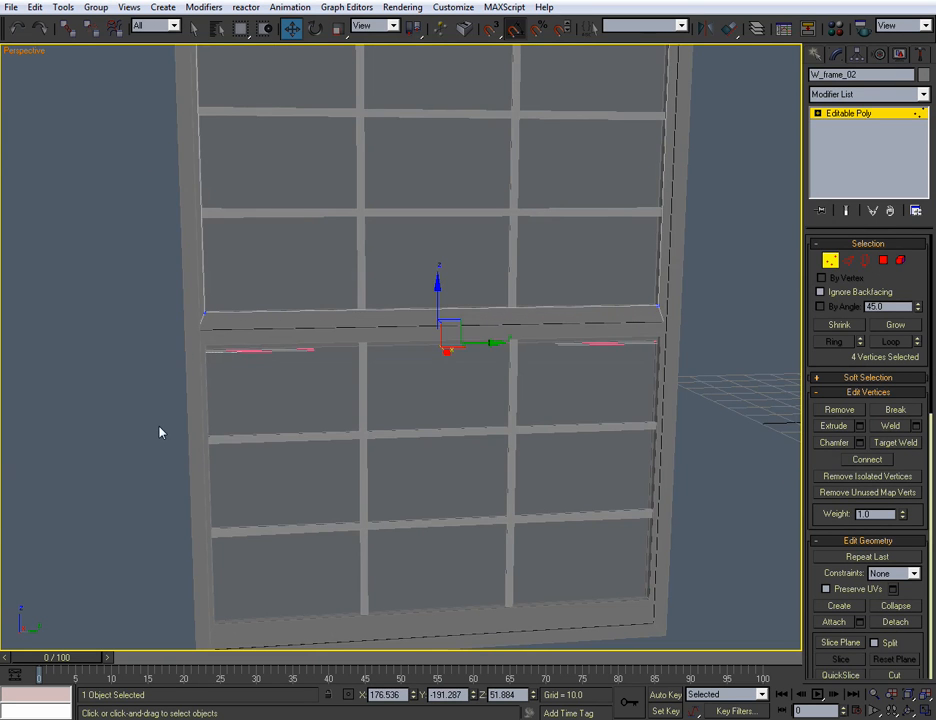
pyautogui.hotkey('alt', 'w')
pyautogui.rightClick(196, 468)
pyautogui.hotkey('alt', 'w')
pyautogui.scroll(-2, 613, 365)
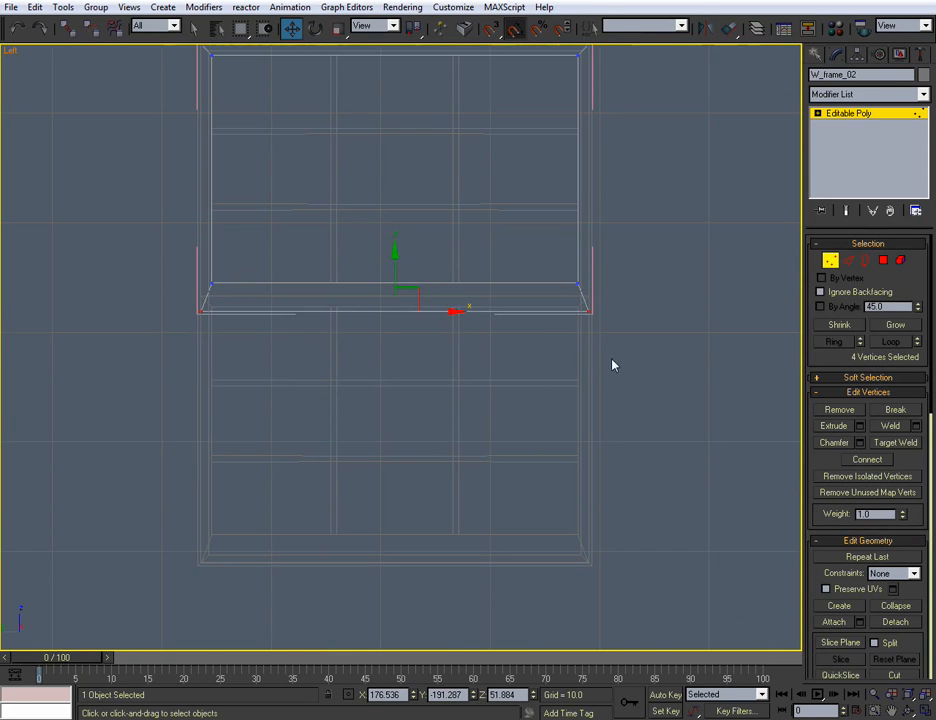
pyautogui.moveTo(391, 261); pyautogui.dragTo(396, 248)
pyautogui.scroll(5, 372, 355)
pyautogui.moveTo(400, 322); pyautogui.dragTo(400, 319)
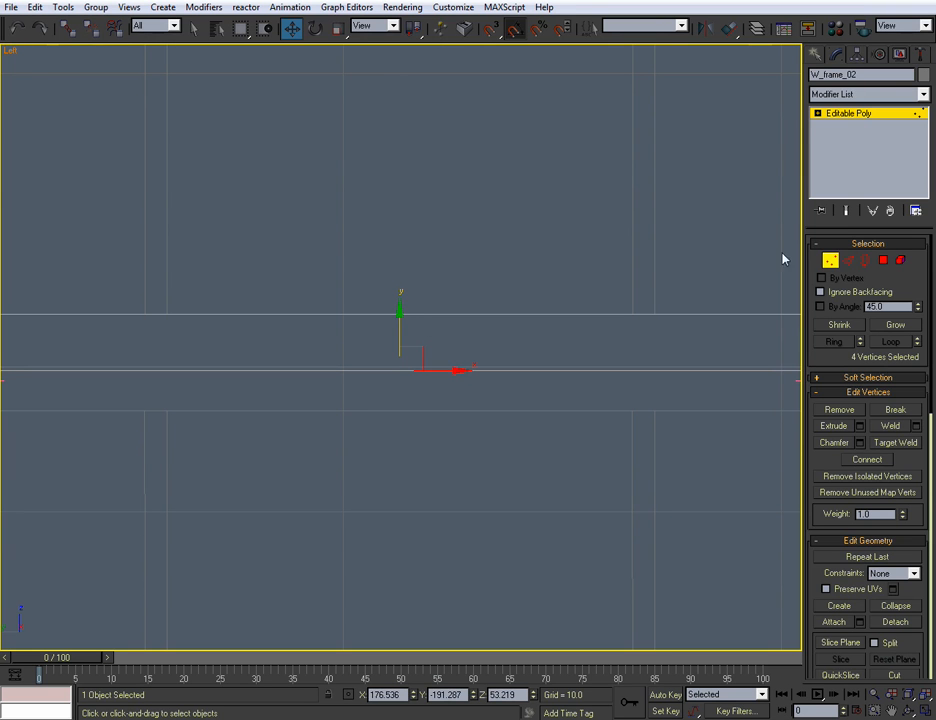
pyautogui.click(830, 261)
pyautogui.scroll(-5, 506, 320)
pyautogui.hotkey('alt', 'w')
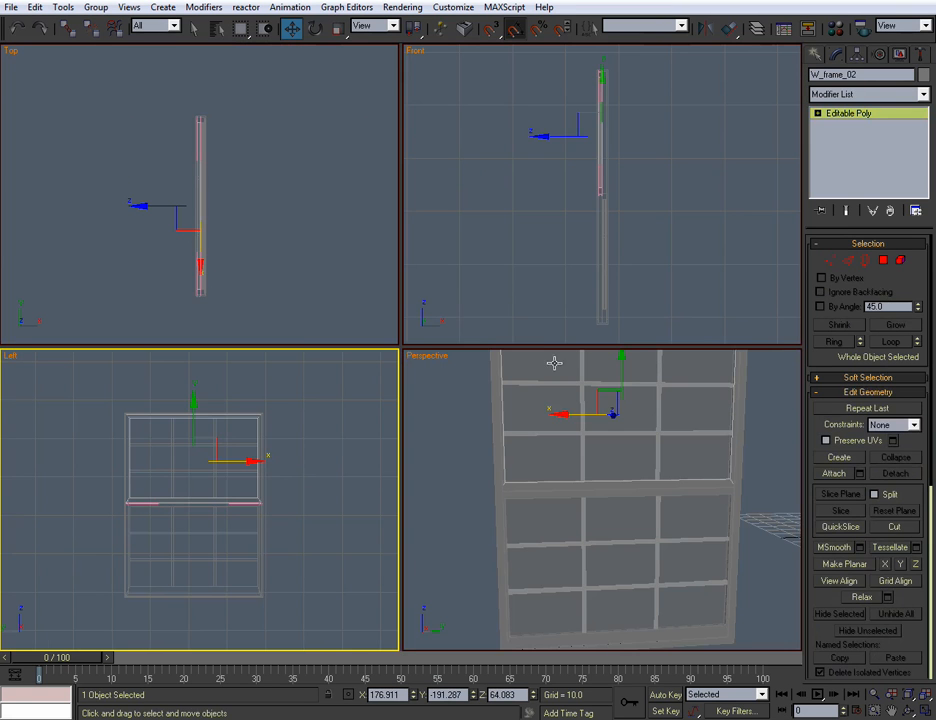
# Select the upper sash's glass in the Perspective view and close its group.
pyautogui.click(476, 432)
pyautogui.hotkey('alt', 'w')
pyautogui.scroll(-4, 456, 400)
pyautogui.keyDown('alt'); pyautogui.moveTo(455, 397); pyautogui.dragTo(493, 402, button='middle'); pyautogui.keyUp('alt')
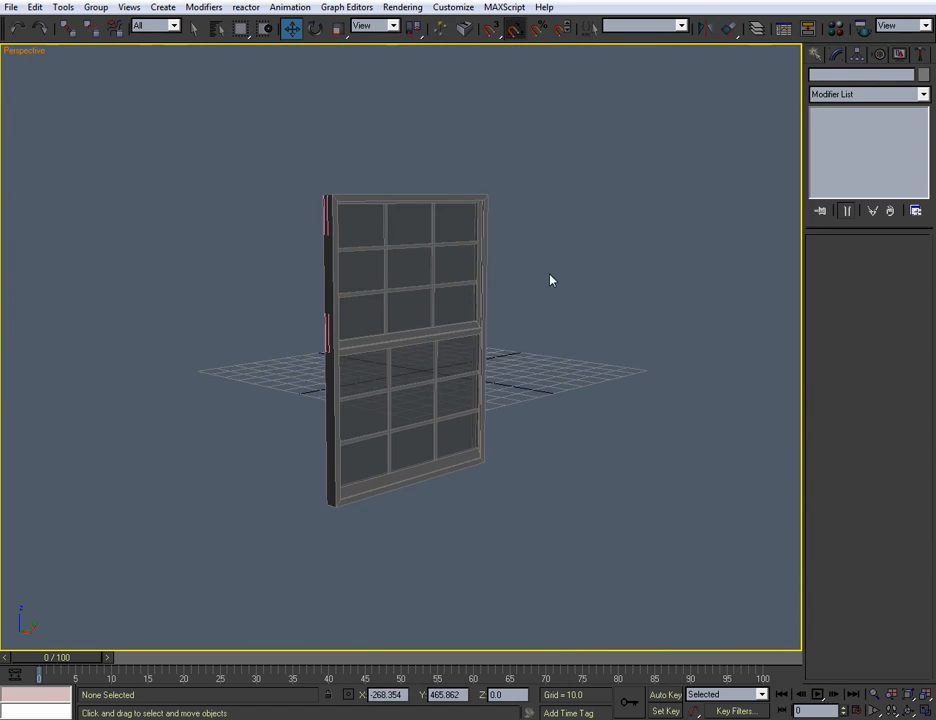
pyautogui.keyDown('alt'); pyautogui.moveTo(550, 280); pyautogui.dragTo(460, 387, button='middle'); pyautogui.keyUp('alt')
pyautogui.scroll(3, 397, 293)
pyautogui.click(397, 293)
pyautogui.keyDown('alt'); pyautogui.moveTo(537, 338); pyautogui.dragTo(566, 316, button='middle'); pyautogui.keyUp('alt')
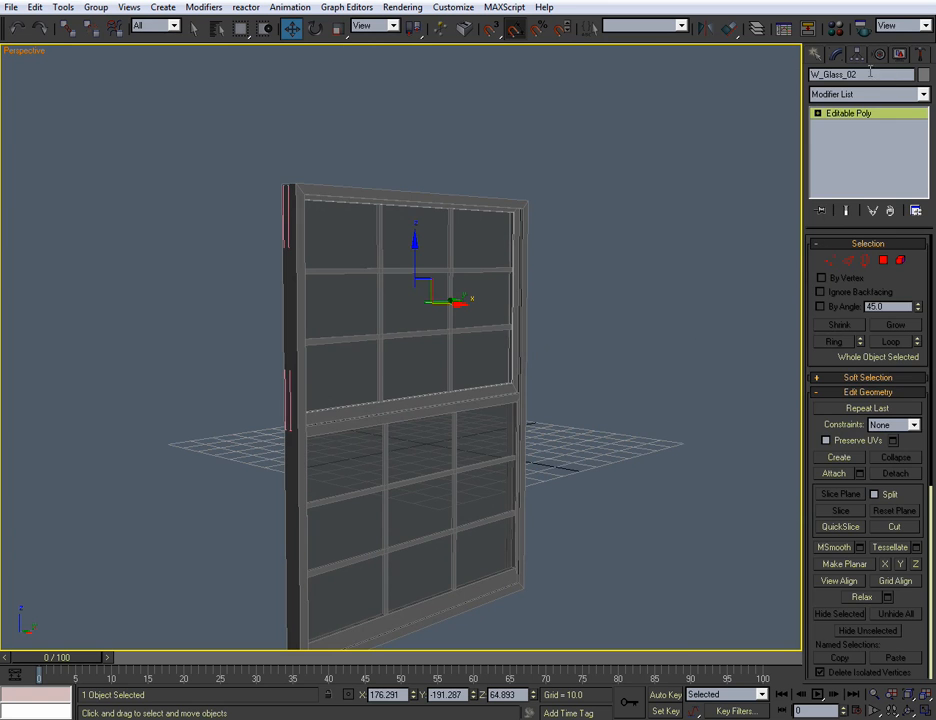
pyautogui.click(627, 250)
pyautogui.keyDown('alt'); pyautogui.moveTo(572, 270); pyautogui.dragTo(560, 307, button='middle'); pyautogui.keyUp('alt')
pyautogui.scroll(3, 560, 307)
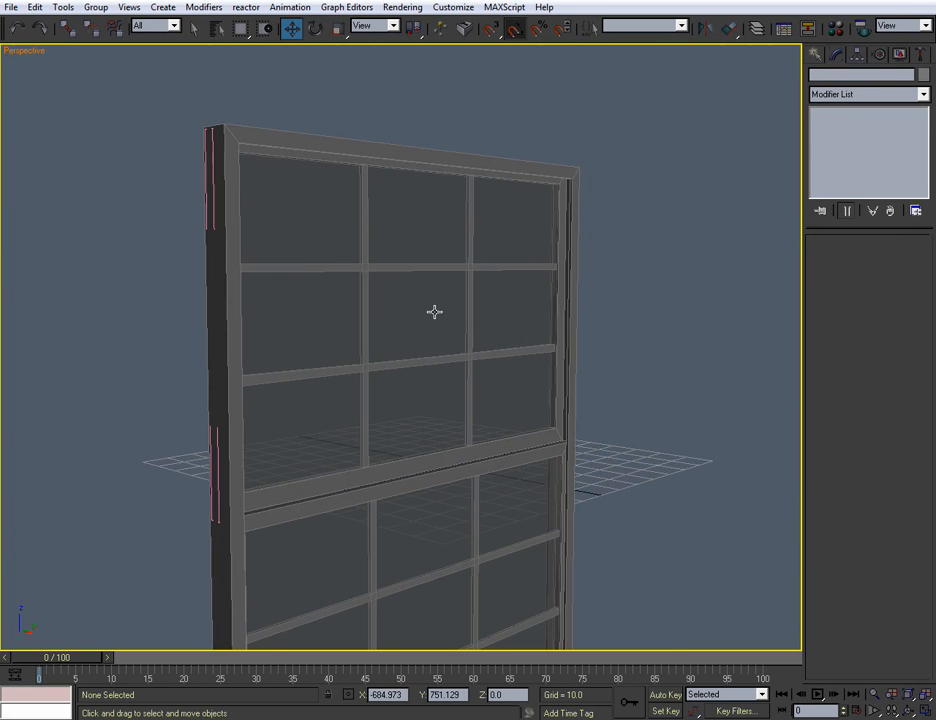
pyautogui.click(435, 313)
pyautogui.scroll(-3, 524, 332)
pyautogui.keyDown('alt'); pyautogui.moveTo(524, 346); pyautogui.dragTo(515, 312, button='middle'); pyautogui.keyUp('alt')
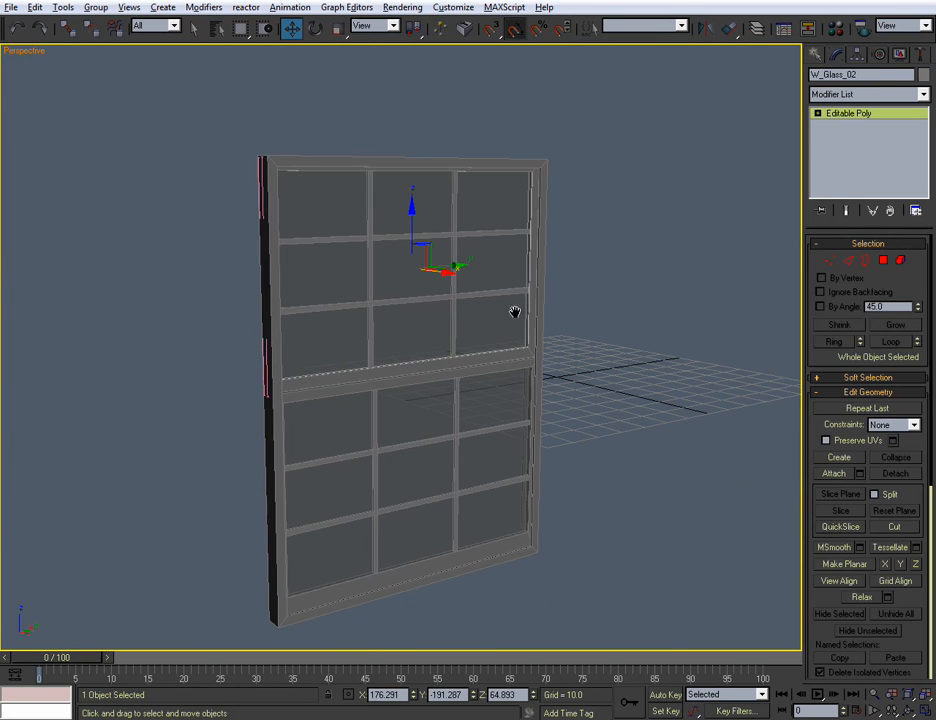
pyautogui.click(96, 8)
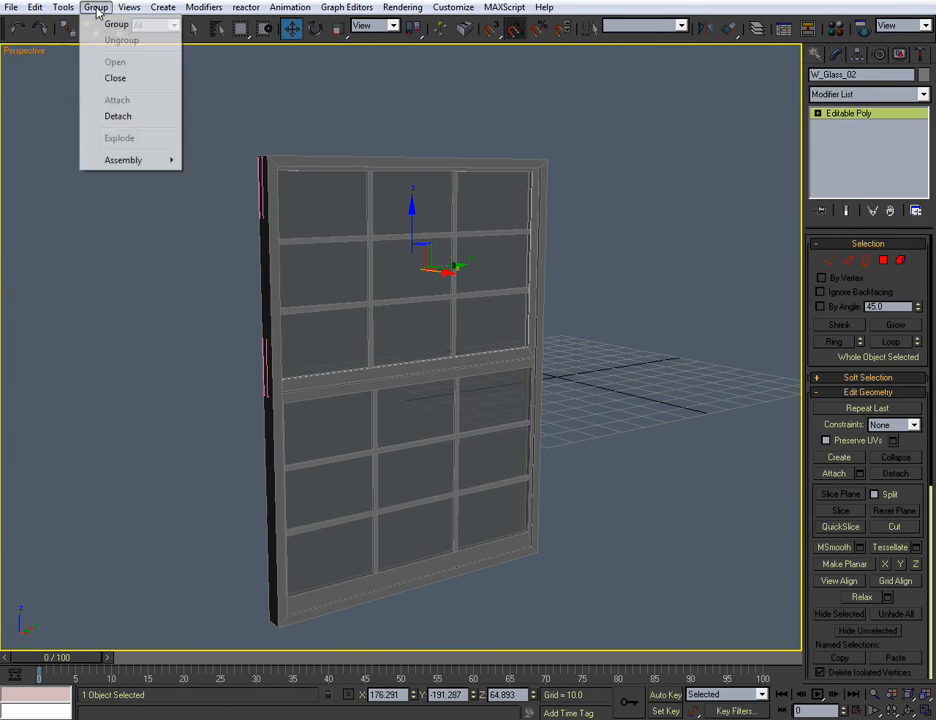
pyautogui.click(121, 80)
pyautogui.click(149, 213)
# Try moving Window_SliderGRP01 along Z to check how the lower sash slides past the upper one.
pyautogui.keyDown('alt'); pyautogui.moveTo(149, 217); pyautogui.dragTo(420, 305, button='middle'); pyautogui.keyUp('alt')
pyautogui.scroll(4, 420, 305)
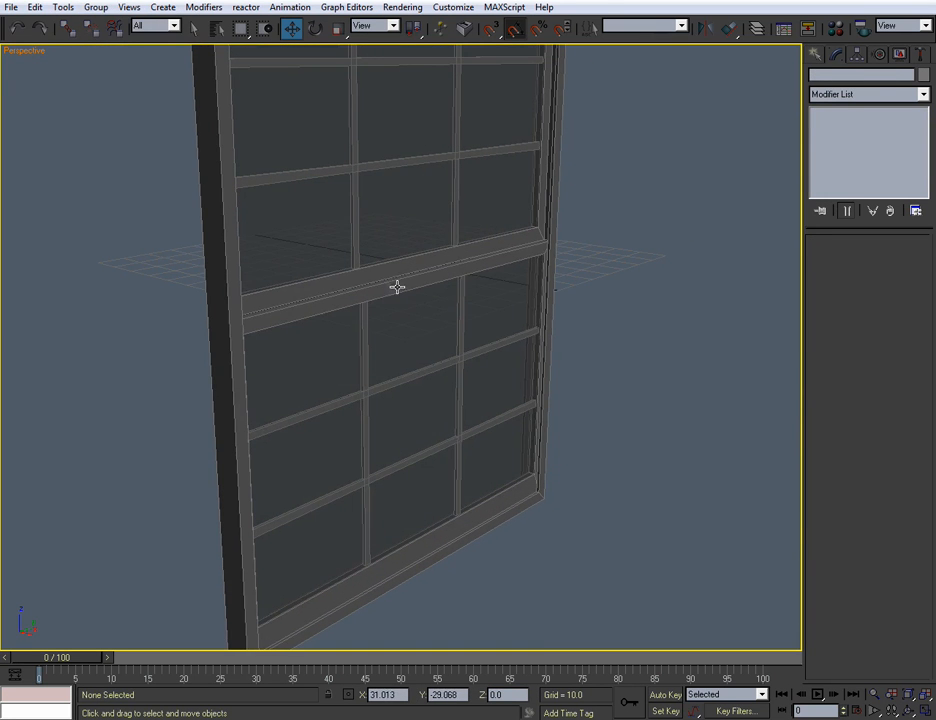
pyautogui.click(418, 326)
pyautogui.moveTo(416, 373); pyautogui.dragTo(440, 416)
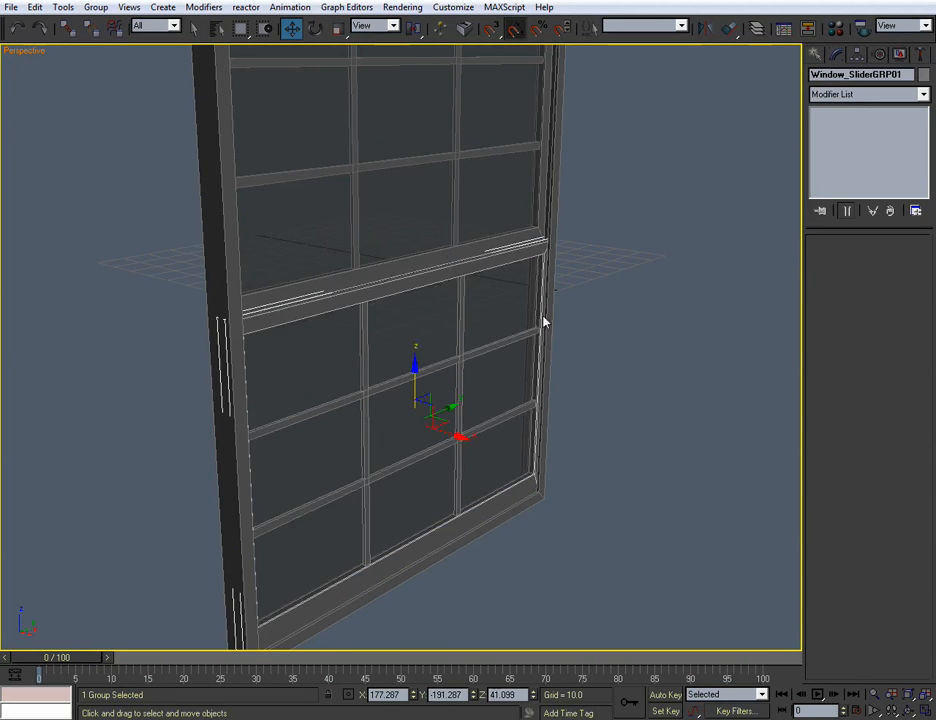
pyautogui.click(570, 368)
pyautogui.scroll(-6, 549, 428)
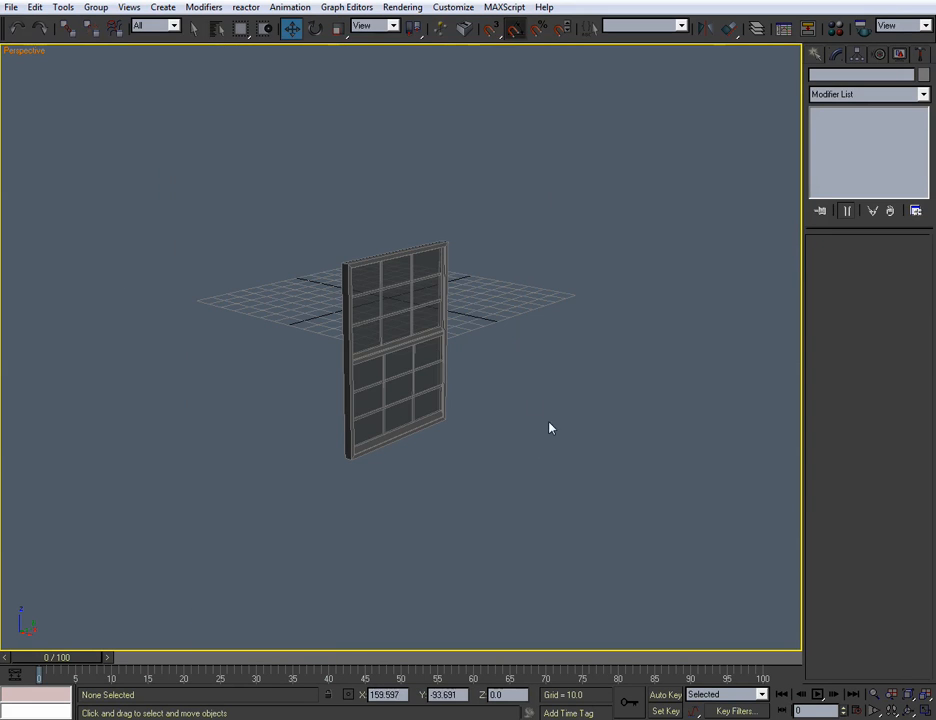
# Unhide the Walls layer in the layer manager and close it.
pyautogui.click(756, 30)
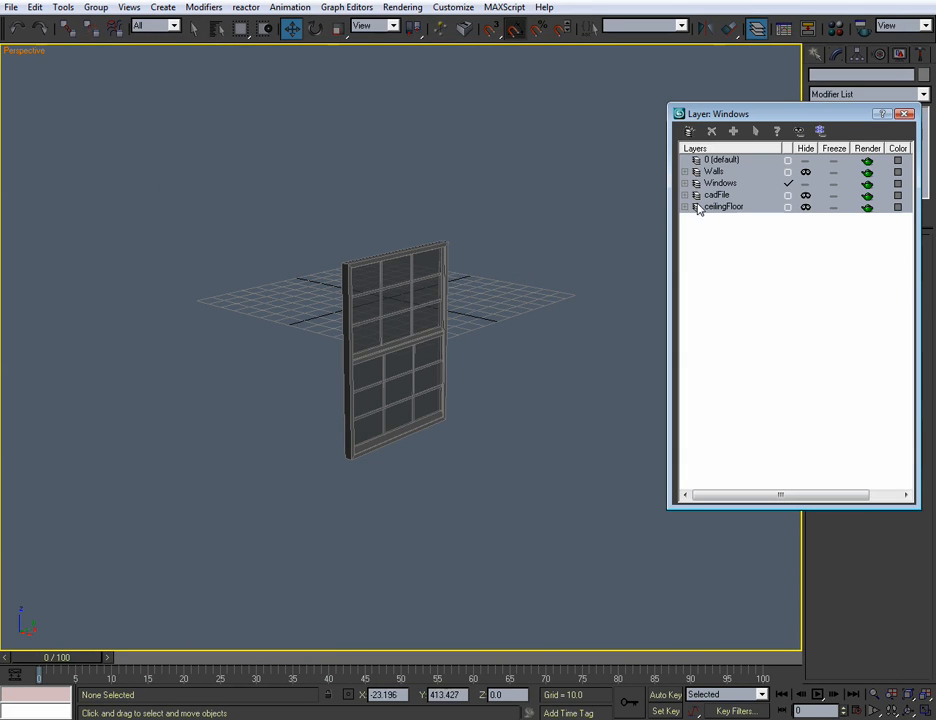
pyautogui.click(806, 173)
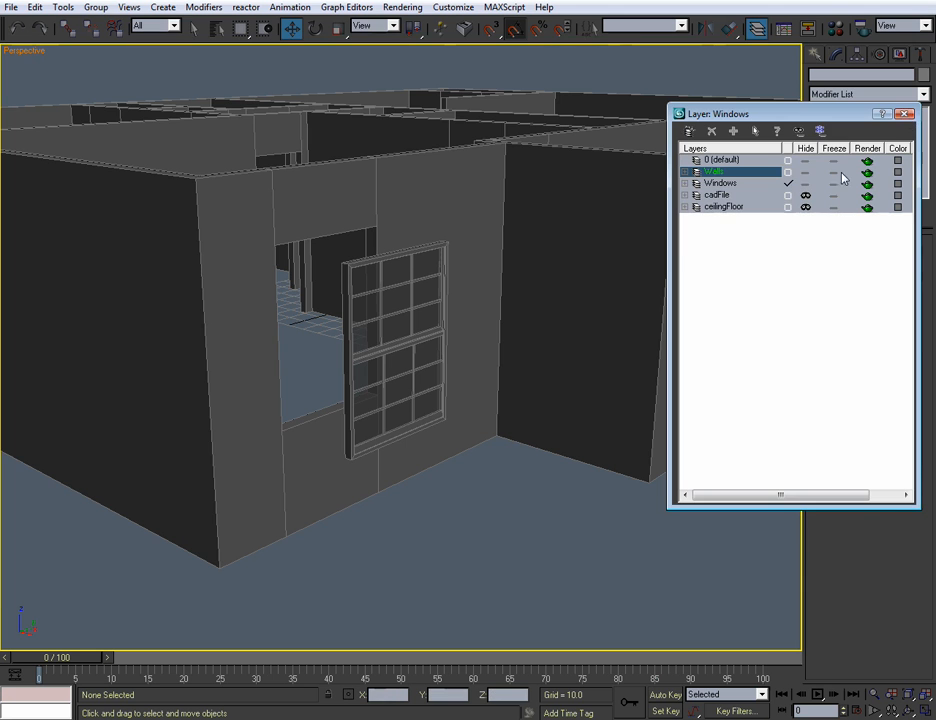
pyautogui.click(906, 118)
# Select the case and both sash groups and group them as AllWindowGRP_01.
pyautogui.scroll(5, 487, 359)
pyautogui.click(390, 333)
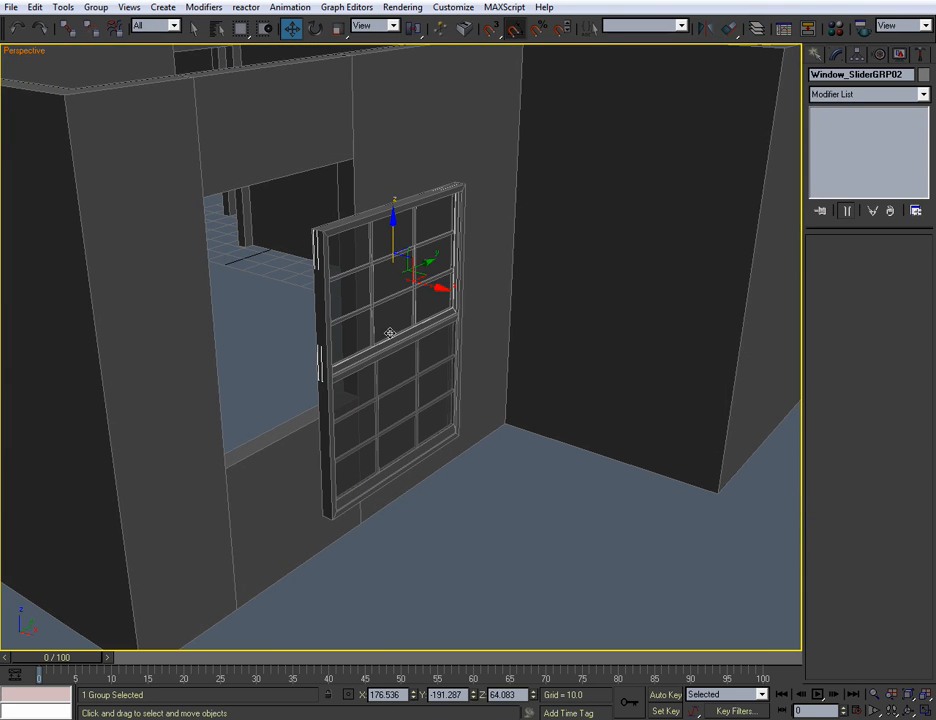
pyautogui.keyDown('alt'); pyautogui.moveTo(349, 283); pyautogui.dragTo(407, 340, button='middle'); pyautogui.keyUp('alt')
pyautogui.moveTo(383, 465); pyautogui.dragTo(363, 522)
pyautogui.keyDown('alt'); pyautogui.moveTo(363, 522); pyautogui.dragTo(371, 377, button='middle'); pyautogui.keyUp('alt')
pyautogui.click(96, 8)
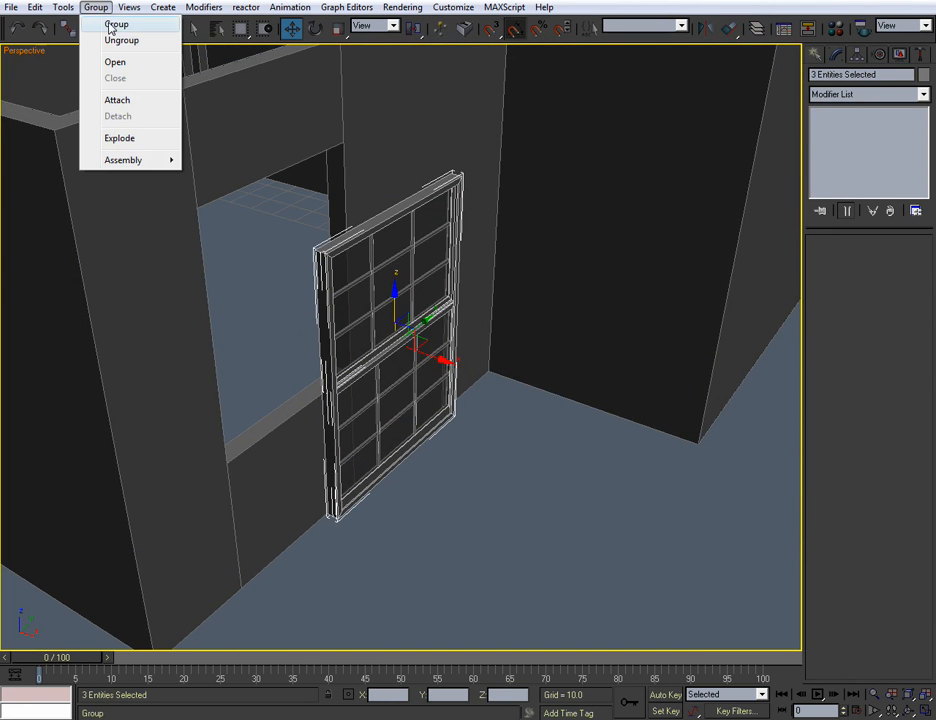
pyautogui.click(116, 25)
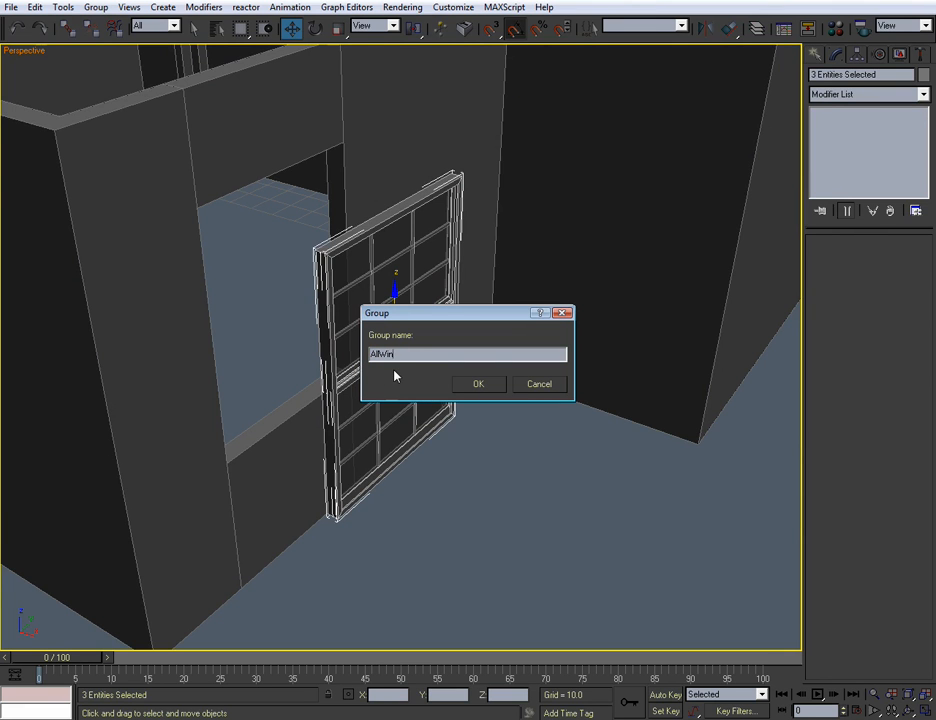
pyautogui.write('AllWindowGRP_01')
pyautogui.press('Return')
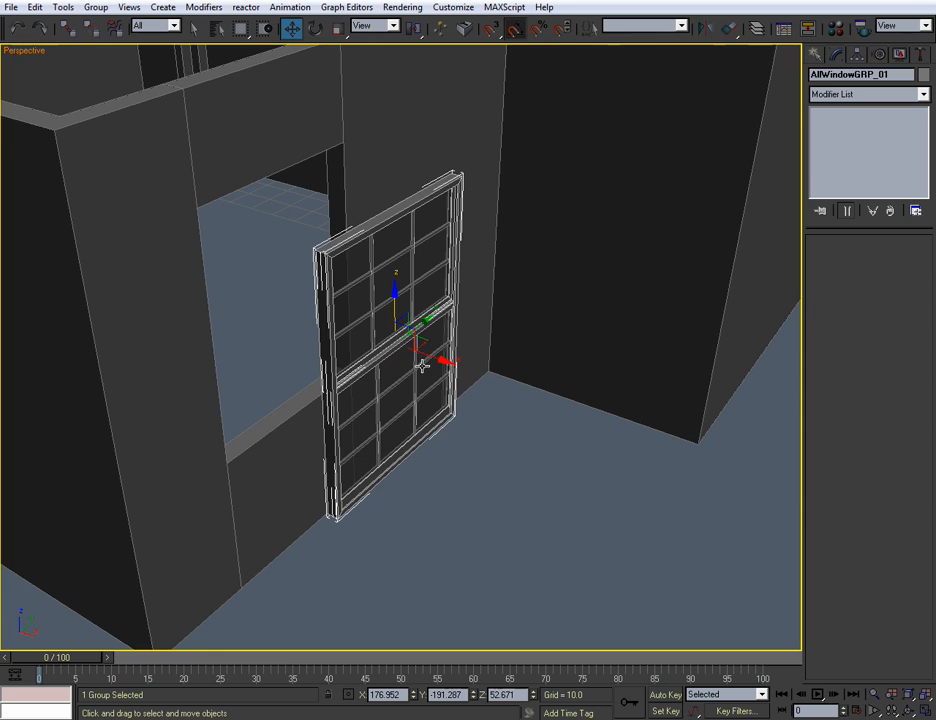
# Move AllWindowGRP_01 into the wall opening, snapping its case's upper corner vertex to the opening's upper outer corner.
pyautogui.keyDown('alt'); pyautogui.moveTo(443, 363); pyautogui.dragTo(461, 393, button='middle'); pyautogui.keyUp('alt')
pyautogui.scroll(3, 445, 350)
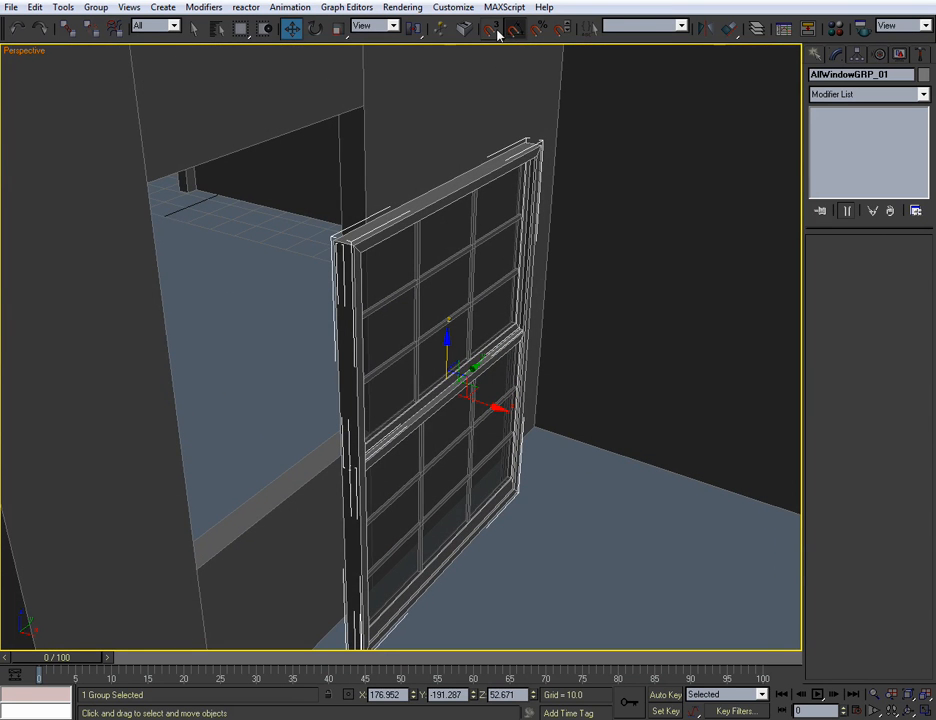
pyautogui.moveTo(340, 261); pyautogui.dragTo(348, 278, button='middle')
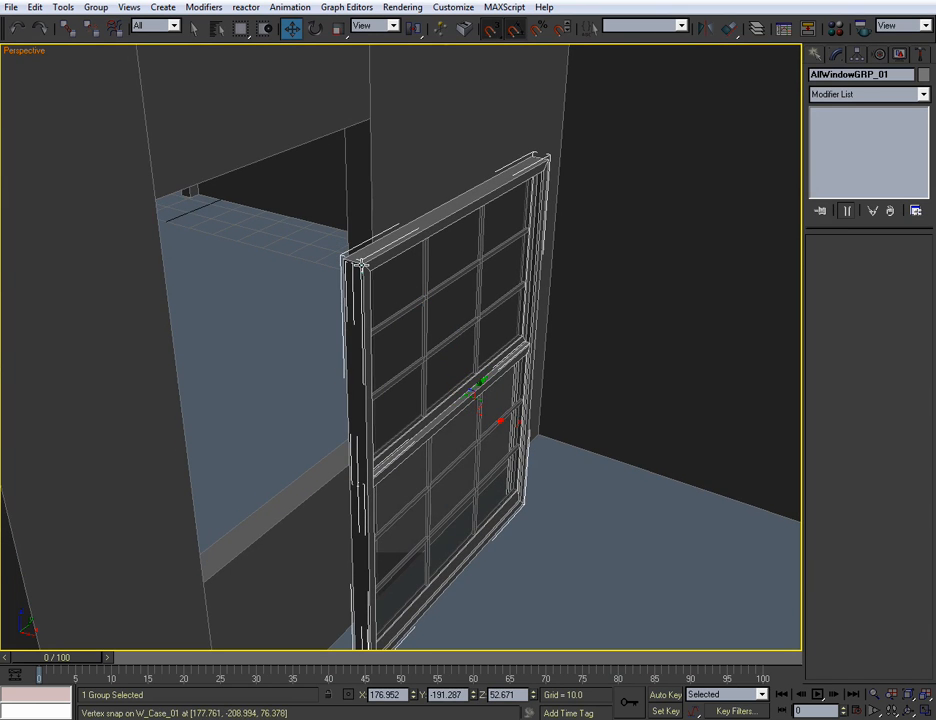
pyautogui.moveTo(435, 389); pyautogui.dragTo(432, 377, button='middle')
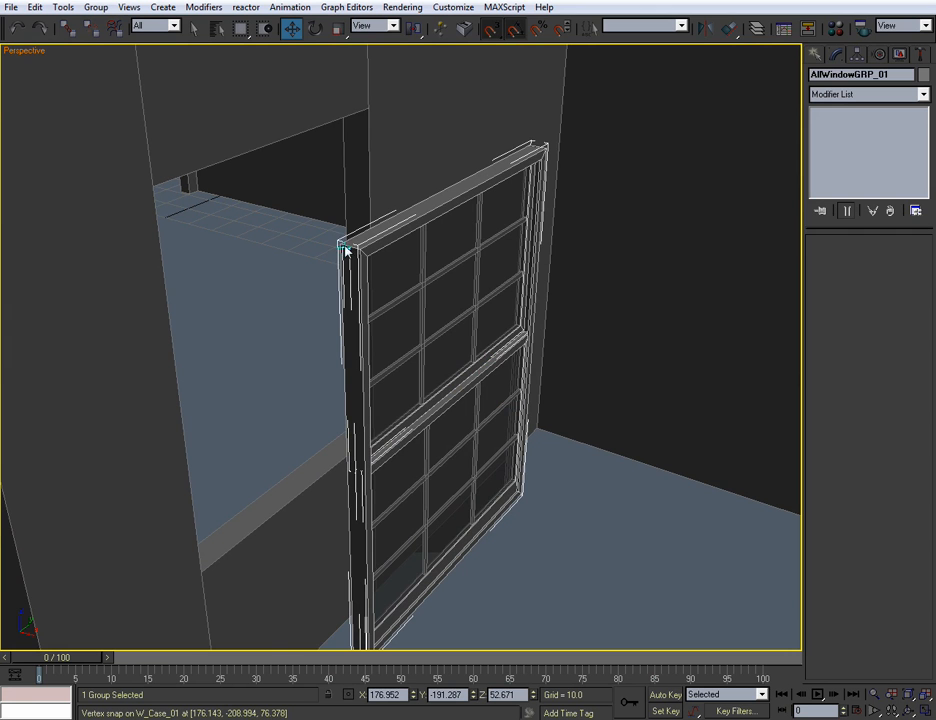
pyautogui.moveTo(359, 249); pyautogui.dragTo(152, 187)
pyautogui.moveTo(372, 347); pyautogui.dragTo(464, 380, button='middle')
pyautogui.scroll(2, 464, 380)
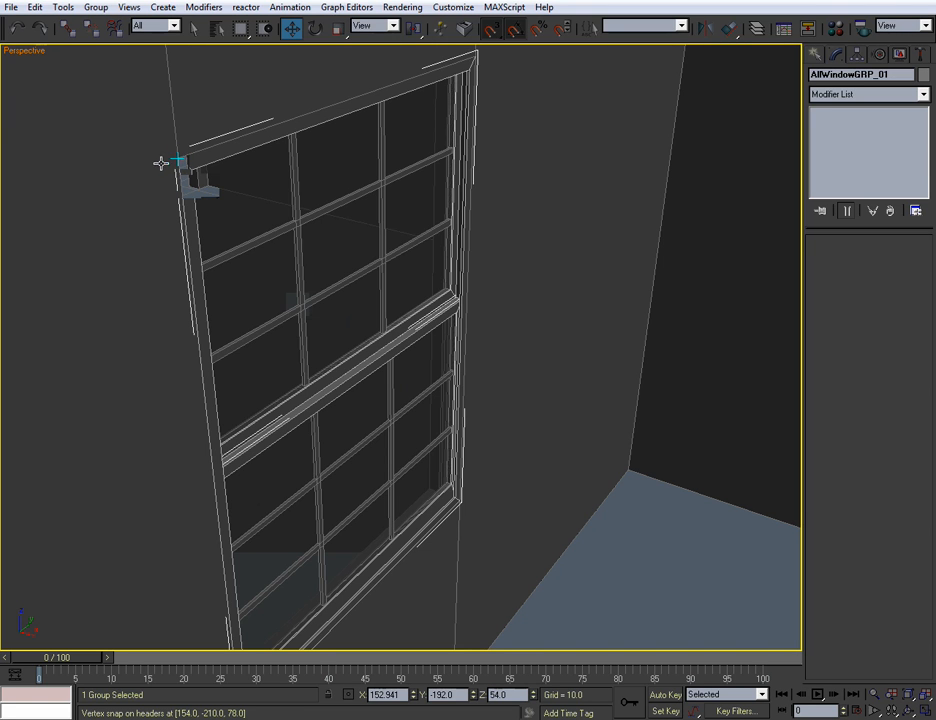
pyautogui.moveTo(322, 343); pyautogui.dragTo(324, 330, button='middle')
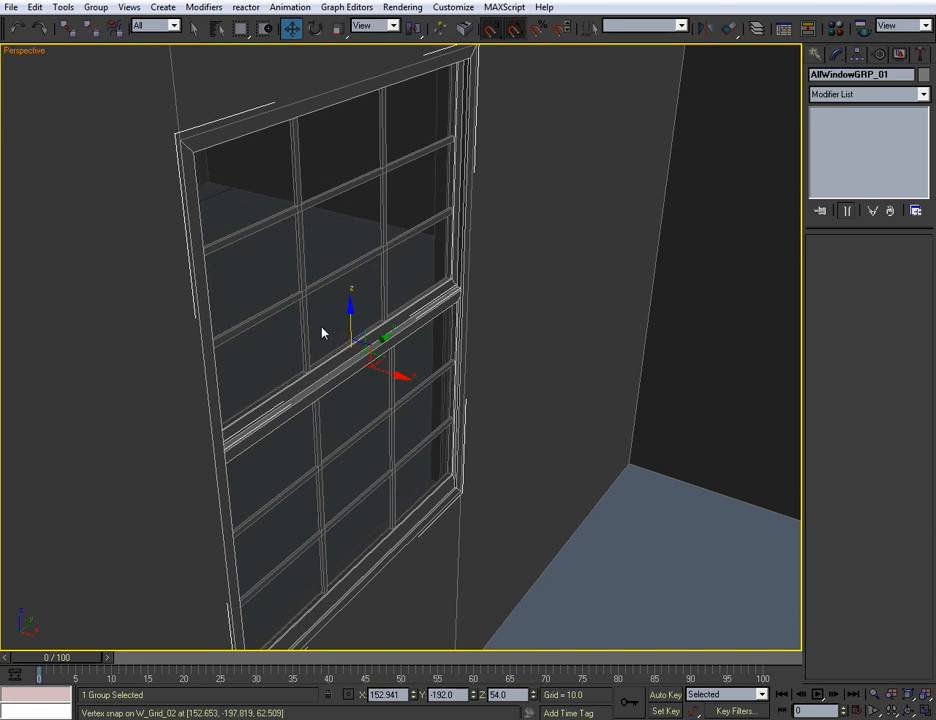
# Set AllWindowGRP_01 back into the wall thickness by moving it along X to about 151.942, with vertex snapping off.
pyautogui.scroll(-2, 383, 361)
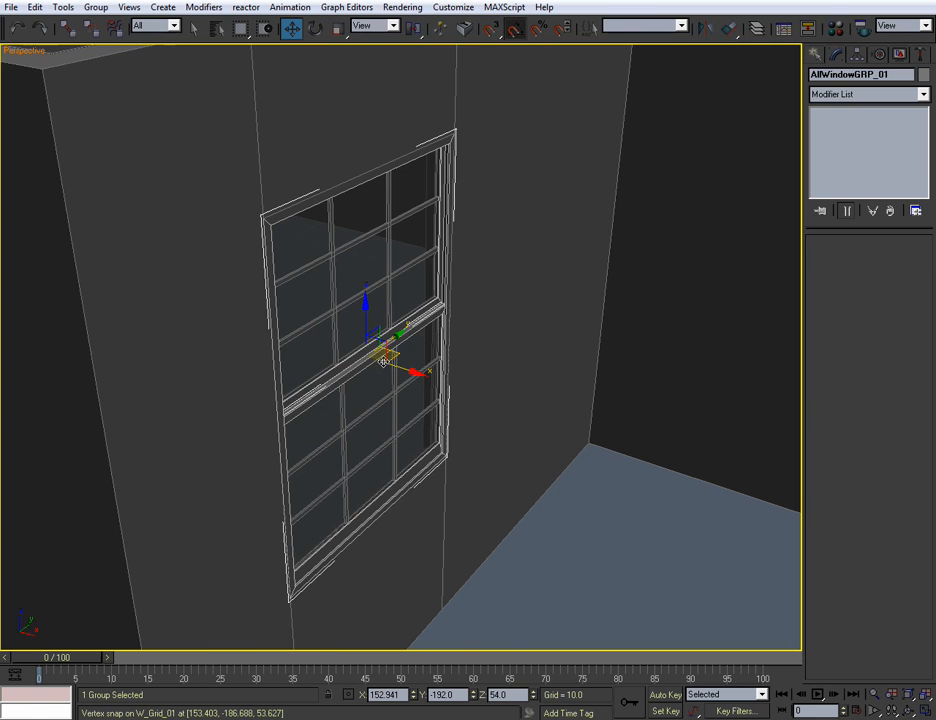
pyautogui.scroll(8, 427, 367)
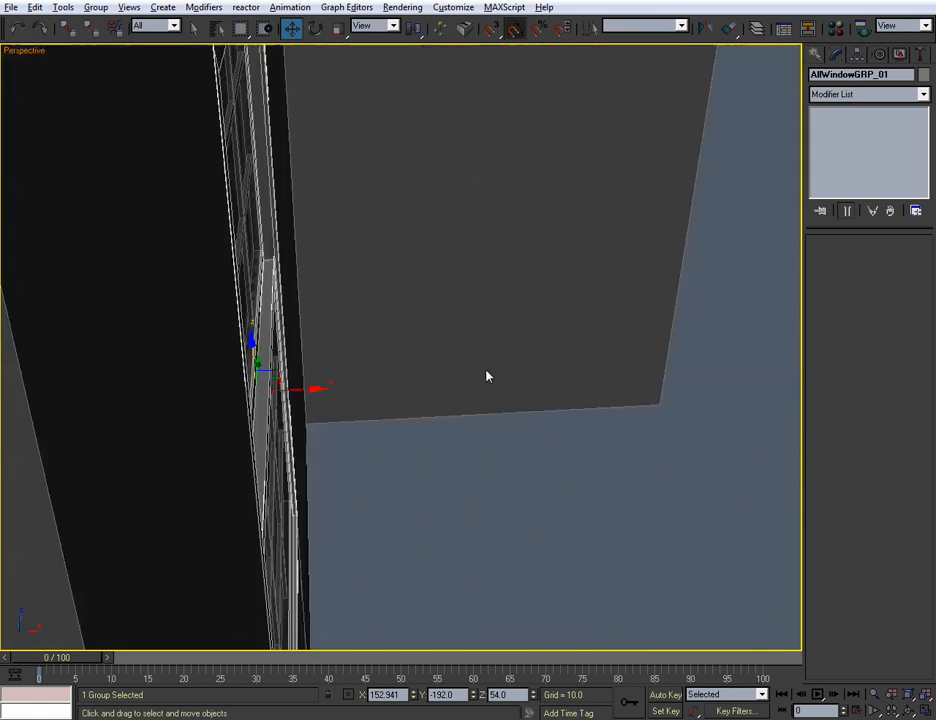
pyautogui.keyDown('alt'); pyautogui.moveTo(487, 376); pyautogui.dragTo(643, 200, button='middle'); pyautogui.keyUp('alt')
pyautogui.moveTo(346, 370); pyautogui.dragTo(439, 240, button='middle')
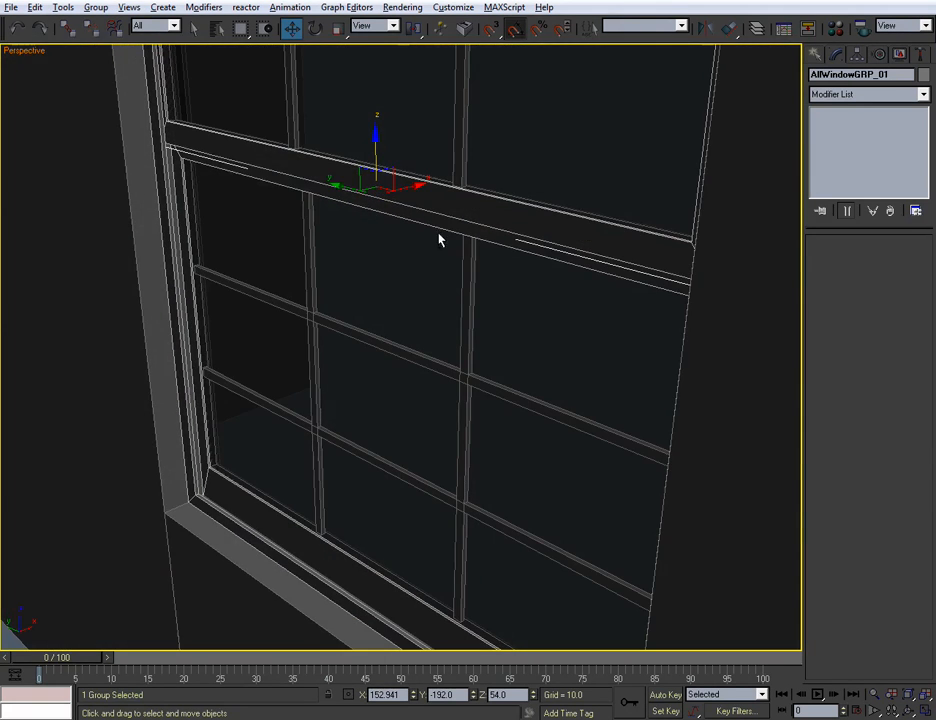
pyautogui.keyDown('alt'); pyautogui.moveTo(270, 443); pyautogui.dragTo(277, 425, button='middle'); pyautogui.keyUp('alt')
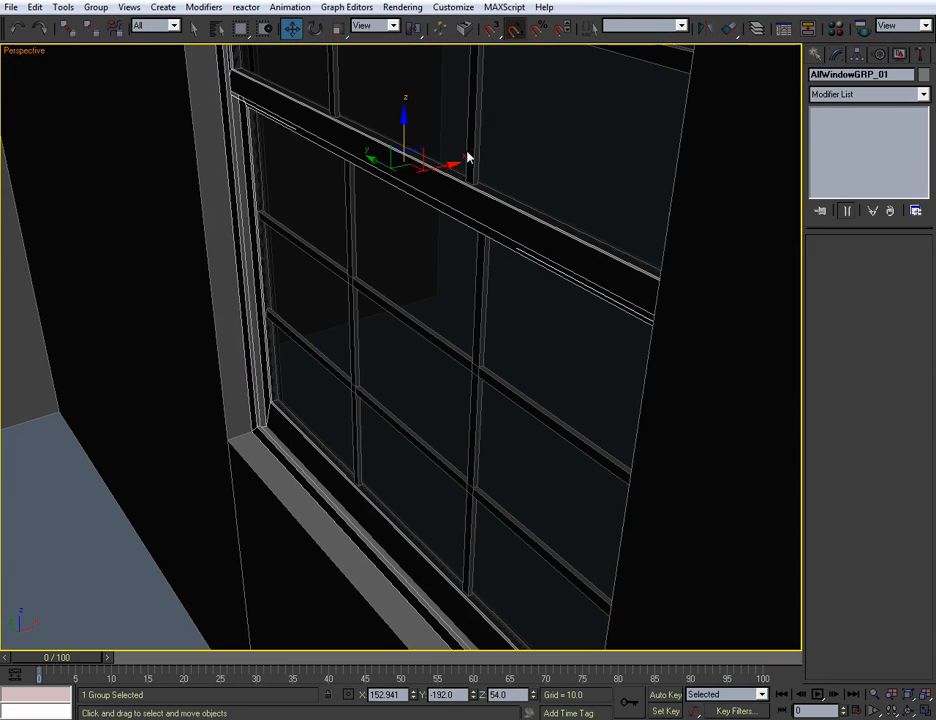
pyautogui.moveTo(449, 165); pyautogui.dragTo(430, 180)
pyautogui.keyDown('alt'); pyautogui.moveTo(430, 180); pyautogui.dragTo(297, 258, button='middle'); pyautogui.keyUp('alt')
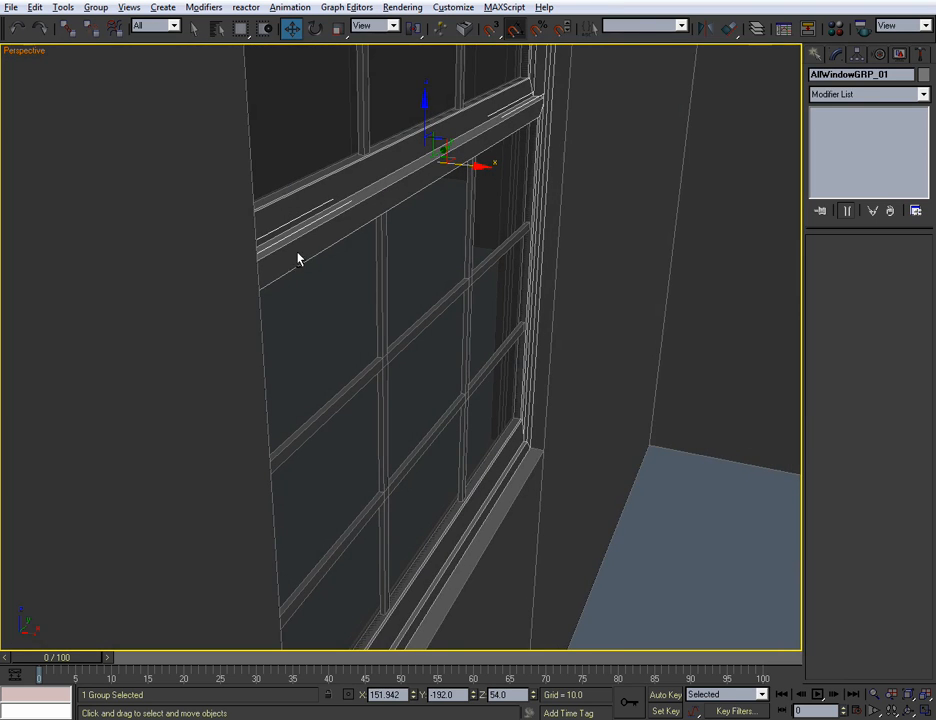
# Clone AllWindowGRP_01 as one copy named AllWindowGRP_02, placed beside the opening in the adjacent long wall.
pyautogui.keyDown('alt'); pyautogui.moveTo(476, 507); pyautogui.dragTo(412, 496, button='middle'); pyautogui.keyUp('alt')
pyautogui.scroll(-5, 437, 500)
pyautogui.click(445, 549)
pyautogui.keyDown('alt'); pyautogui.moveTo(445, 549); pyautogui.dragTo(475, 548, button='middle'); pyautogui.keyUp('alt')
pyautogui.click(432, 337)
pyautogui.keyDown('alt'); pyautogui.moveTo(391, 449); pyautogui.dragTo(550, 489, button='middle'); pyautogui.keyUp('alt')
pyautogui.moveTo(603, 358)
pyautogui.keyDown('shift'); pyautogui.mouseDown()
pyautogui.moveTo(267, 366)
pyautogui.moveTo(125, 324)
pyautogui.moveTo(77, 281)
pyautogui.mouseUp(); pyautogui.keyUp('shift')
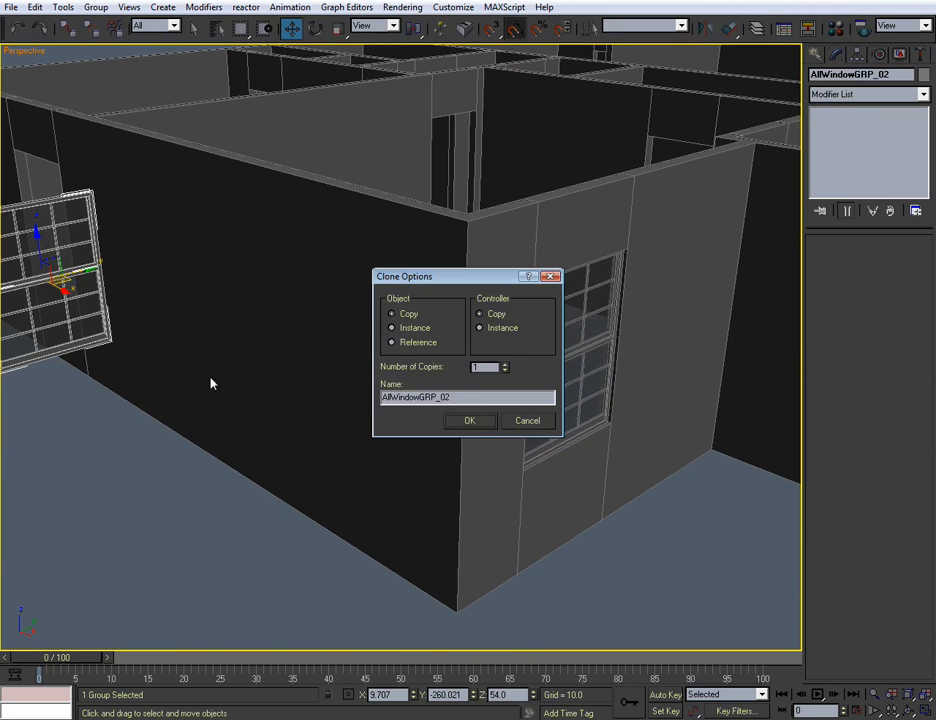
pyautogui.click(481, 420)
# Rotate AllWindowGRP_02 about Z to line it up with the long wall.
pyautogui.moveTo(311, 449)
pyautogui.keyDown('alt'); pyautogui.mouseDown(button='middle')
pyautogui.moveTo(529, 480)
pyautogui.moveTo(514, 397)
pyautogui.moveTo(497, 392)
pyautogui.mouseUp(button='middle'); pyautogui.keyUp('alt')
pyautogui.scroll(3, 497, 392)
pyautogui.keyDown('alt'); pyautogui.moveTo(420, 440); pyautogui.dragTo(469, 432, button='middle'); pyautogui.keyUp('alt')
pyautogui.press('e')
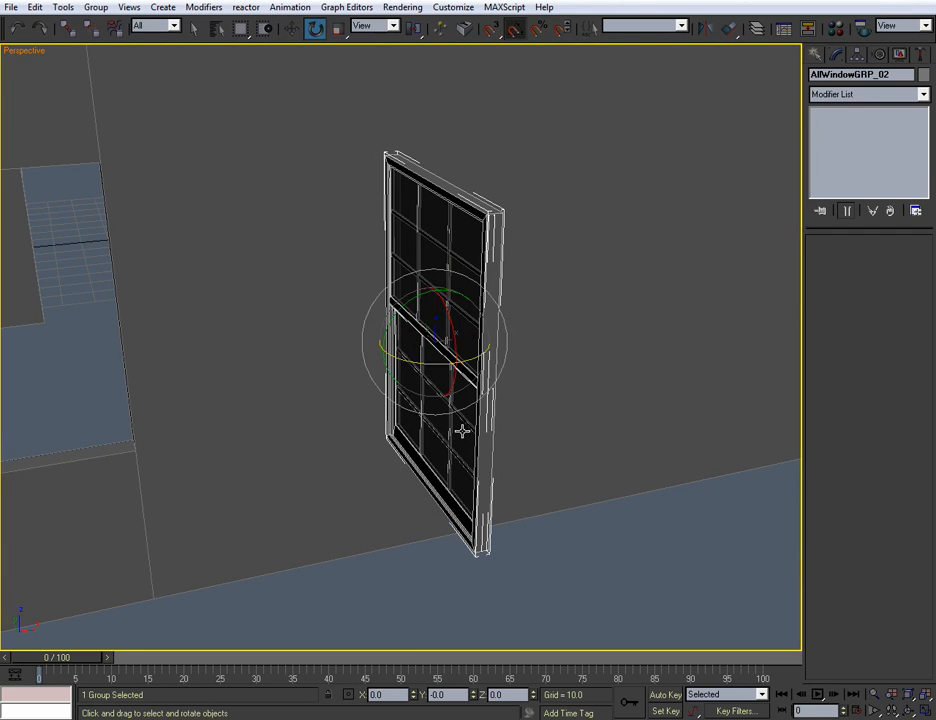
pyautogui.moveTo(428, 359); pyautogui.dragTo(490, 364)
# Move AllWindowGRP_02 into the long wall's opening, snapping its upper outer corner vertex to the opening's upper corner.
pyautogui.keyDown('alt'); pyautogui.moveTo(397, 441); pyautogui.dragTo(503, 435, button='middle'); pyautogui.keyUp('alt')
pyautogui.moveTo(503, 435); pyautogui.dragTo(422, 491, button='middle')
pyautogui.scroll(4, 357, 478)
pyautogui.keyDown('alt'); pyautogui.moveTo(345, 432); pyautogui.dragTo(521, 471, button='middle'); pyautogui.keyUp('alt')
pyautogui.scroll(-5, 299, 419)
pyautogui.scroll(1, 291, 411)
pyautogui.press('w')
pyautogui.scroll(2, 521, 471)
pyautogui.moveTo(627, 410); pyautogui.dragTo(576, 373, button='middle')
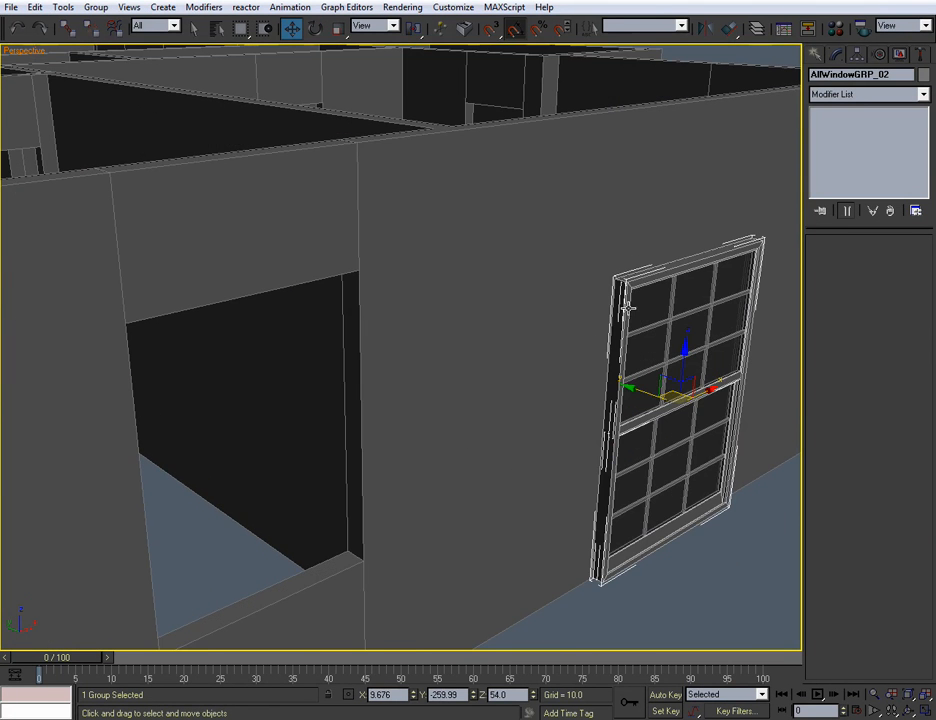
pyautogui.moveTo(626, 283); pyautogui.dragTo(126, 324)
pyautogui.moveTo(245, 414); pyautogui.dragTo(338, 340, button='middle')
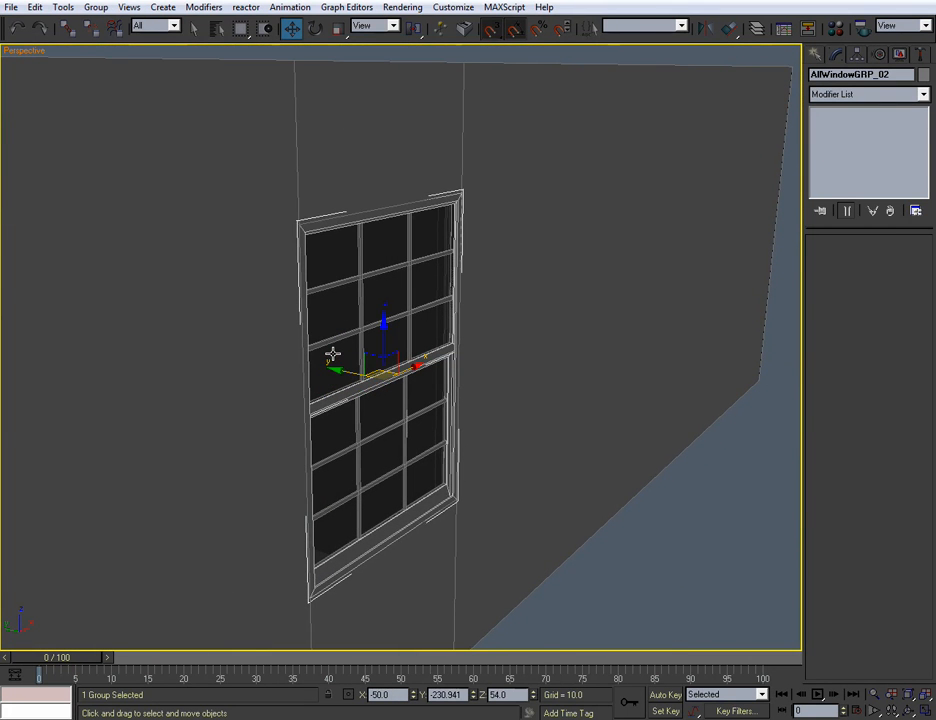
# Set AllWindowGRP_02 slightly back into the wall thickness by moving it along Y, with vertex snapping off.
pyautogui.keyDown('alt'); pyautogui.moveTo(343, 359); pyautogui.dragTo(322, 270, button='middle'); pyautogui.keyUp('alt')
pyautogui.scroll(4, 422, 364)
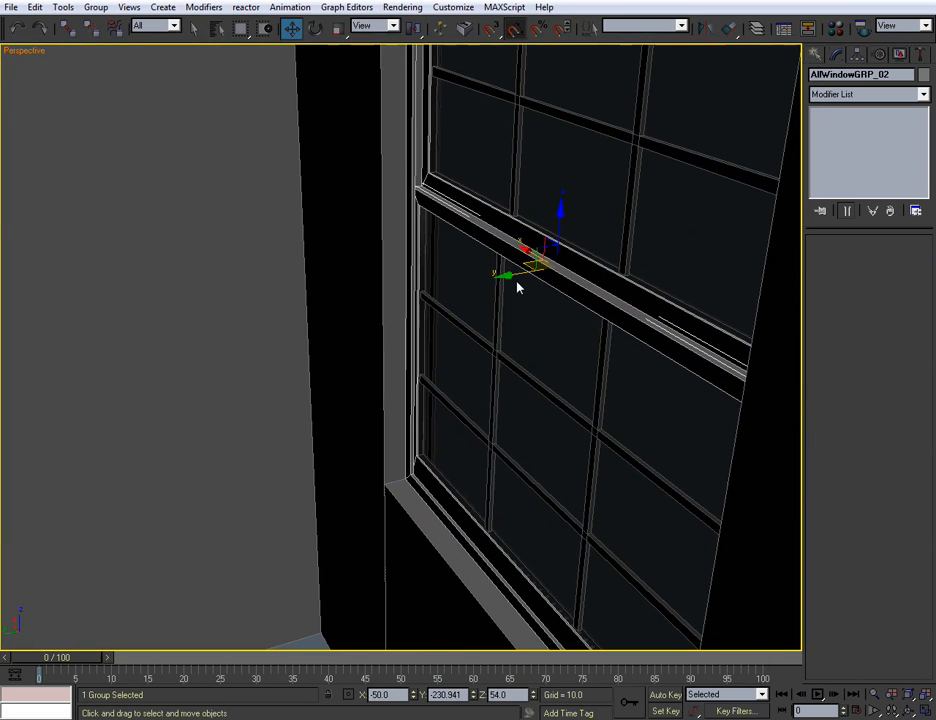
pyautogui.moveTo(508, 276); pyautogui.dragTo(495, 279)
pyautogui.keyDown('alt'); pyautogui.moveTo(468, 336); pyautogui.dragTo(403, 287, button='middle'); pyautogui.keyUp('alt')
pyautogui.scroll(-10, 397, 359)
# Rotate AllWindowGRP_01 180 degrees about Z in its opening and deselect it.
pyautogui.click(472, 368)
pyautogui.press('z')
pyautogui.keyDown('alt'); pyautogui.moveTo(472, 368); pyautogui.dragTo(445, 393, button='middle'); pyautogui.keyUp('alt')
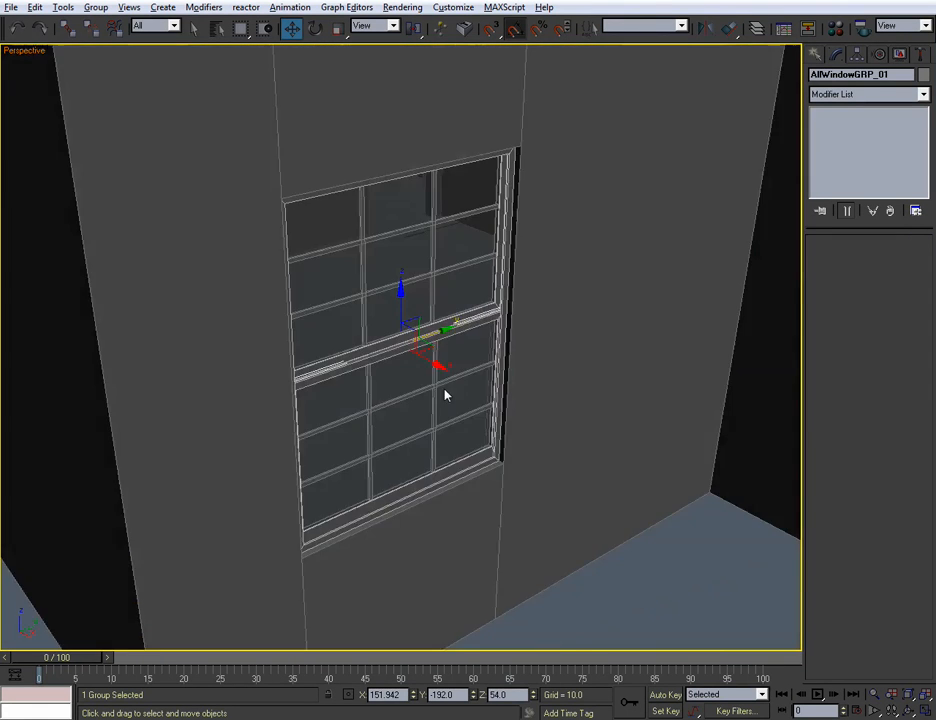
pyautogui.scroll(3, 451, 397)
pyautogui.scroll(2, 452, 398)
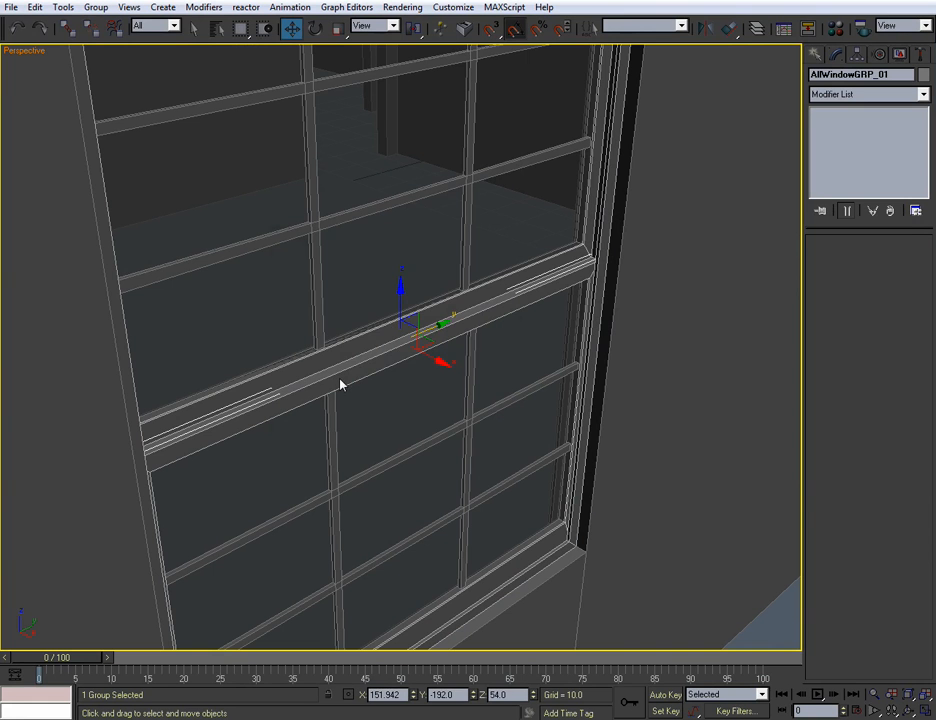
pyautogui.press('e')
pyautogui.moveTo(389, 368); pyautogui.dragTo(520, 365)
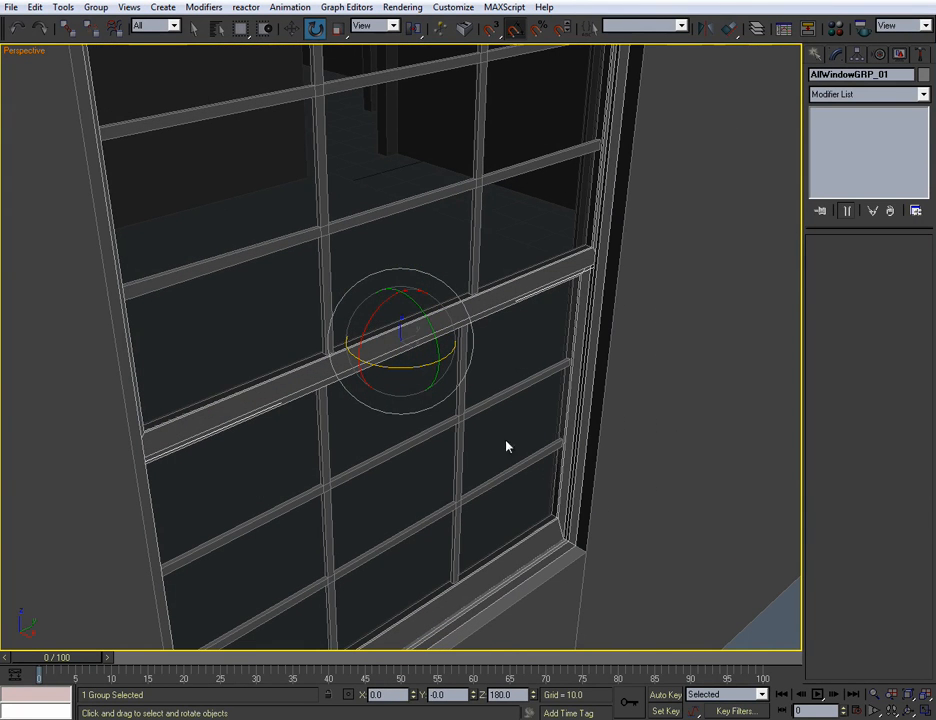
pyautogui.click(788, 628)
pyautogui.keyDown('alt'); pyautogui.moveTo(530, 518); pyautogui.dragTo(689, 534, button='middle'); pyautogui.keyUp('alt')
pyautogui.scroll(-5, 537, 432)
pyautogui.keyDown('alt'); pyautogui.moveTo(535, 432); pyautogui.dragTo(441, 477, button='middle'); pyautogui.keyUp('alt')
pyautogui.scroll(-8, 391, 428)
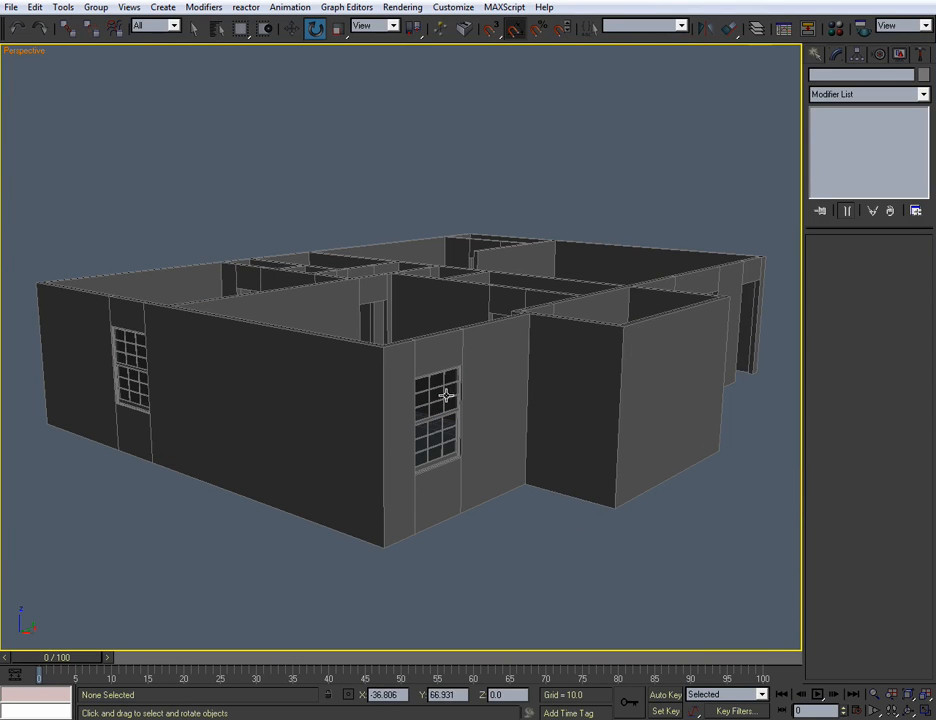
# Hide and show the Windows layer, examine the house's openings from all sides, and close the layer manager.
pyautogui.click(757, 29)
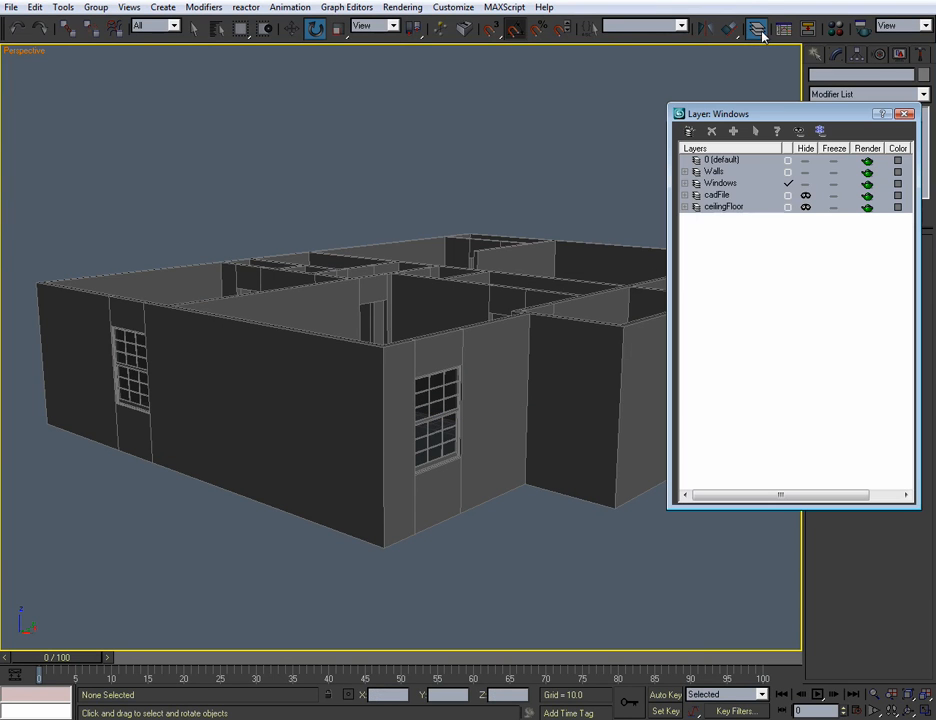
pyautogui.click(802, 184)
pyautogui.click(802, 184)
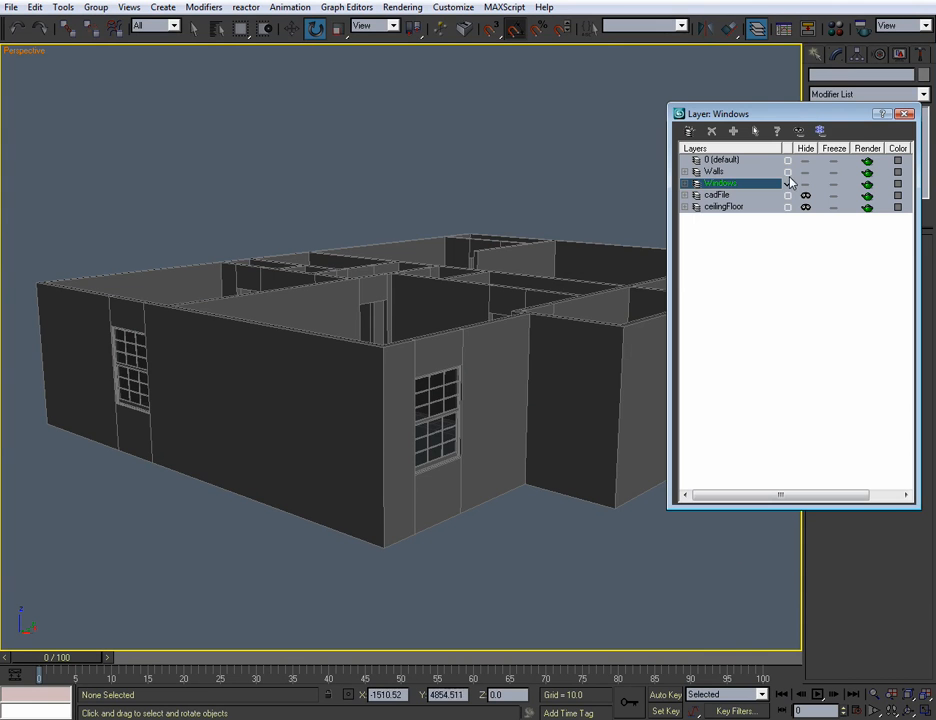
pyautogui.keyDown('alt'); pyautogui.moveTo(439, 351); pyautogui.dragTo(286, 386, button='middle'); pyautogui.keyUp('alt')
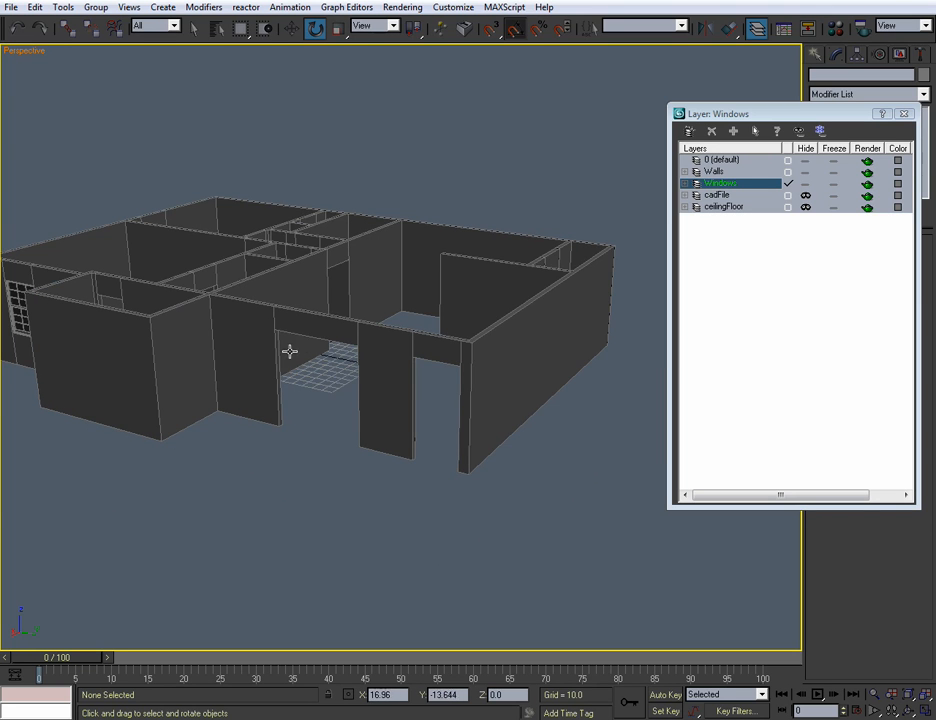
pyautogui.keyDown('alt'); pyautogui.moveTo(321, 408); pyautogui.dragTo(386, 453, button='middle'); pyautogui.keyUp('alt')
pyautogui.keyDown('alt'); pyautogui.moveTo(386, 388); pyautogui.dragTo(320, 410, button='middle'); pyautogui.keyUp('alt')
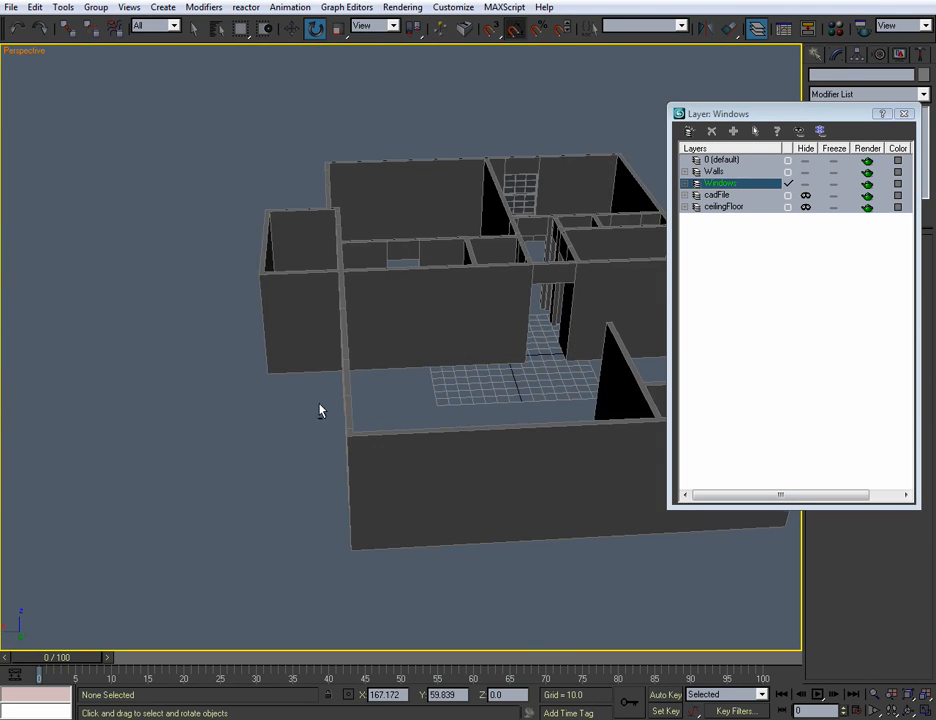
pyautogui.keyDown('alt'); pyautogui.moveTo(500, 319); pyautogui.dragTo(484, 431, button='middle'); pyautogui.keyUp('alt')
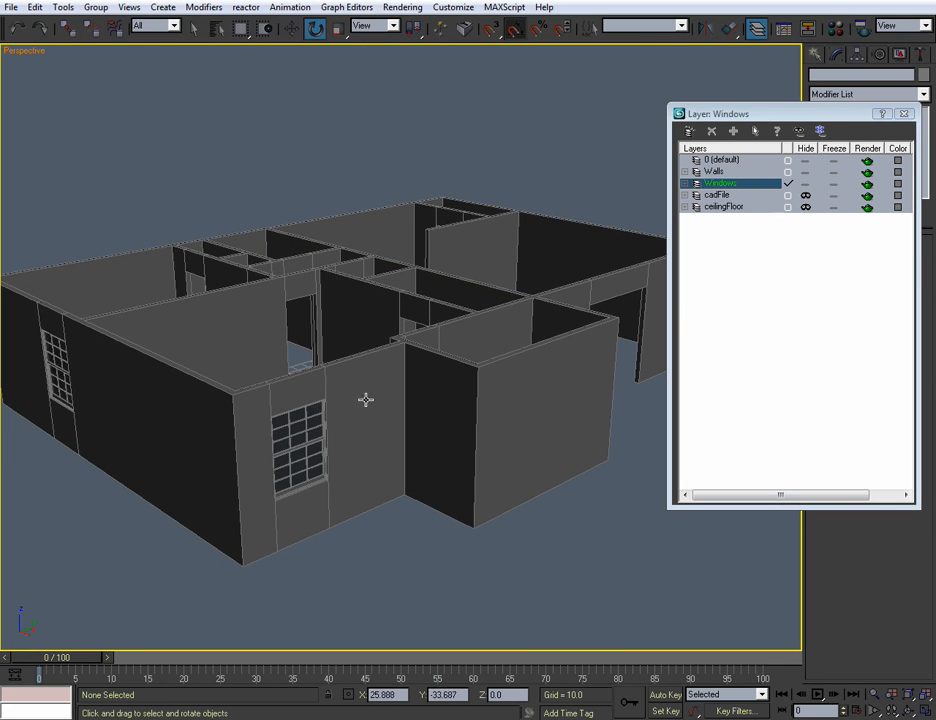
pyautogui.moveTo(801, 111); pyautogui.dragTo(806, 114)
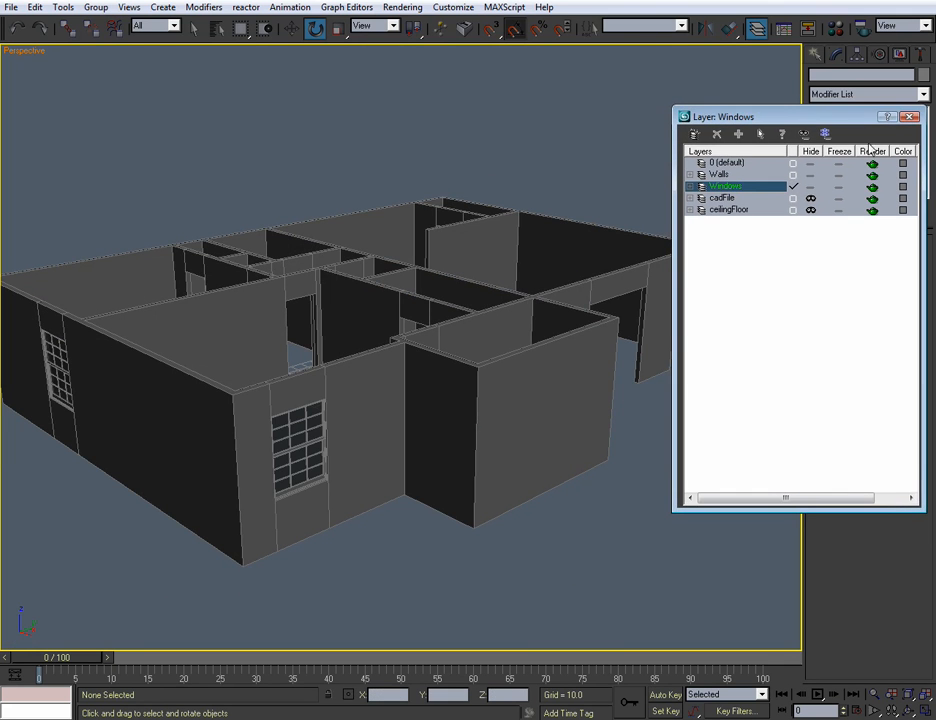
pyautogui.click(909, 117)
pyautogui.keyDown('alt'); pyautogui.moveTo(440, 360); pyautogui.dragTo(451, 382, button='middle'); pyautogui.keyUp('alt')
pyautogui.scroll(-6, 440, 380)
pyautogui.scroll(4, 446, 408)
pyautogui.scroll(3, 446, 406)
pyautogui.scroll(-3, 450, 395)
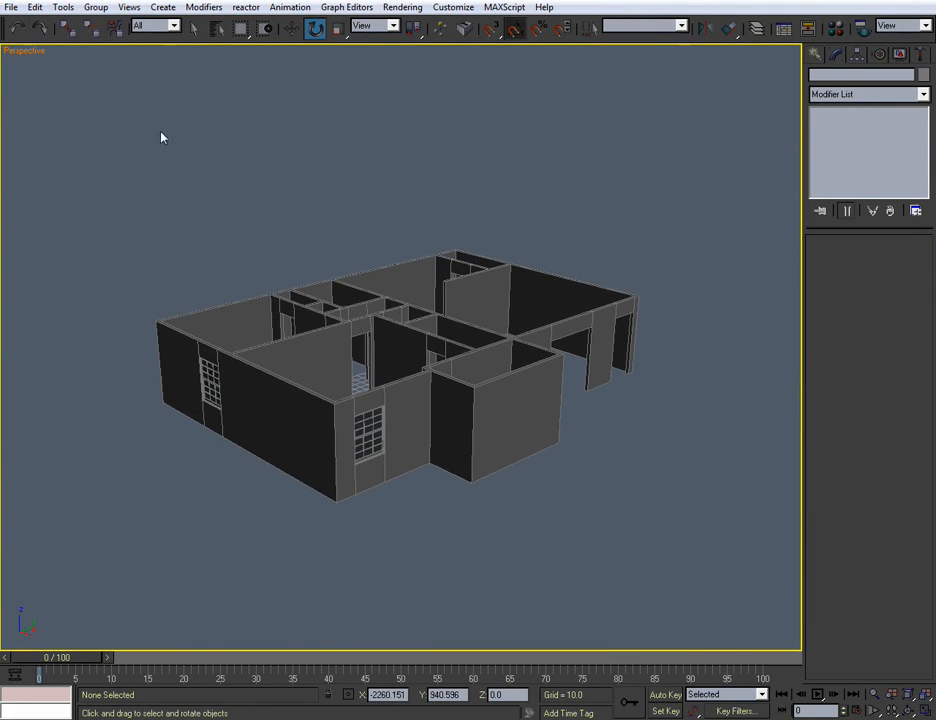